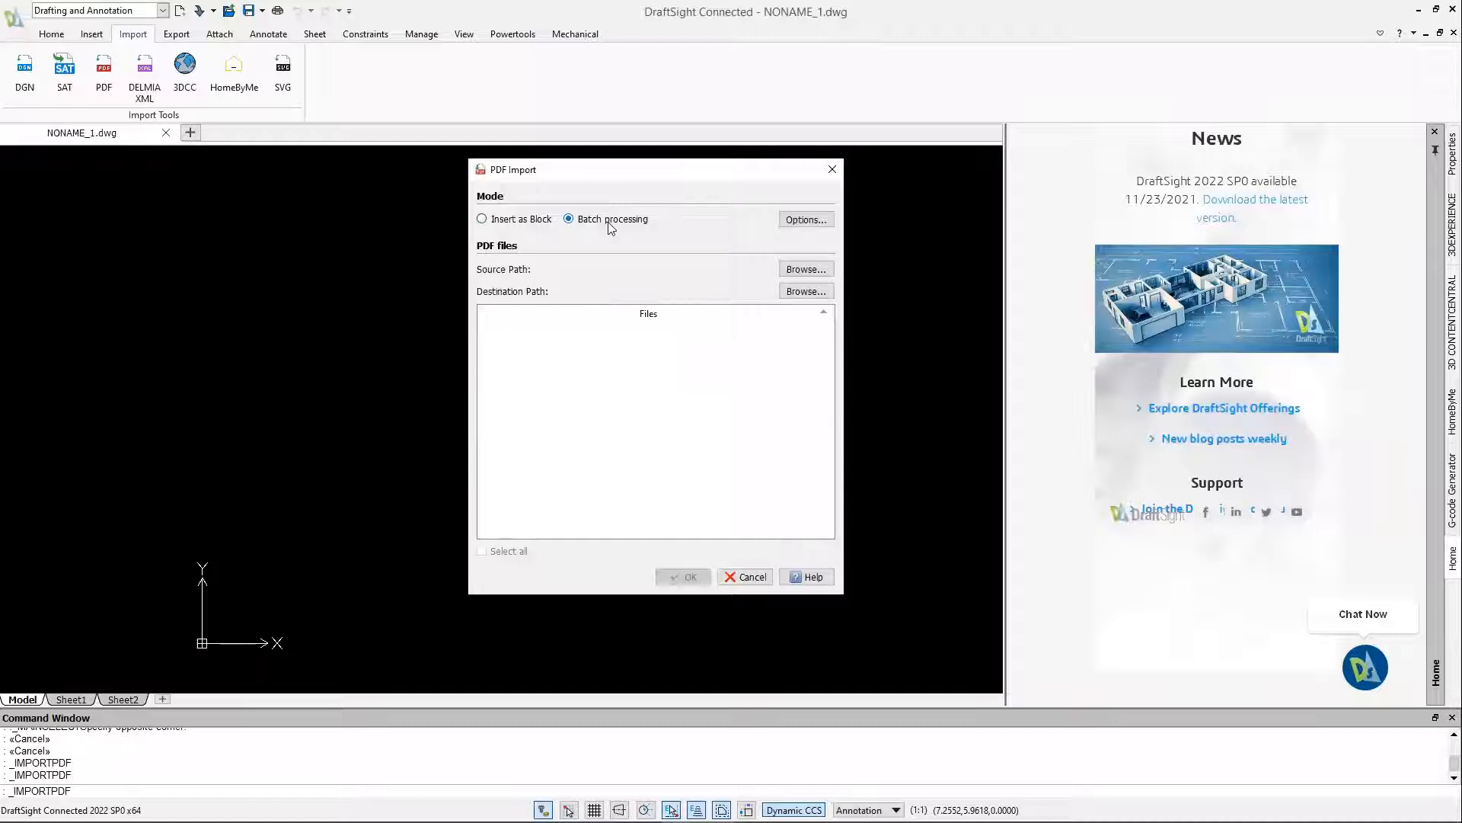
Check the PDF import options, set the Desktop folder Reynolds Phase 2 Expansion as source, and select all its PDFs
left_click(793, 225)
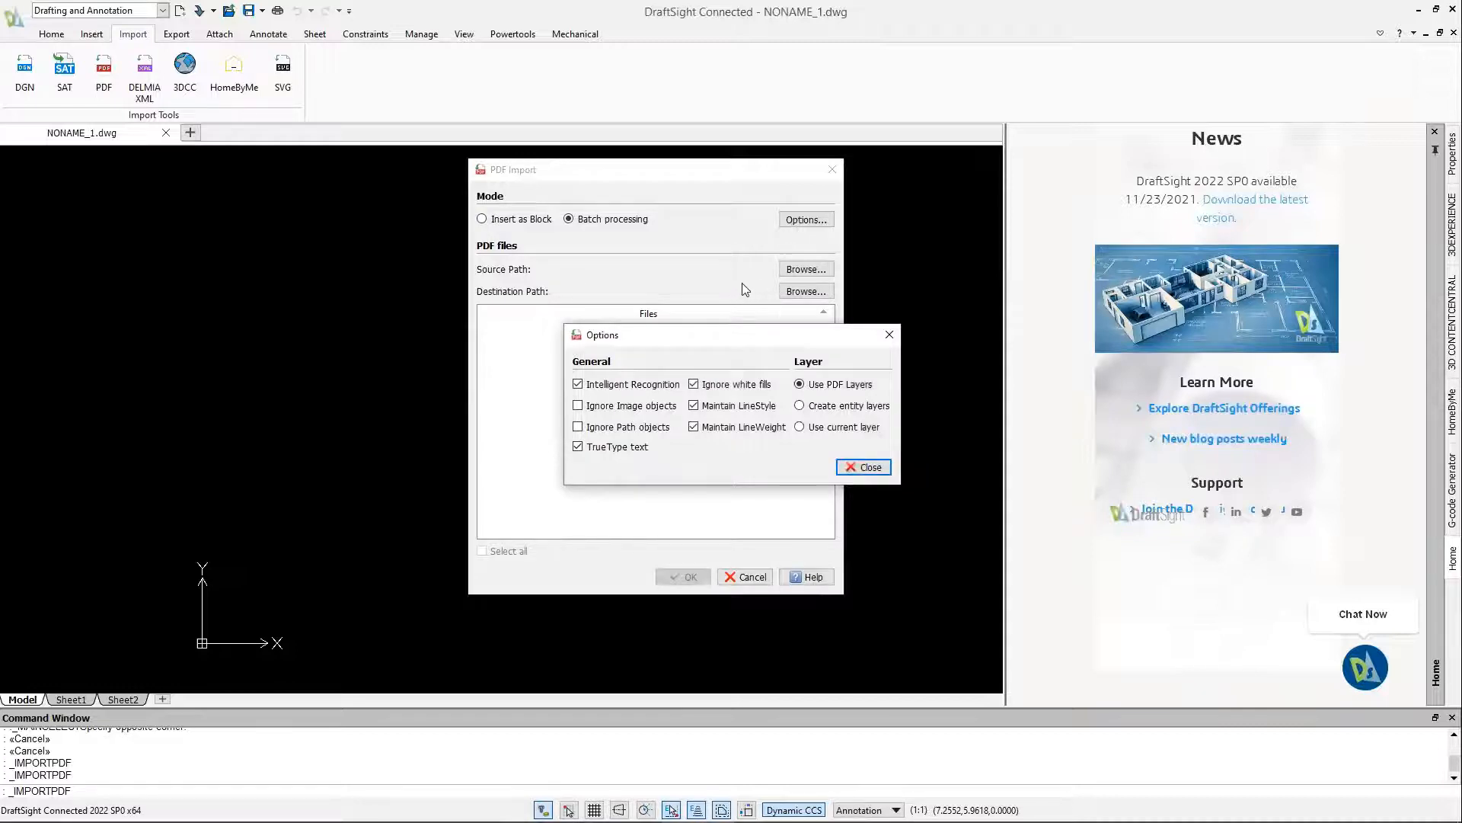
left_click(886, 336)
left_click(804, 269)
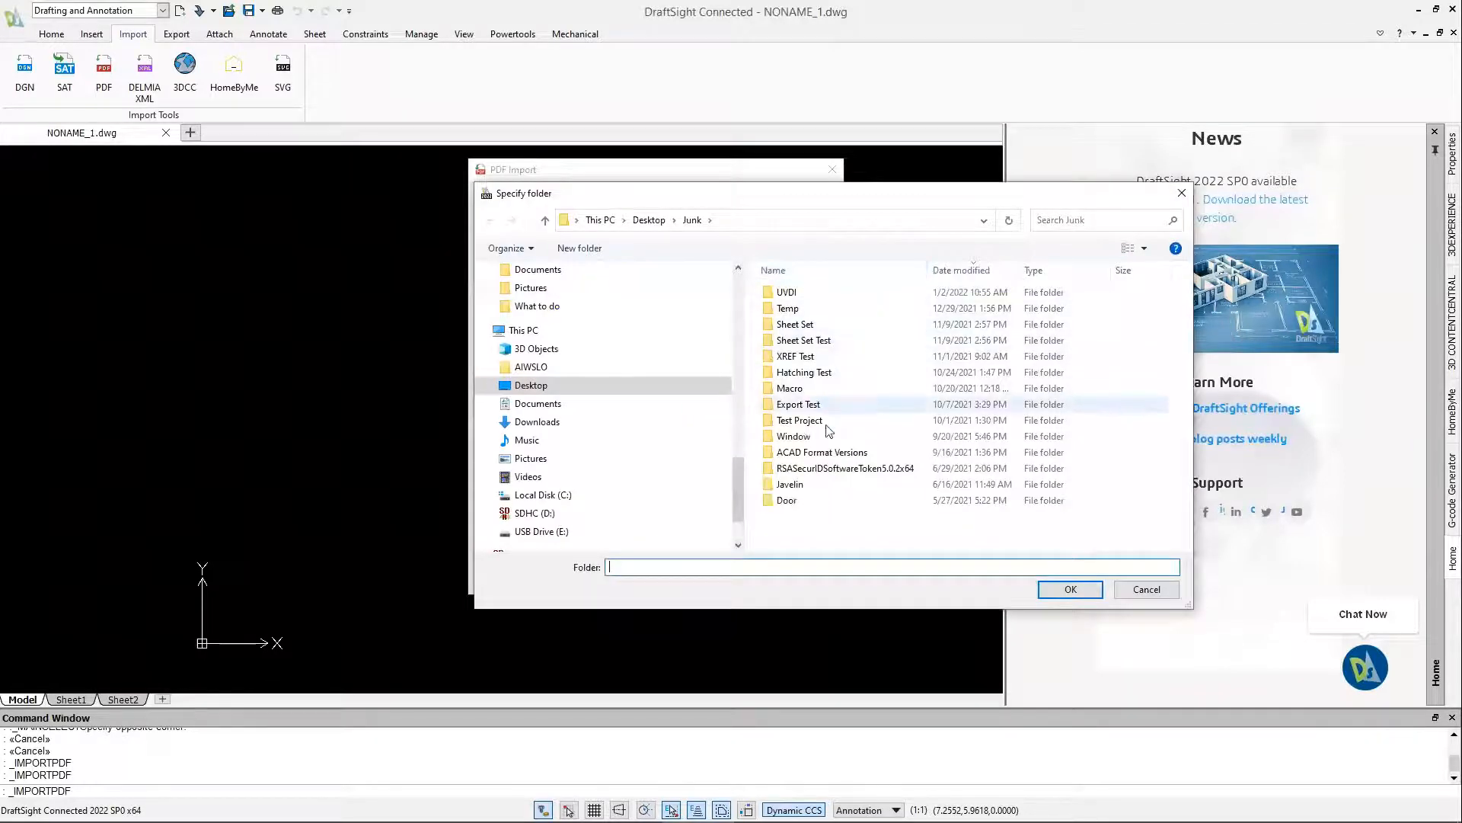
left_click(651, 221)
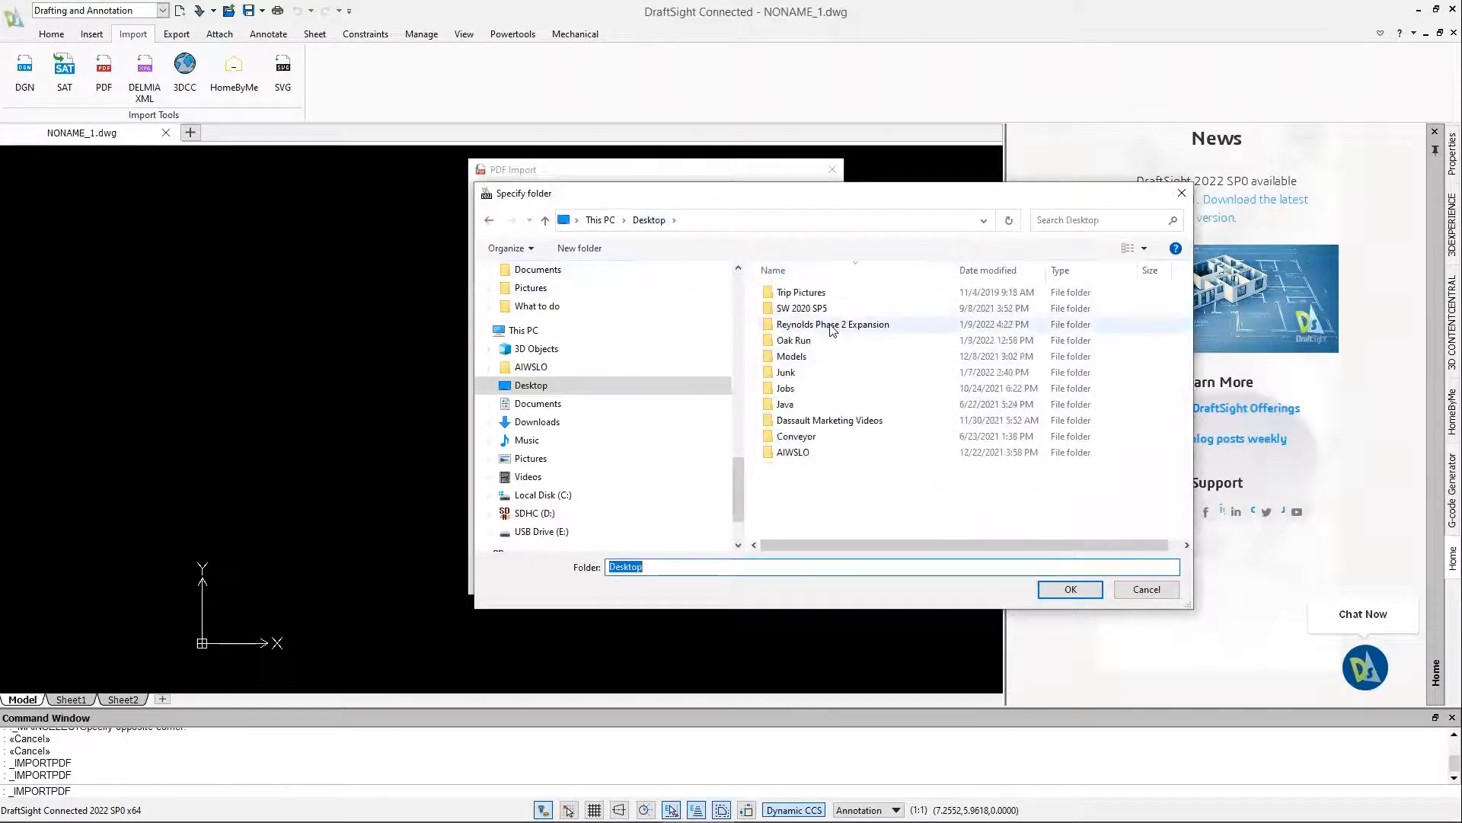
double_click(832, 326)
left_click(1079, 593)
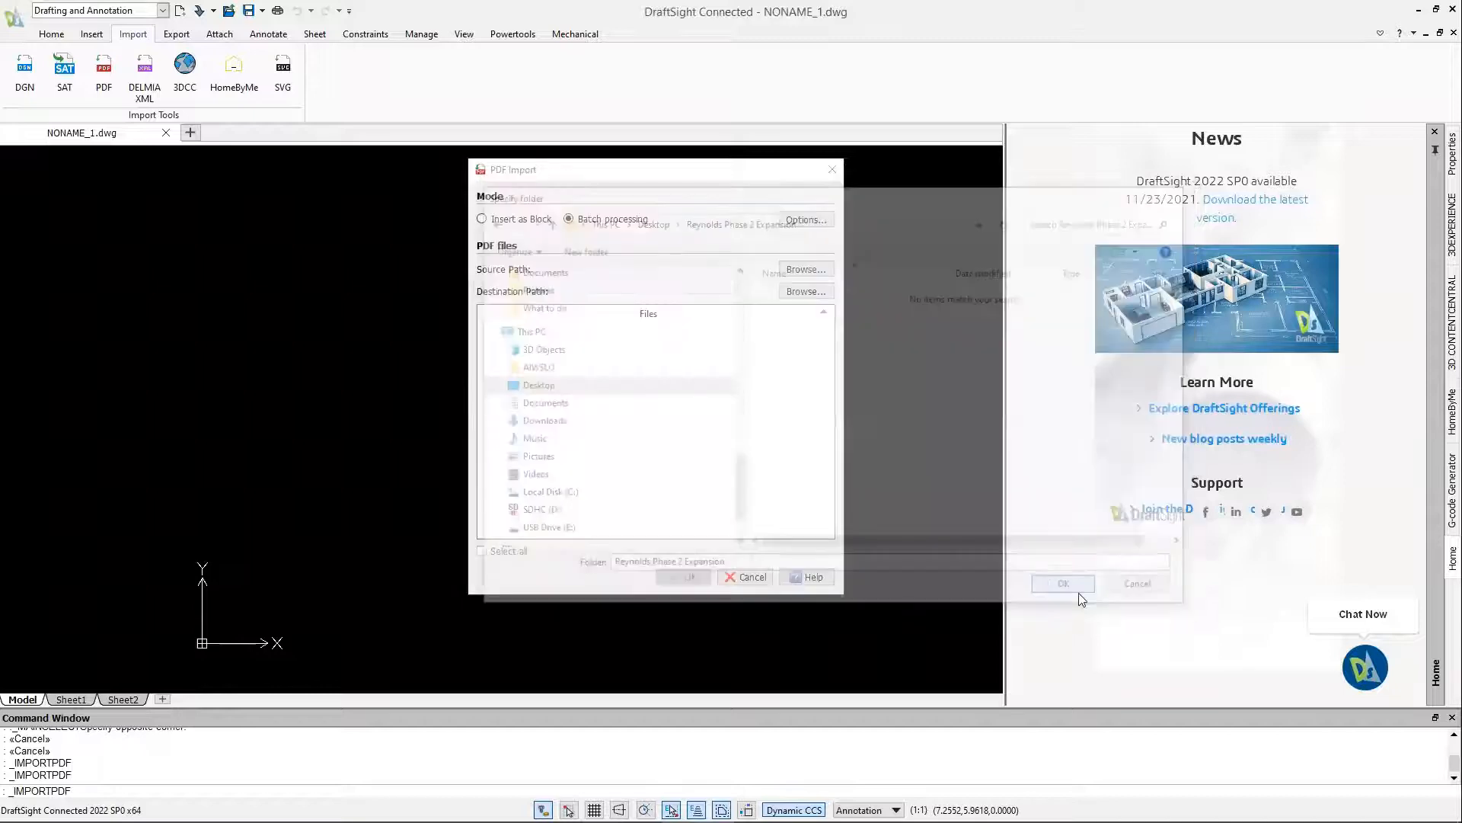
left_click(506, 552)
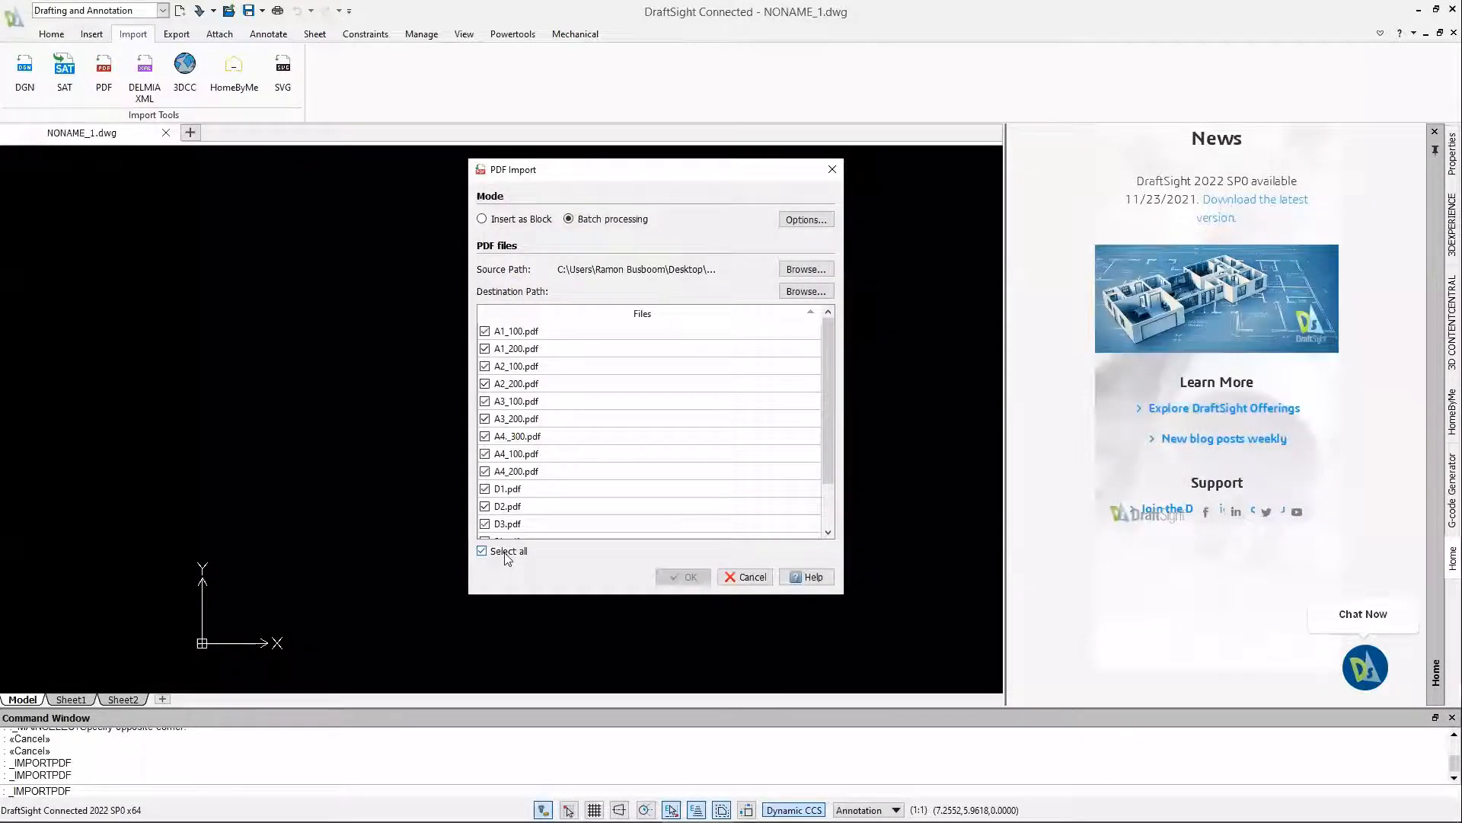
Set the Reynolds Phase 2 Expansion folder as the destination and run the batch PDF import
left_click(806, 291)
left_click(649, 219)
double_click(800, 325)
left_click(1070, 590)
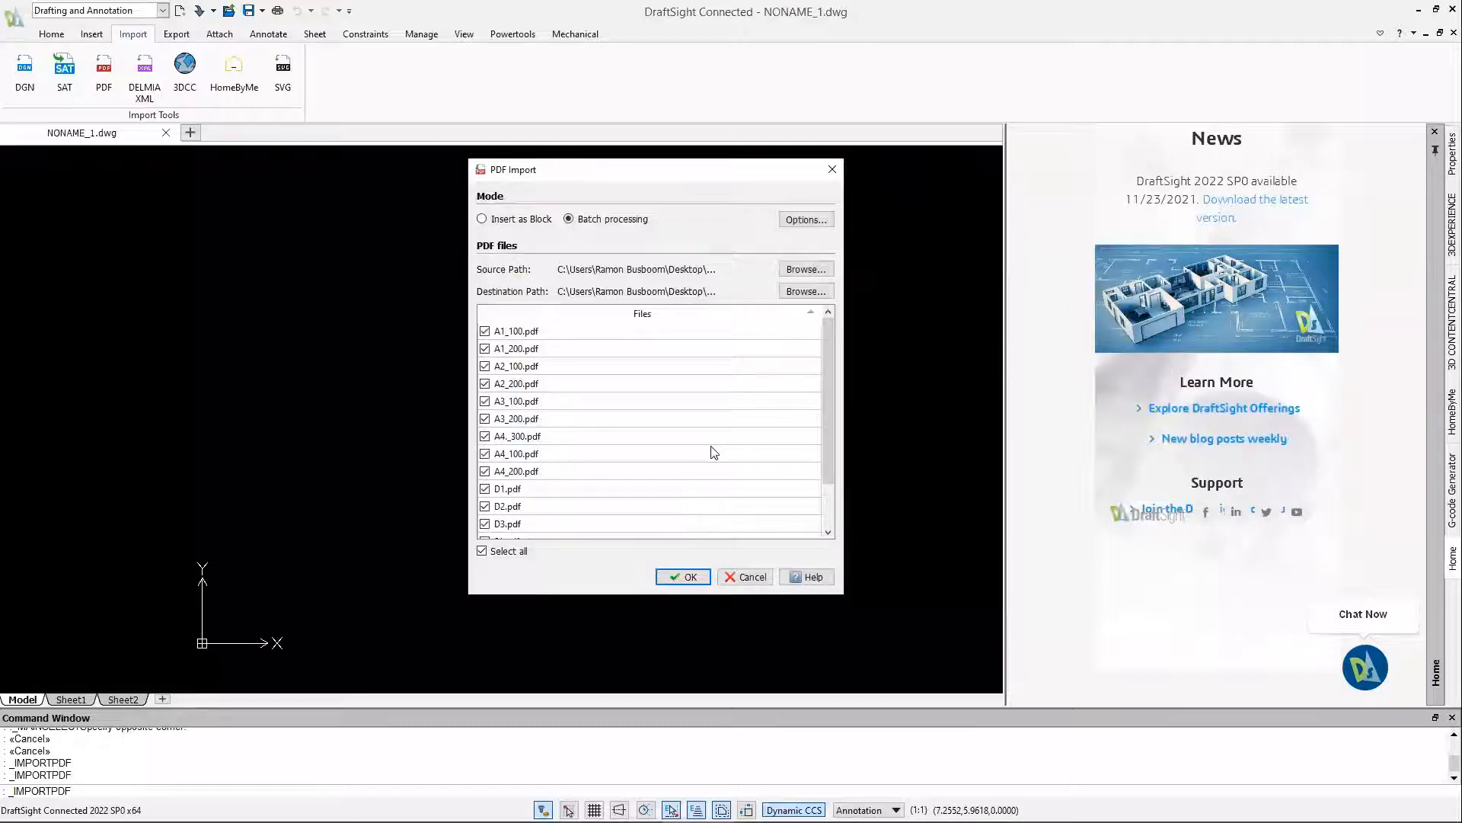
left_click(681, 578)
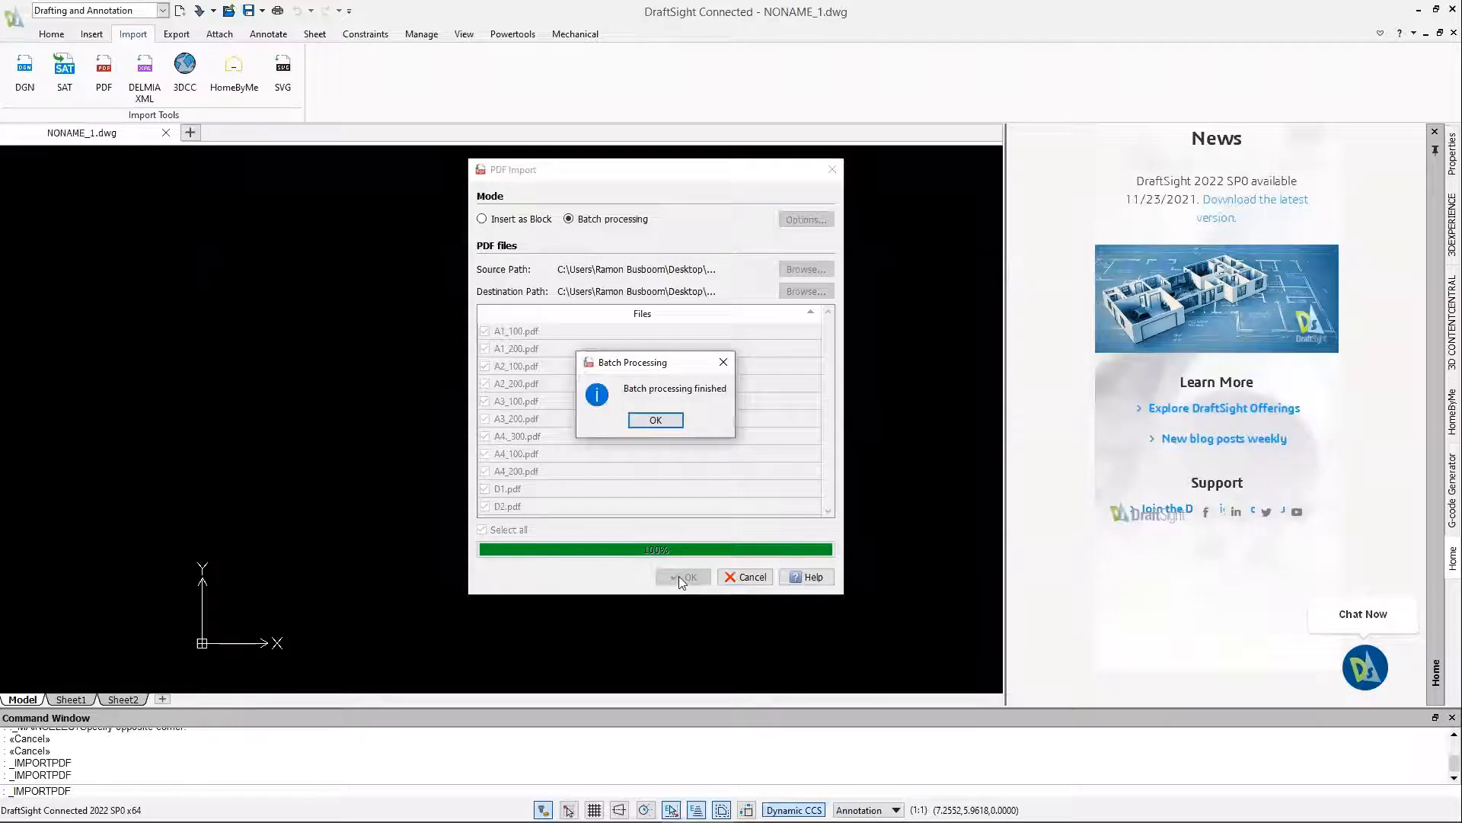
left_click(655, 420)
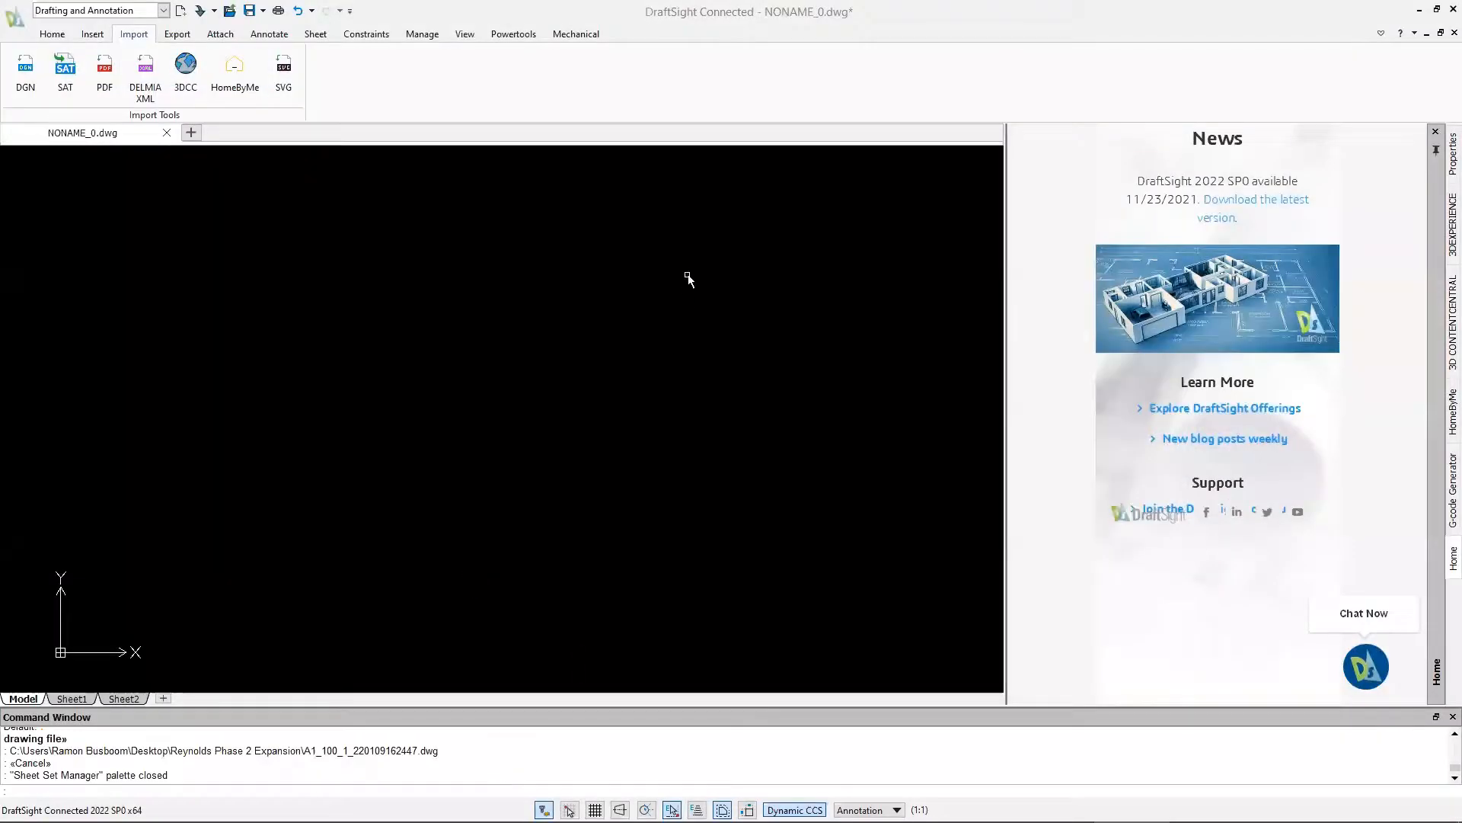
Show the Sheet Set Manager and start a drawing sheet set from existing drawings, named Reynolds
right_click(643, 104)
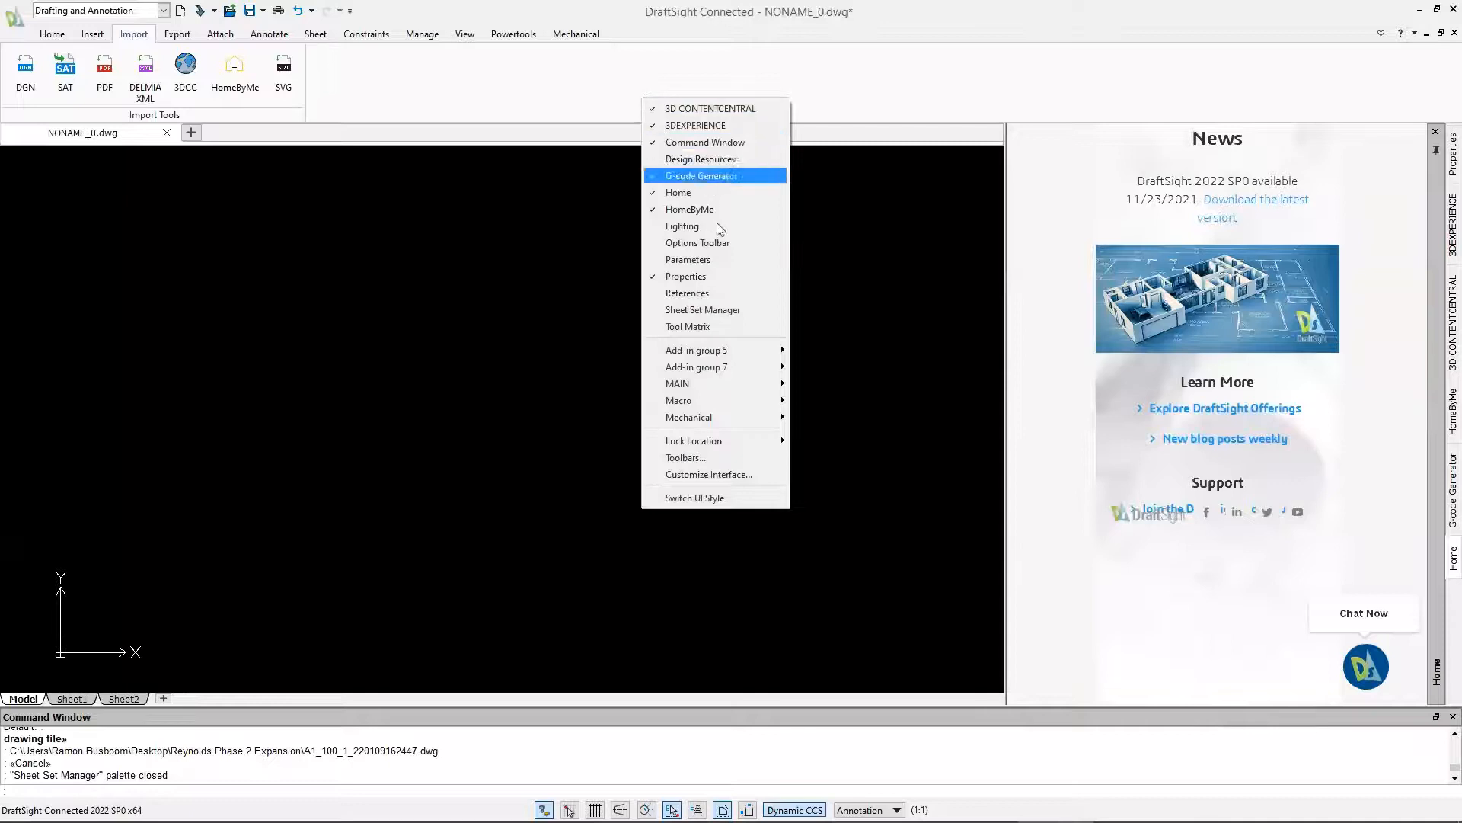
left_click(737, 308)
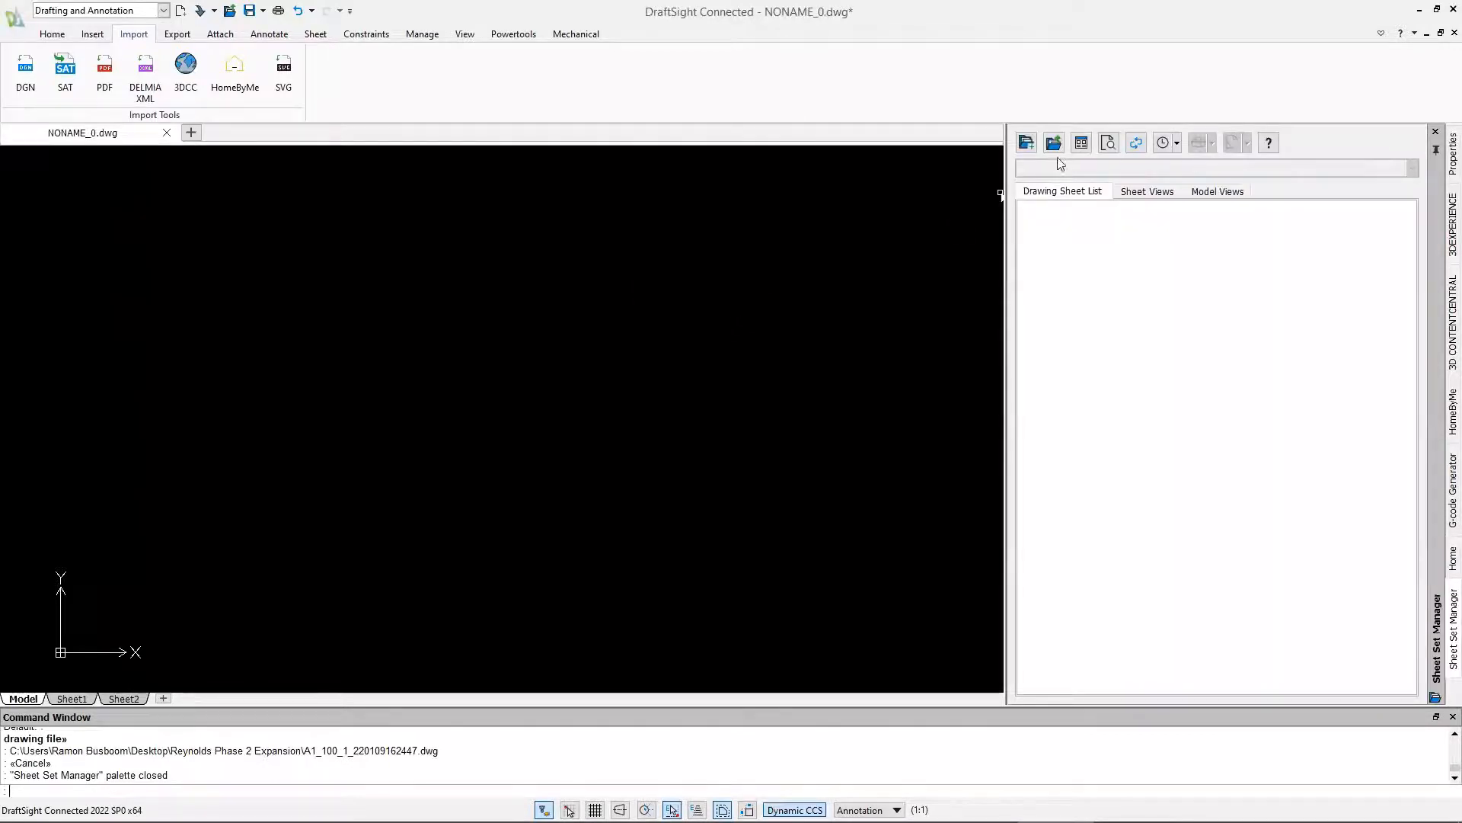
left_click(1027, 143)
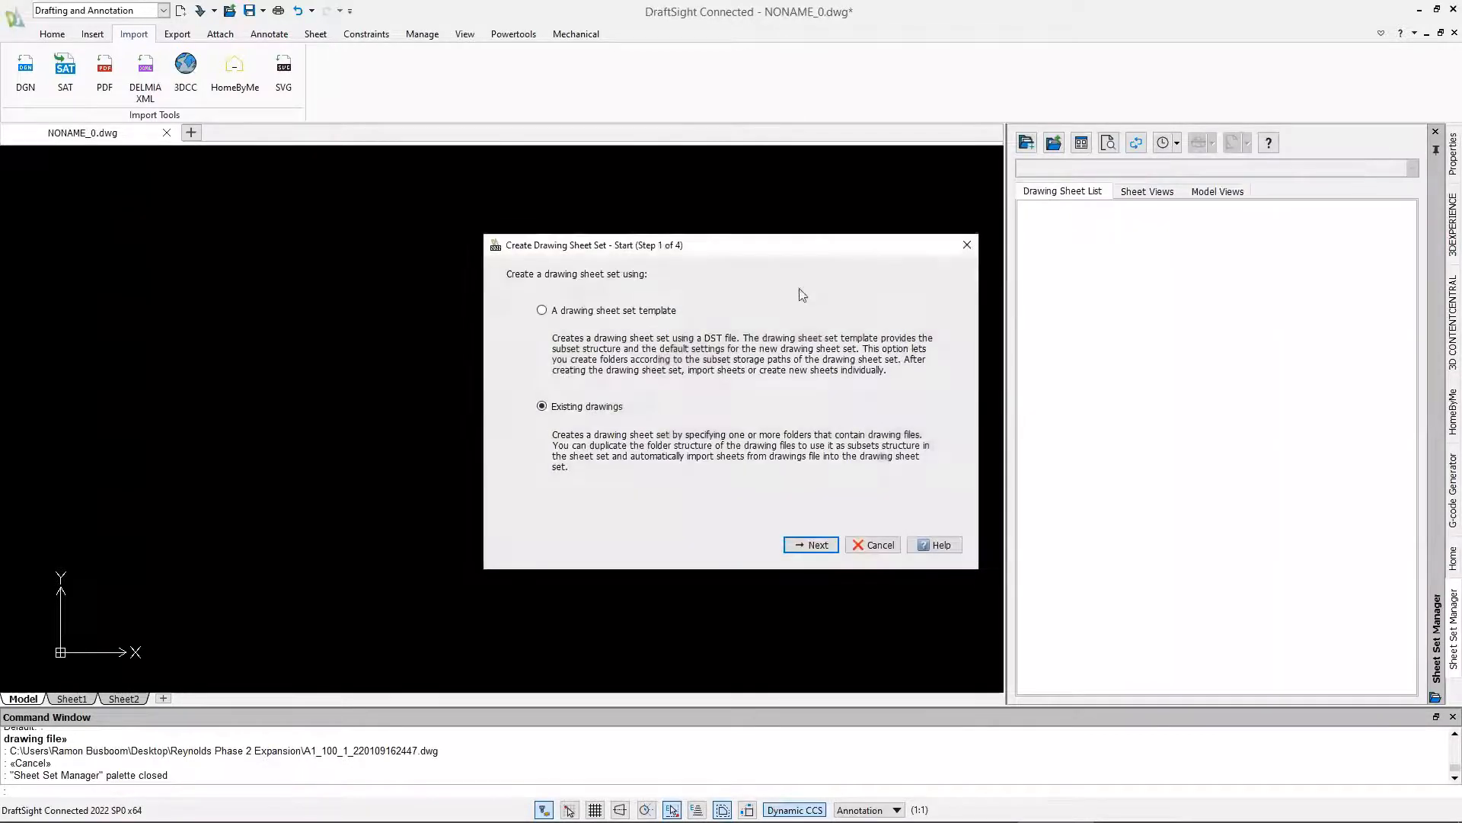
left_click(811, 545)
double_click(614, 298)
type("Reynolds")
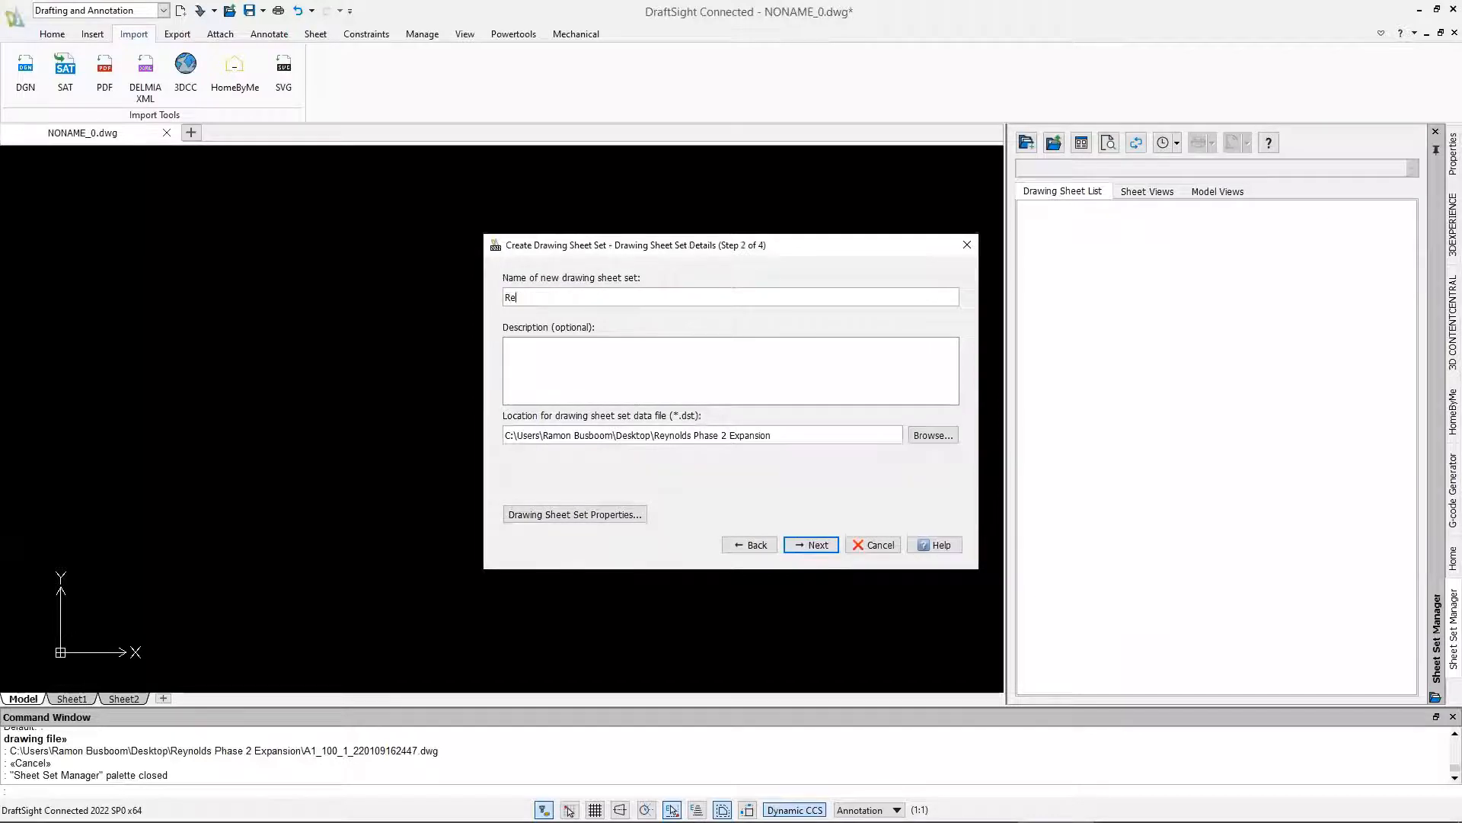
left_click(812, 544)
Add the sheets from the folder of imported drawings and finish creating the drawing sheet set
left_click(616, 339)
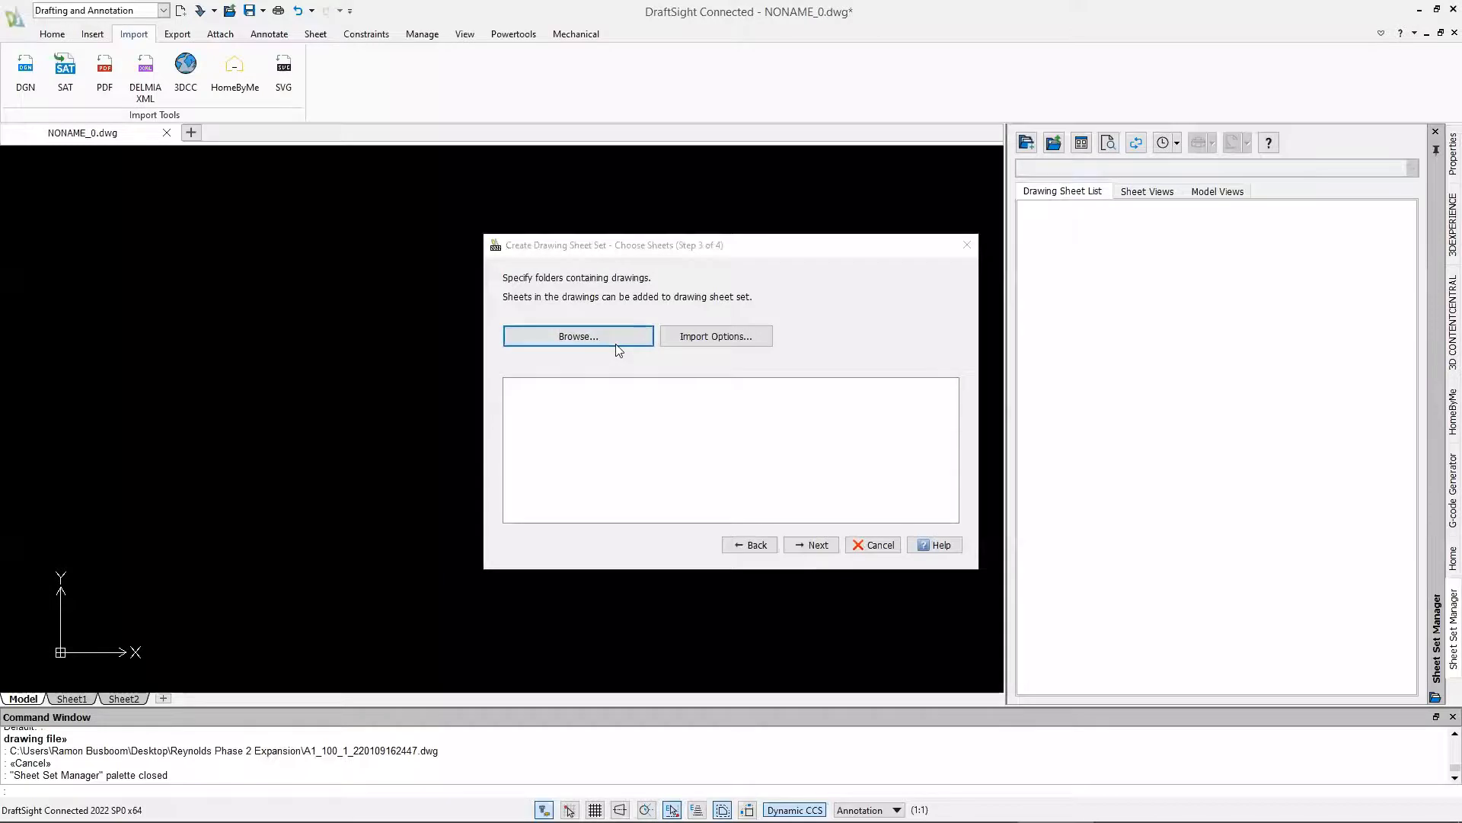
left_click(1086, 665)
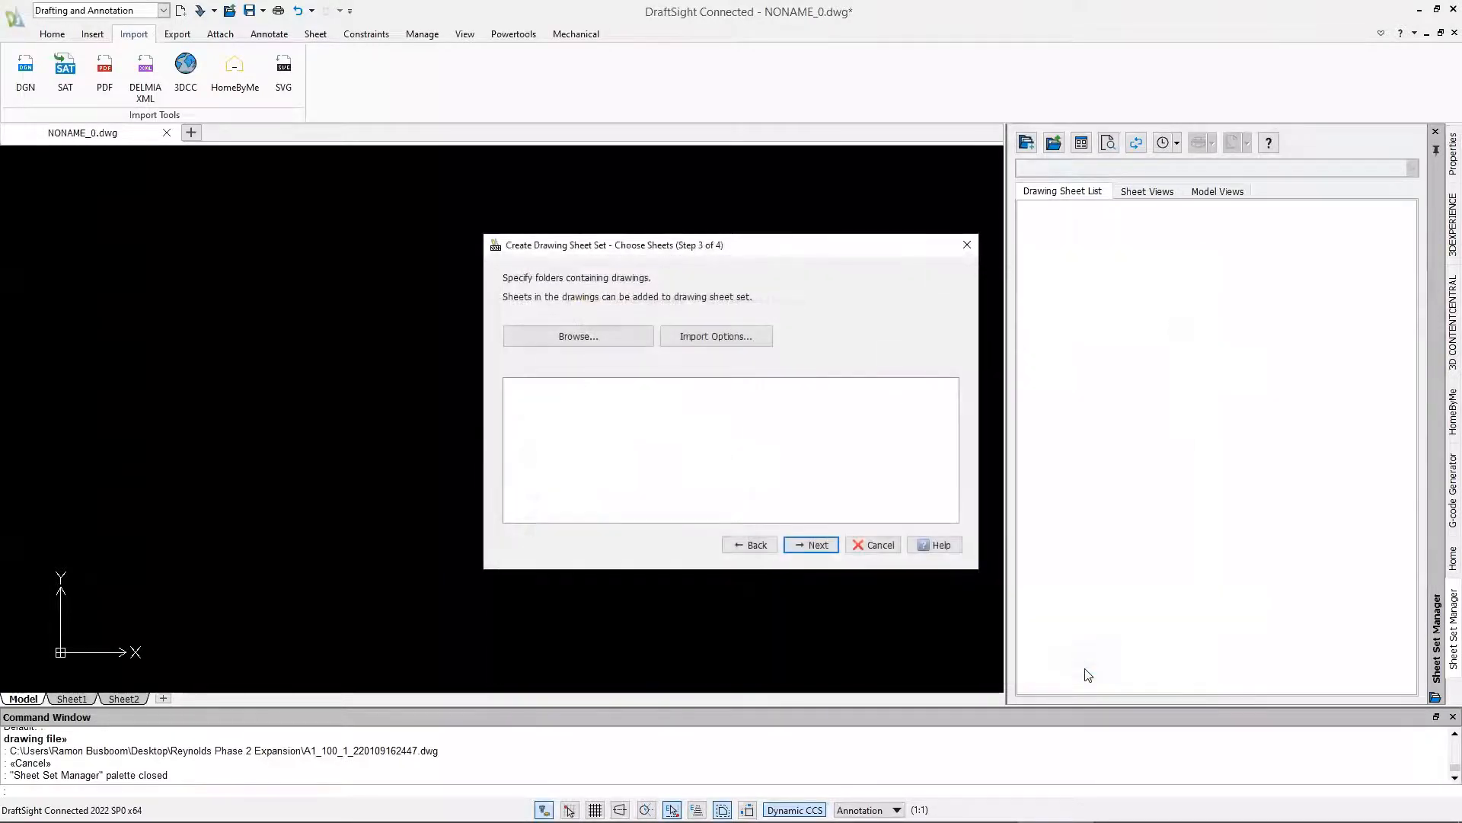
scroll(945, 428, "down", 8)
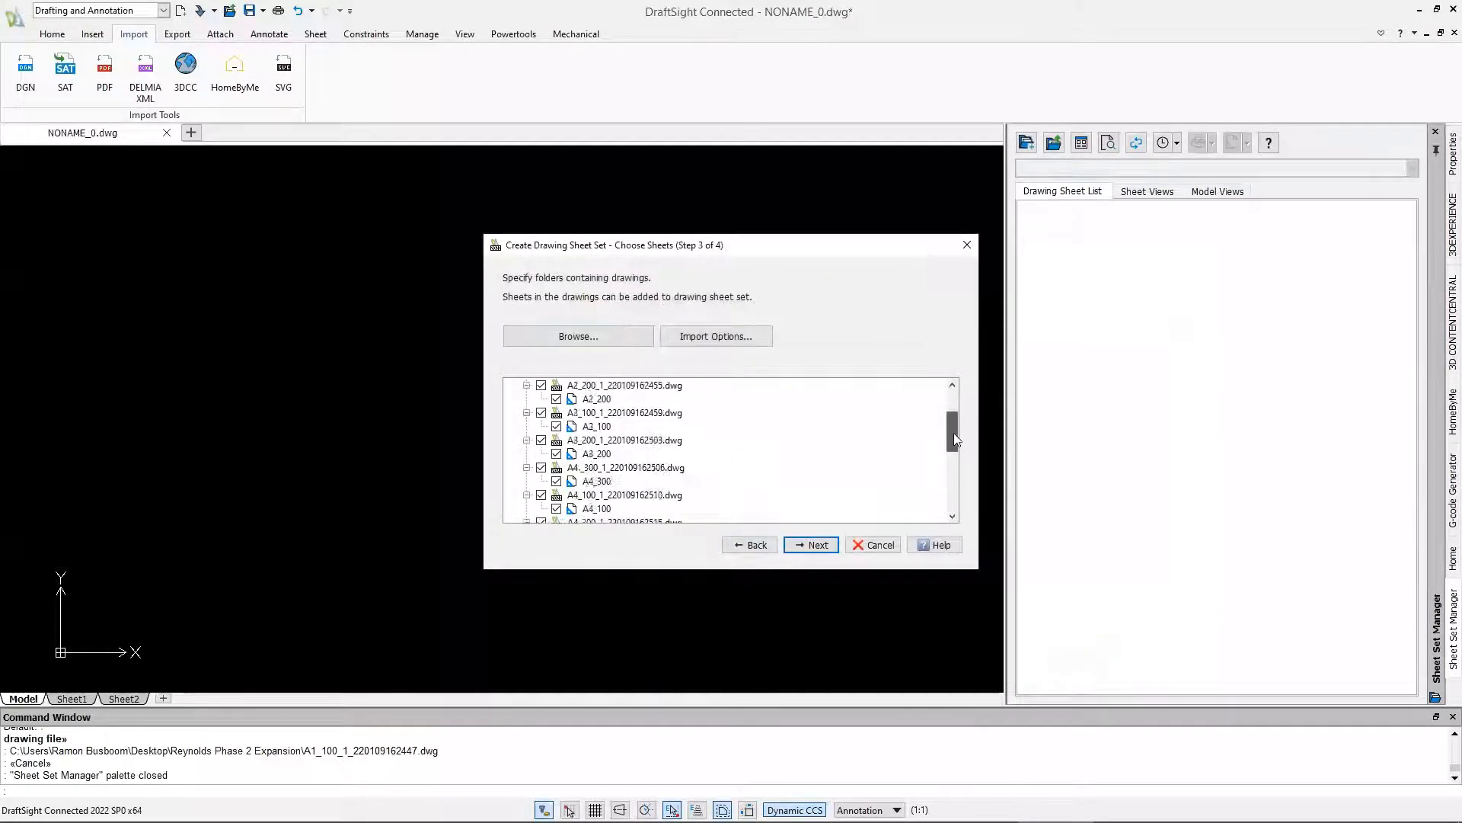
left_click(823, 545)
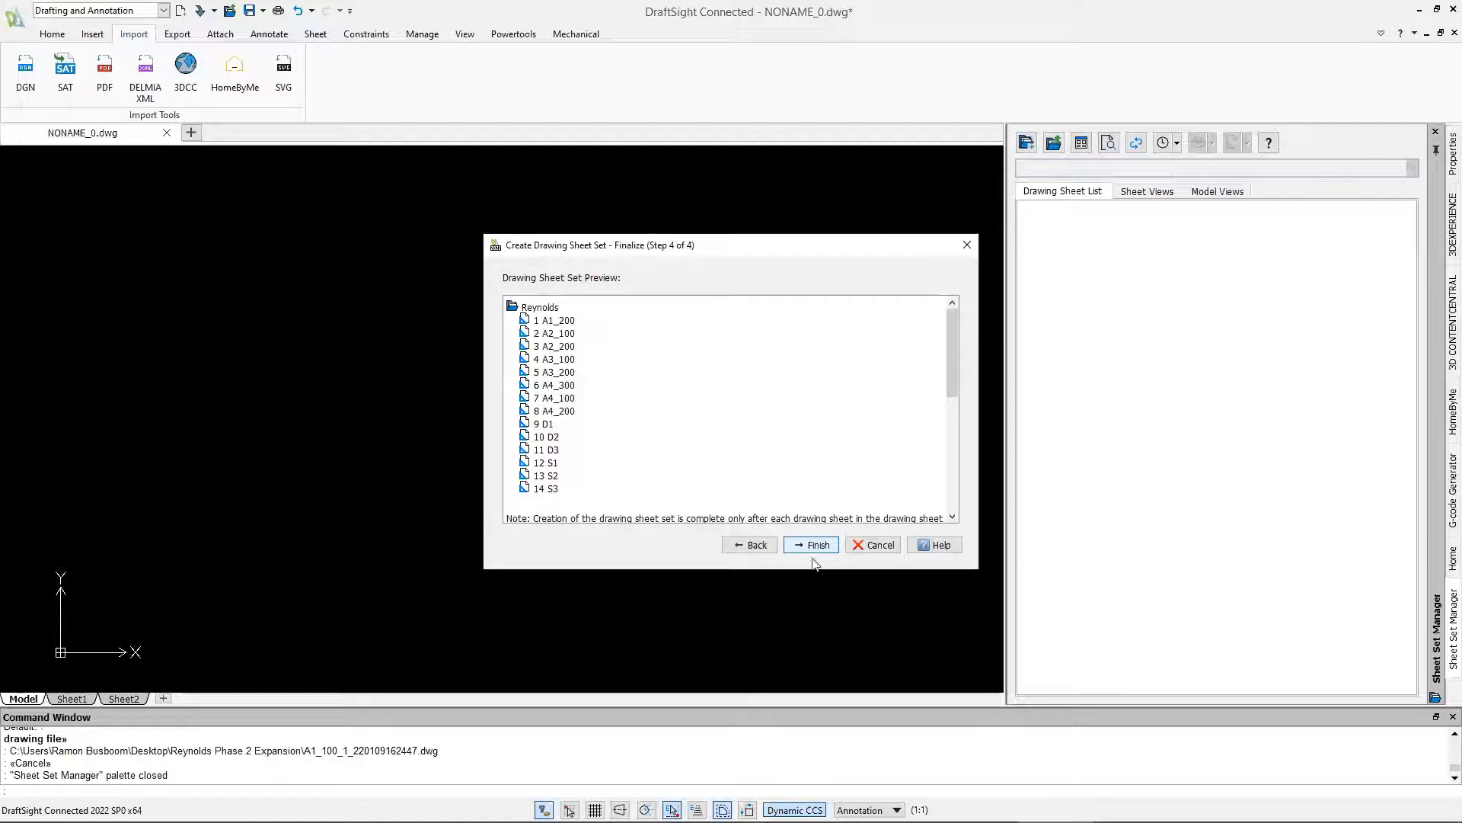
left_click(817, 545)
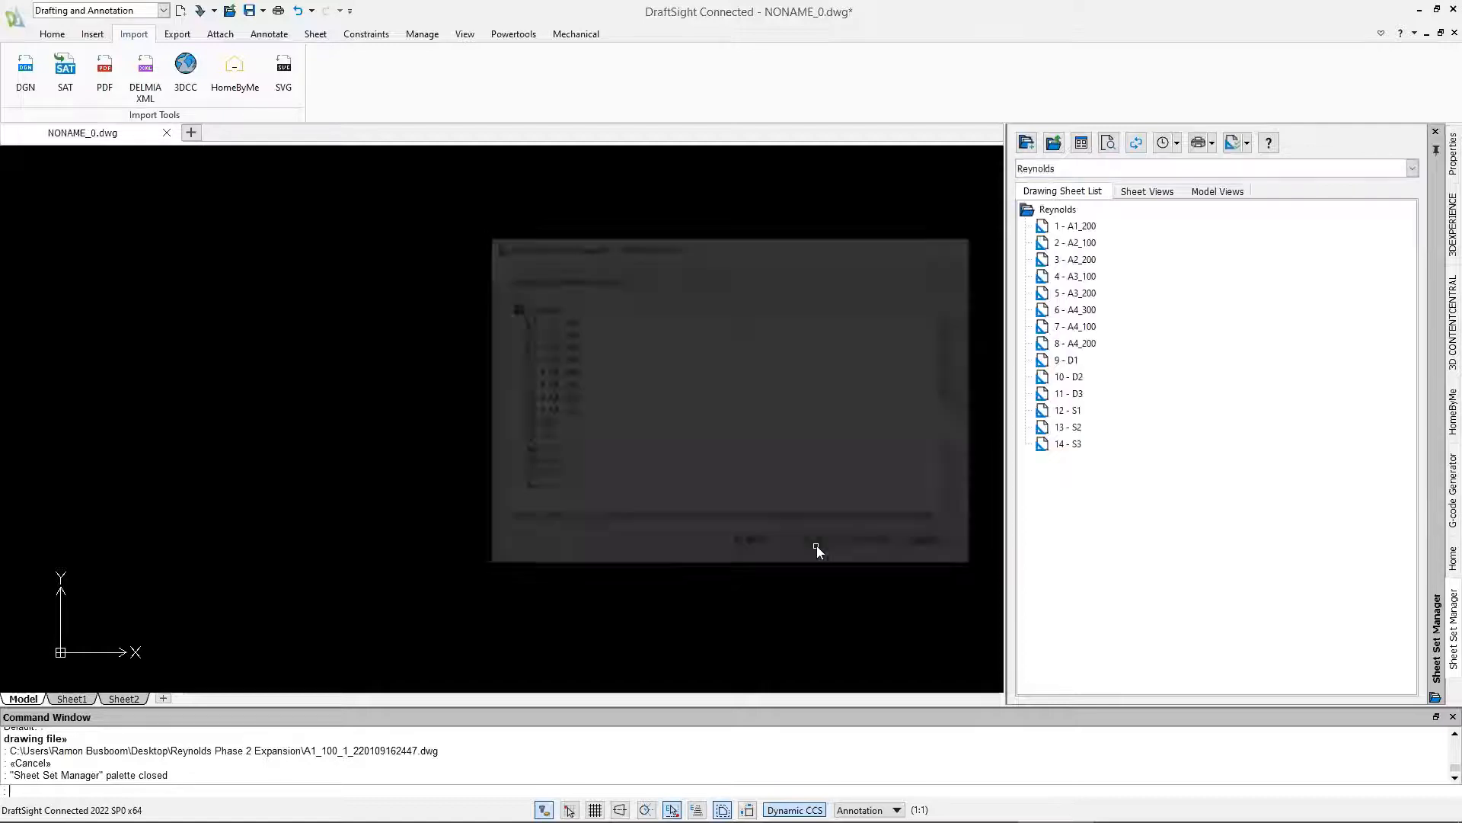
Create a subset named Plans in the Reynolds sheet set
right_click(1052, 215)
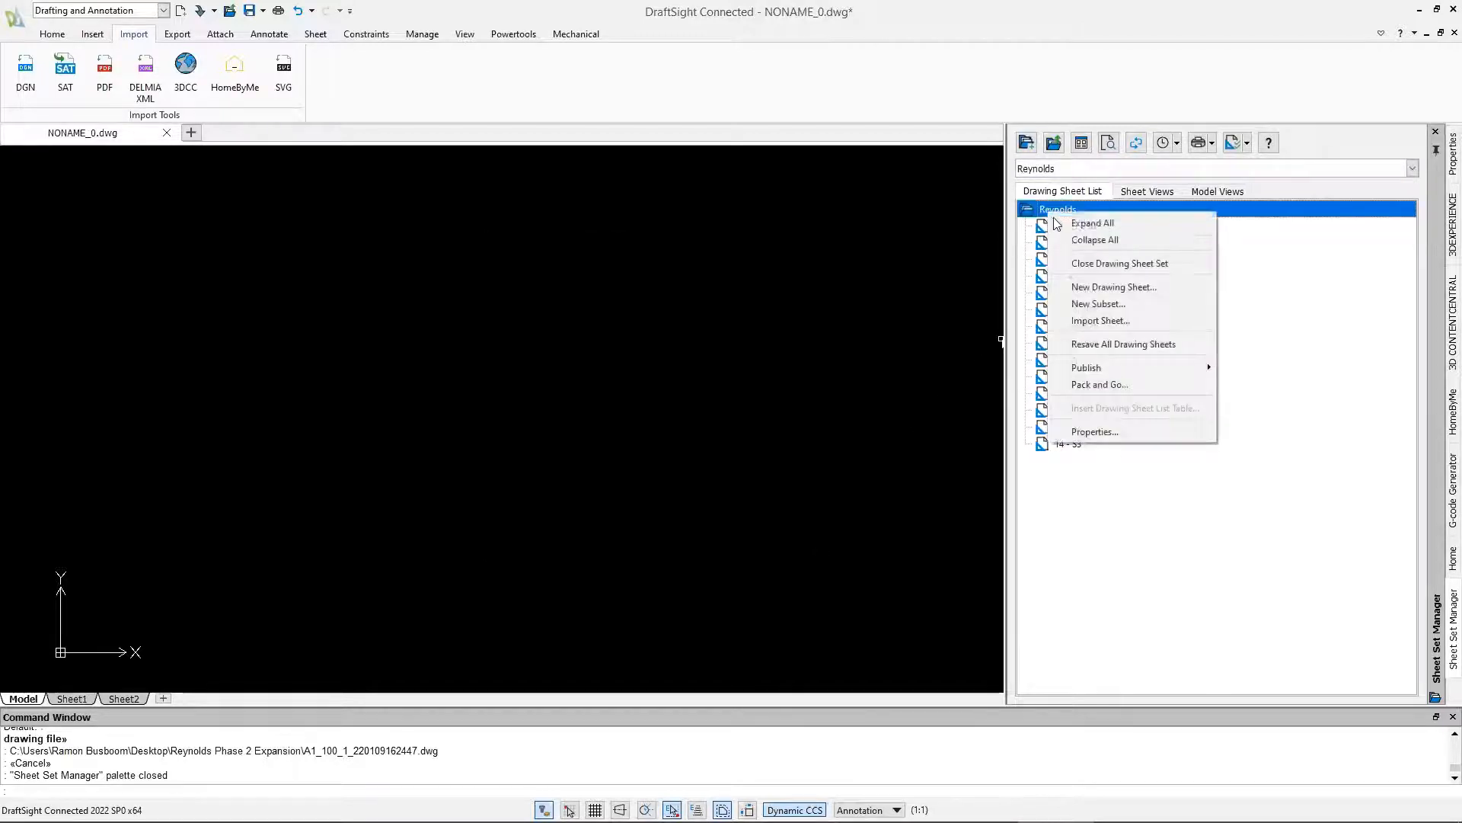
left_click(1098, 303)
left_click(753, 233)
type("Plans")
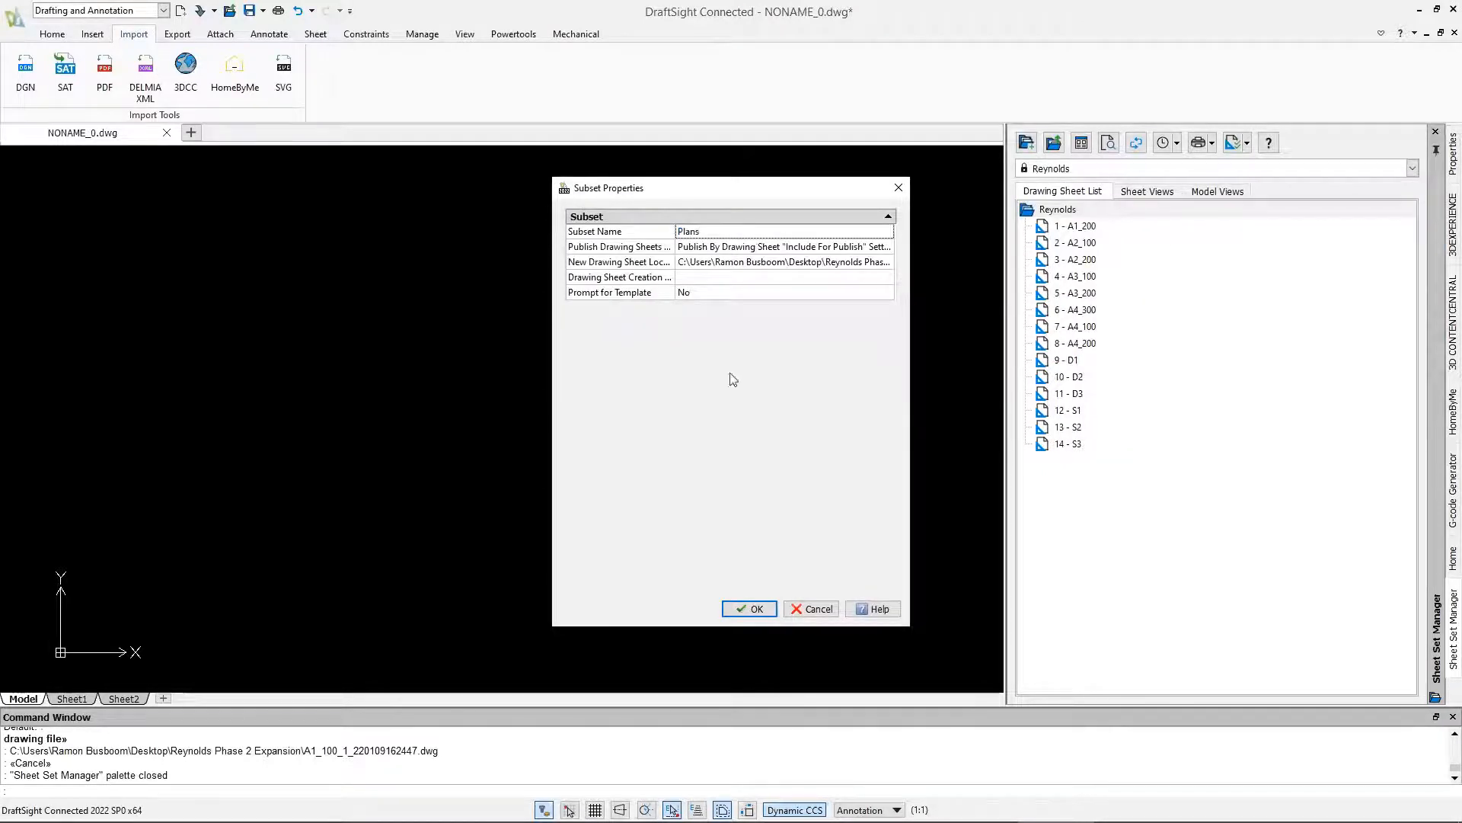
left_click(751, 609)
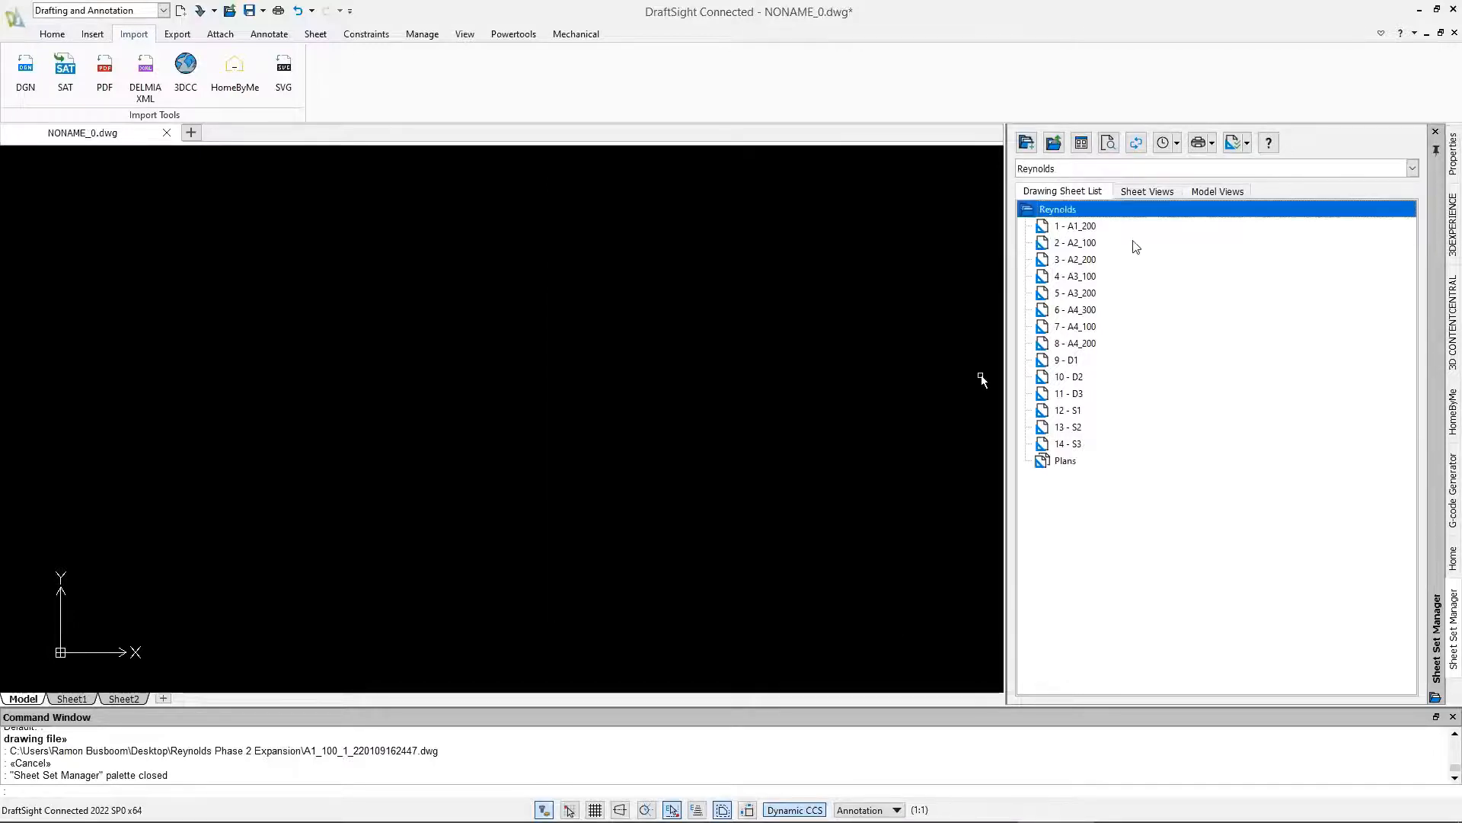
Create a subset named Structural in the Reynolds sheet set
right_click(1073, 209)
left_click(1098, 303)
left_click(754, 231)
type("Structru")
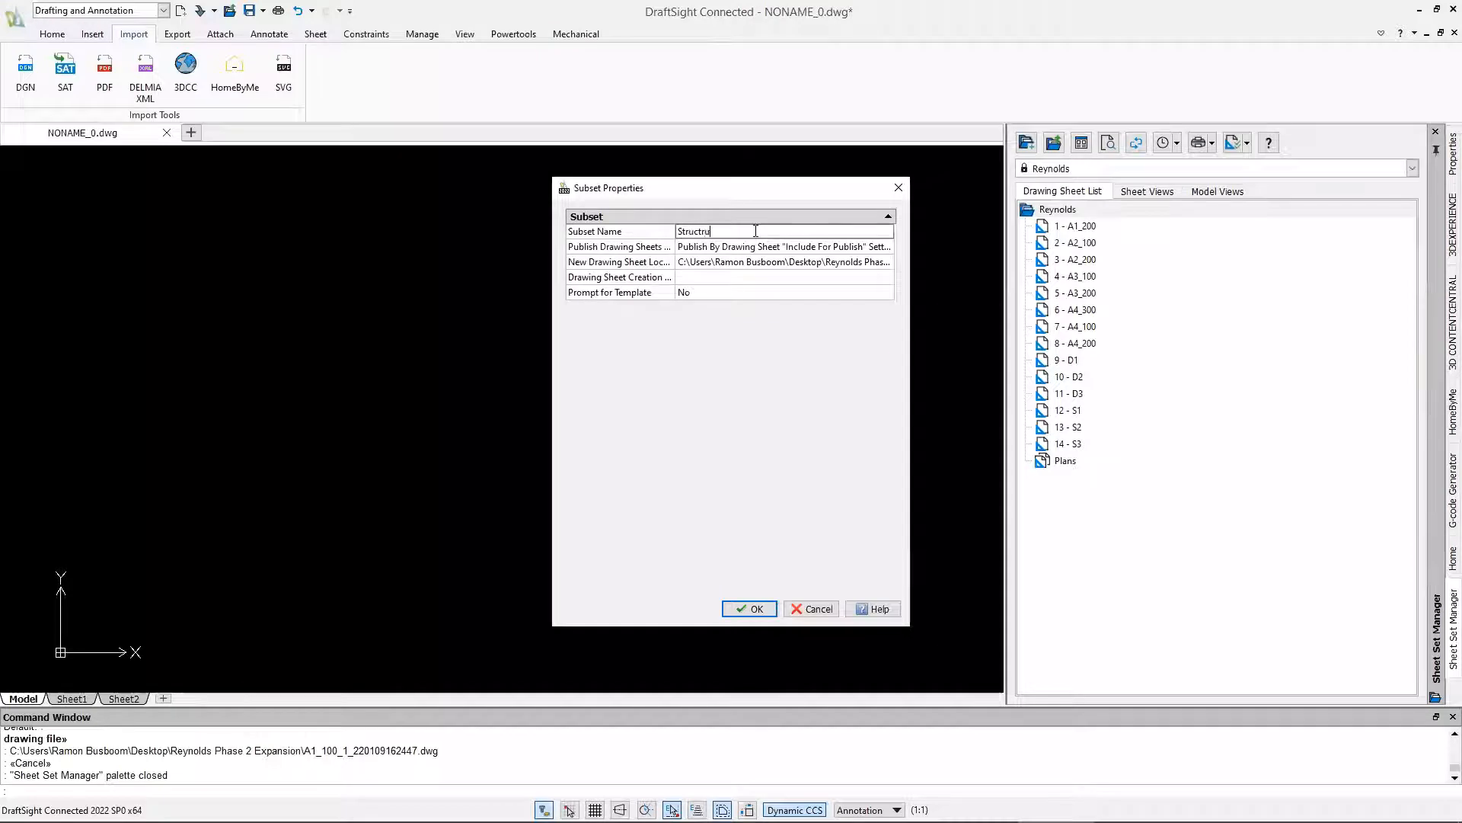
type("ral")
left_click(757, 610)
Create a subset named Details in the Reynolds sheet set
left_click(1110, 210)
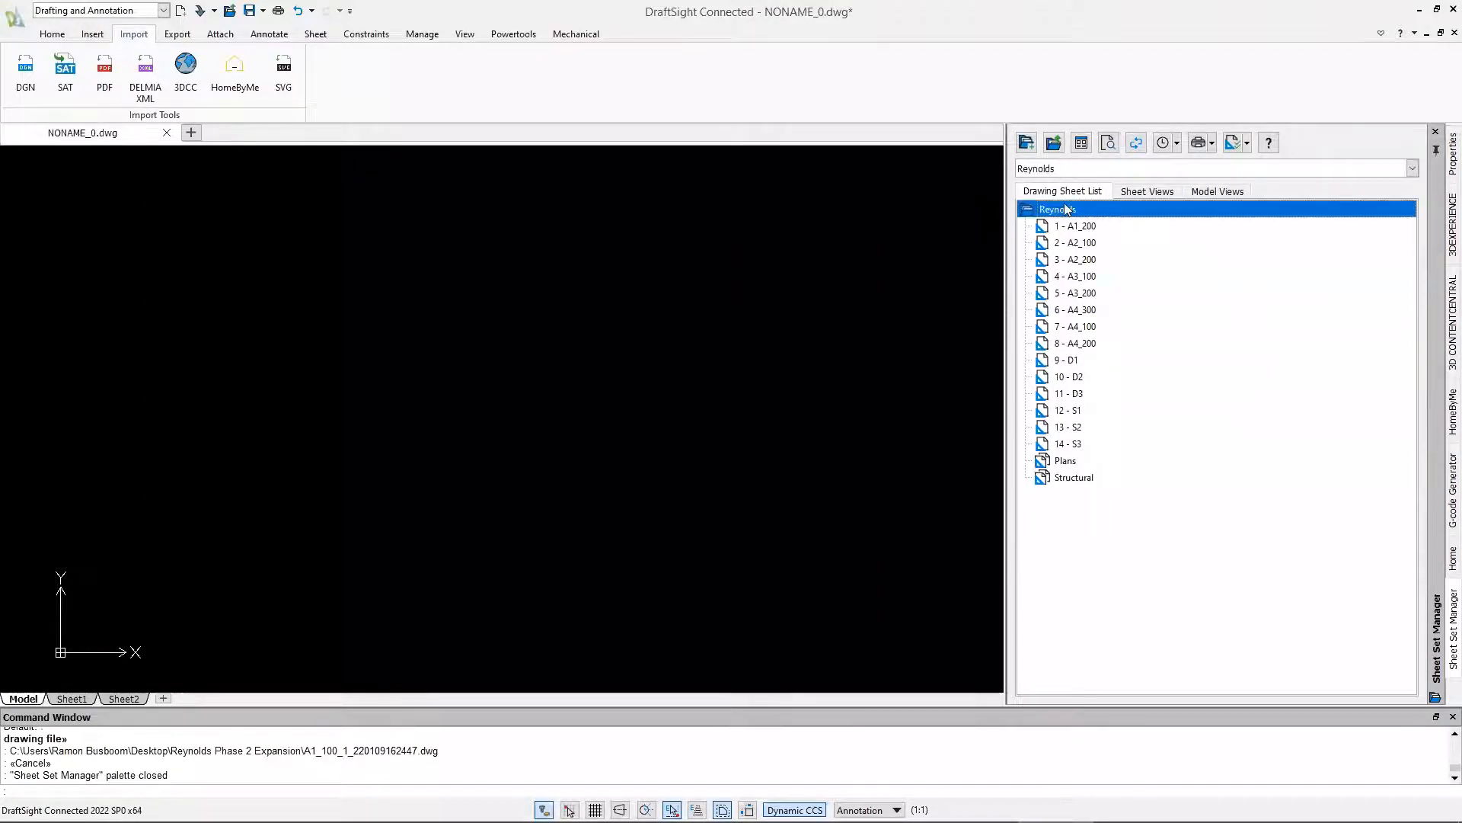
right_click(1065, 208)
left_click(1106, 296)
left_click(751, 232)
type("Details")
left_click(757, 608)
Move all sheets from 1 - A1_200 through 8 - A4_200 into the Plans subset
left_click(1080, 227)
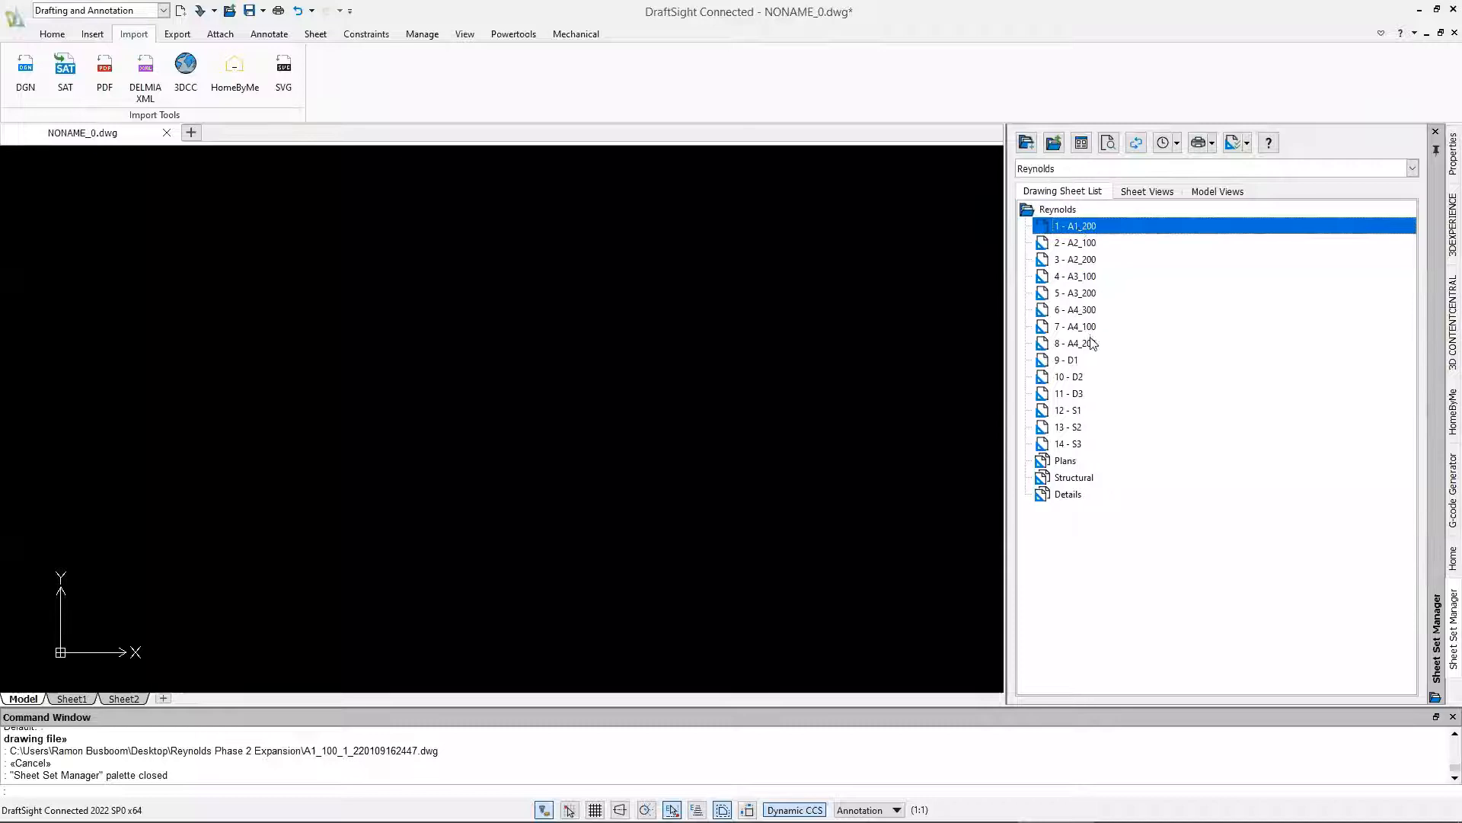
left_click(1095, 344, "shift")
left_click_drag(1097, 346, 1077, 462)
Move sheets D1 to D3 into the Details subset and sheets S1 to S3 into the Structural subset
left_click(1081, 227)
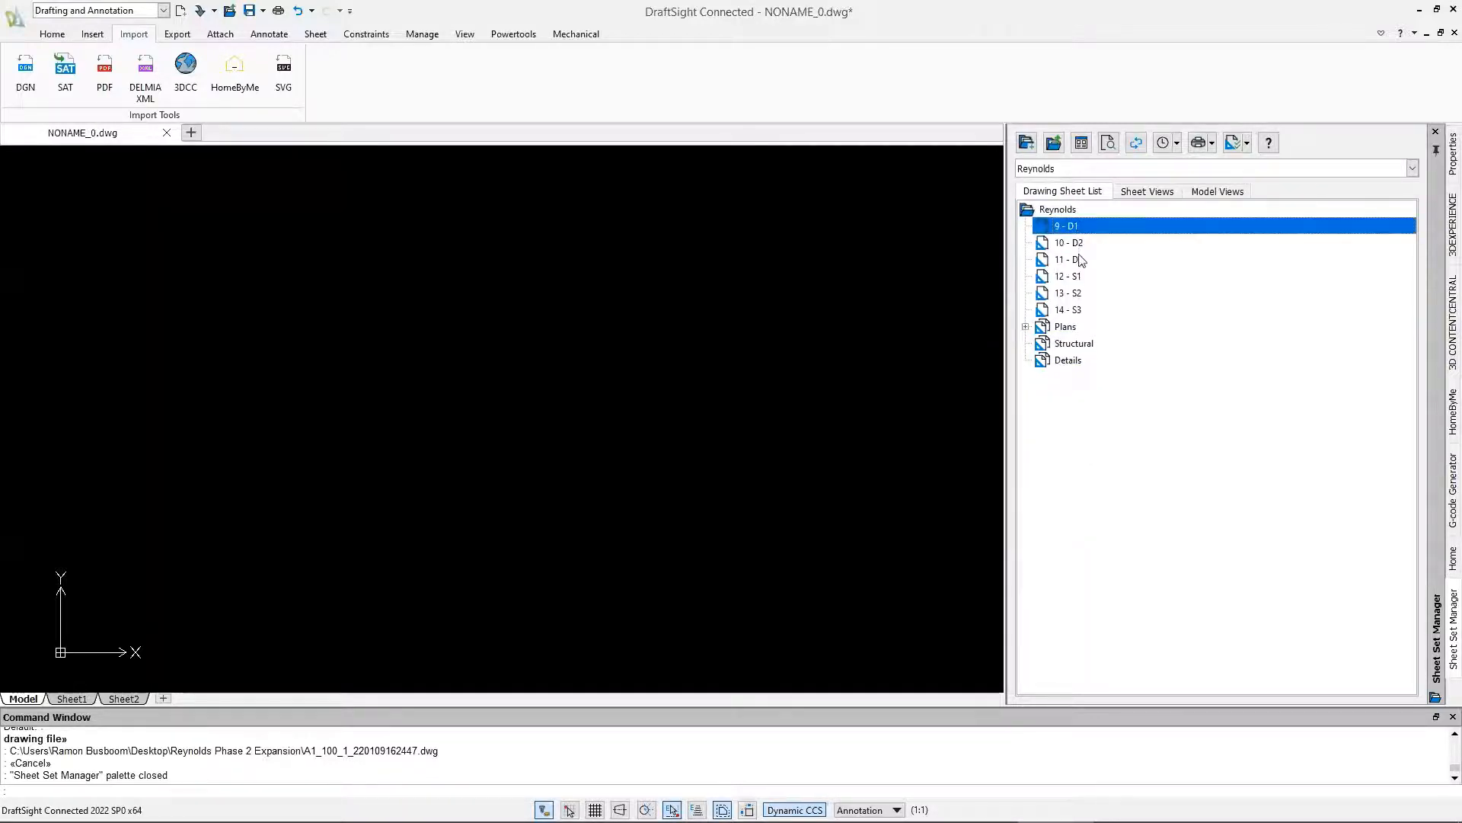
left_click(1081, 260, "shift")
left_click_drag(1081, 261, 1100, 367)
left_click(1080, 228)
left_click(1075, 259, "shift")
mouse_move(1075, 260)
left_mouse_down()
mouse_move(1087, 293)
mouse_move(1074, 282)
left_mouse_up()
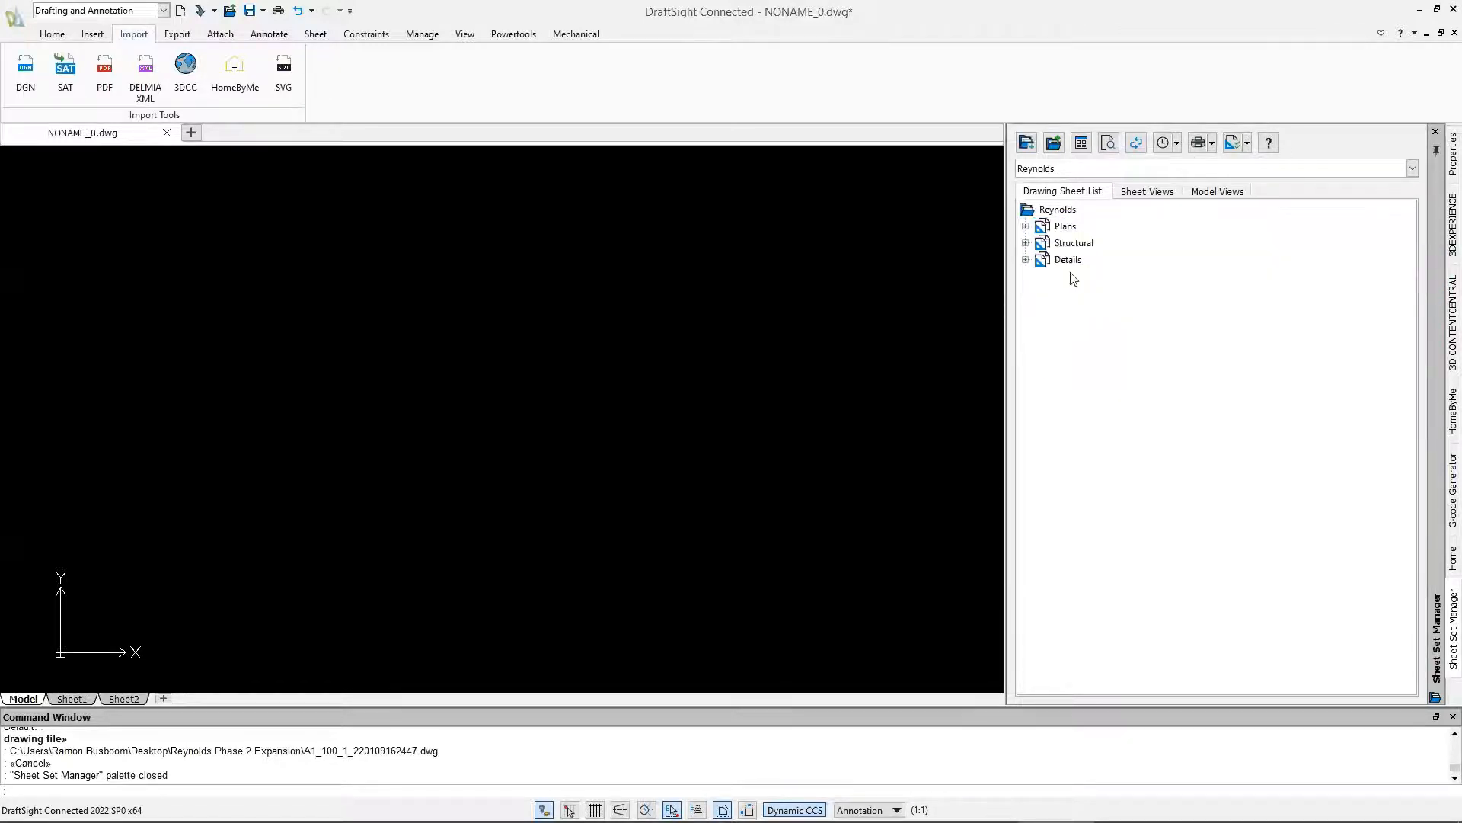
Expand the Plans subset and open the sheet 1 - A1_200 from it
left_click(1026, 227)
left_click(1086, 361)
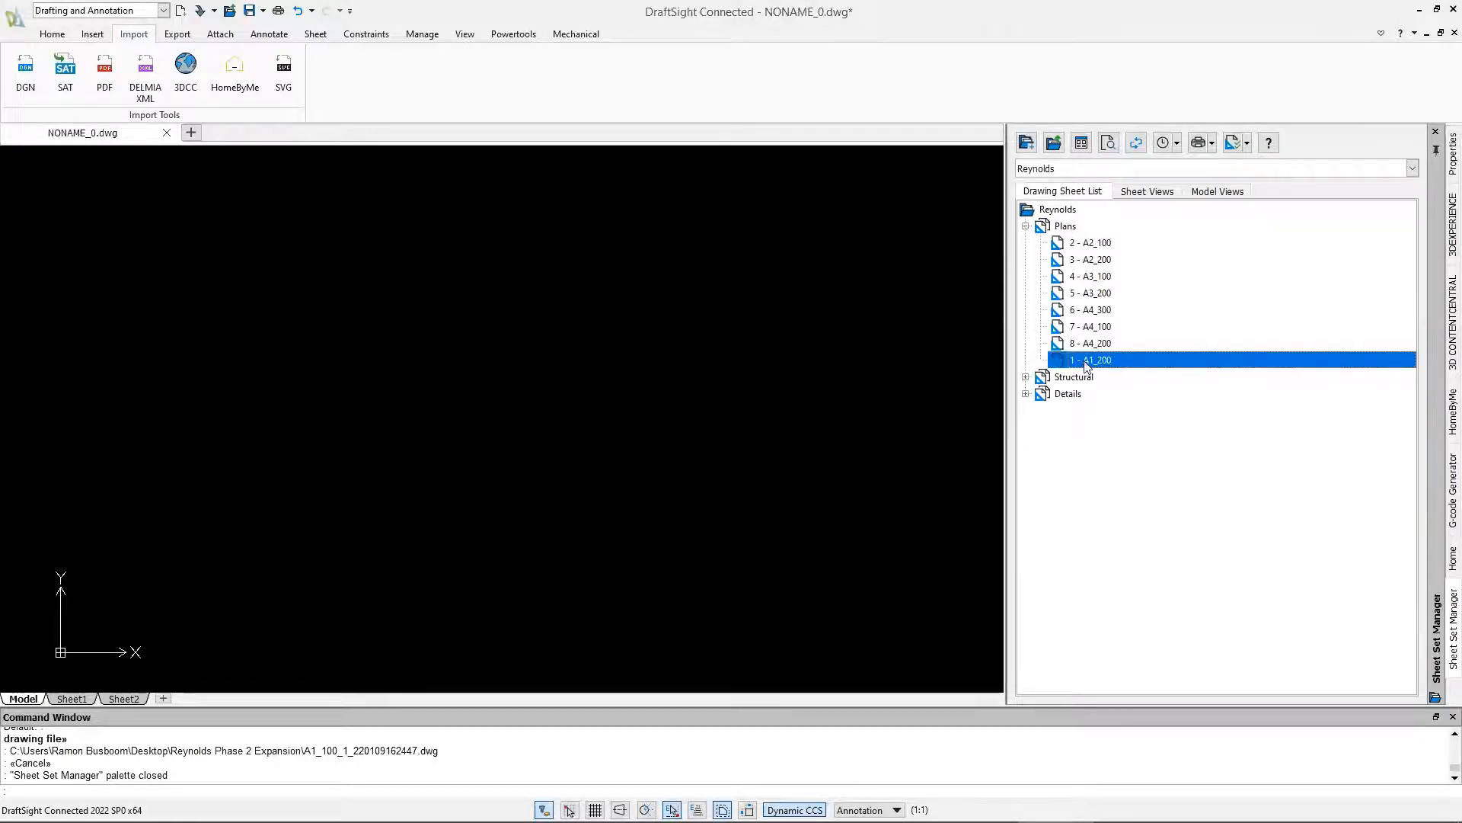
double_click(1087, 361)
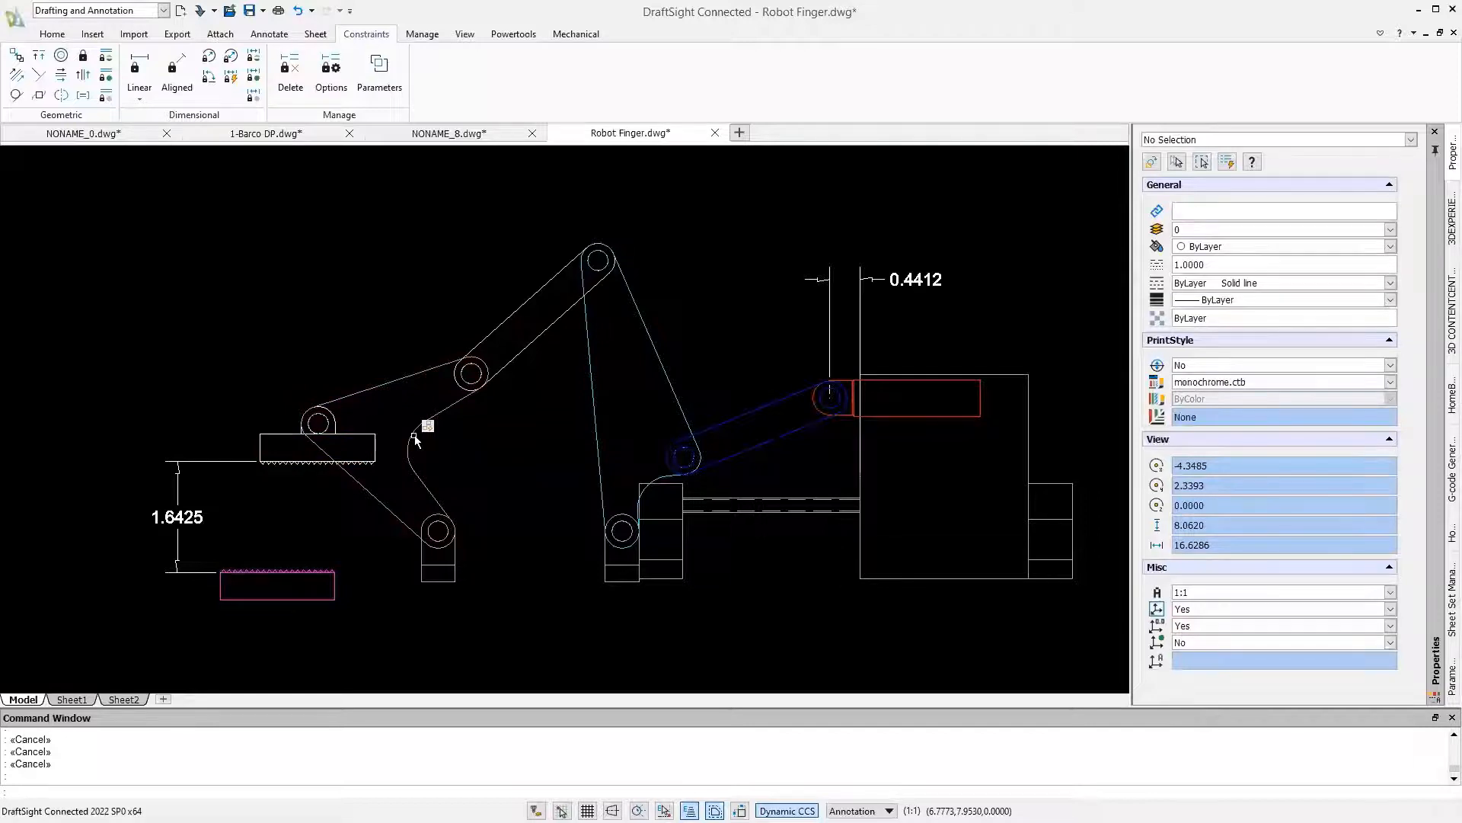
Stretch the pincher block by its pin grip down toward the magenta lower jaw, leaving a gap of about 0.3
left_click(278, 457)
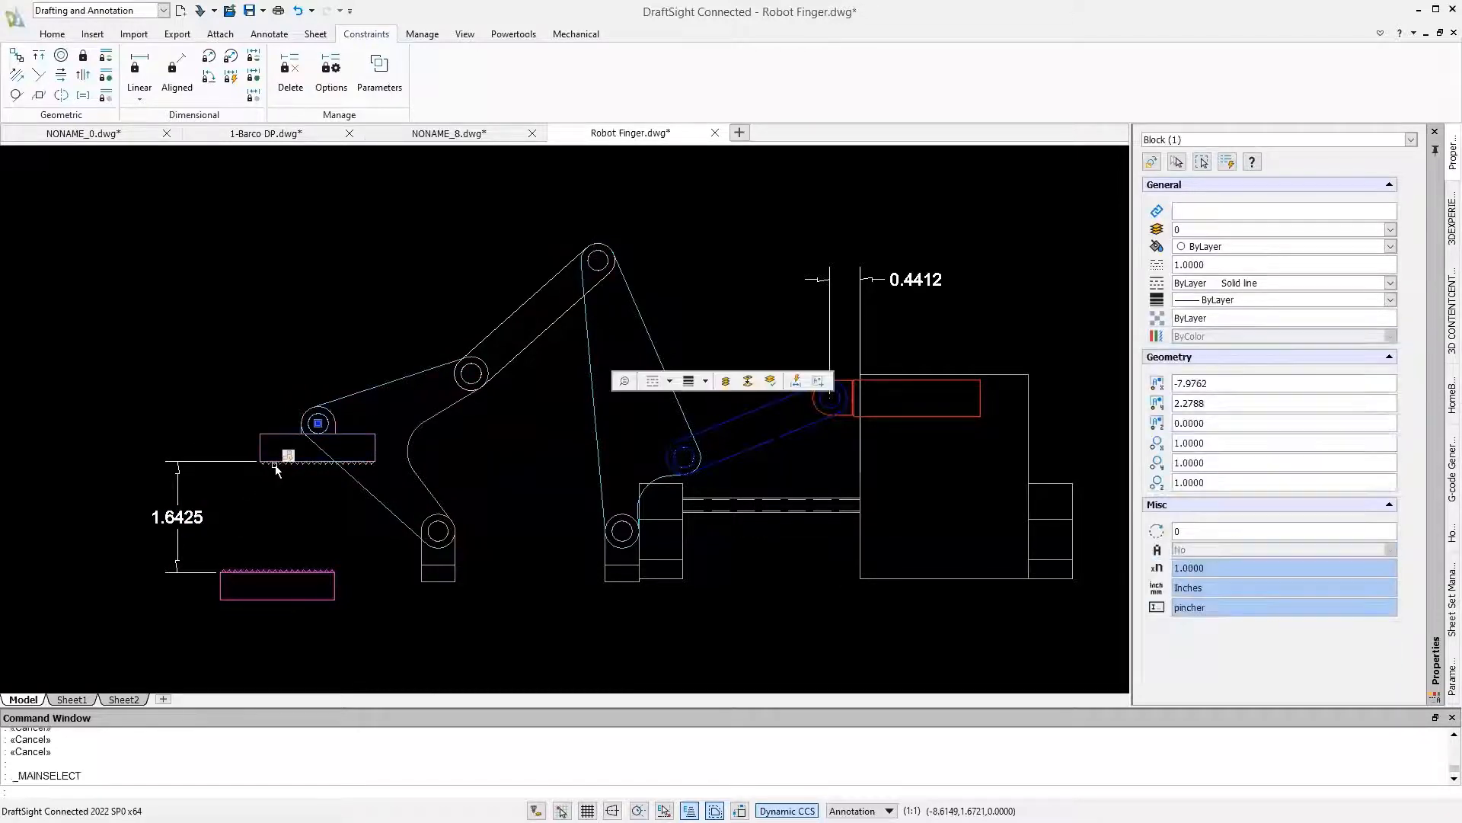
left_click(318, 423)
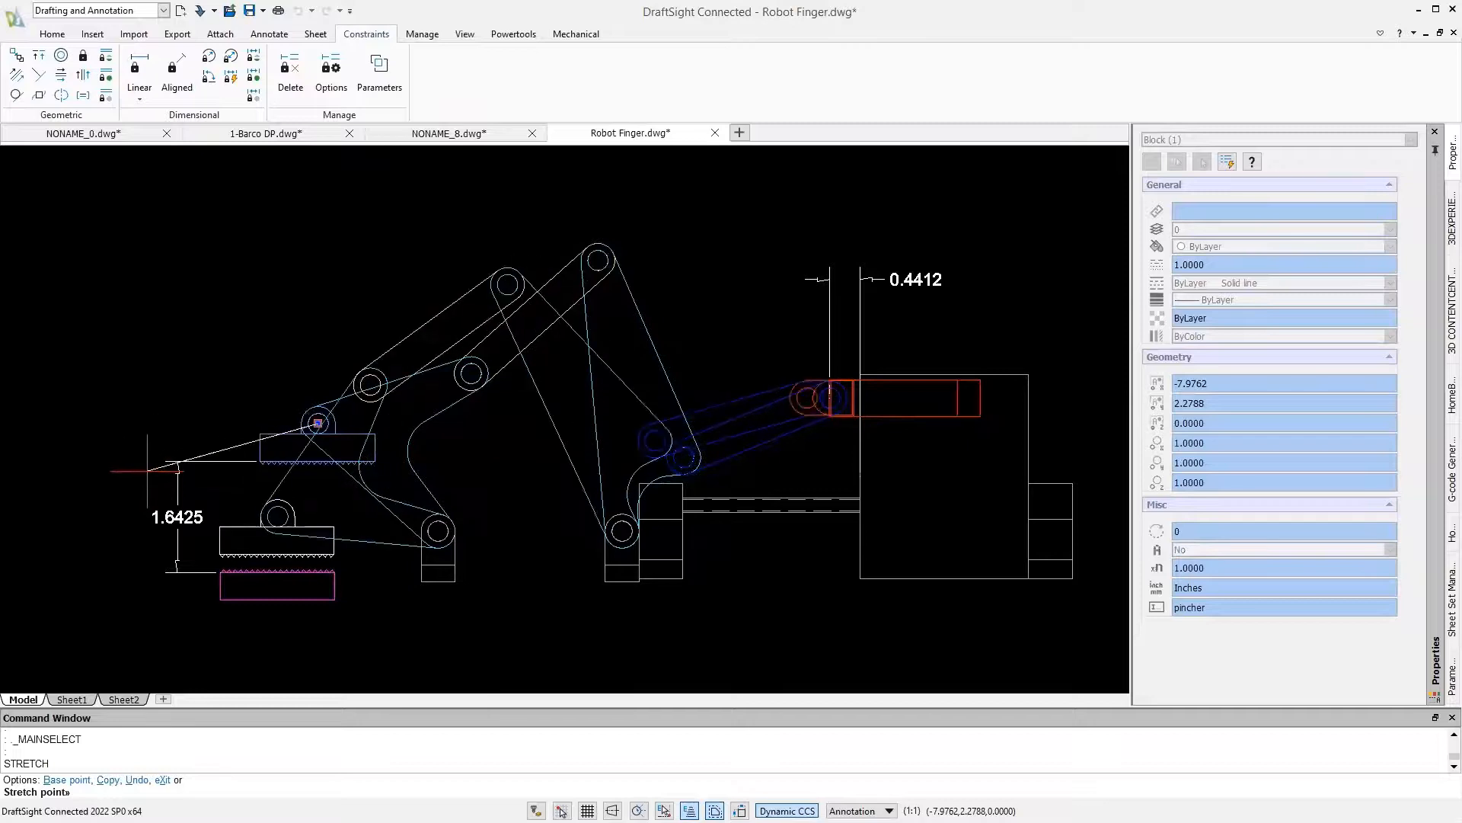
left_click(277, 515)
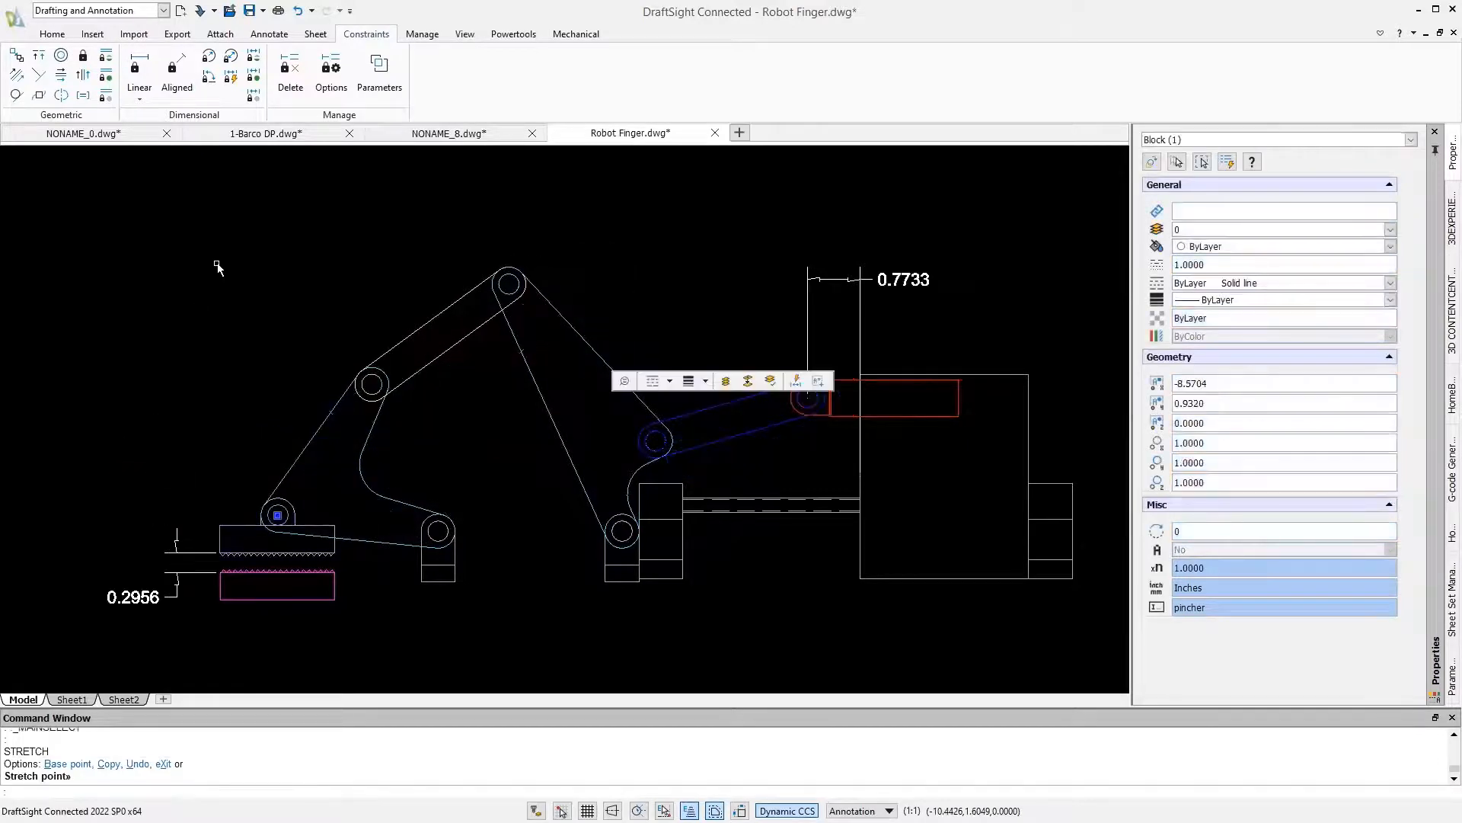
Show the drawing's parameters and set the upper link's dimensional constraint d1 to 3
left_click(379, 71)
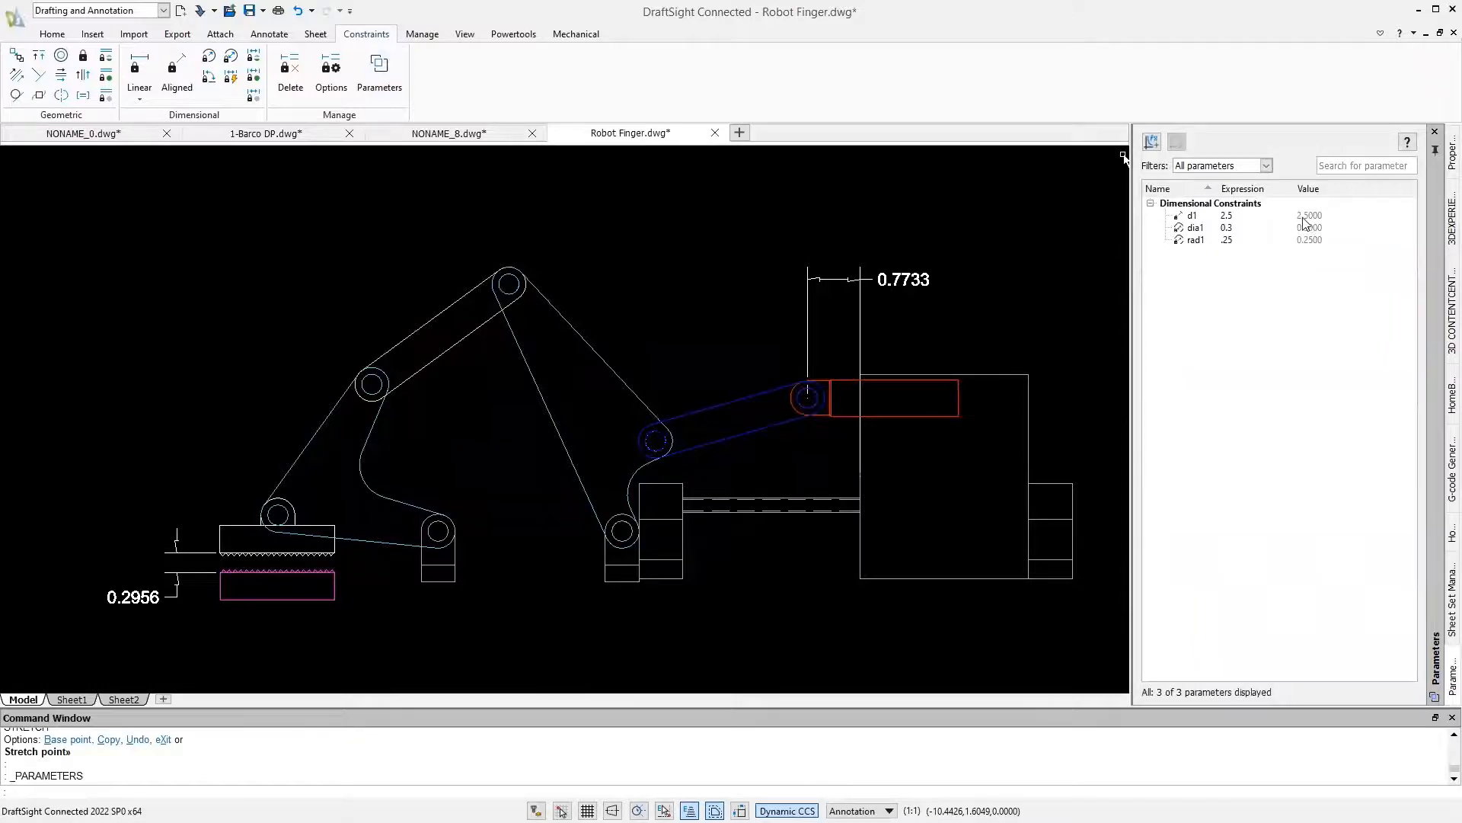
left_click(1260, 216)
left_click(1241, 217)
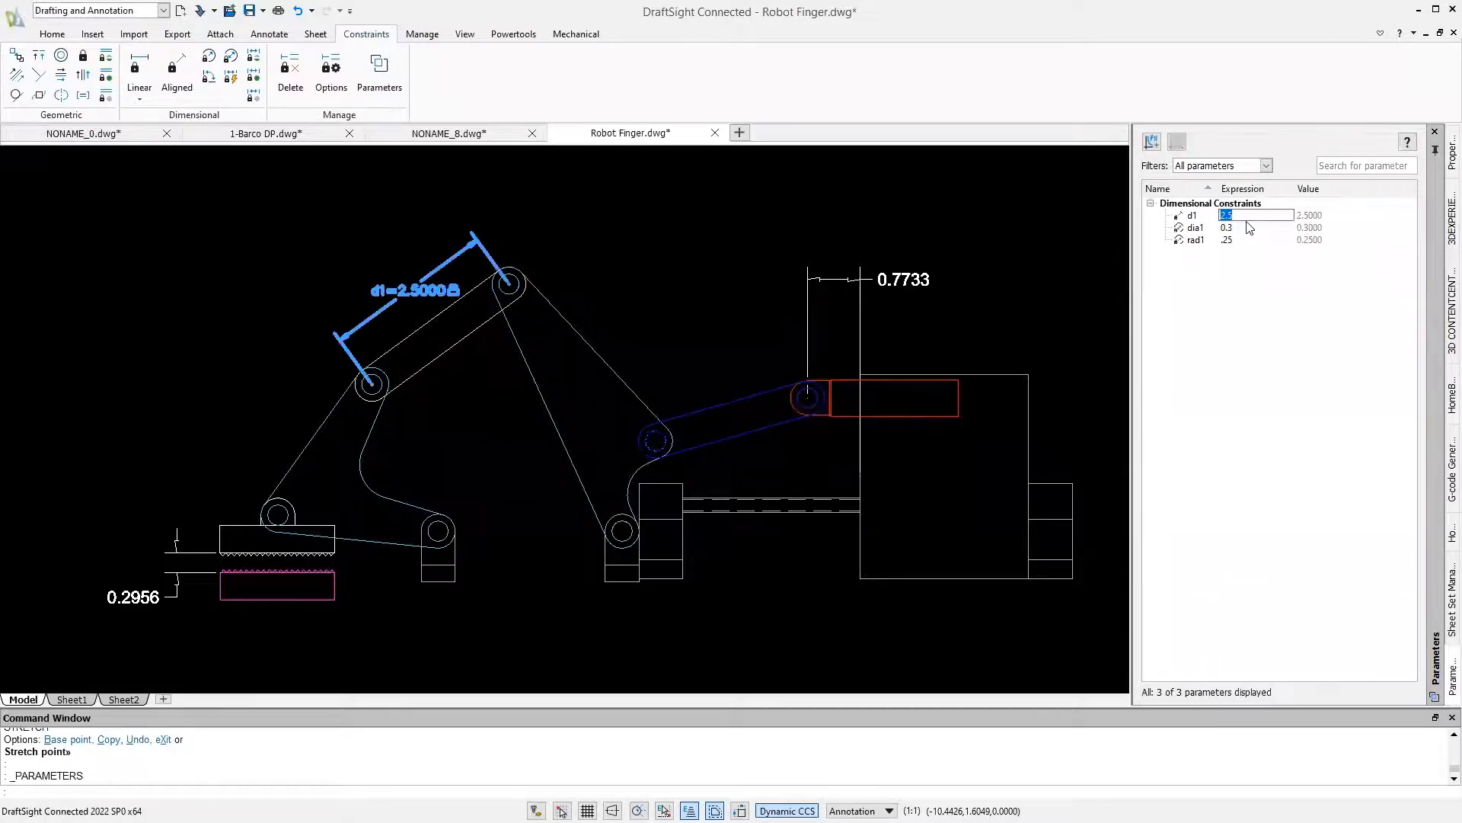
type("3")
key("Return")
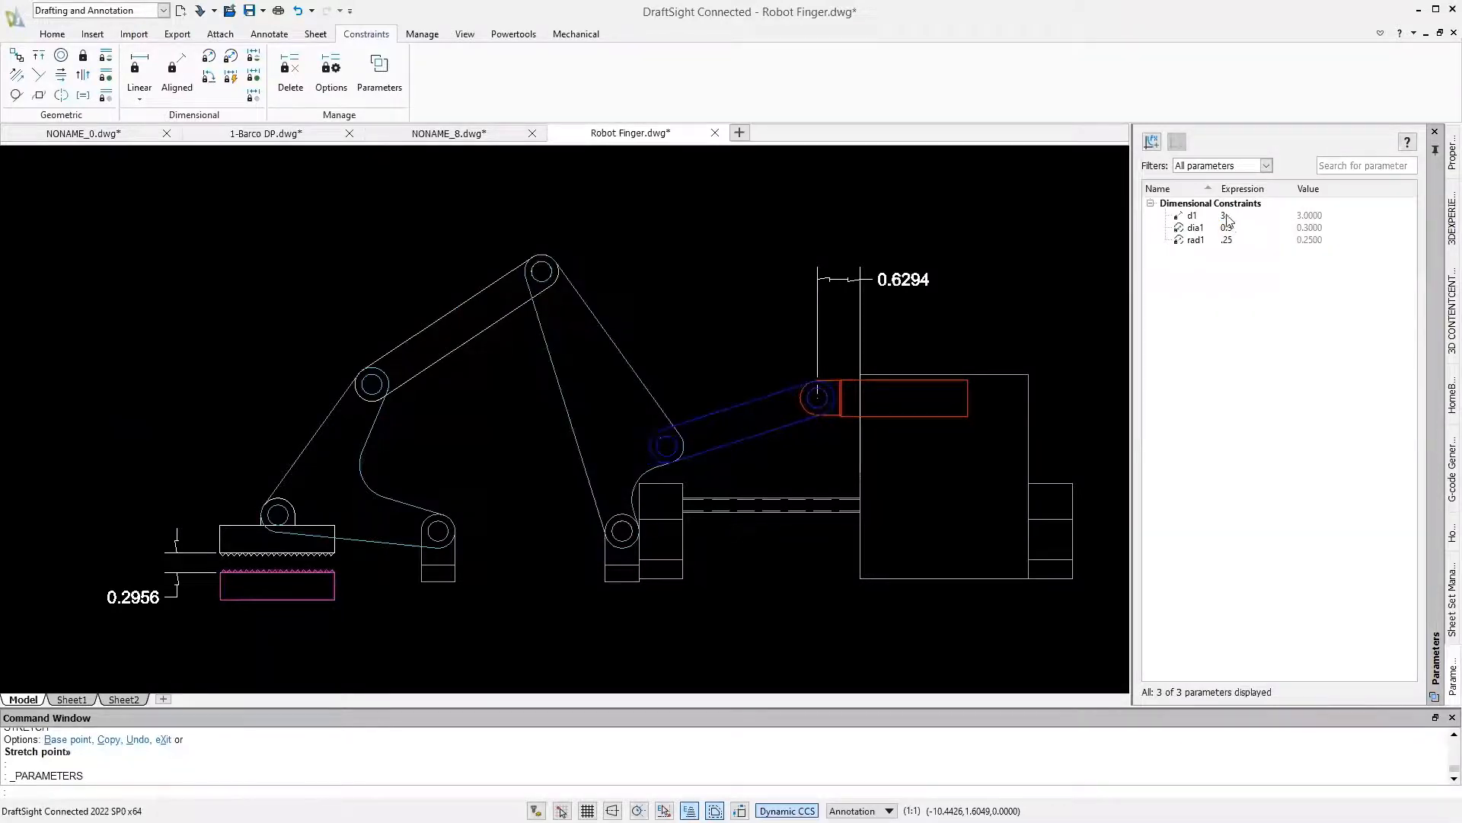
Set the upper link's dimensional constraint d1 to 1.5
left_click(1229, 216)
left_click(1228, 217)
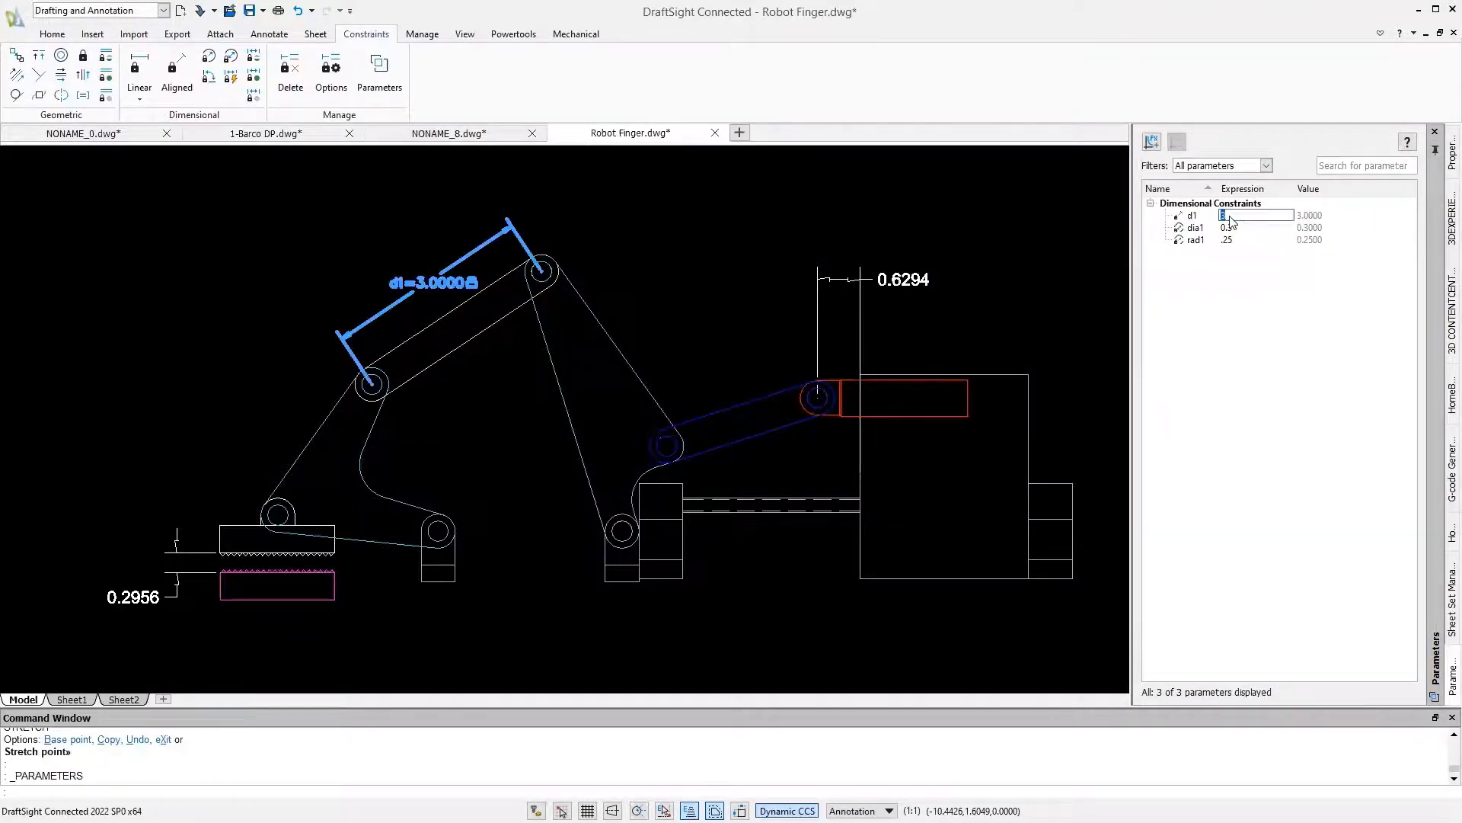
type("1.5")
key("Return")
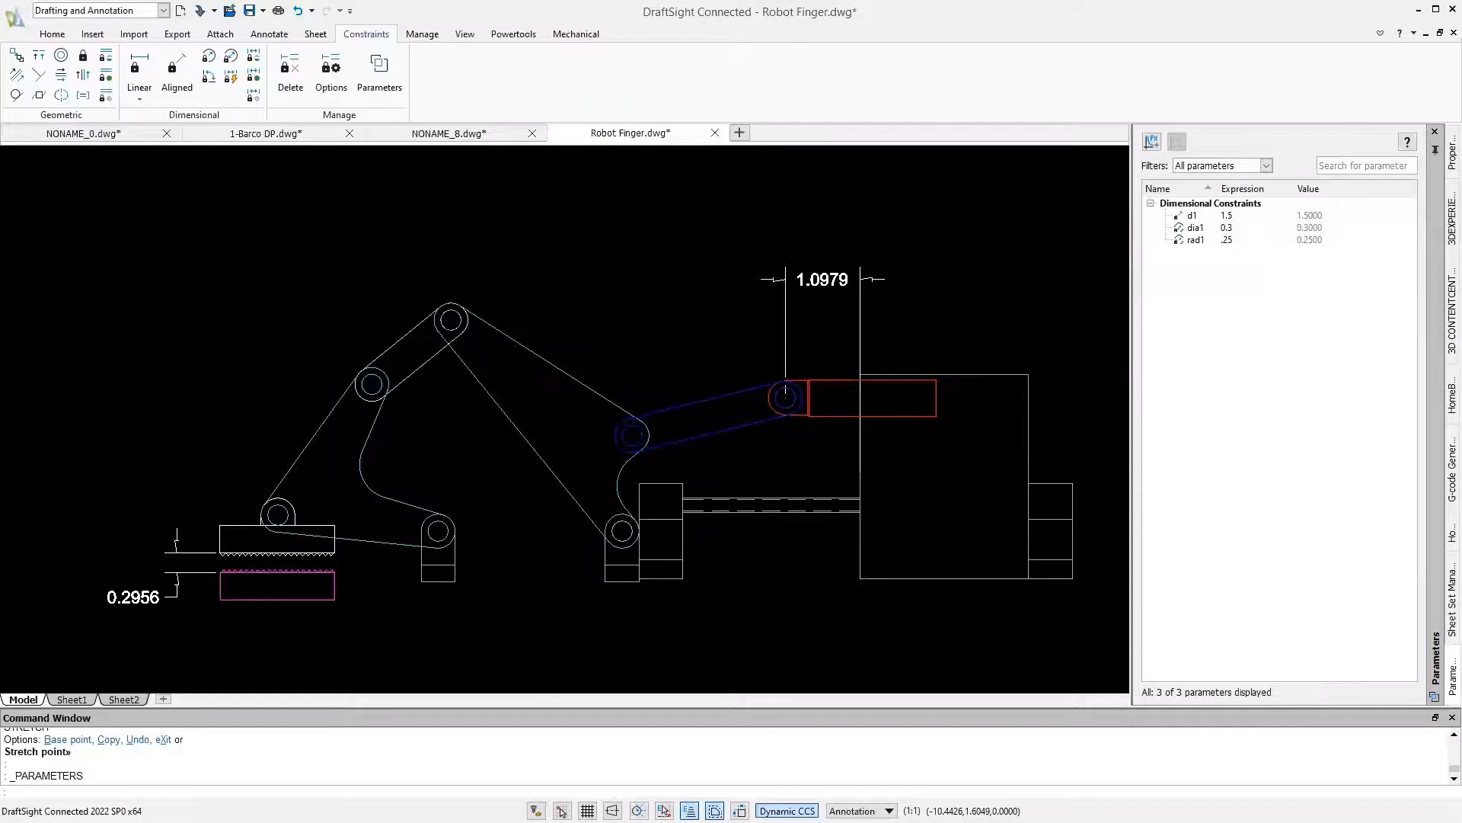
Stretch the pincher block by its pin grip up away from the magenta lower jaw, leaving a gap of about 1.3
key("Escape")
left_click(332, 558)
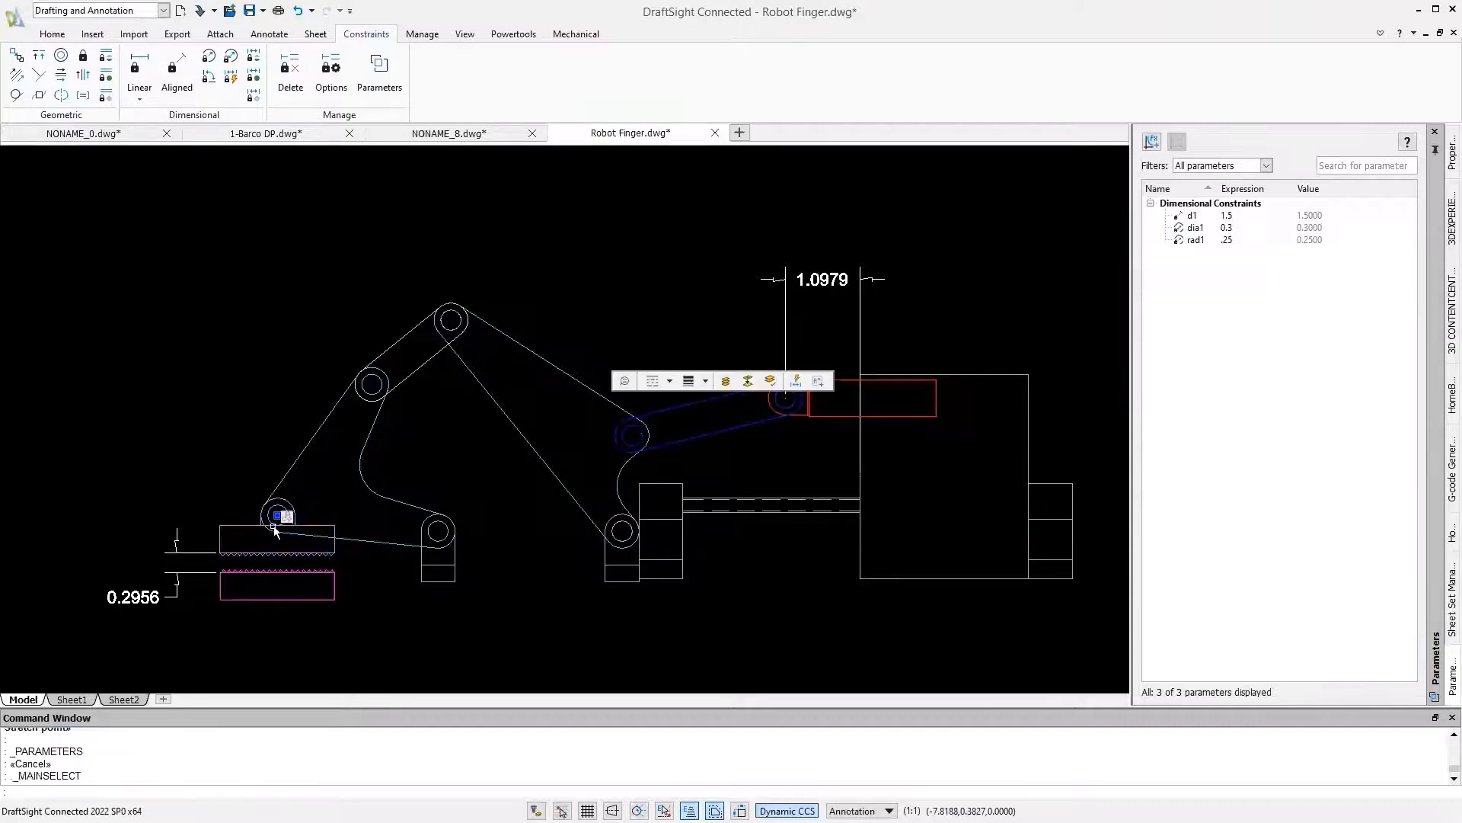
left_click(278, 515)
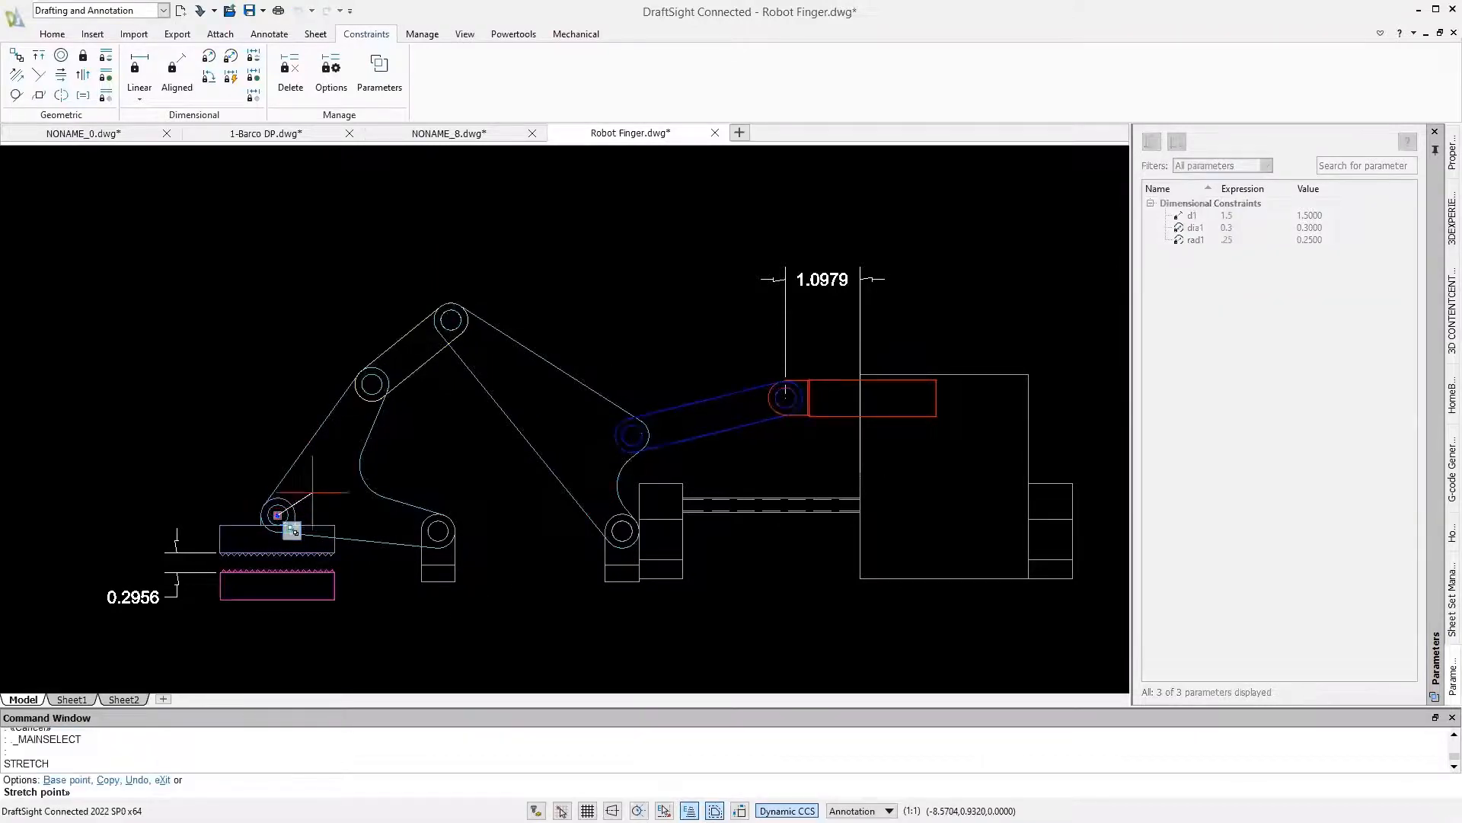
left_click(355, 464)
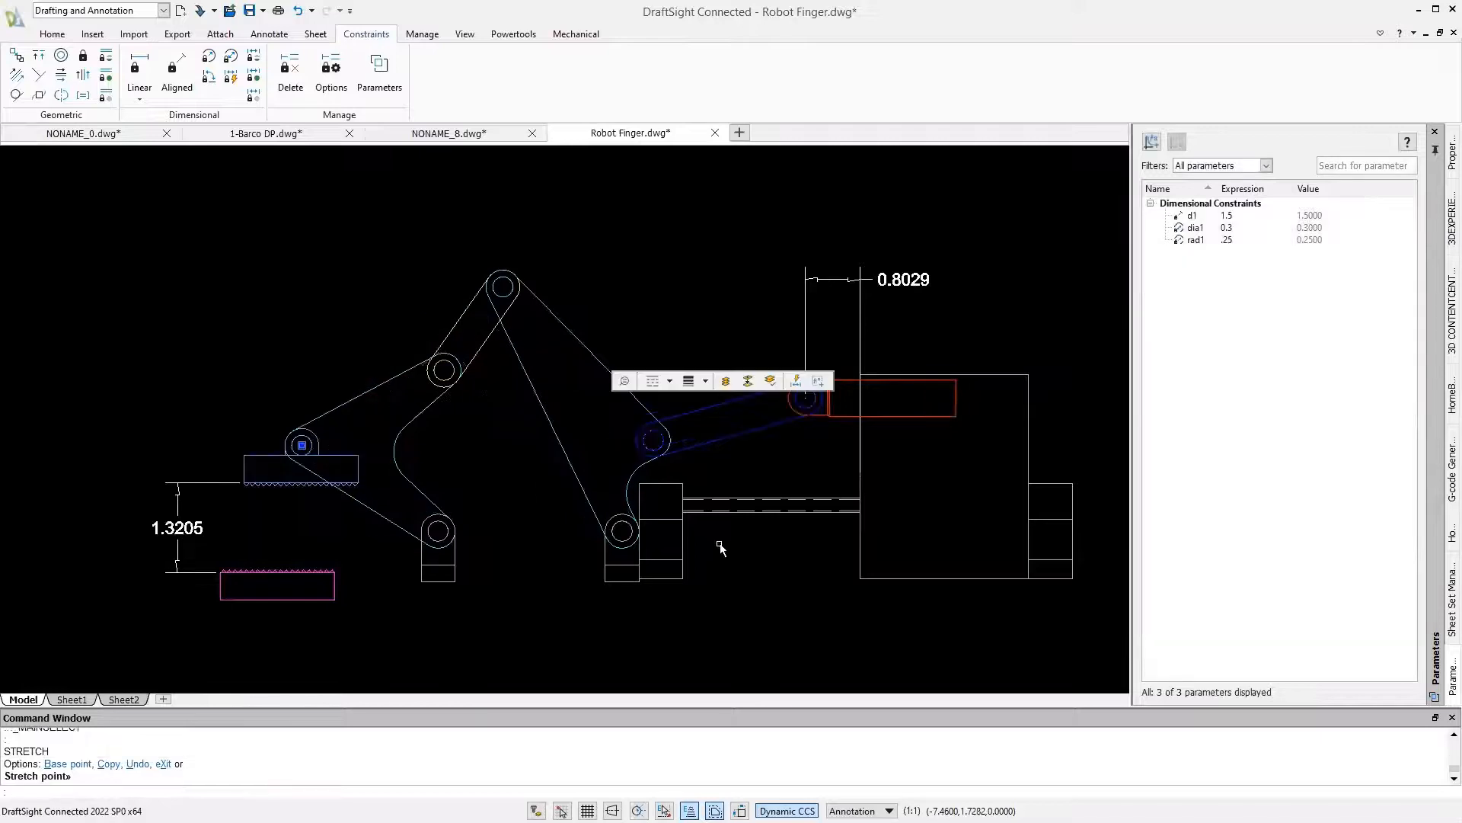
key("Escape")
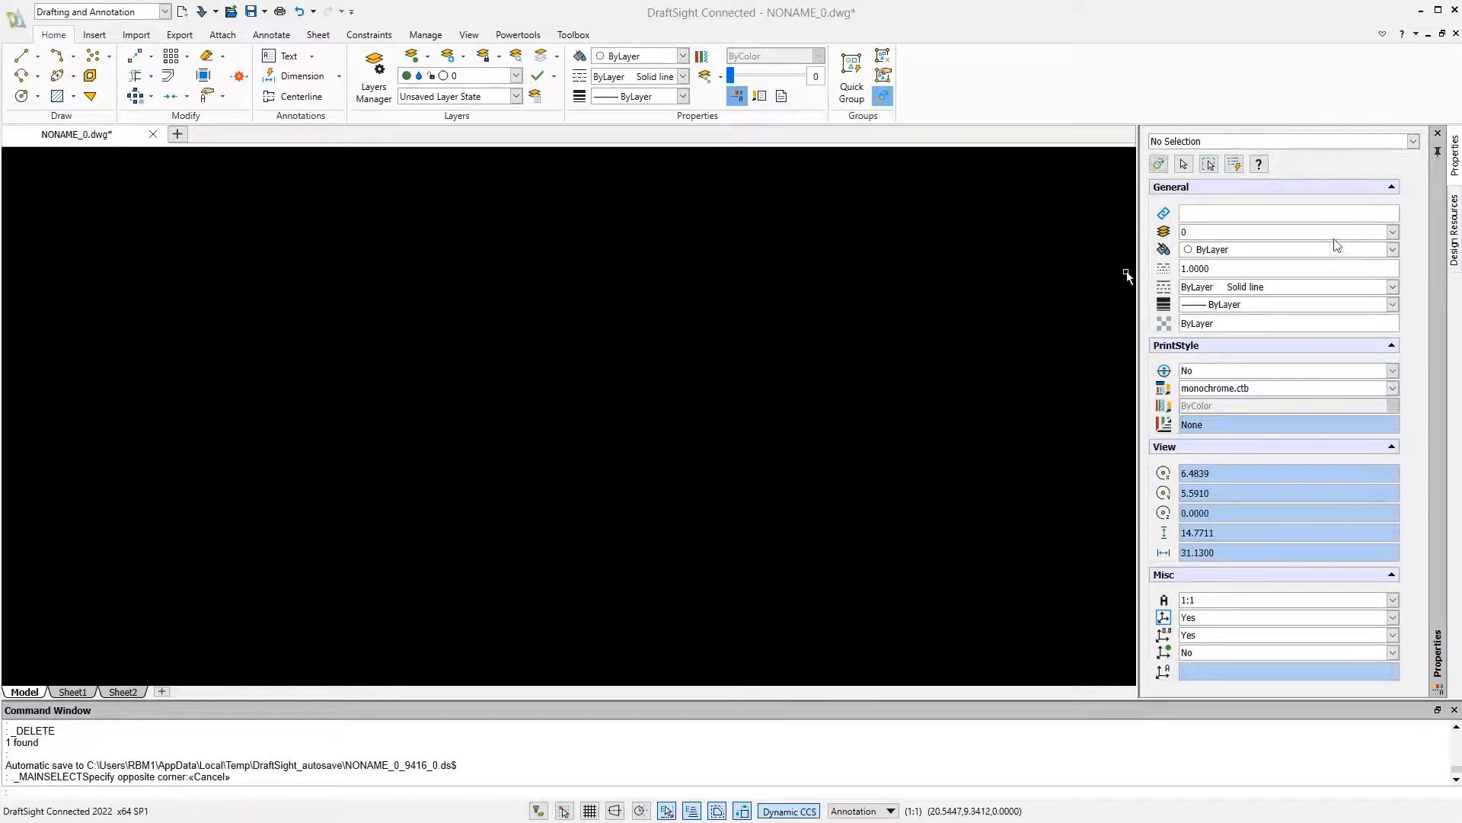
Show the Design Resources palette and browse to the Food Service Industry folder
left_click(1457, 223)
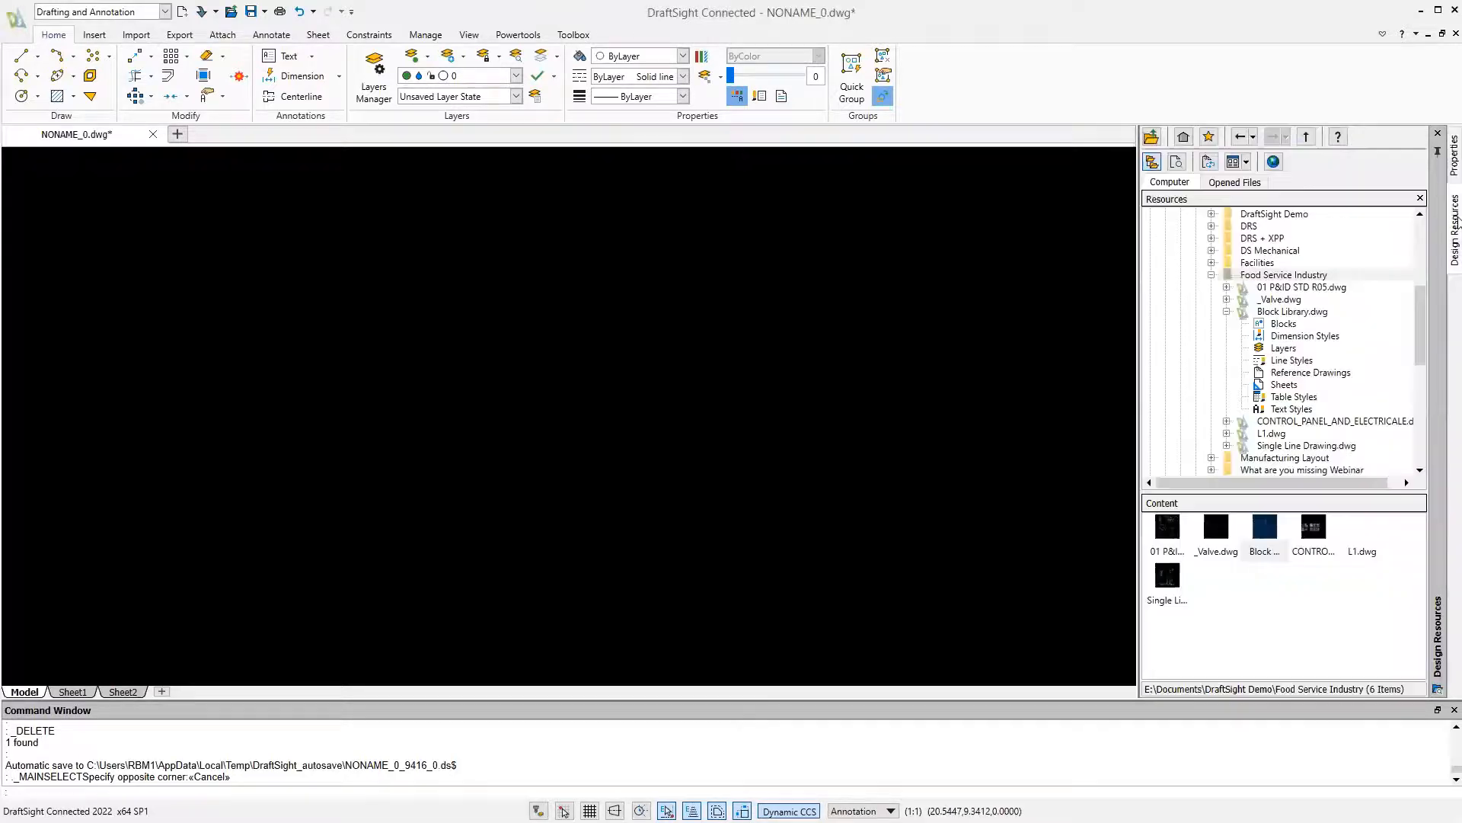
right_click(1163, 87)
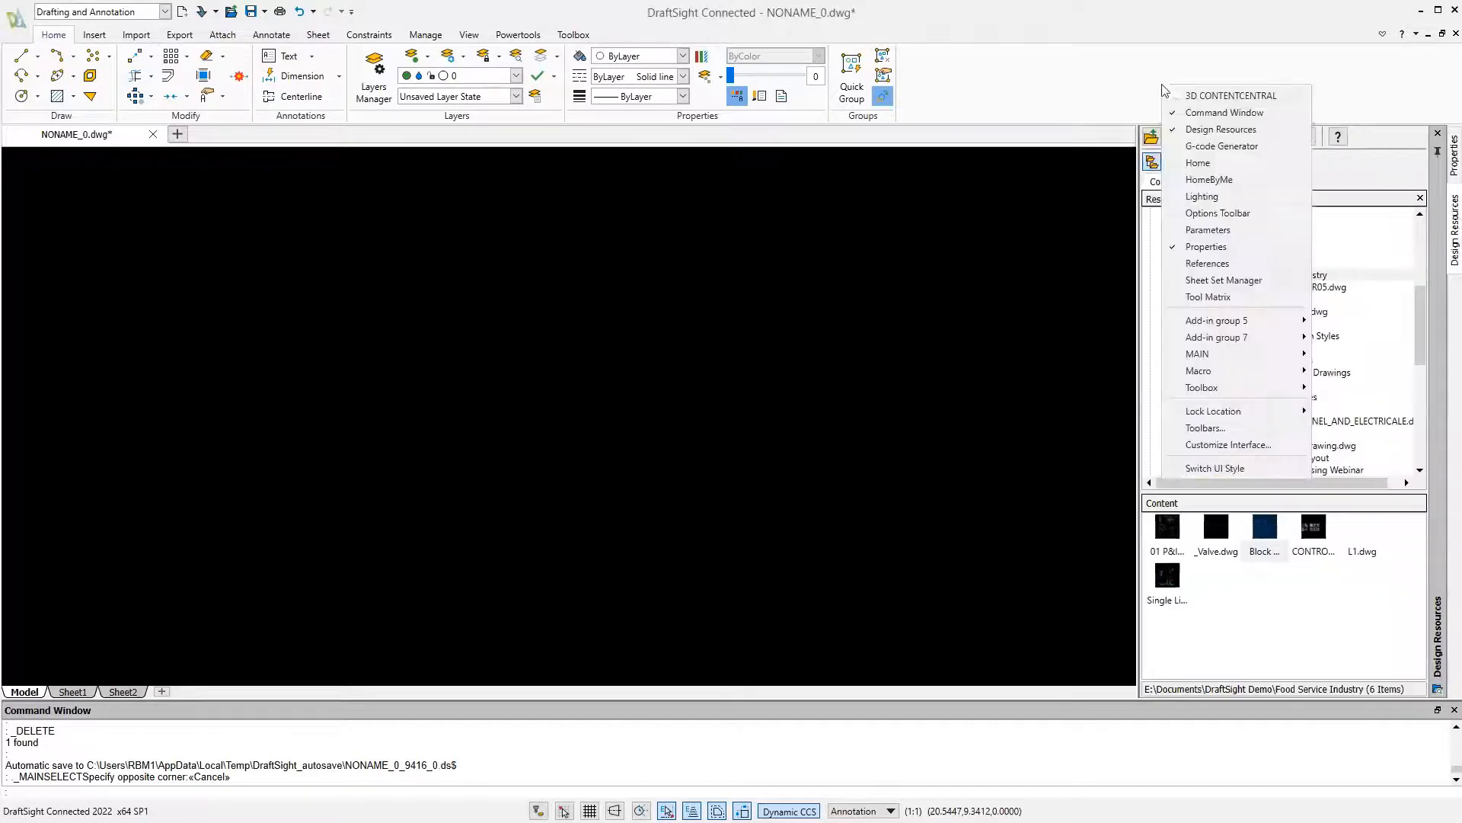
left_click(1196, 132)
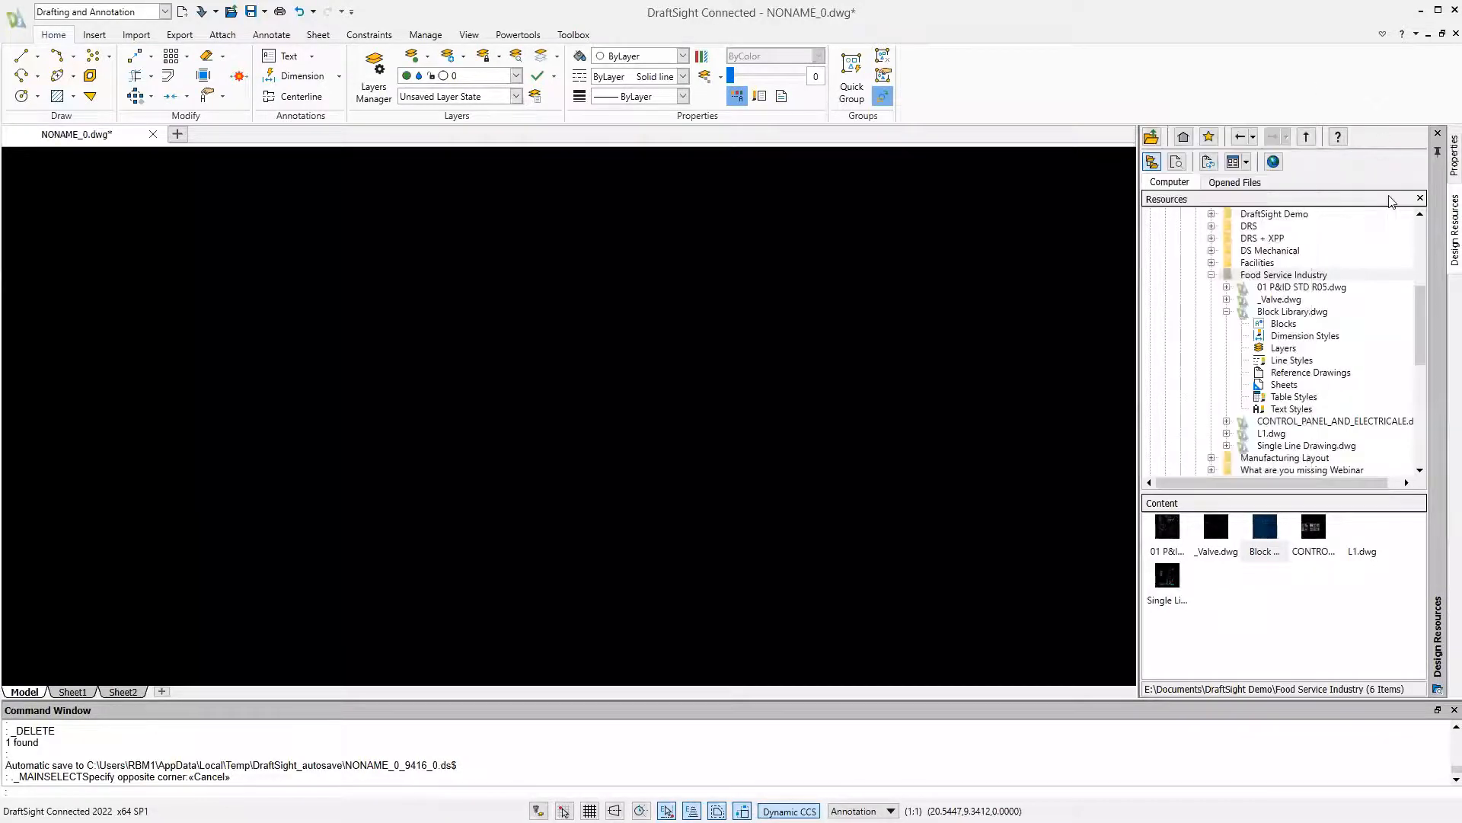
key("Escape")
mouse_move(1415, 318)
left_mouse_down()
mouse_move(1439, 245)
mouse_move(1438, 335)
left_mouse_up()
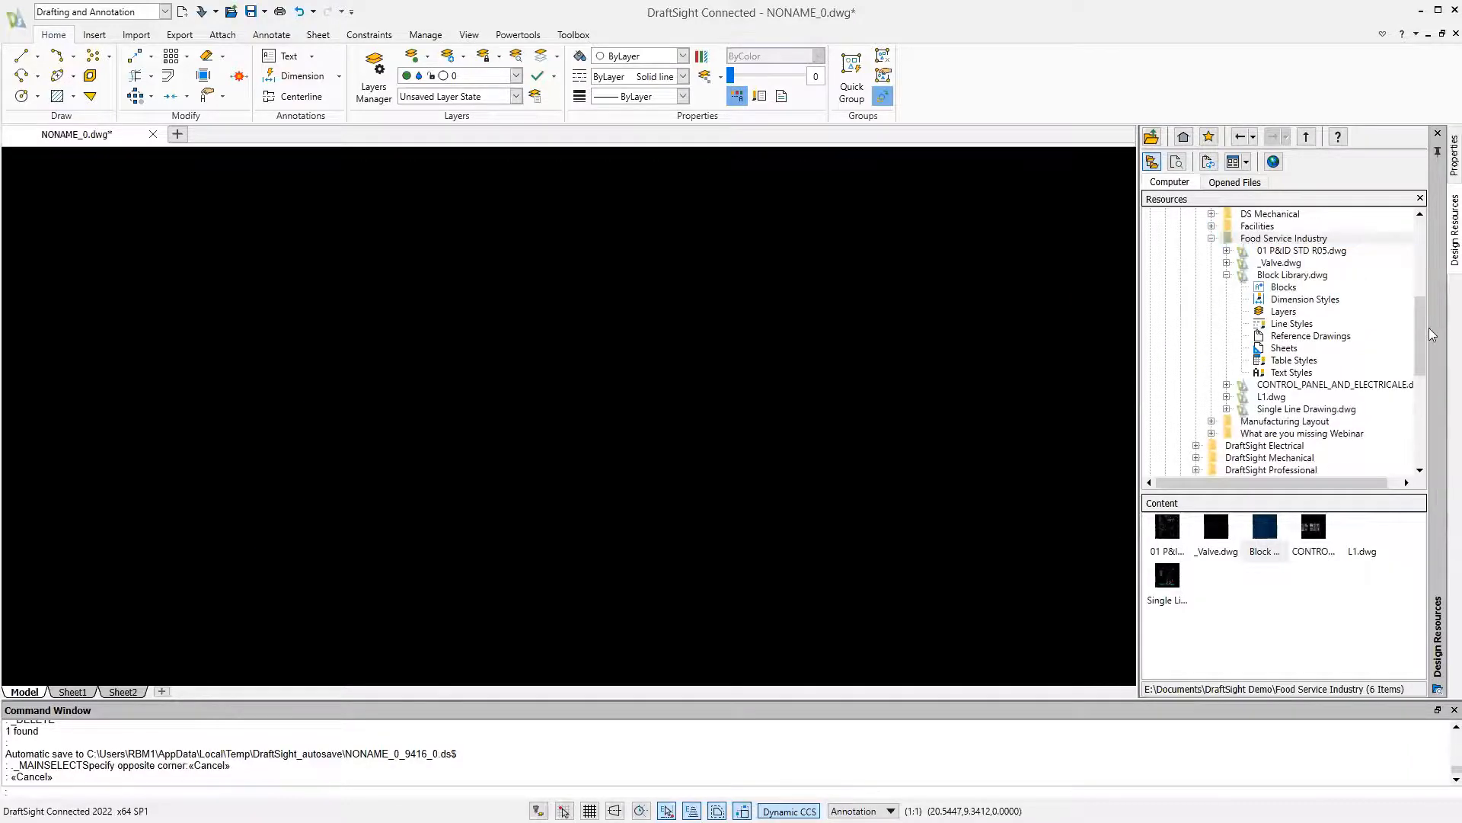
left_click(1264, 239)
right_click(1264, 238)
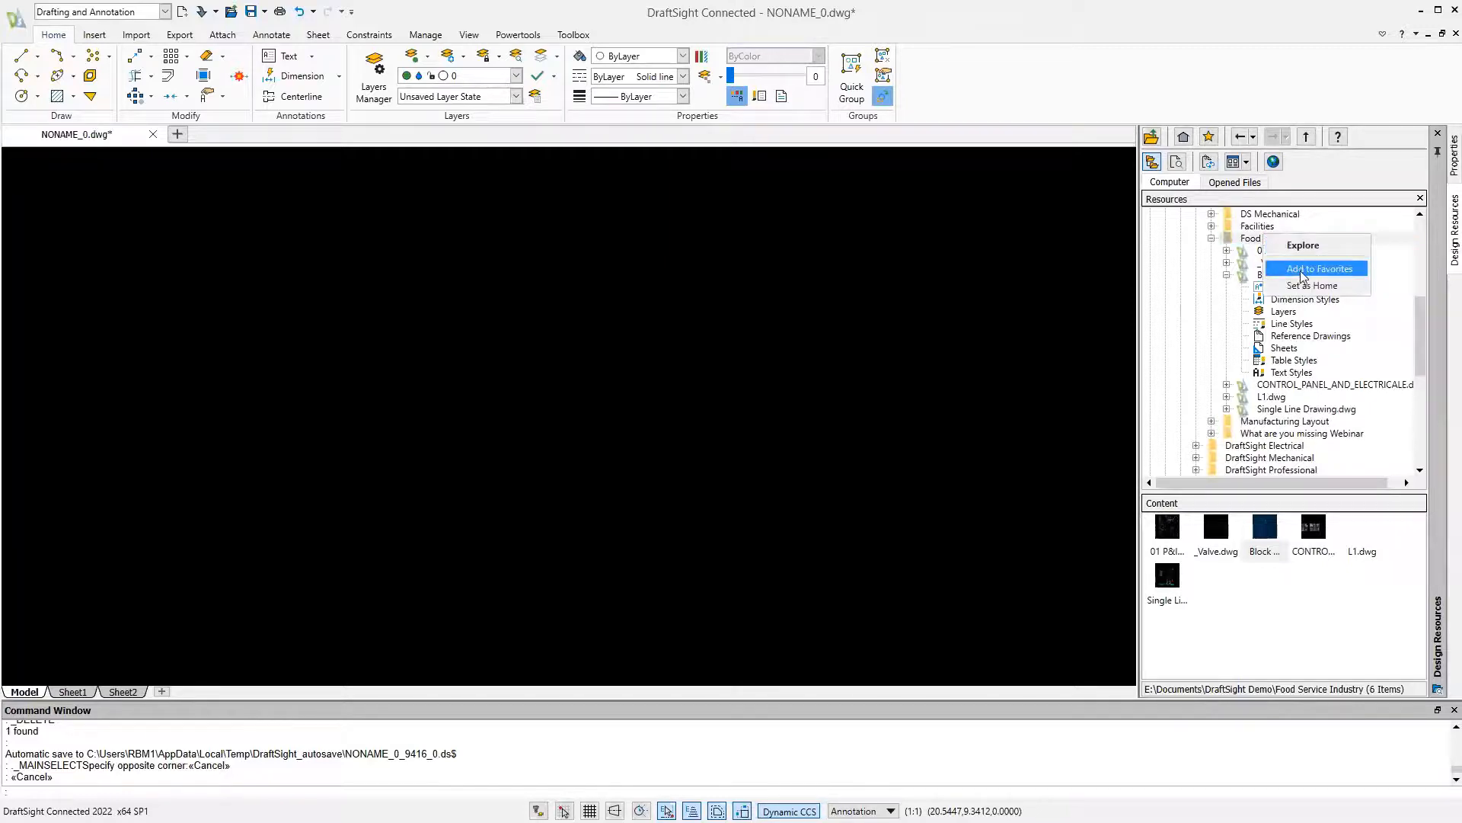
left_click(1245, 281)
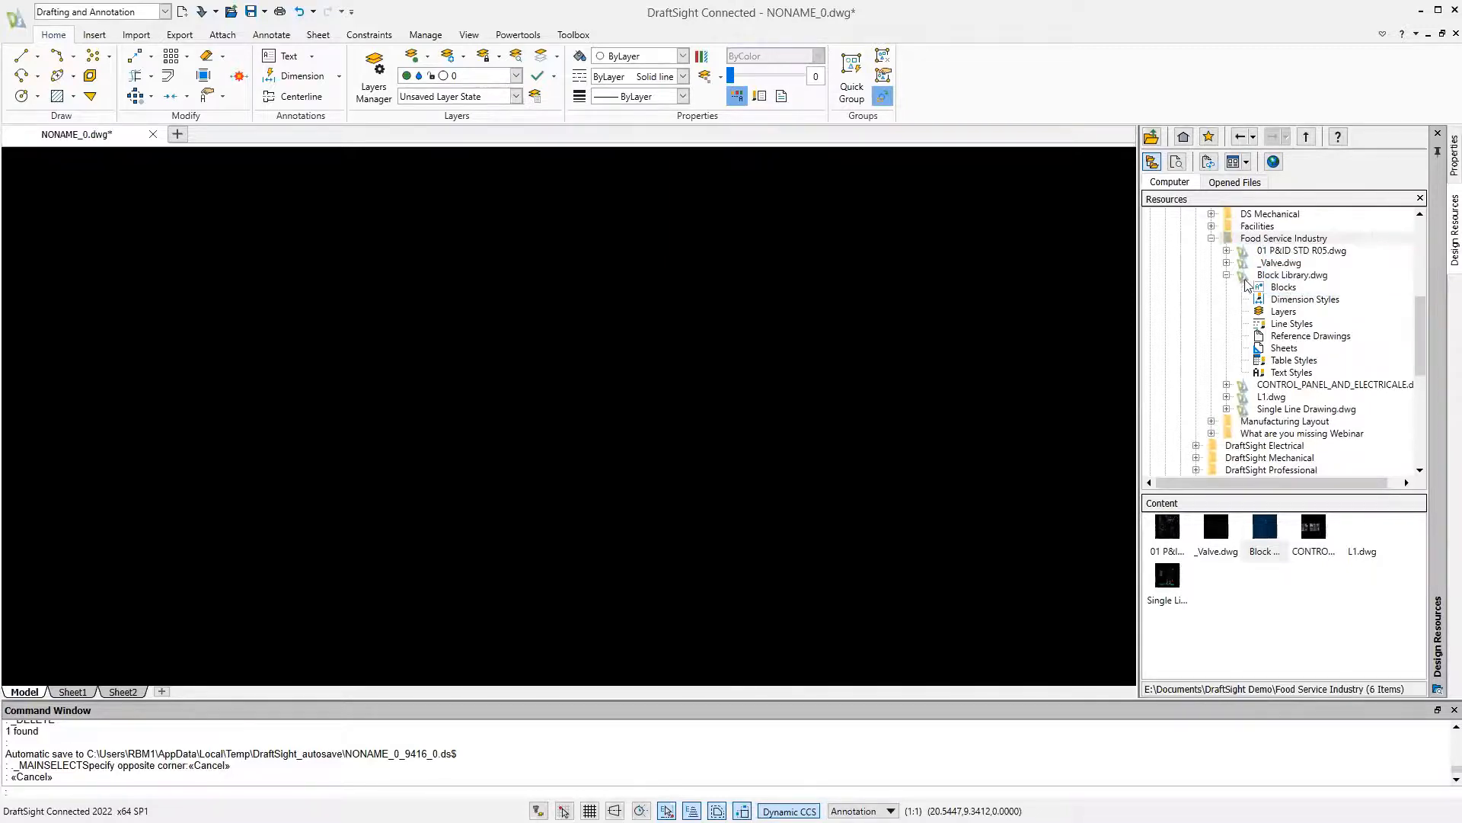
List the blocks stored in Block Library.dwg within the design resources
left_click(1246, 277)
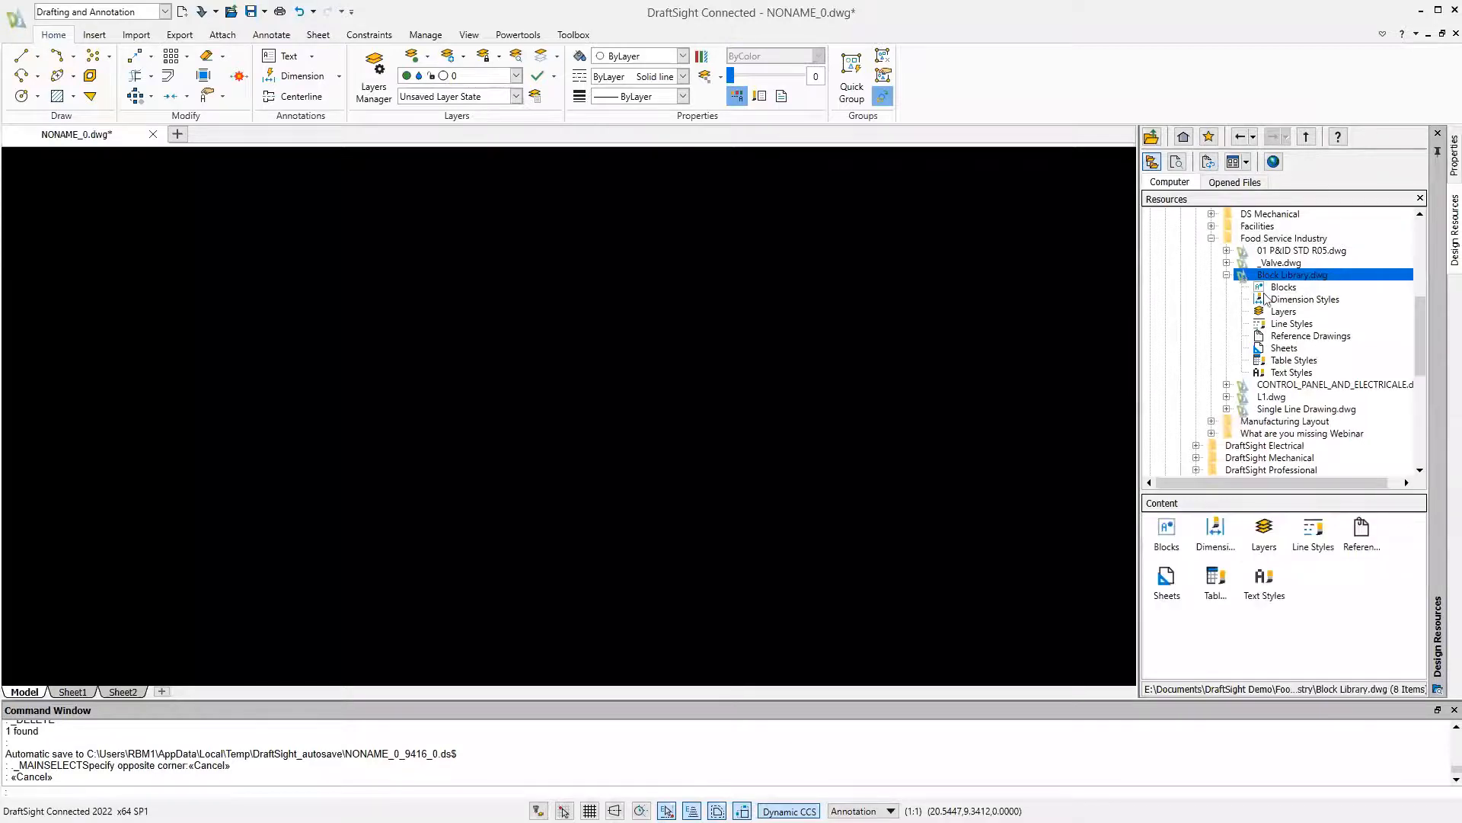
left_click(1281, 290)
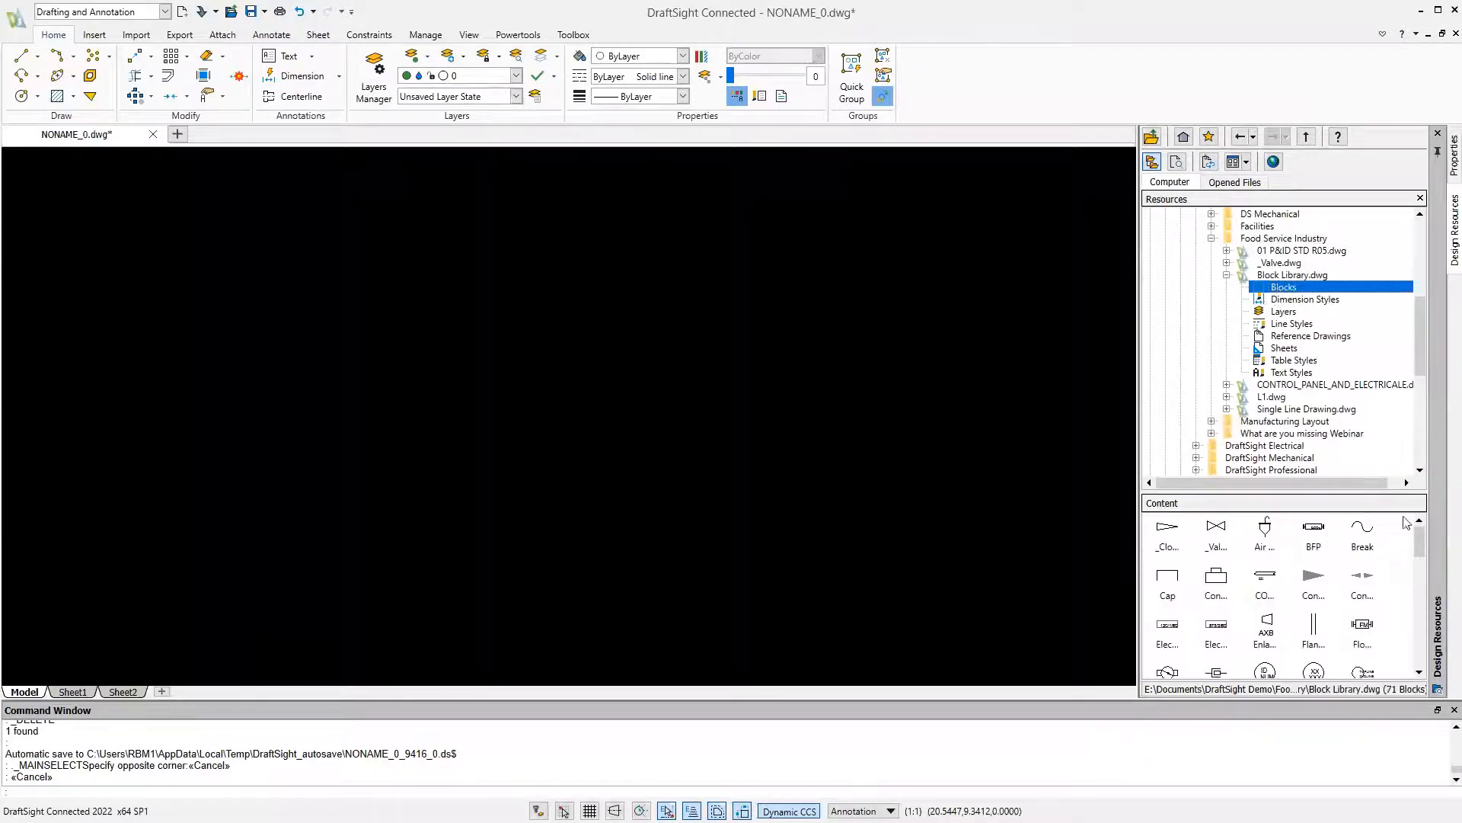
mouse_move(1421, 542)
left_mouse_down()
mouse_move(1422, 657)
mouse_move(1421, 536)
left_mouse_up()
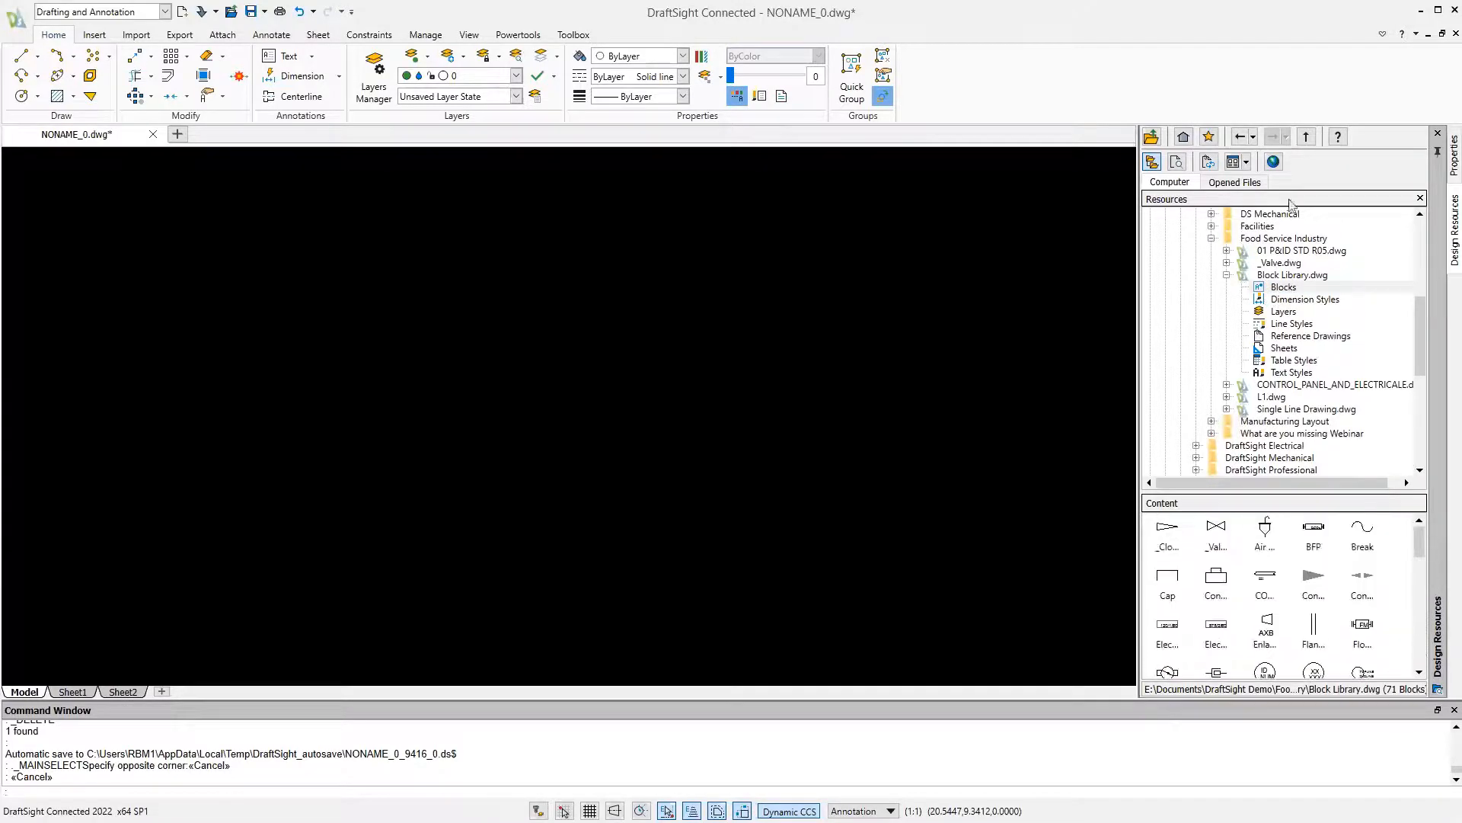
Open Block Library.dwg from the Food Service Industry folder as a separate drawing
left_click(1261, 242)
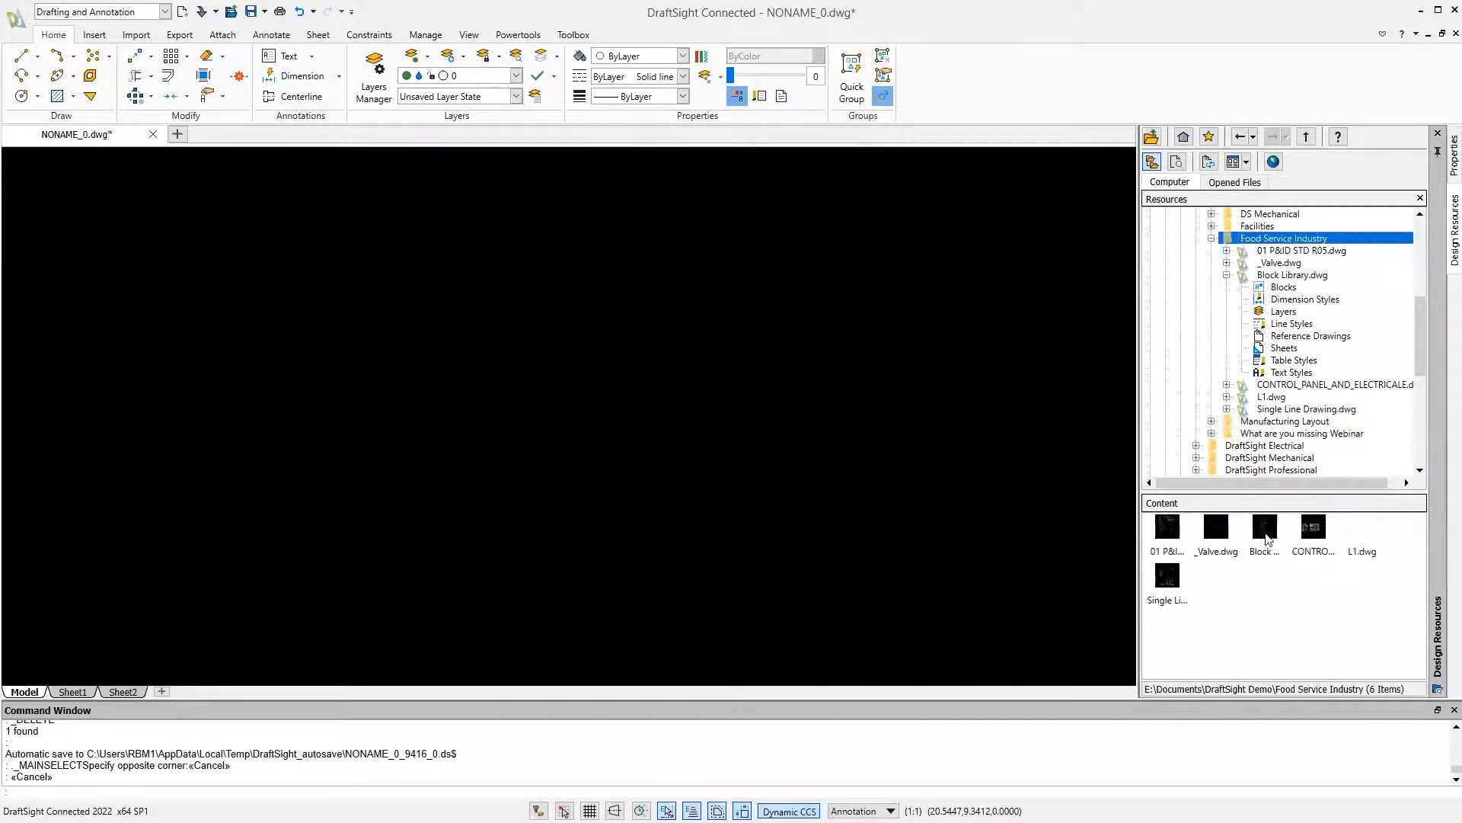
left_click(1257, 524)
left_click_drag(1257, 524, 984, 112)
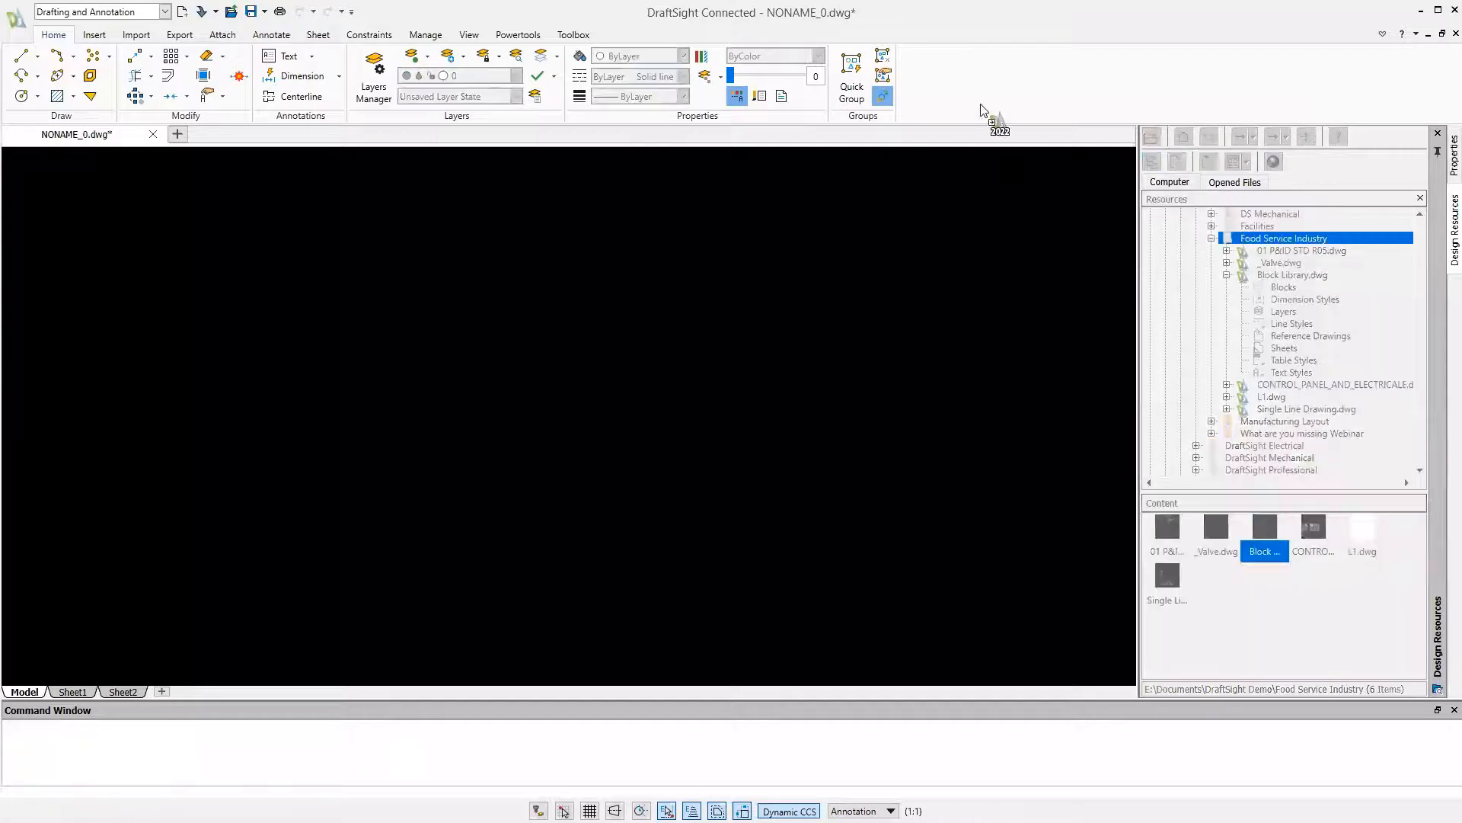
left_click(851, 441)
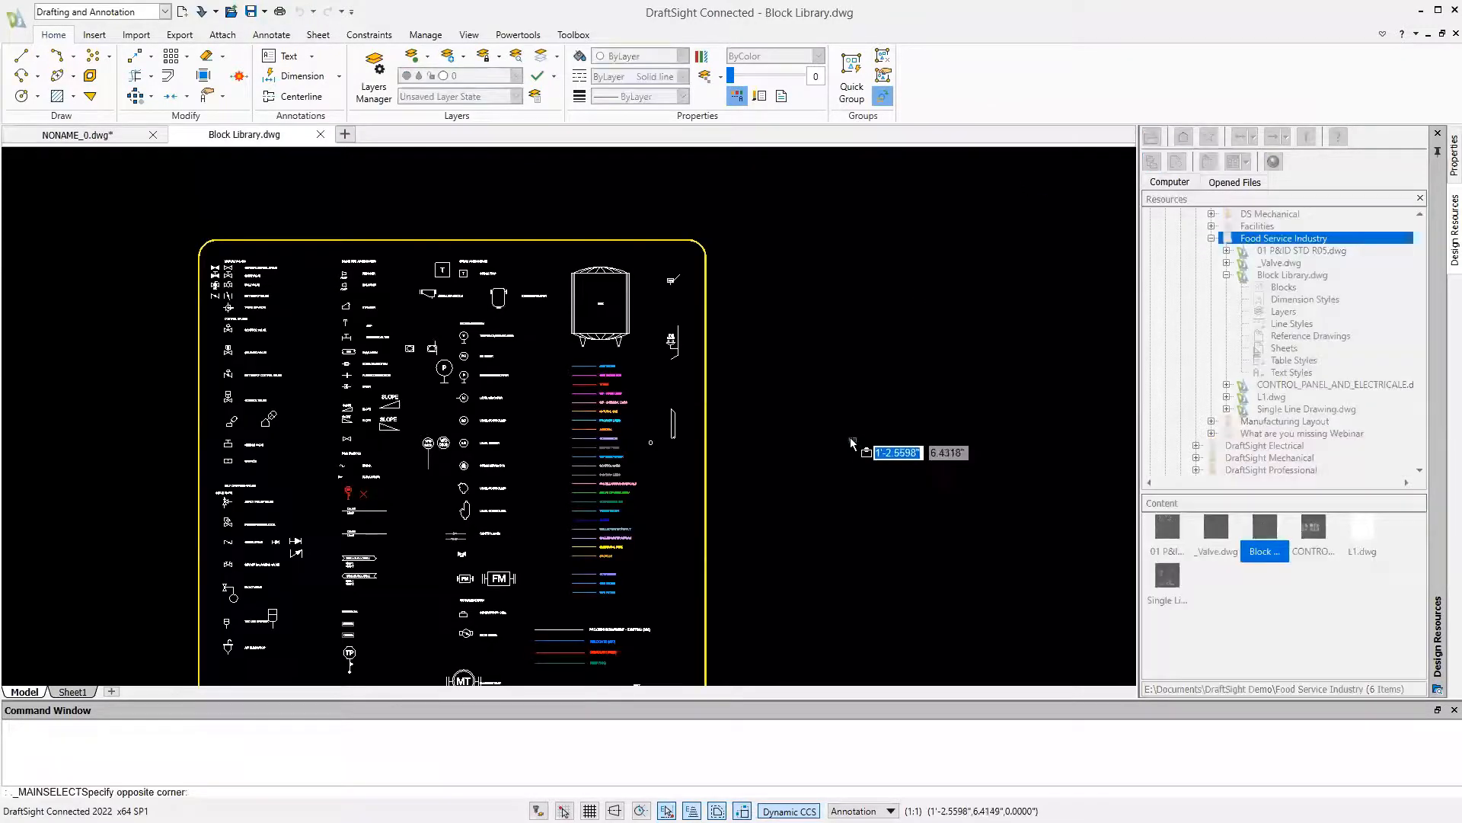
type("z")
key("Return")
type("ecify first corner»")
key("Return")
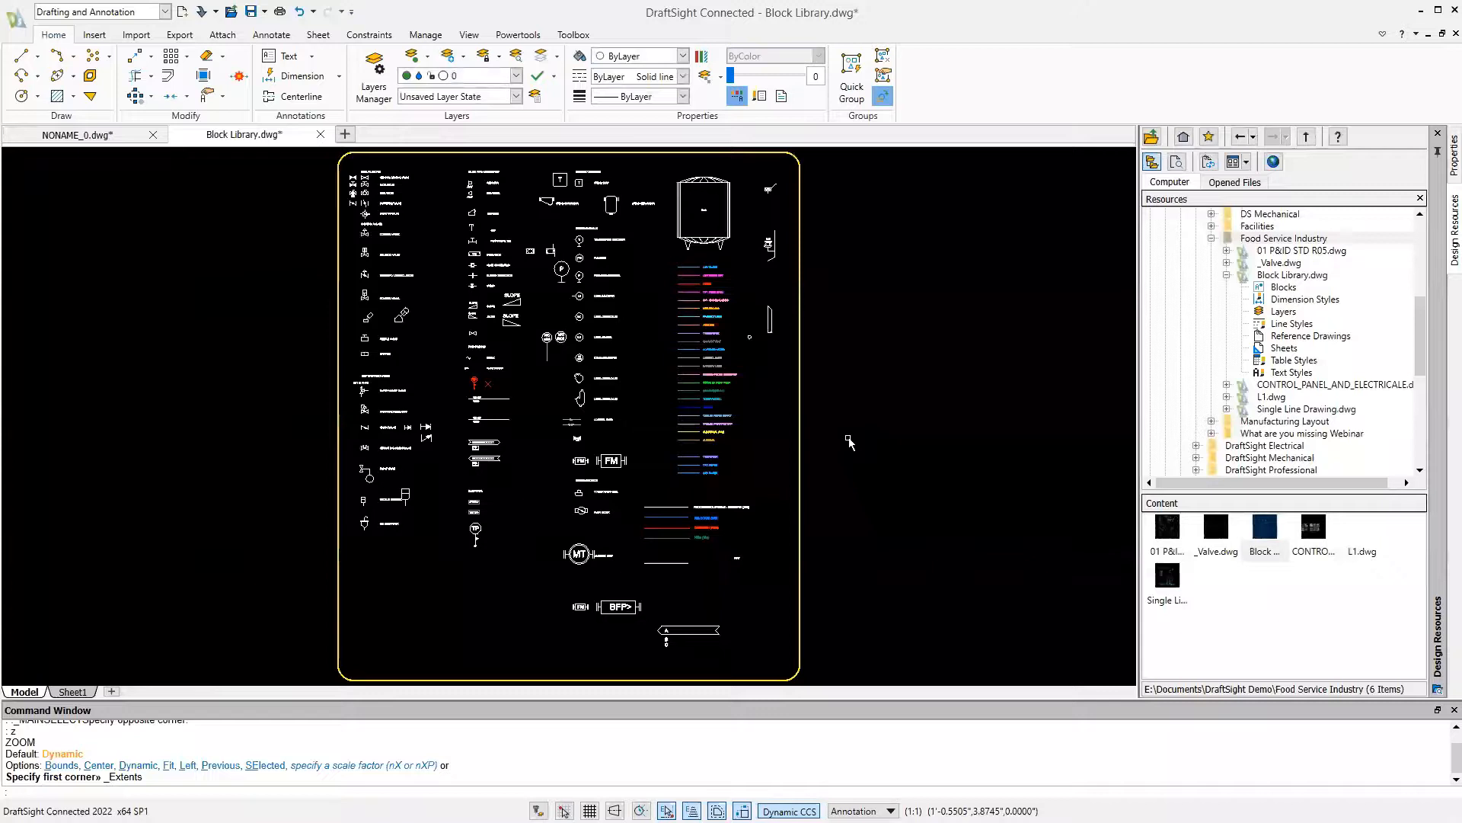
Copy the MANUAL VALVES heading and the general manual, gate, ball and butterfly valve rows to the empty area left of the yellow frame
middle_click_drag(483, 283, 751, 480)
scroll(570, 375, "up", 5)
scroll(570, 375, "up", 3)
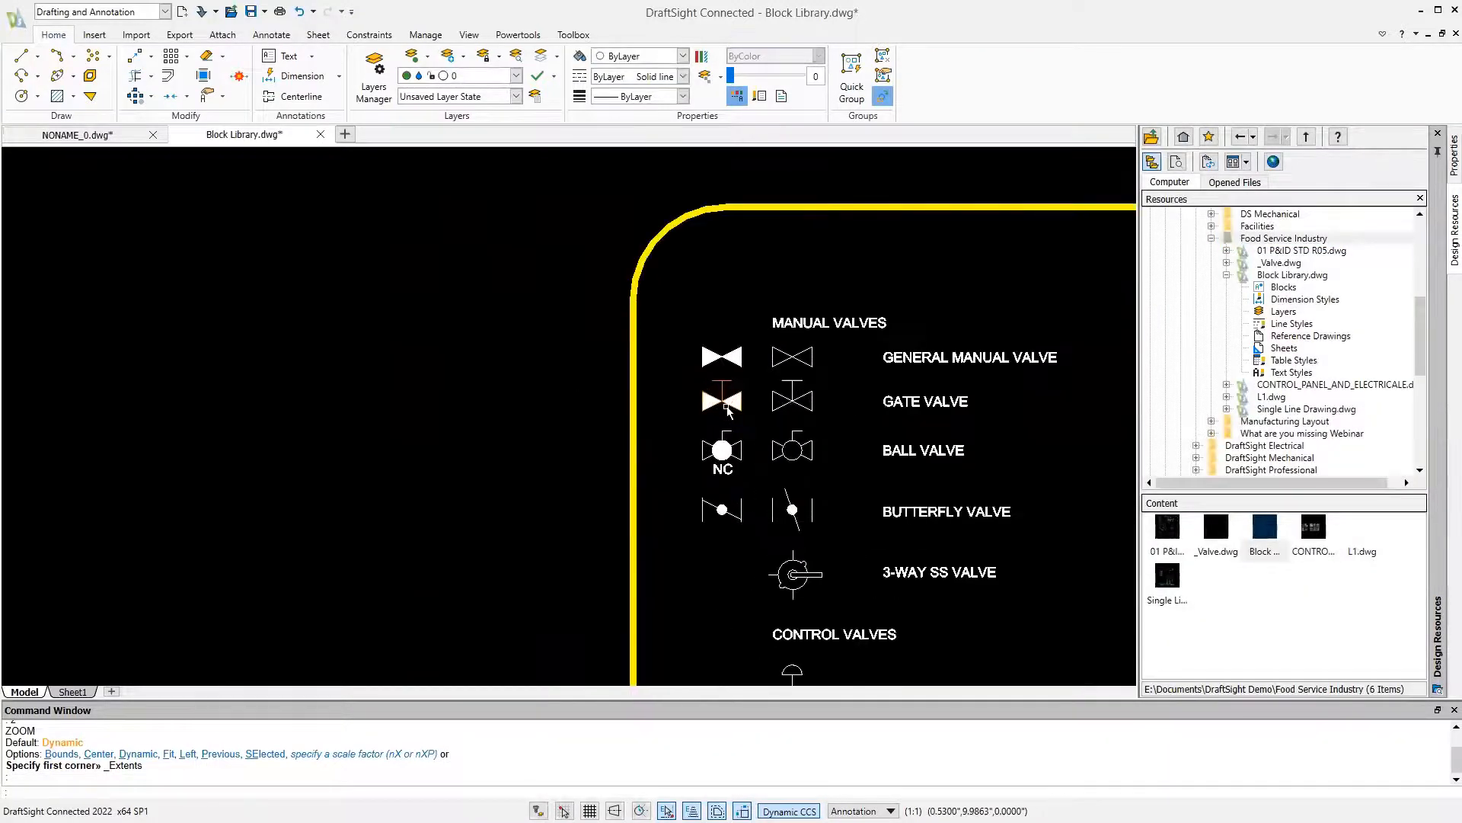
key("Escape")
type("copy")
key("Return")
left_click_drag(1001, 289, 683, 546)
key("Return")
left_click(697, 537)
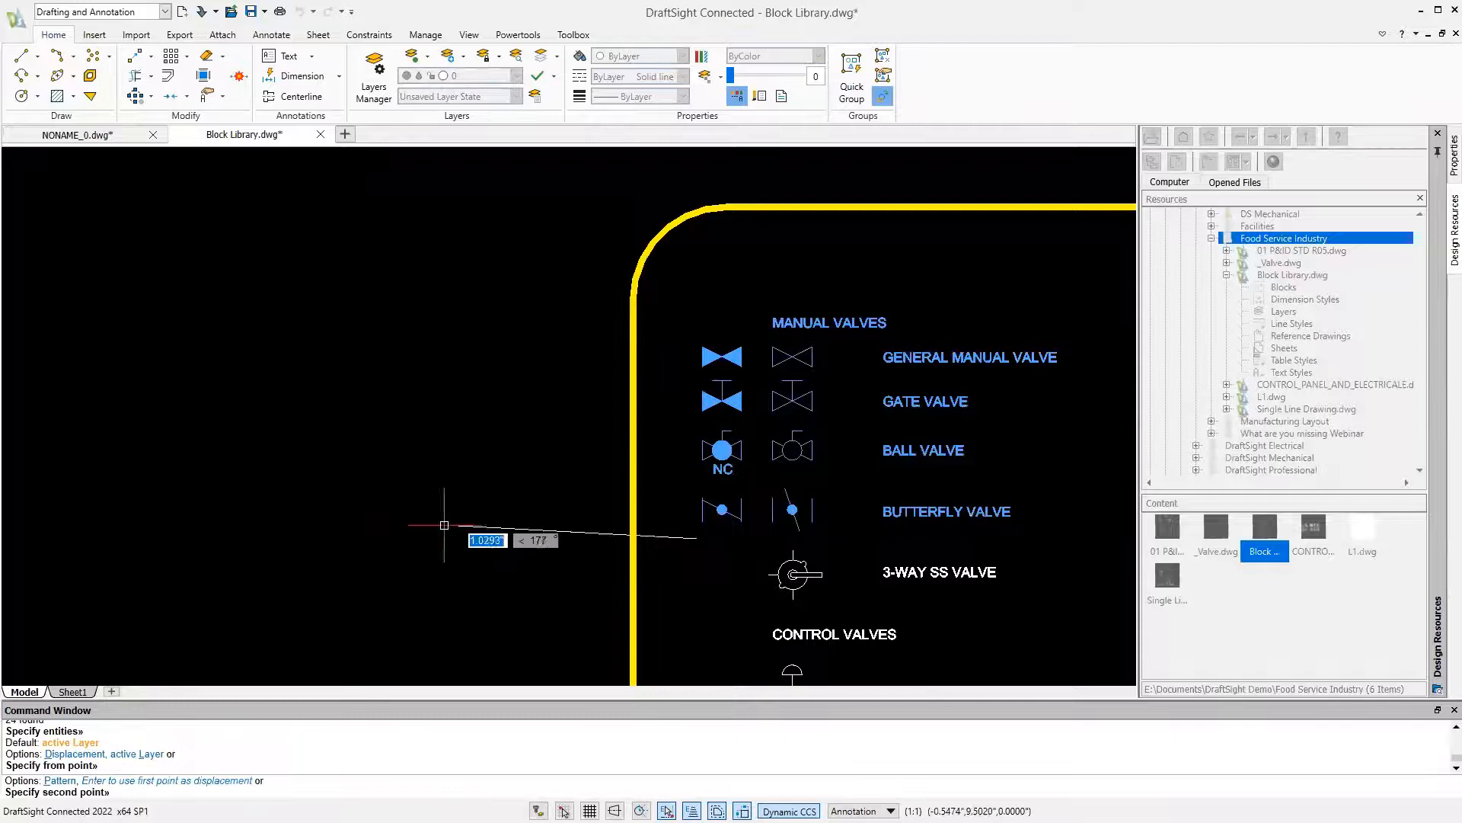
left_click(213, 508)
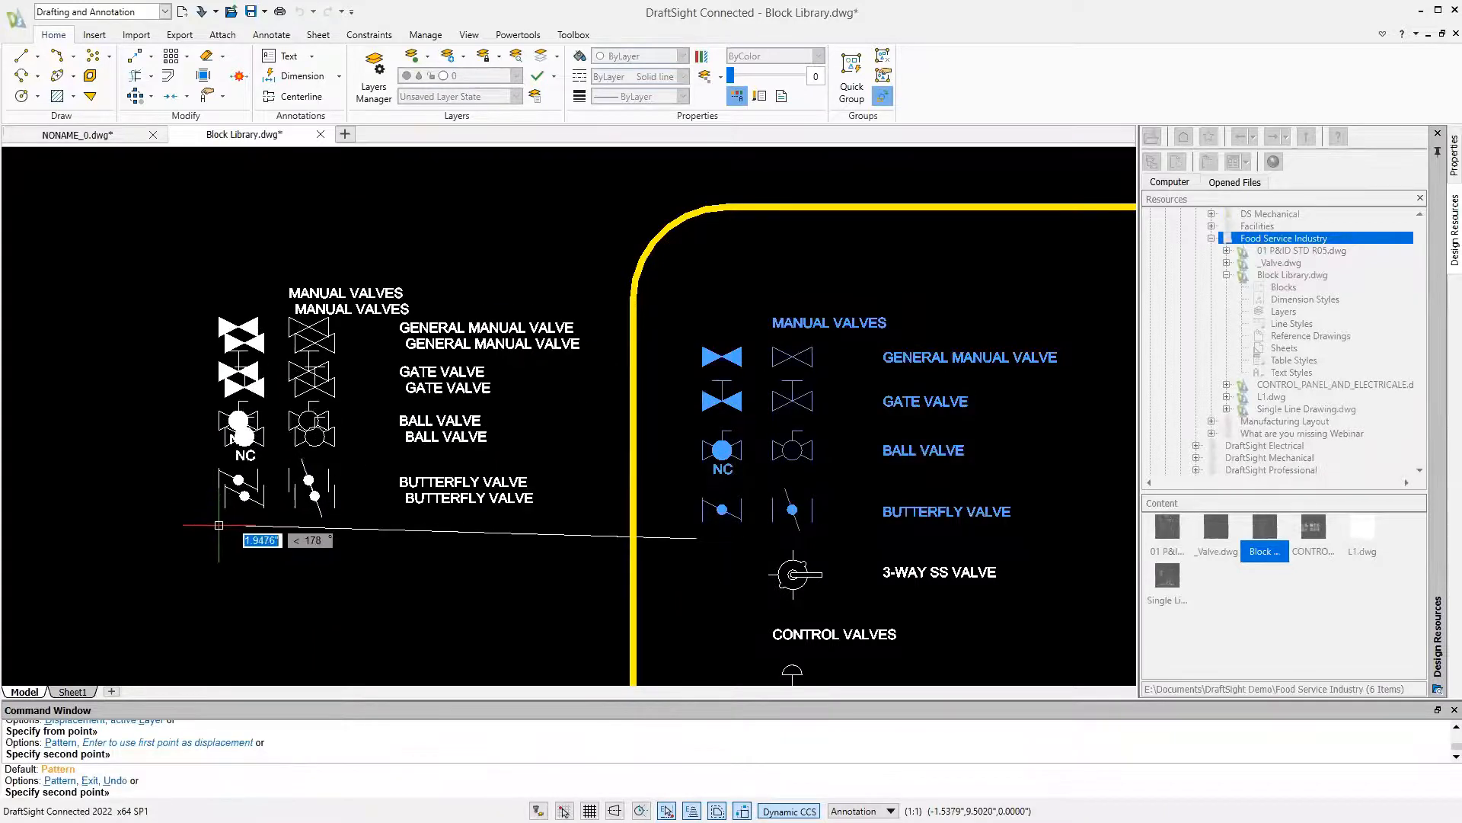
key("Escape")
Define a block named Valve from the copied manual valve symbols and labels, with its base point just left of the symbols
type("block")
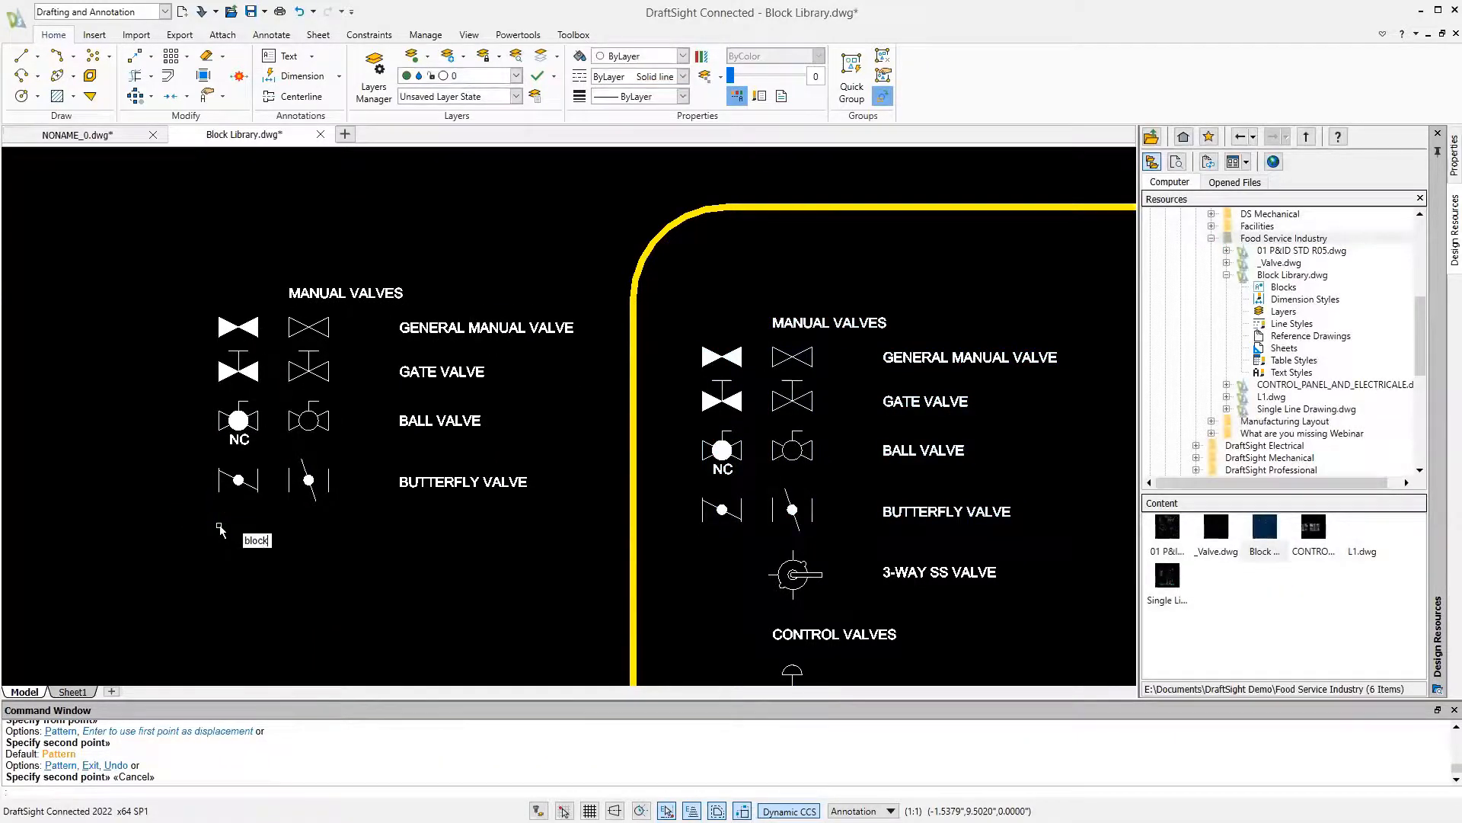
key("Return")
type("Valve")
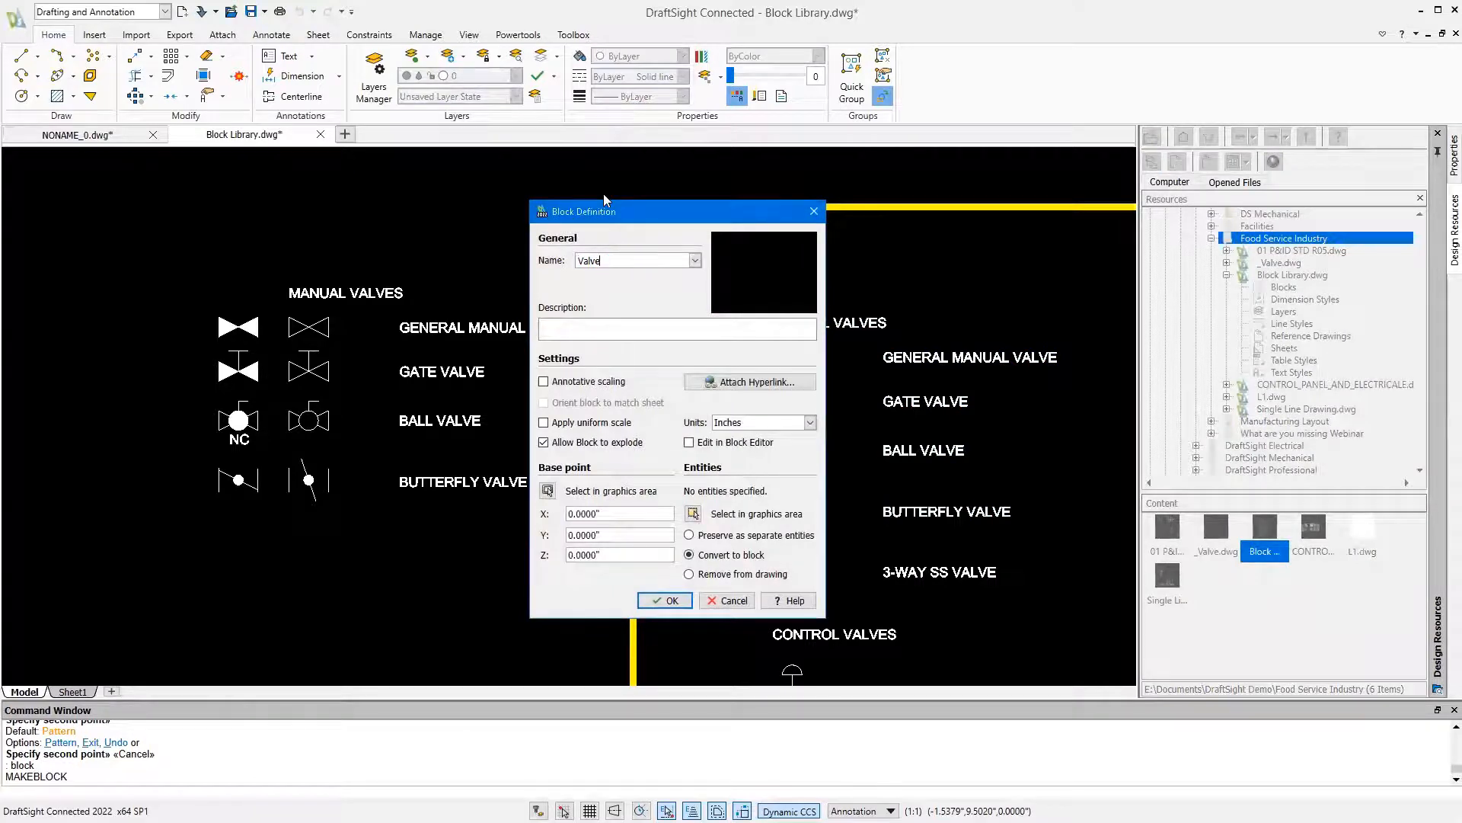
left_click(547, 490)
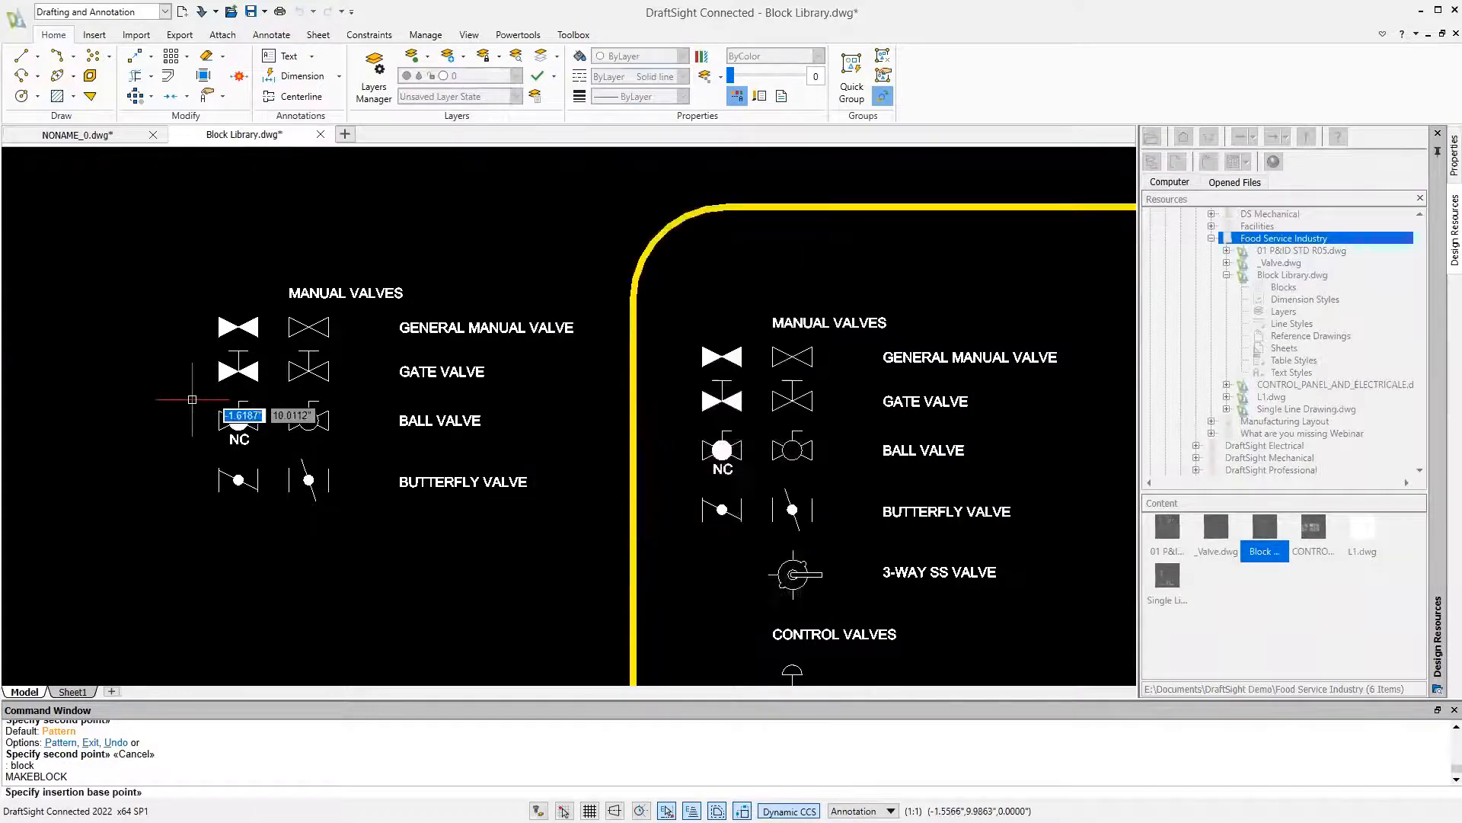
left_click(124, 409)
left_click(693, 512)
left_click_drag(596, 529, 187, 258)
key("Return")
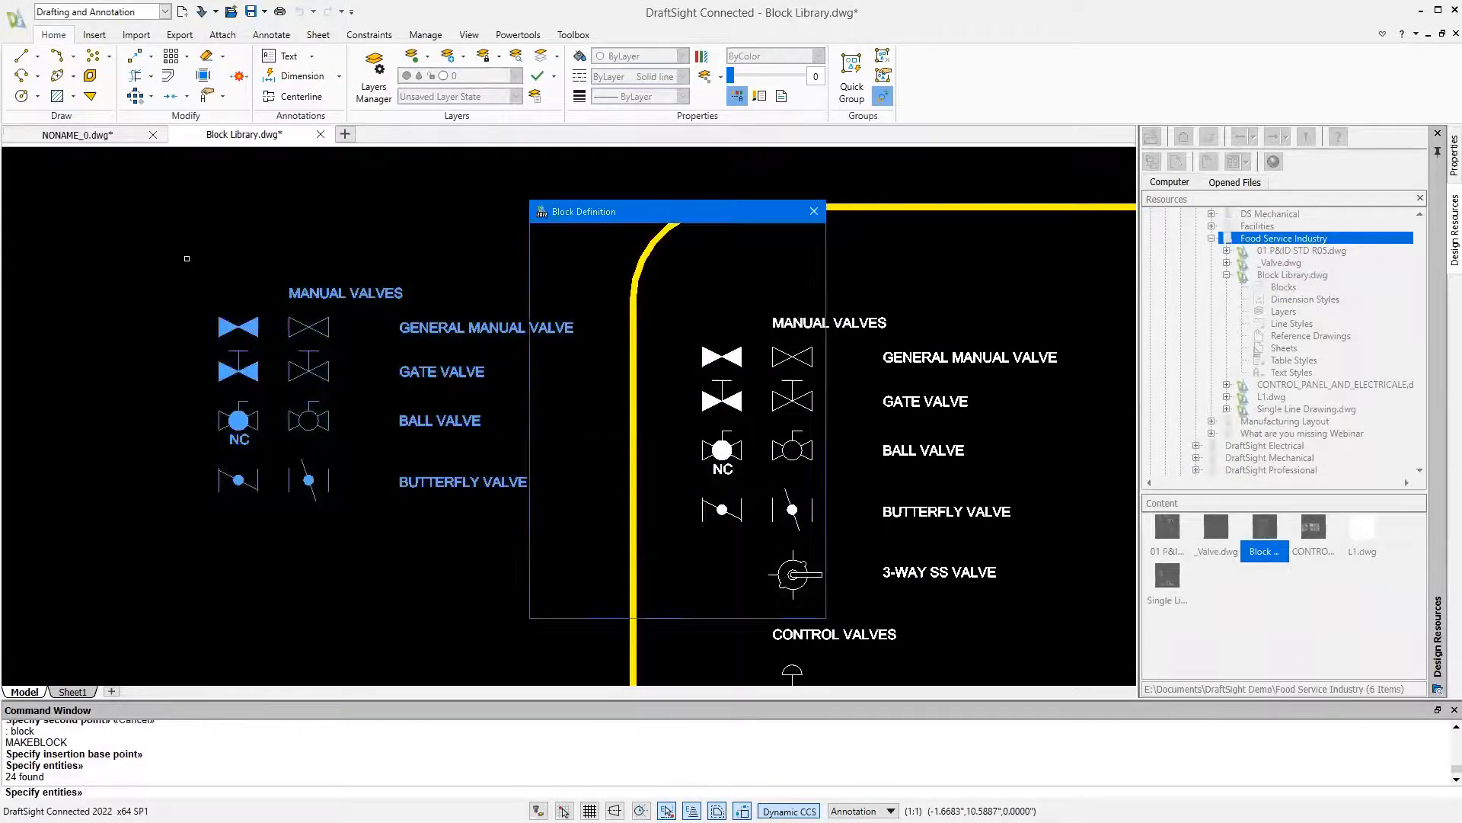
left_click(659, 600)
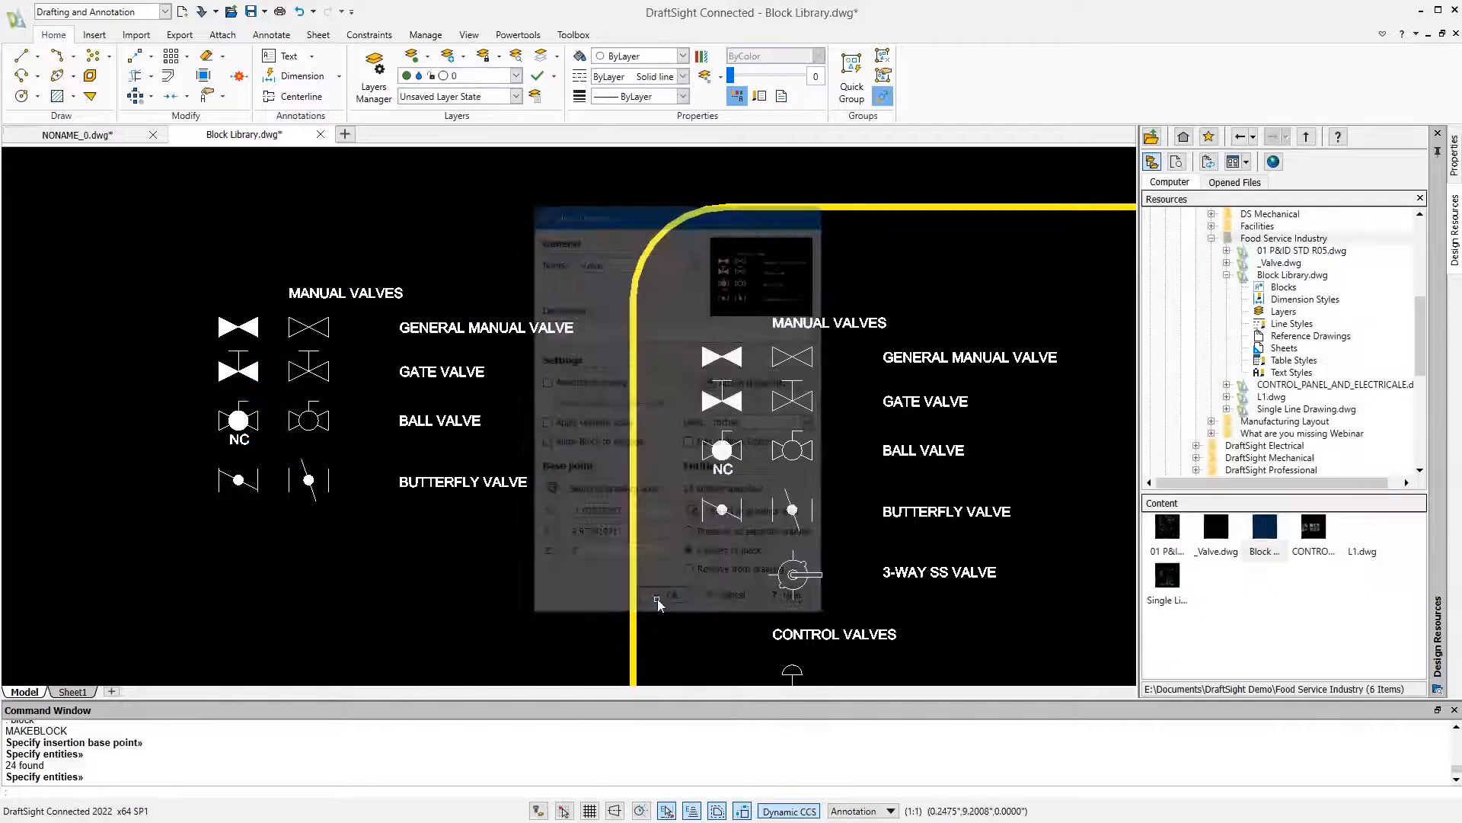
Open the Valve block for editing in the Block Editor
double_click(431, 490)
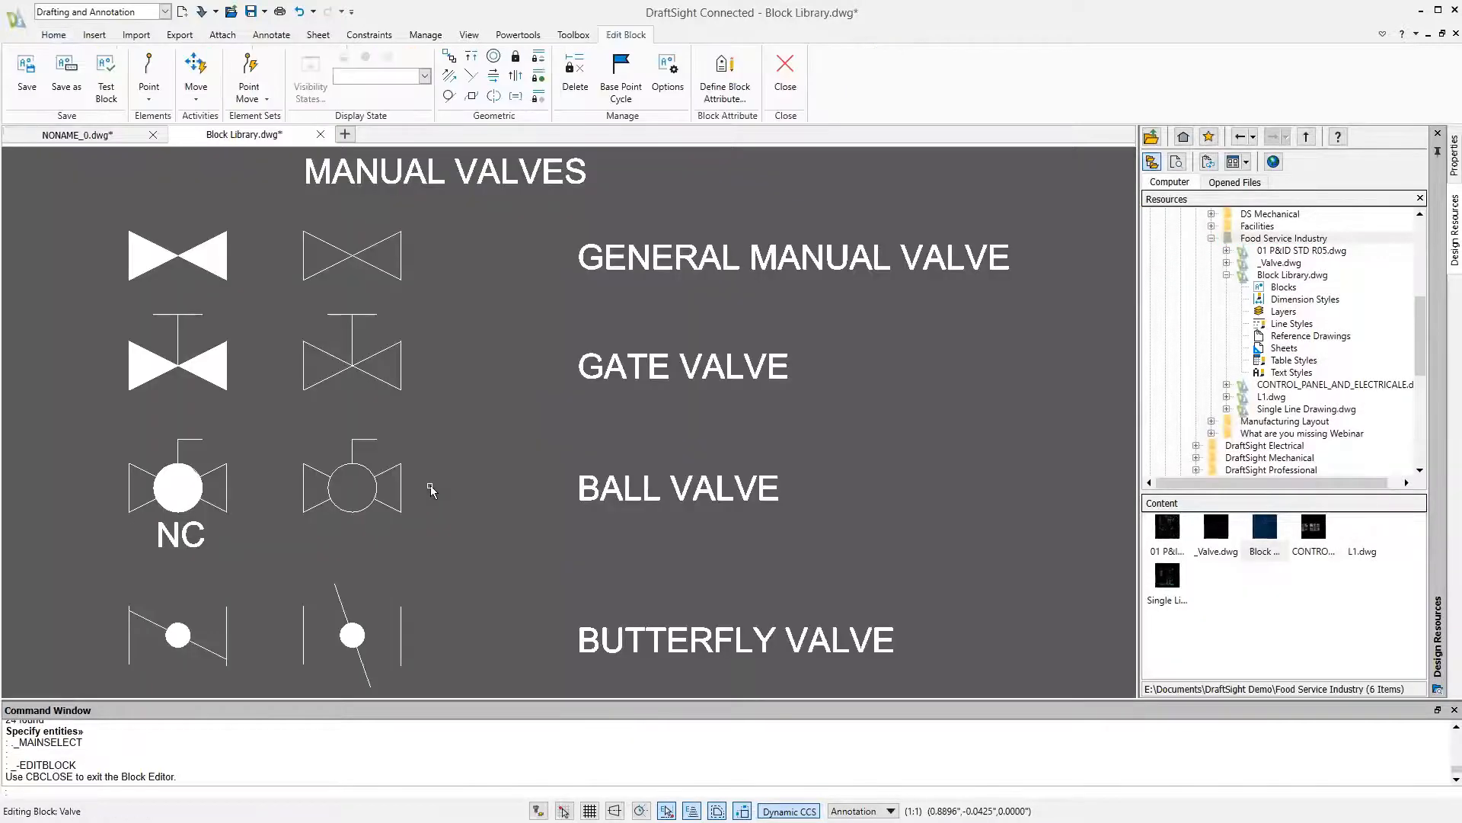
scroll(369, 382, "down", 4)
middle_click_drag(369, 381, 495, 374)
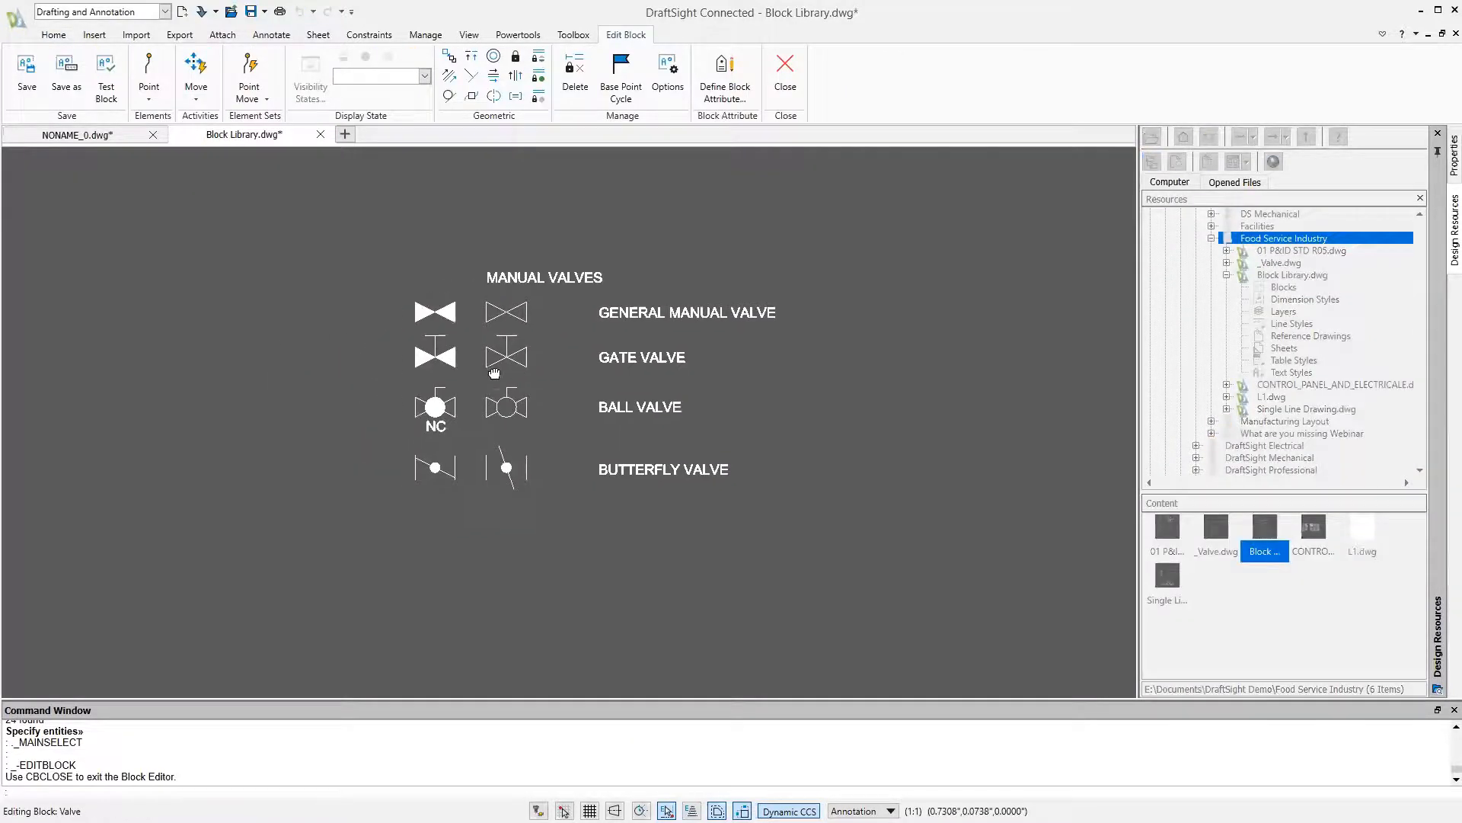
Draw a diagonal line from 0,0 running down and to the left, away from the valve symbols
type("l")
key("Return")
type("0,0")
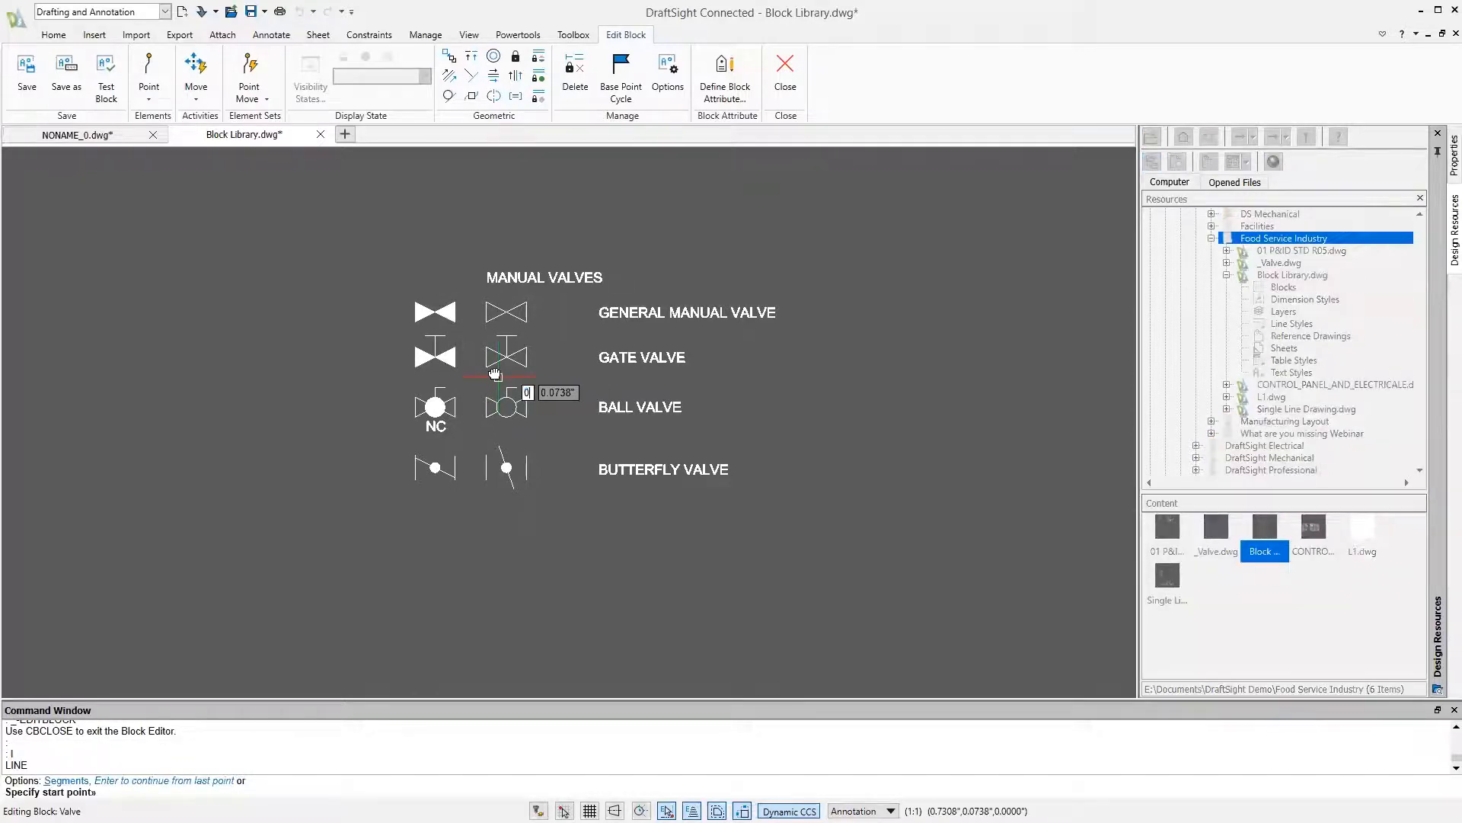
key("Return")
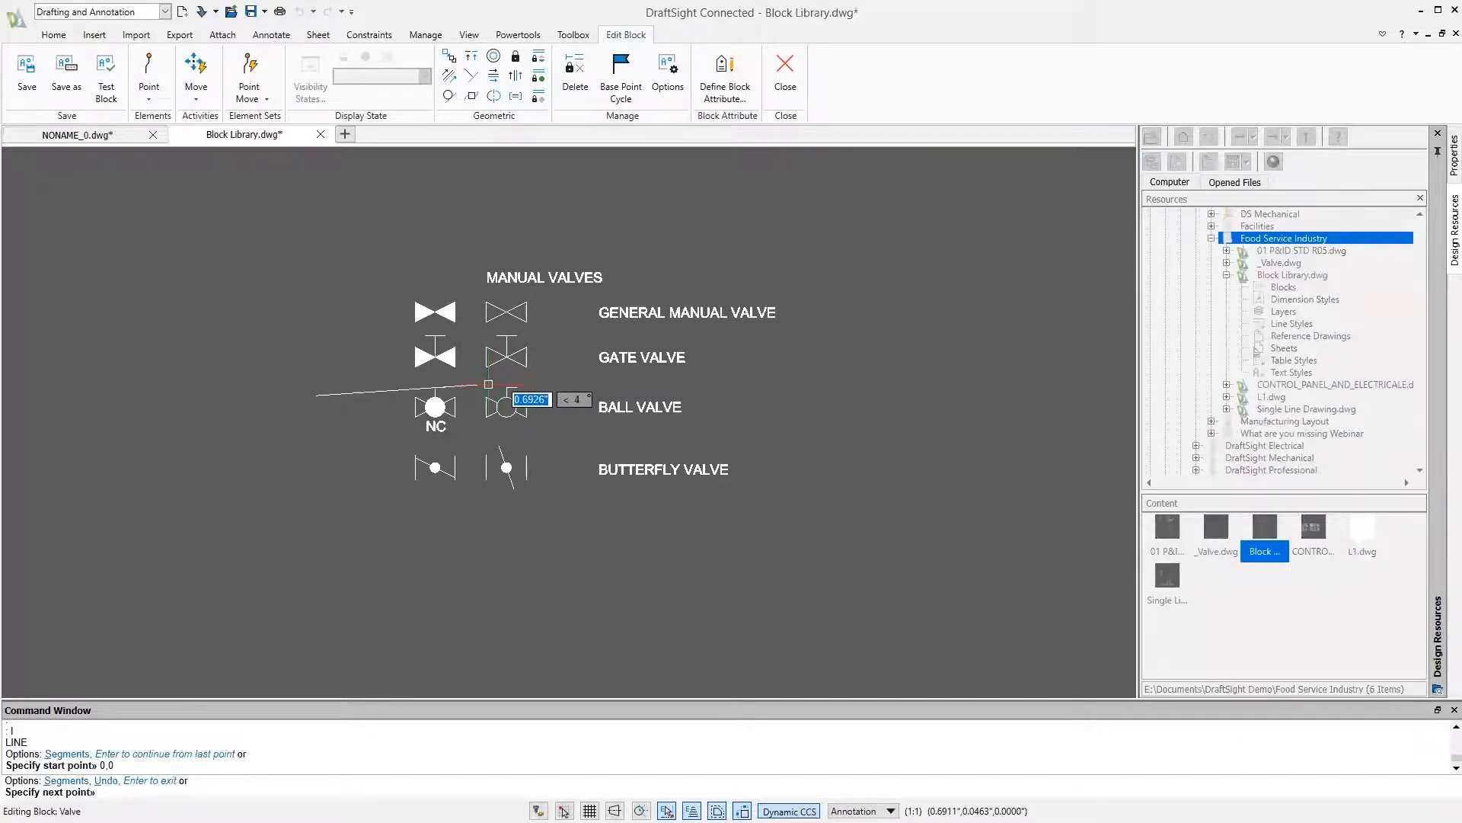
left_click(105, 613)
key("Escape")
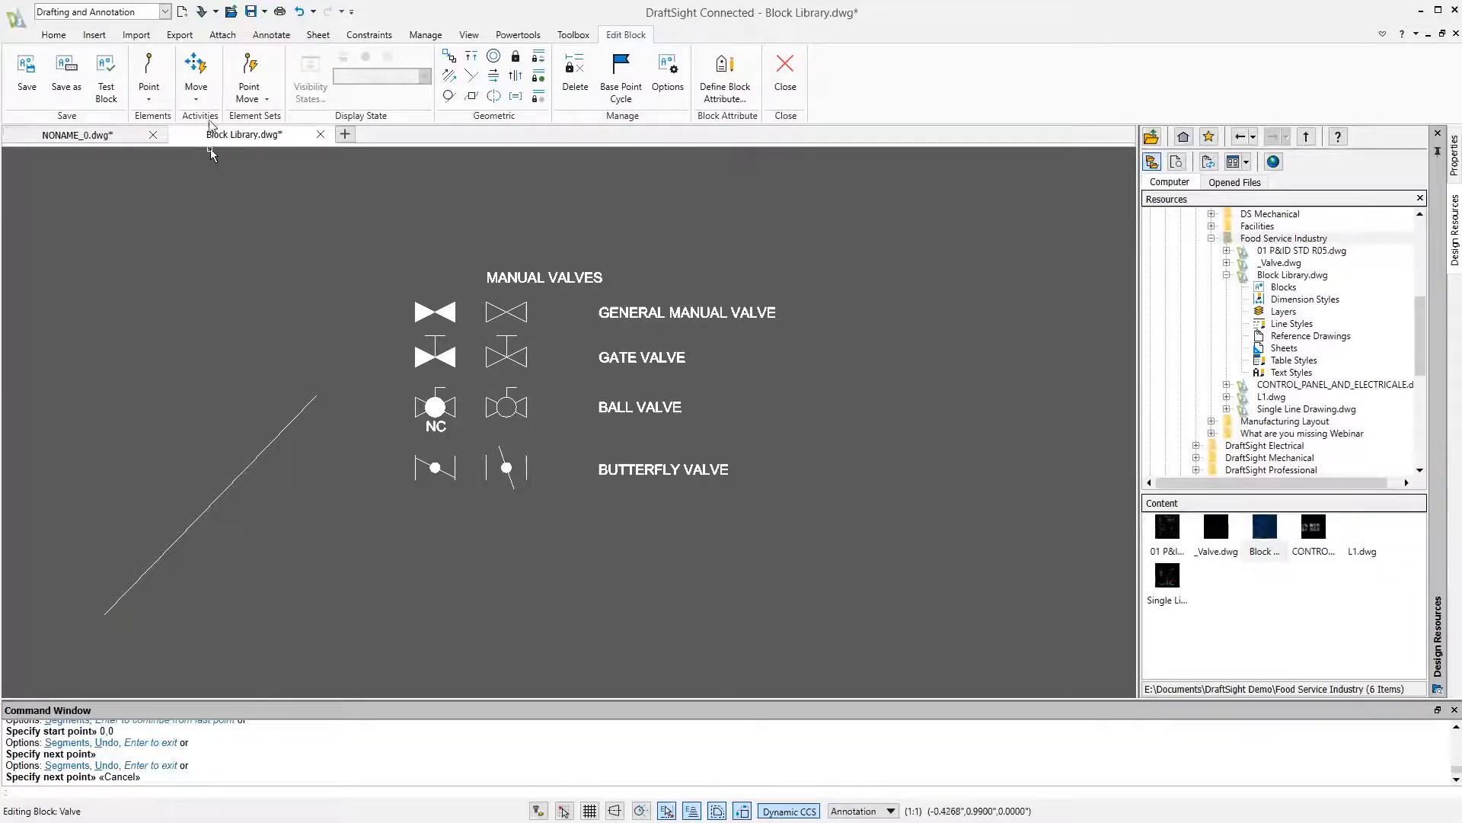
left_click(151, 104)
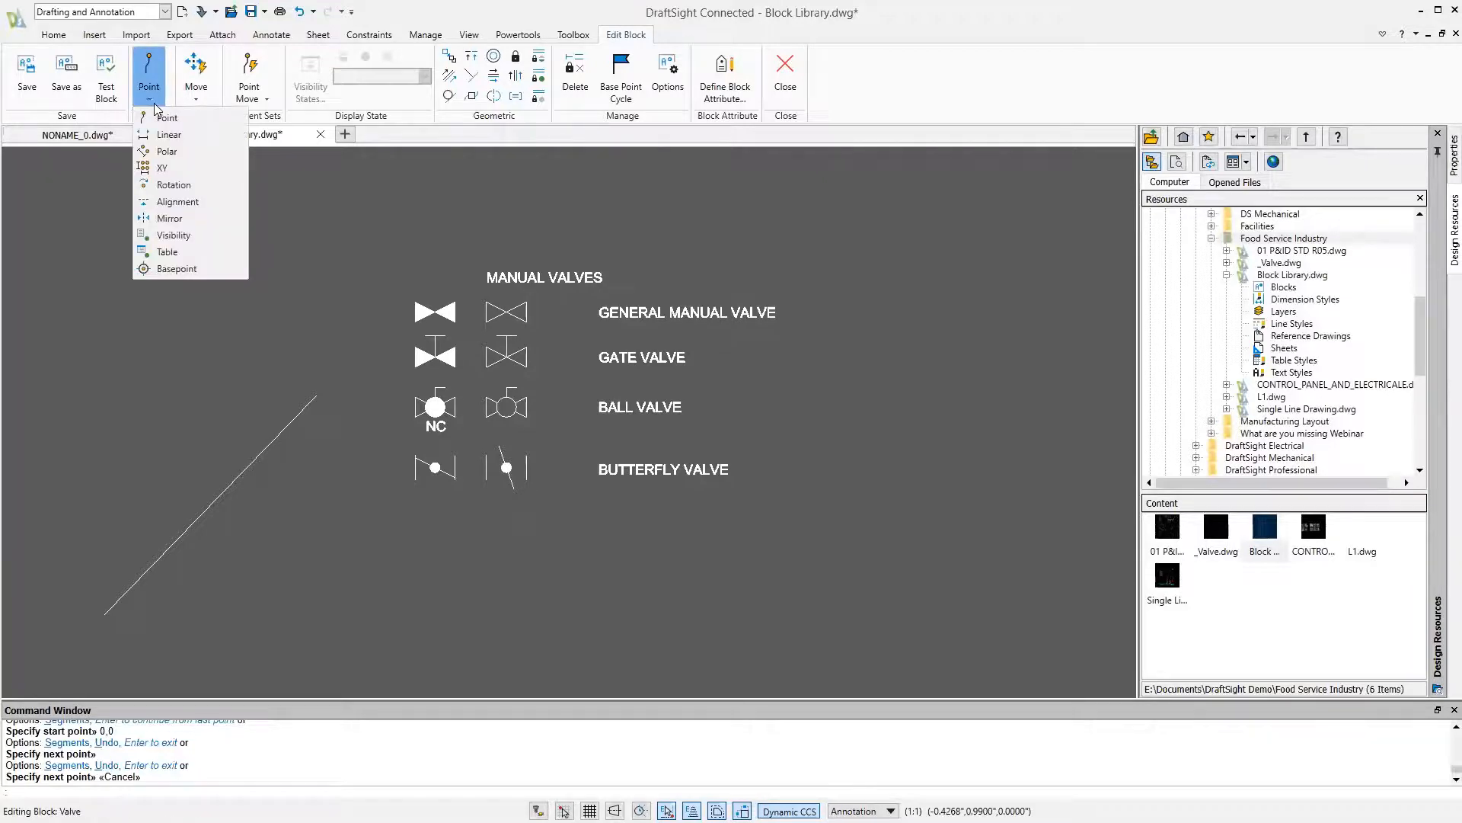
left_click(197, 92)
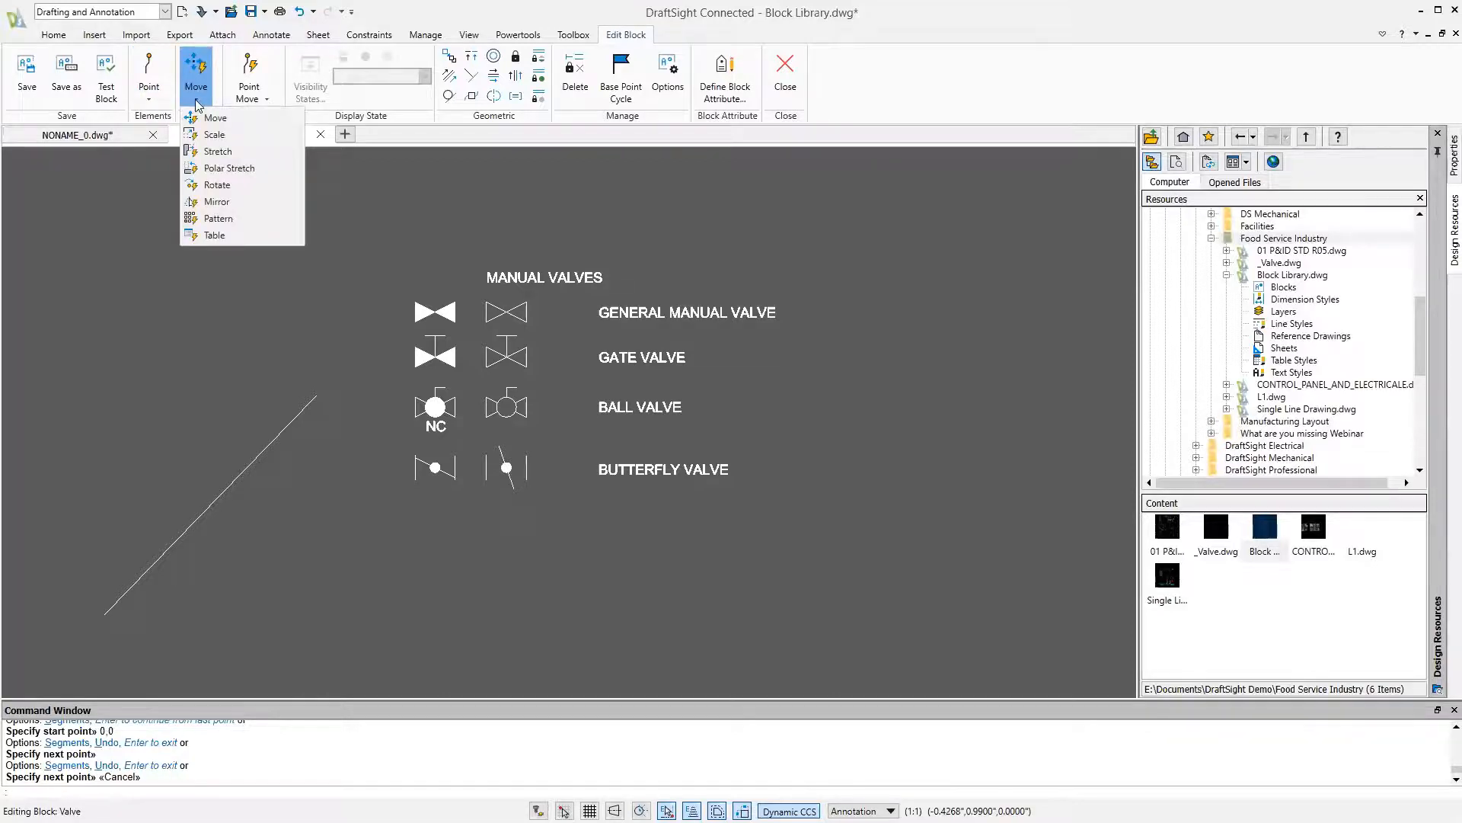
left_click(267, 102)
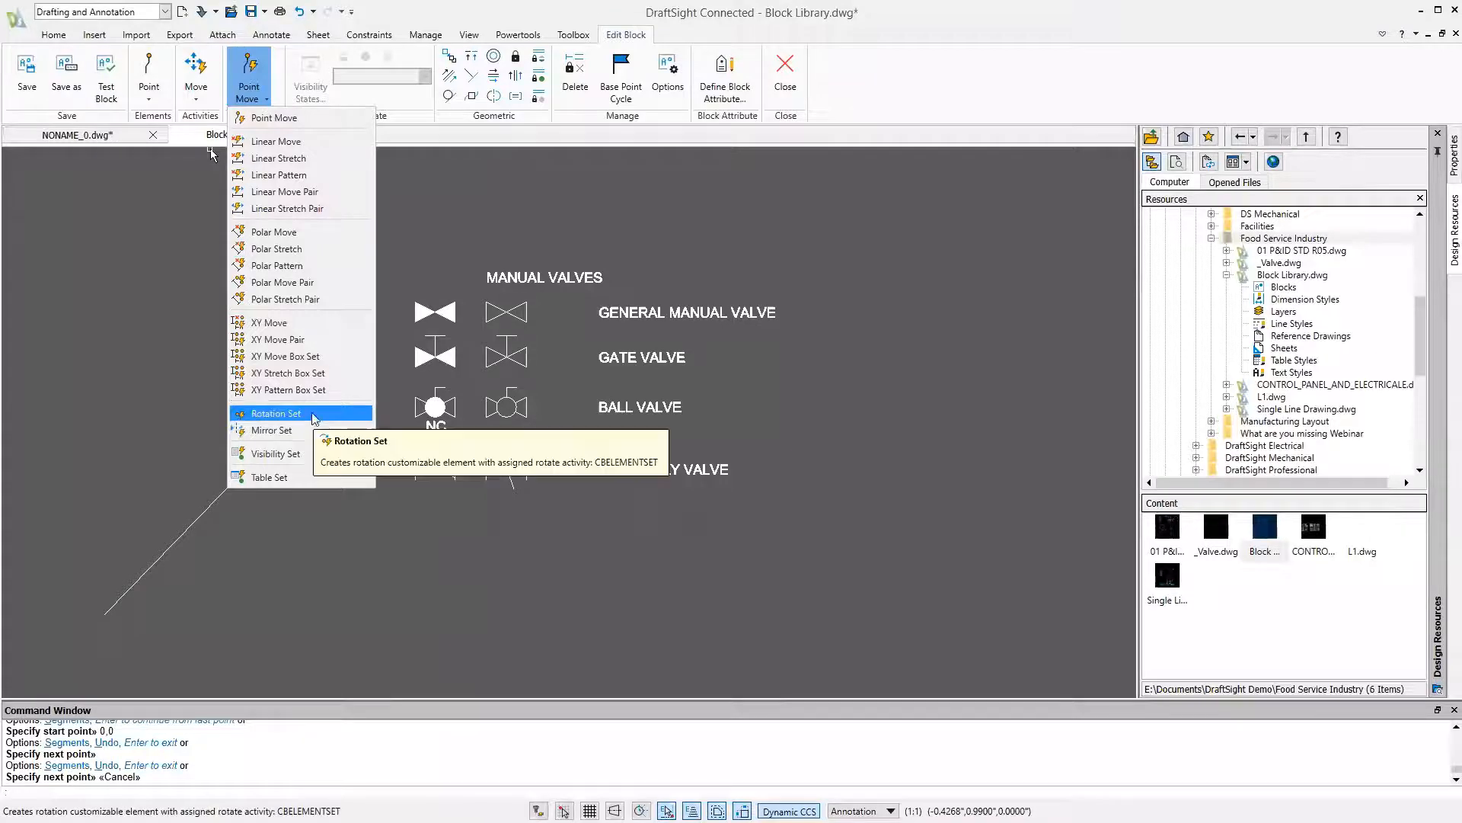
Add a horizontal alignment element to the Valve block with its base point at the diagonal line's upper end at 0,0
left_click(149, 99)
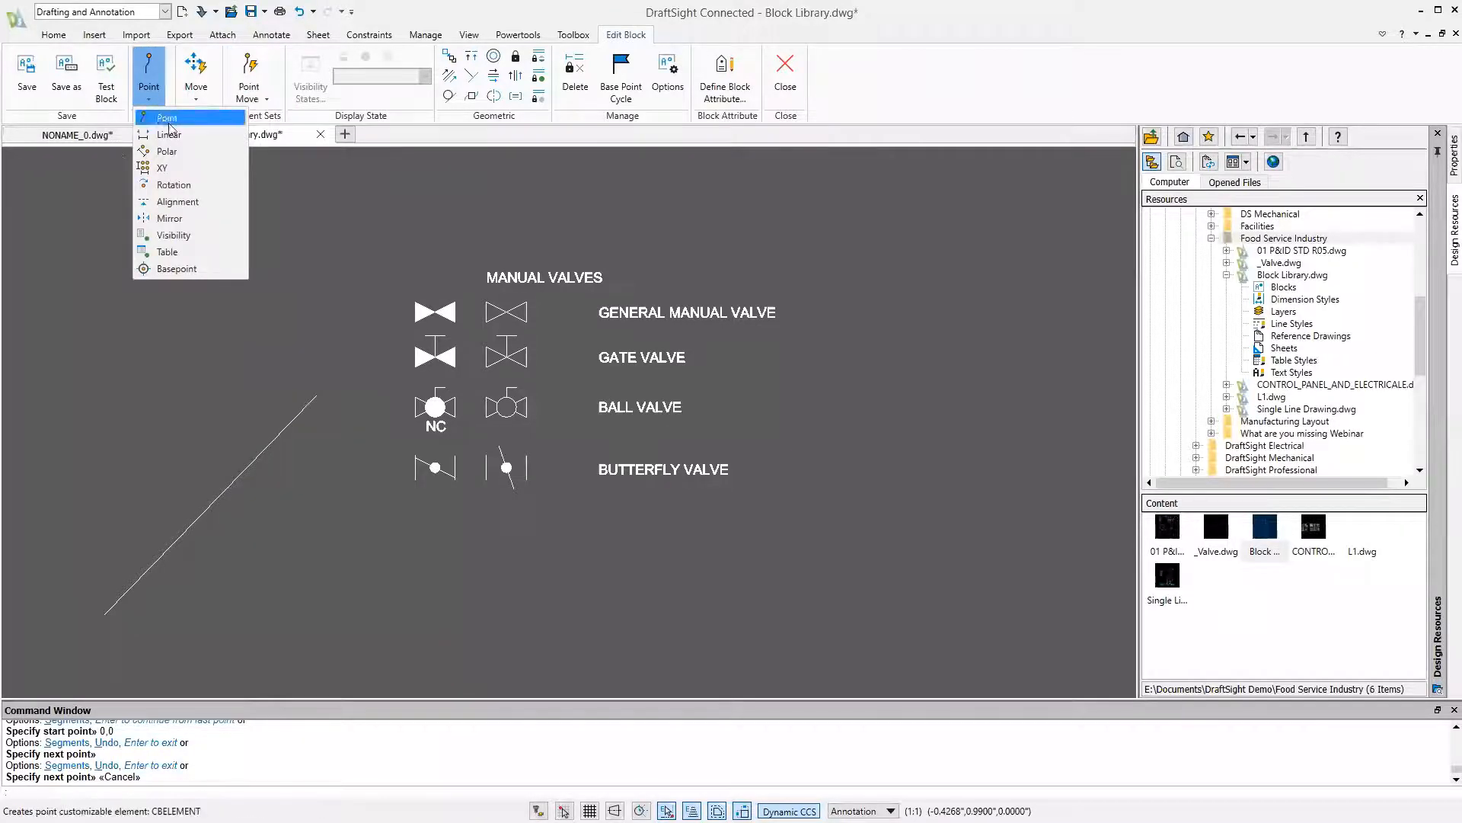
left_click(177, 201)
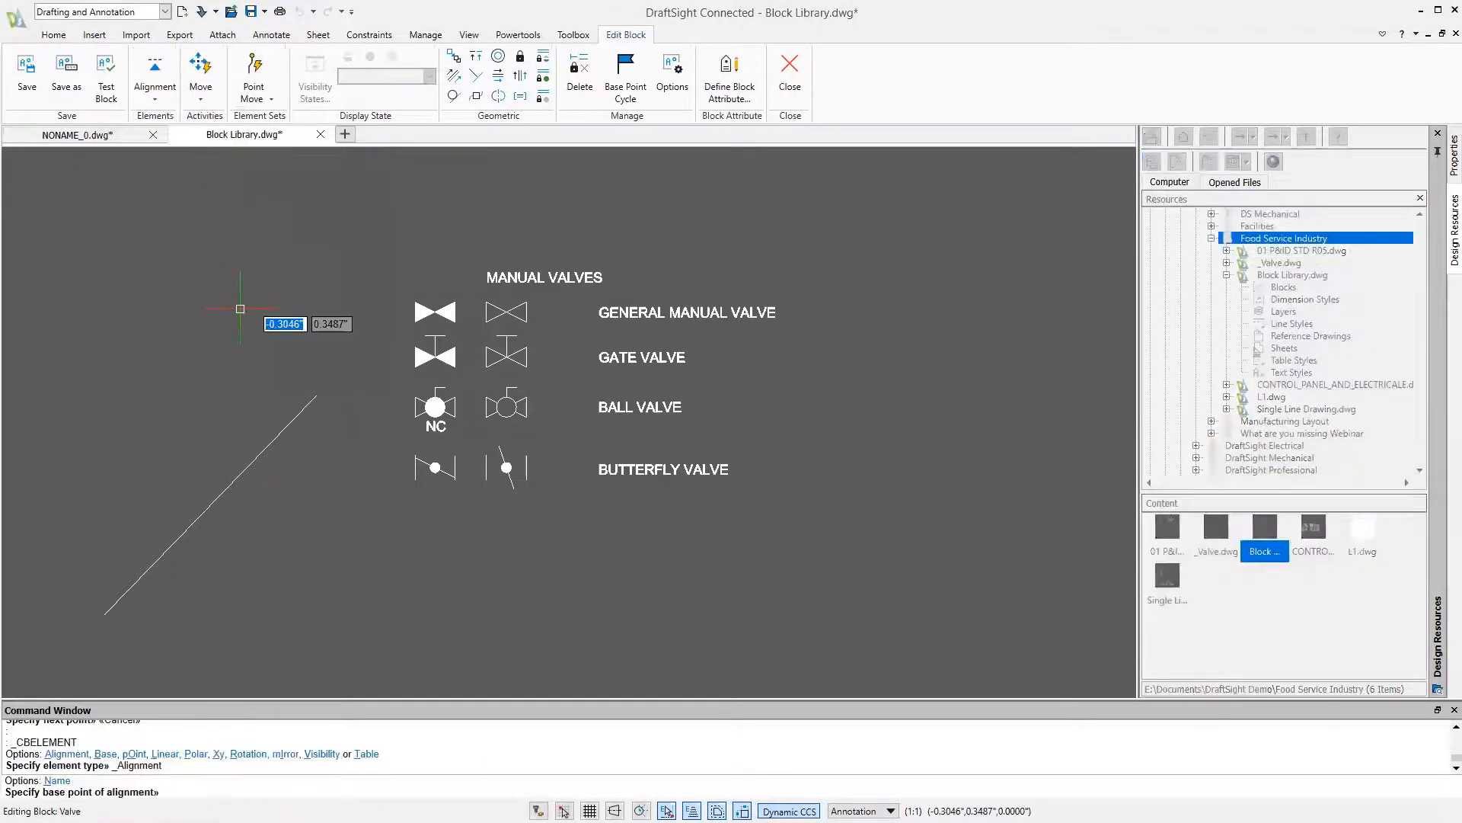
left_click(316, 396)
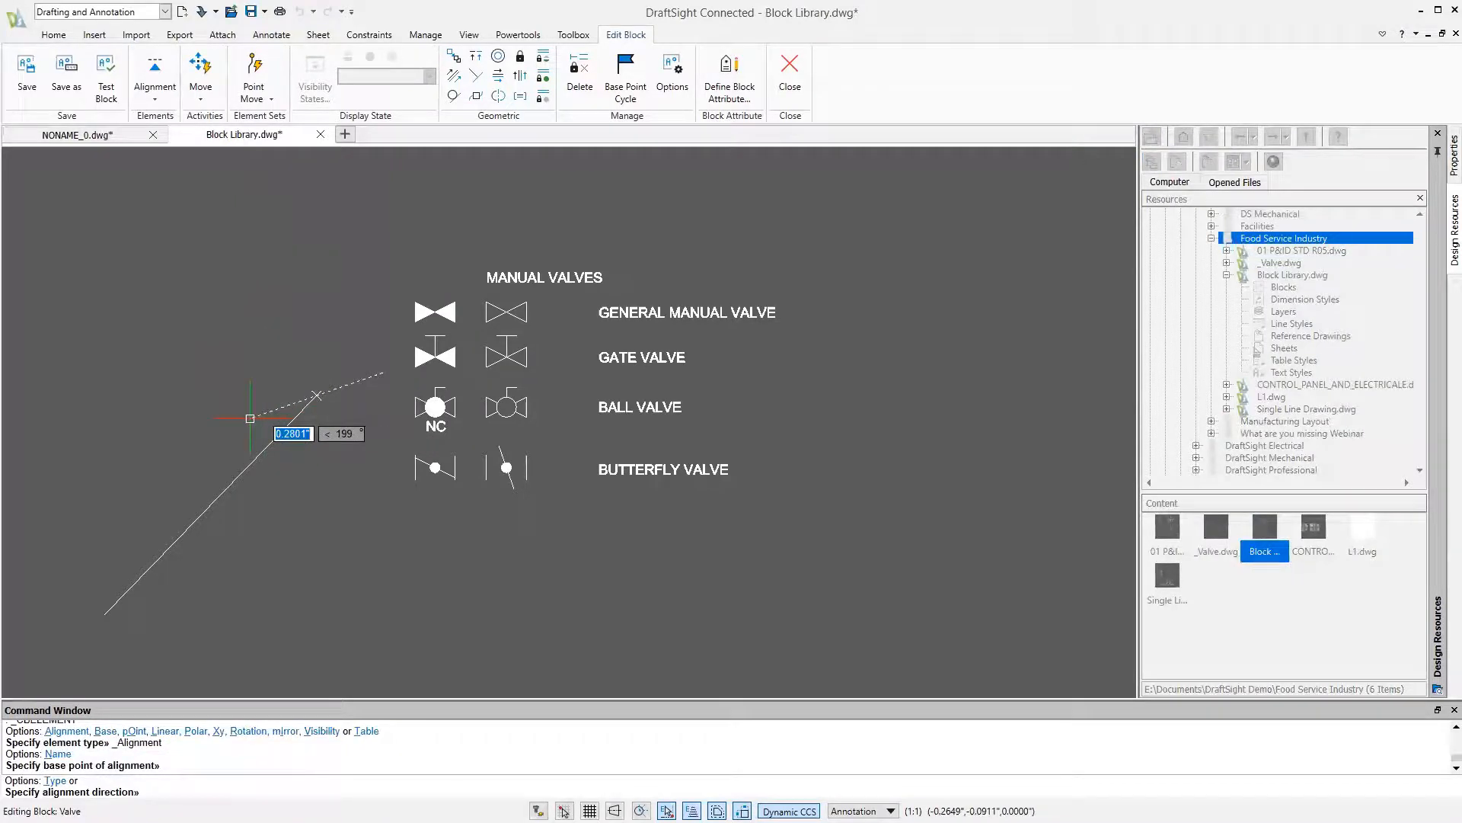
key("F8")
left_click(227, 425)
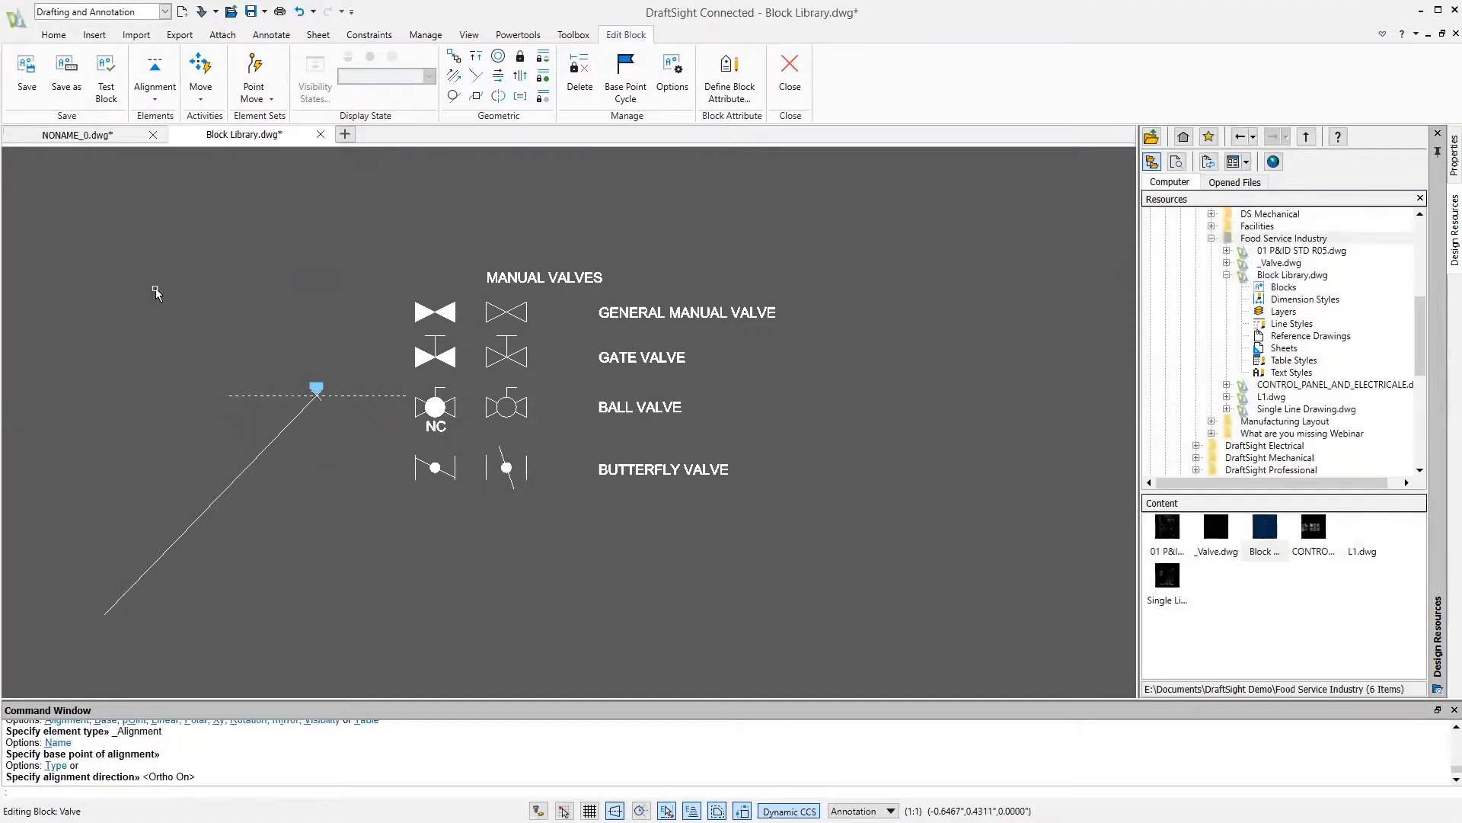
Add a visibility element with one grip just above the alignment grip
left_click(154, 91)
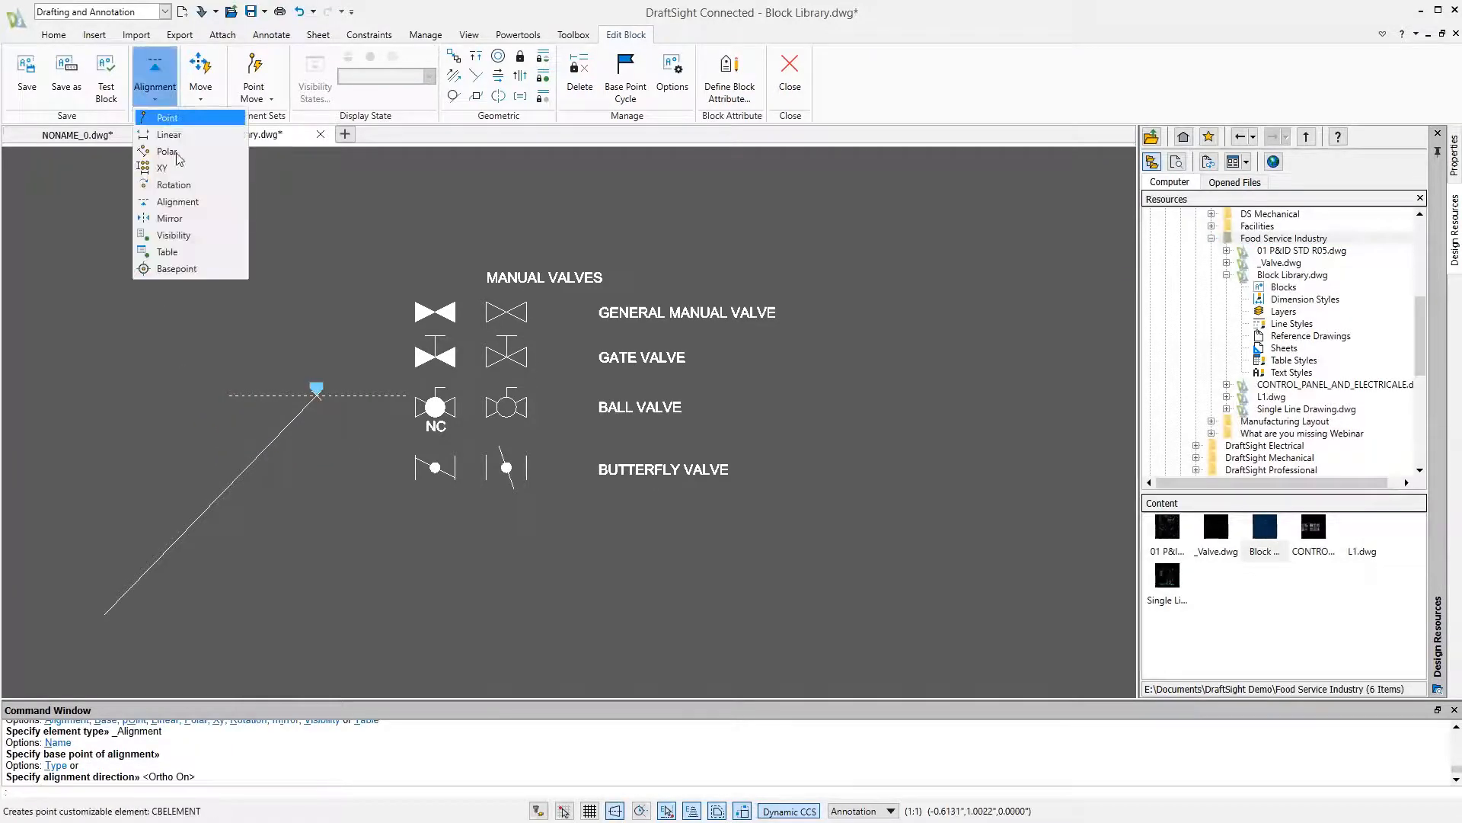
left_click(174, 235)
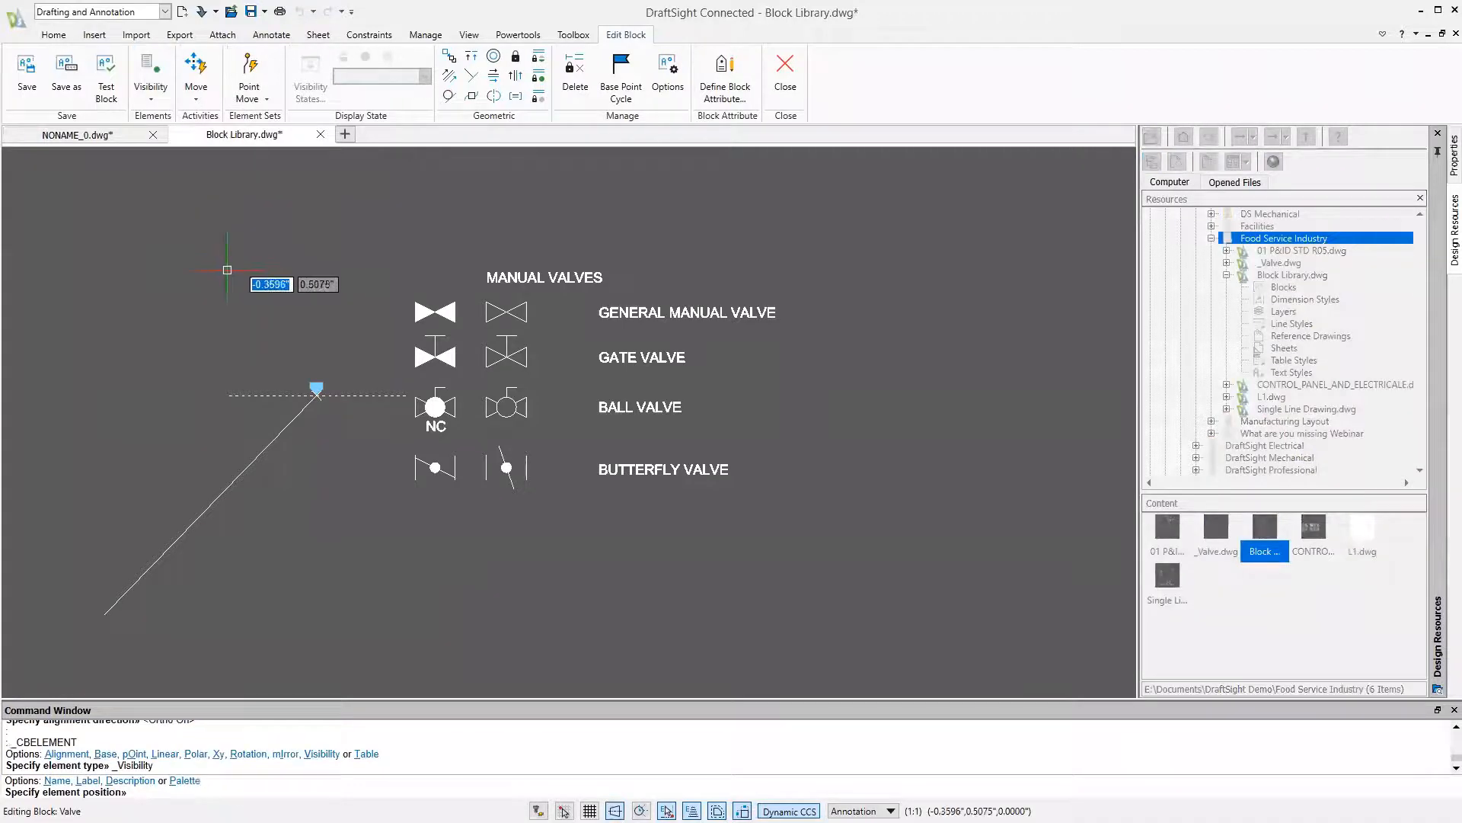
left_click(310, 351)
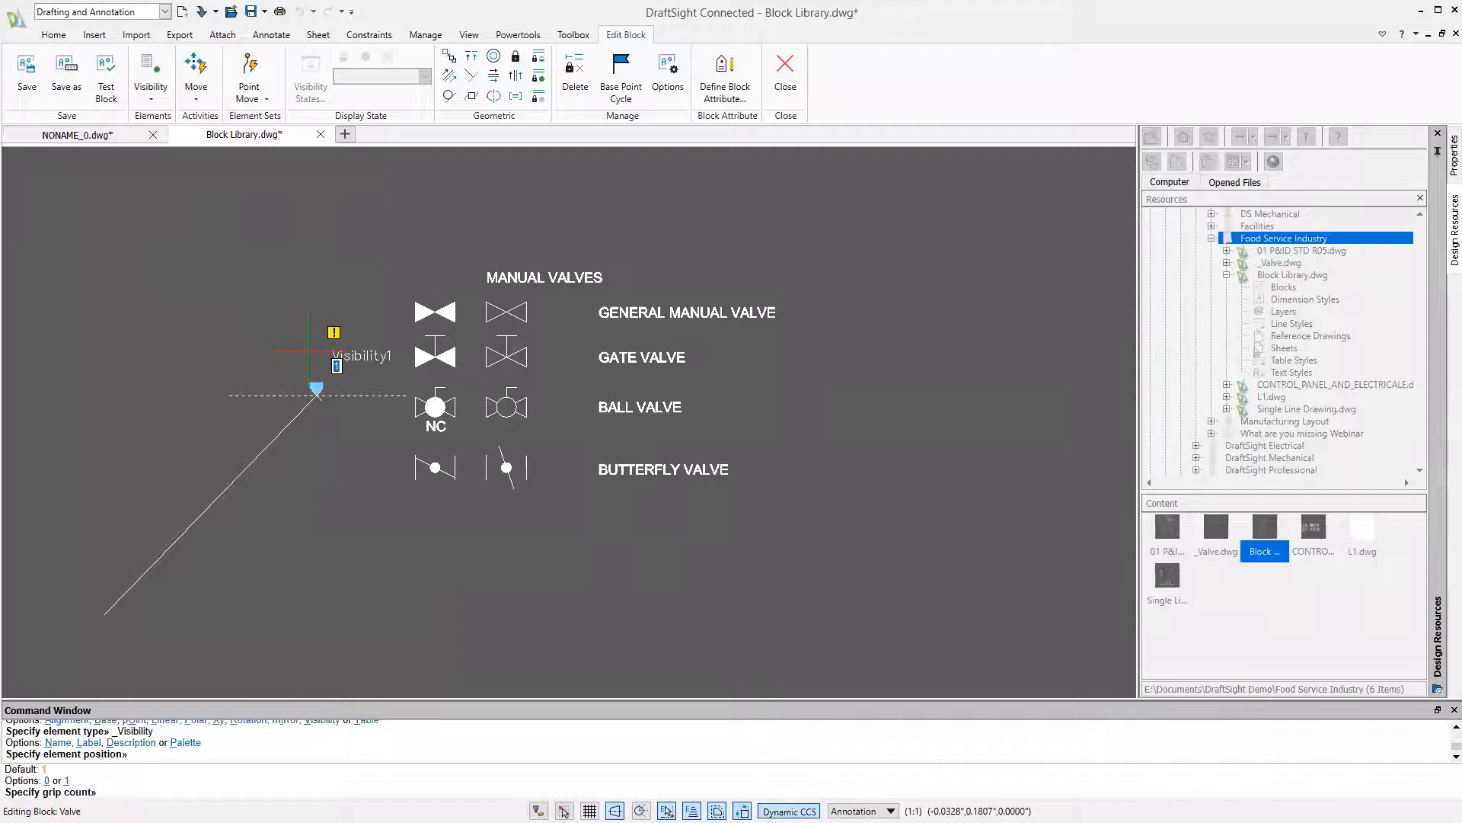
key("Return")
left_click(350, 351)
key("Escape")
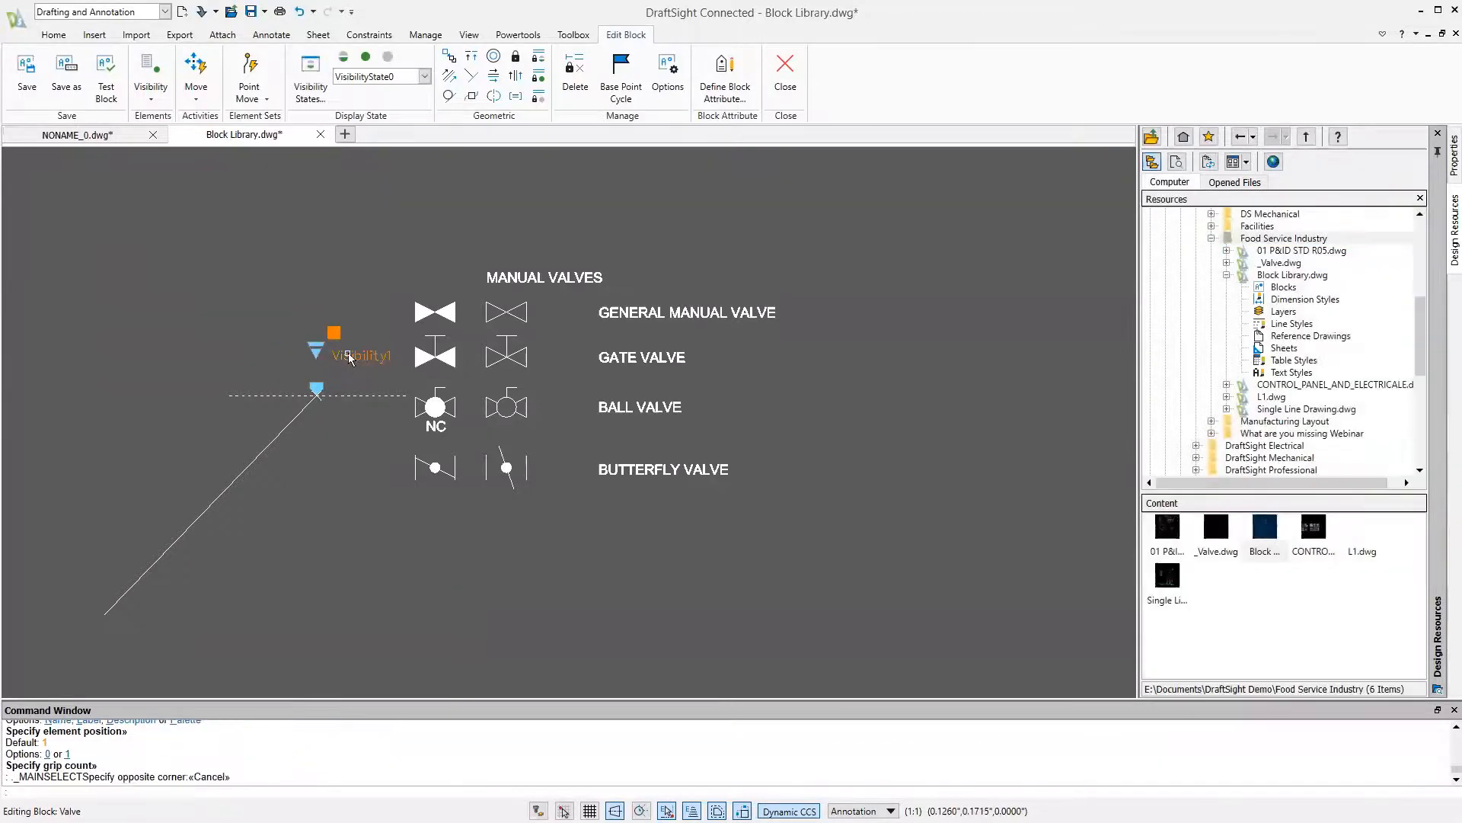
Change the visibility element's label to Valve Type
left_click(358, 353)
left_click(1454, 162)
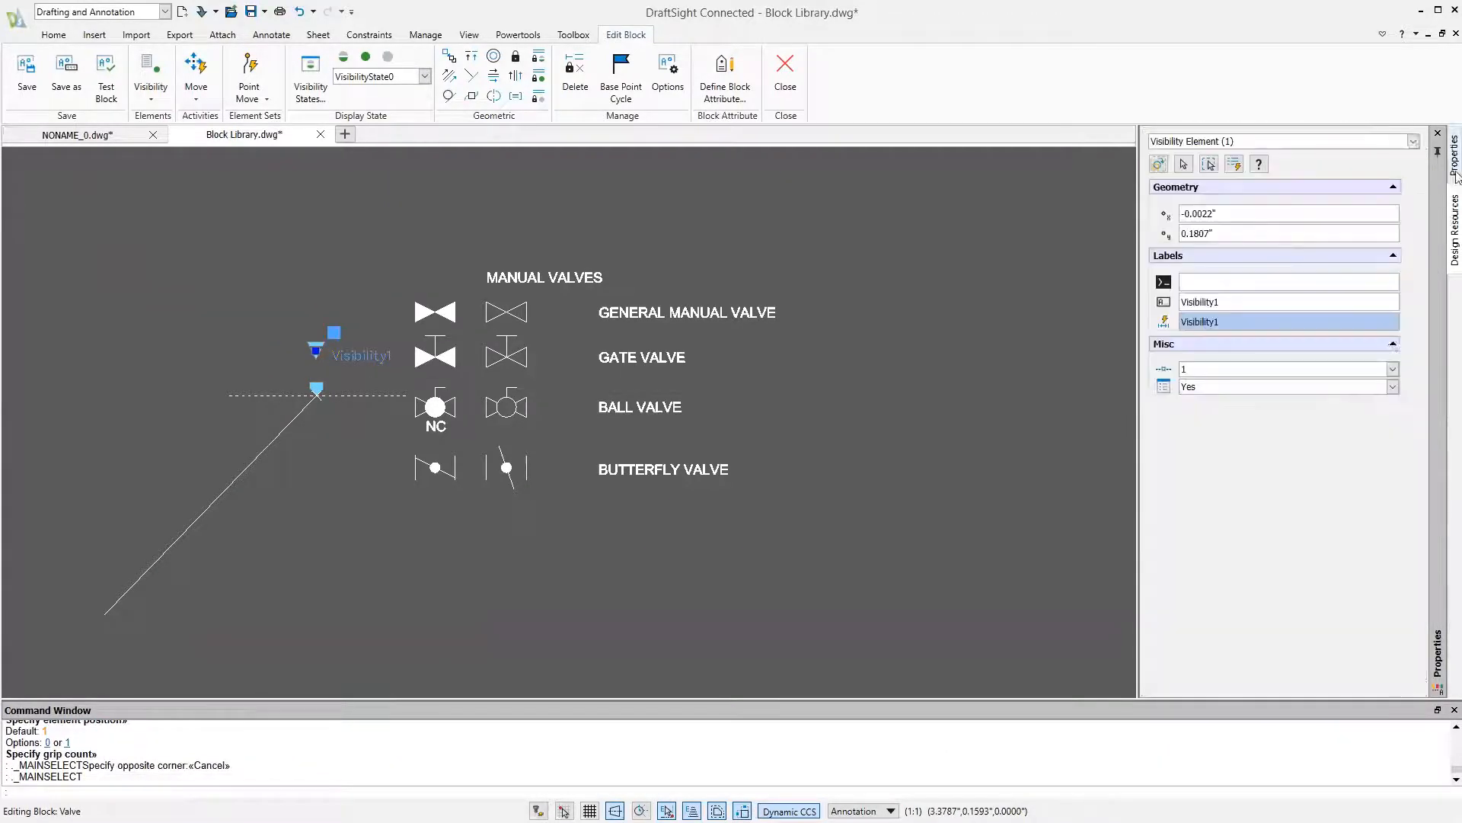
left_click_drag(1234, 303, 1080, 267)
type("Valve Type")
key("Return")
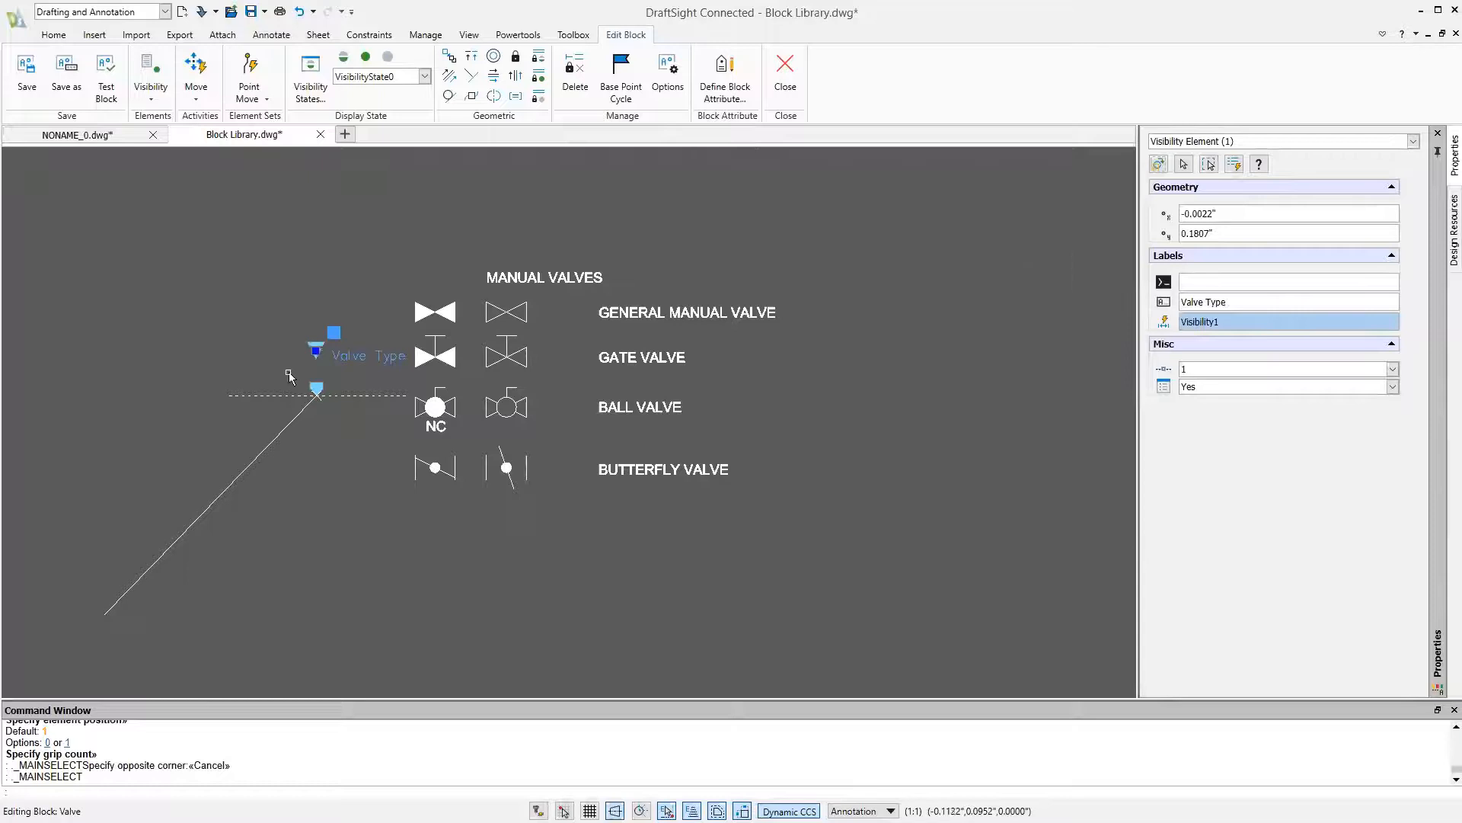
key("Escape")
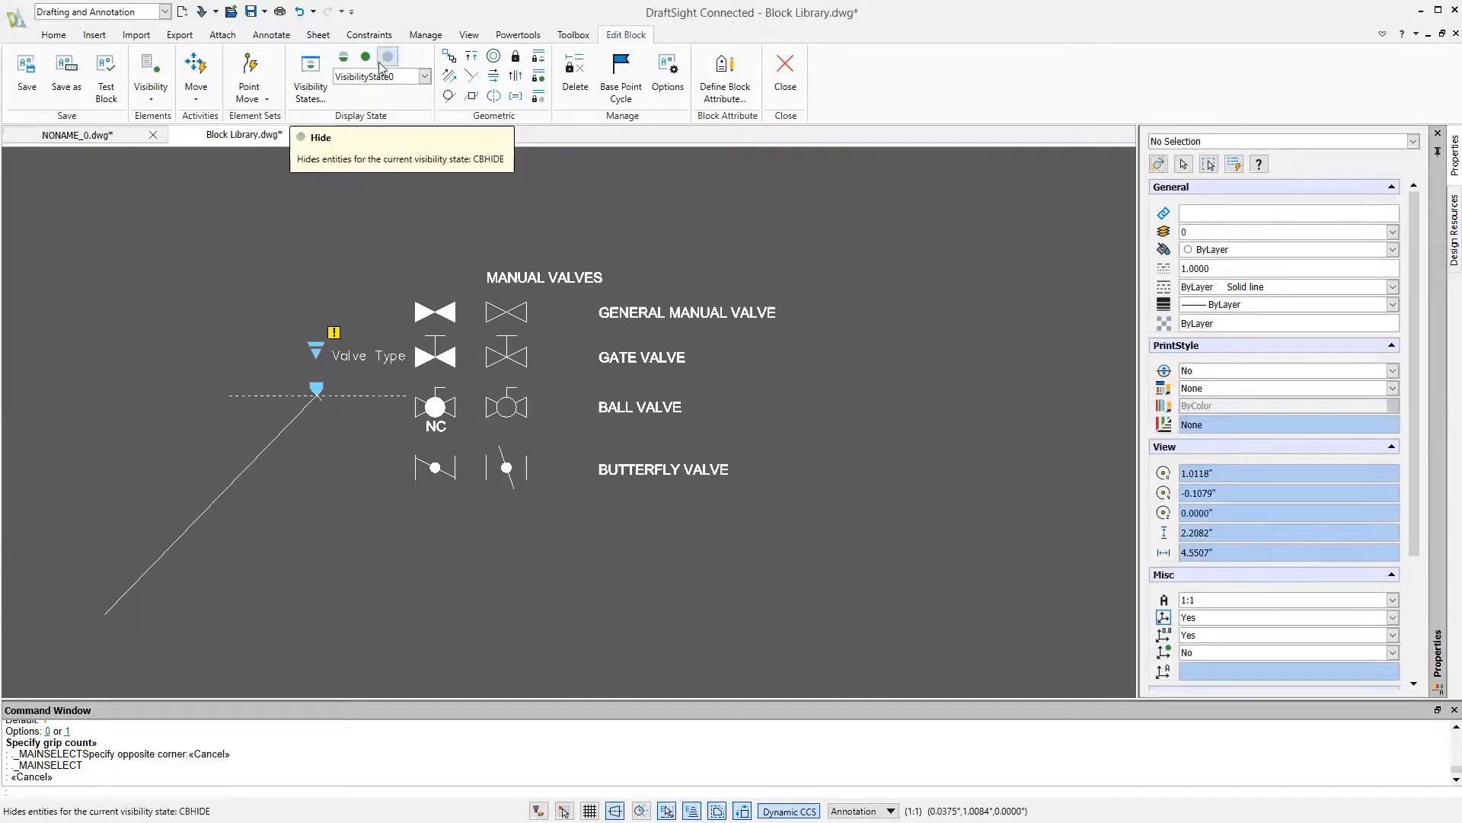
Rename the block's default visibility state to General
left_click(324, 88)
left_click(198, 324)
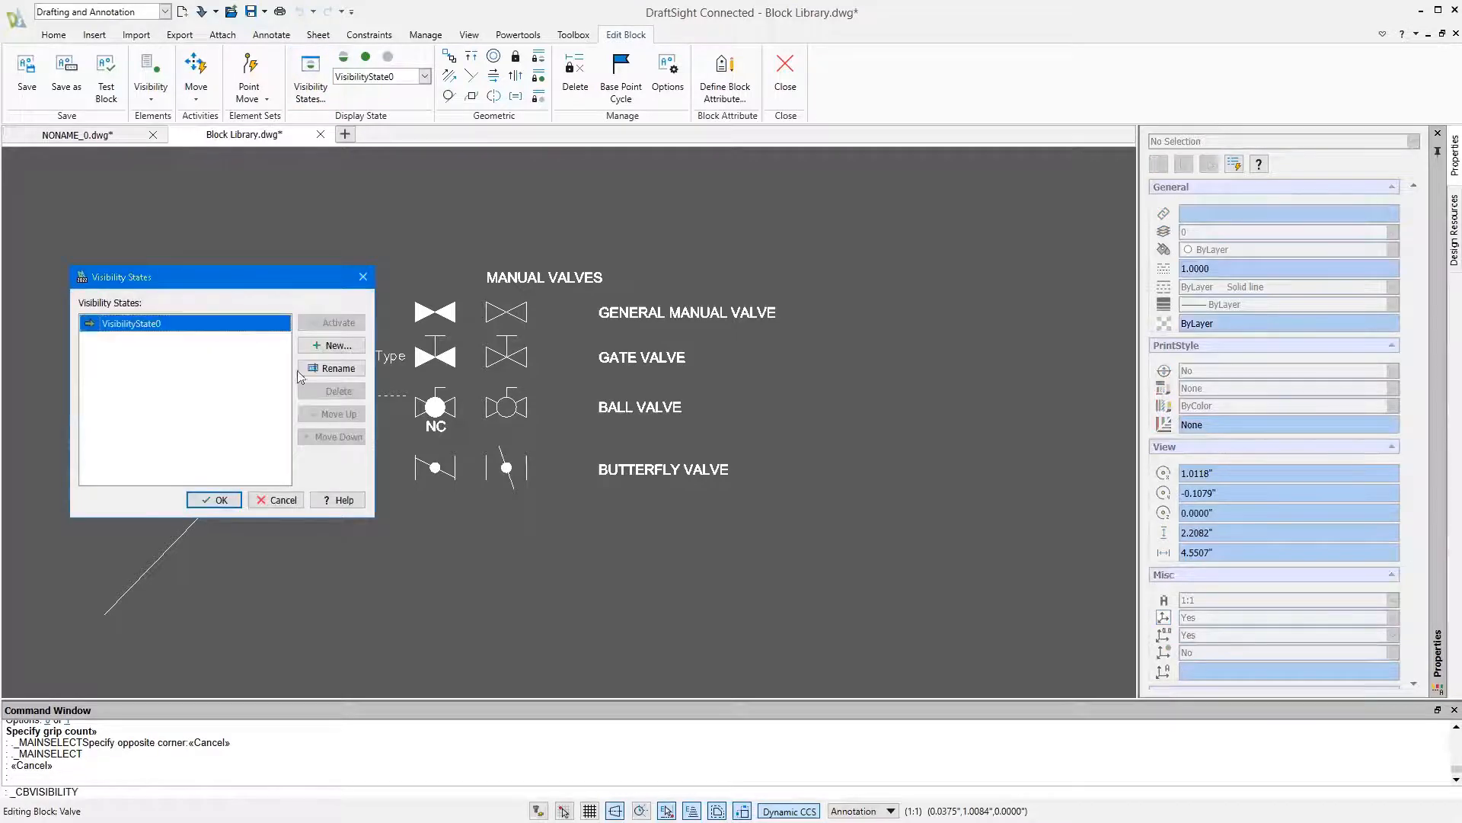
left_click(333, 371)
type("Gee")
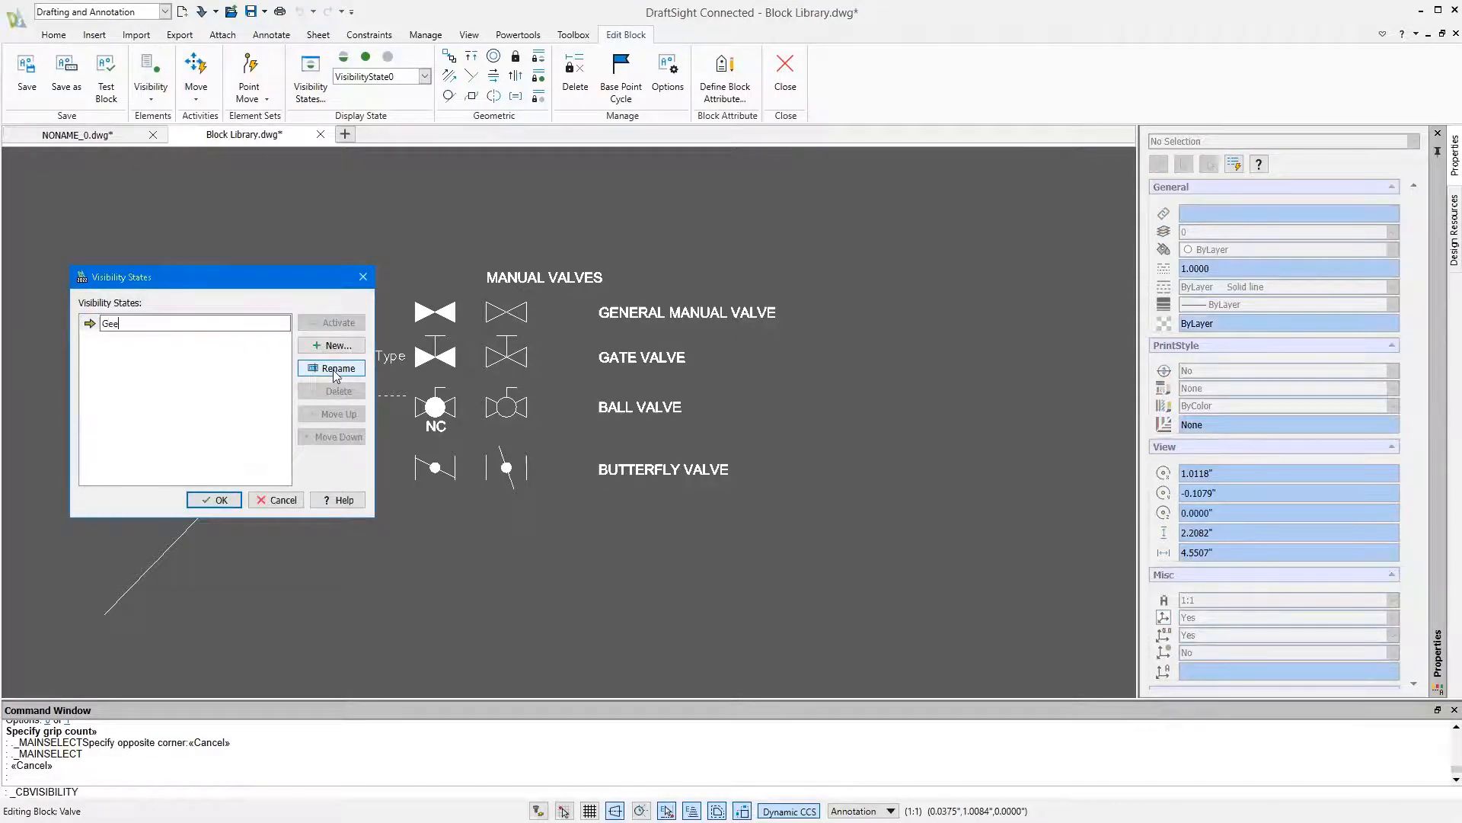
key("Return")
Create a visibility state named General Closed that uses the visibility of existing entities from the active state
left_click(332, 345)
type("General Close")
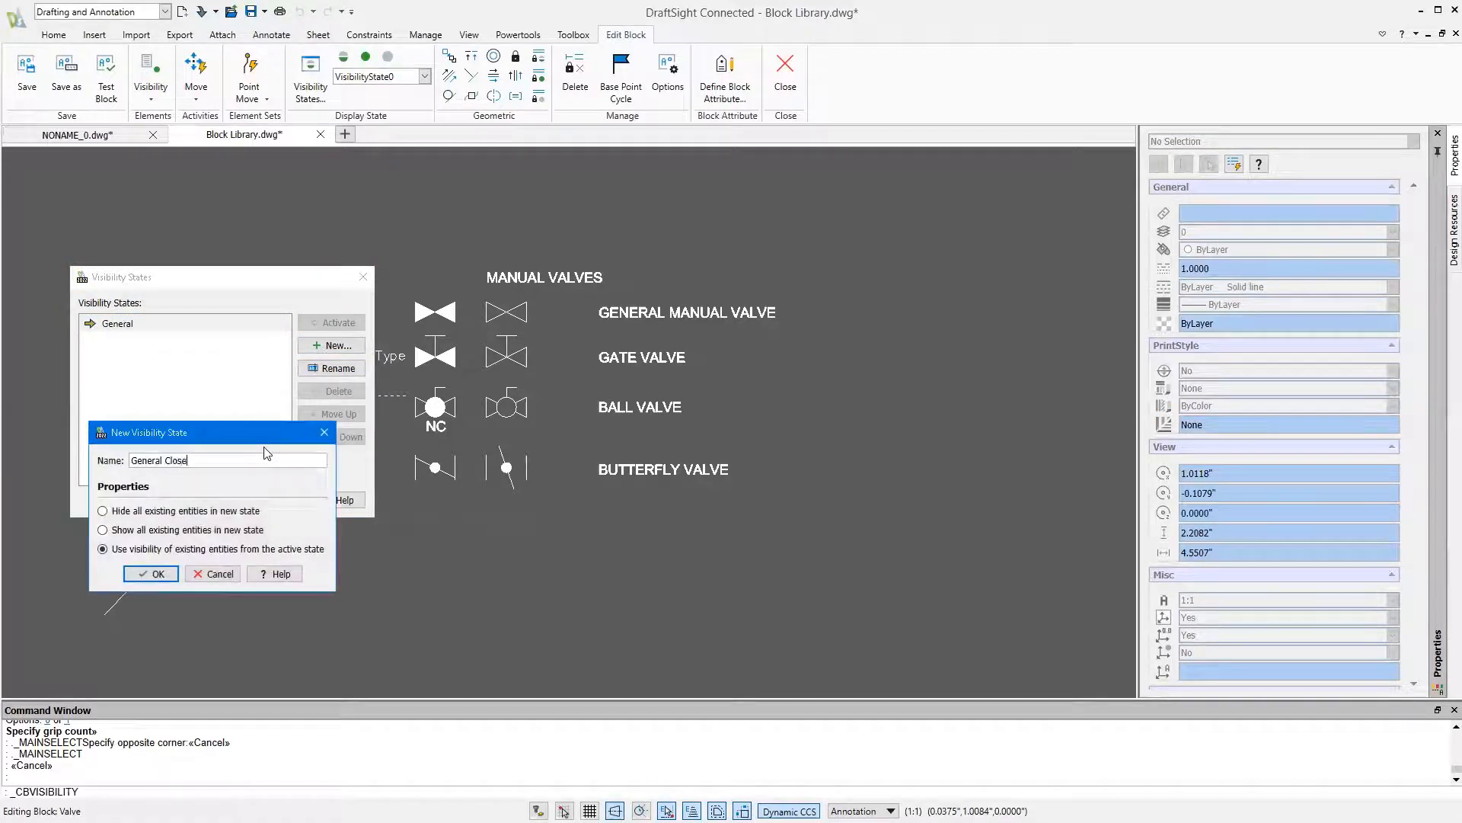
type("d")
key("Return")
Create two more visibility states named Gate and Gate Closed, based on the active state's visibility, and accept the list
left_click(300, 349)
type("G")
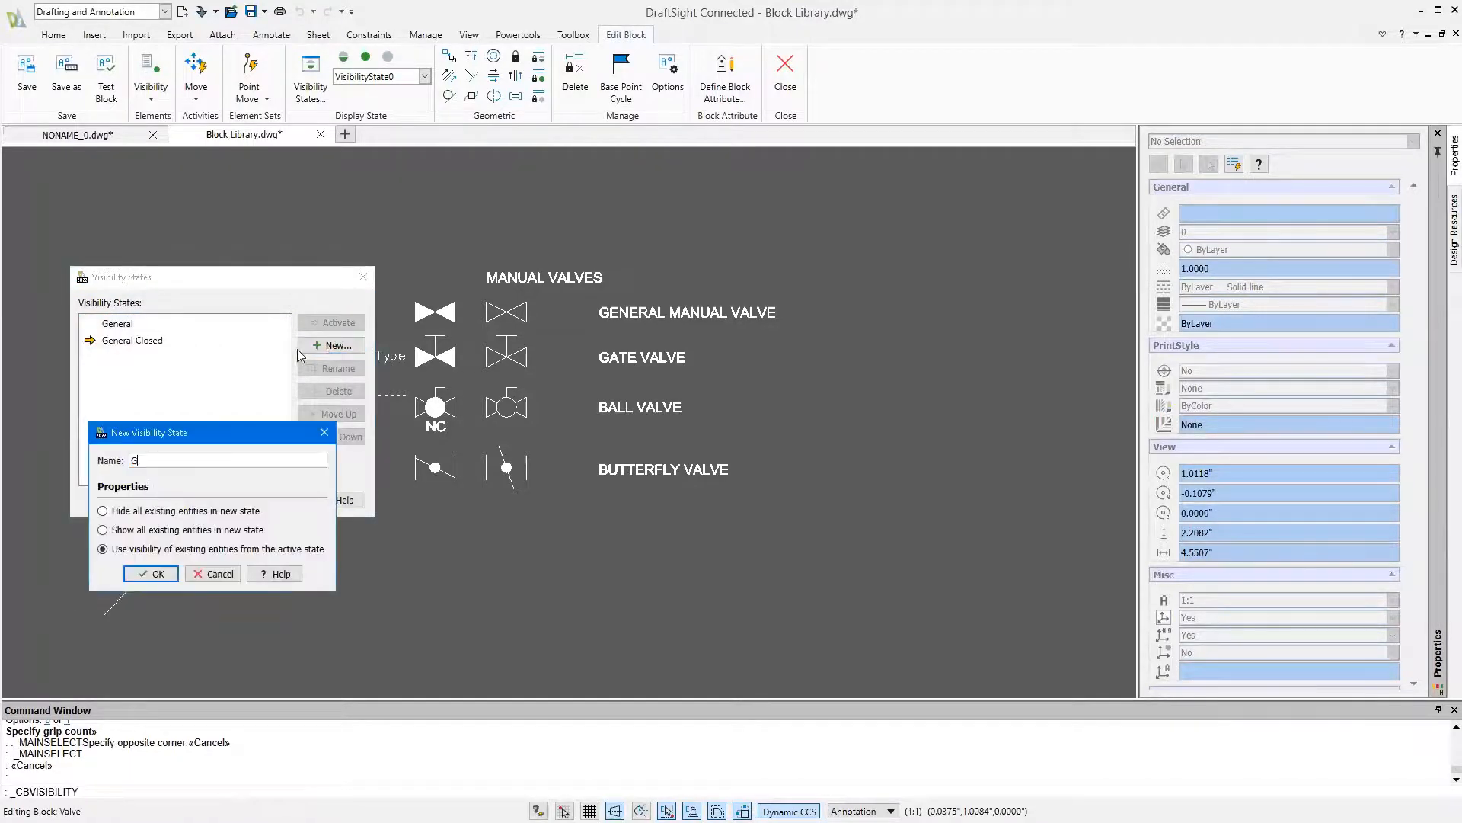
type("ate")
key("Return")
left_click(301, 349)
type("Gate Closed")
key("Return")
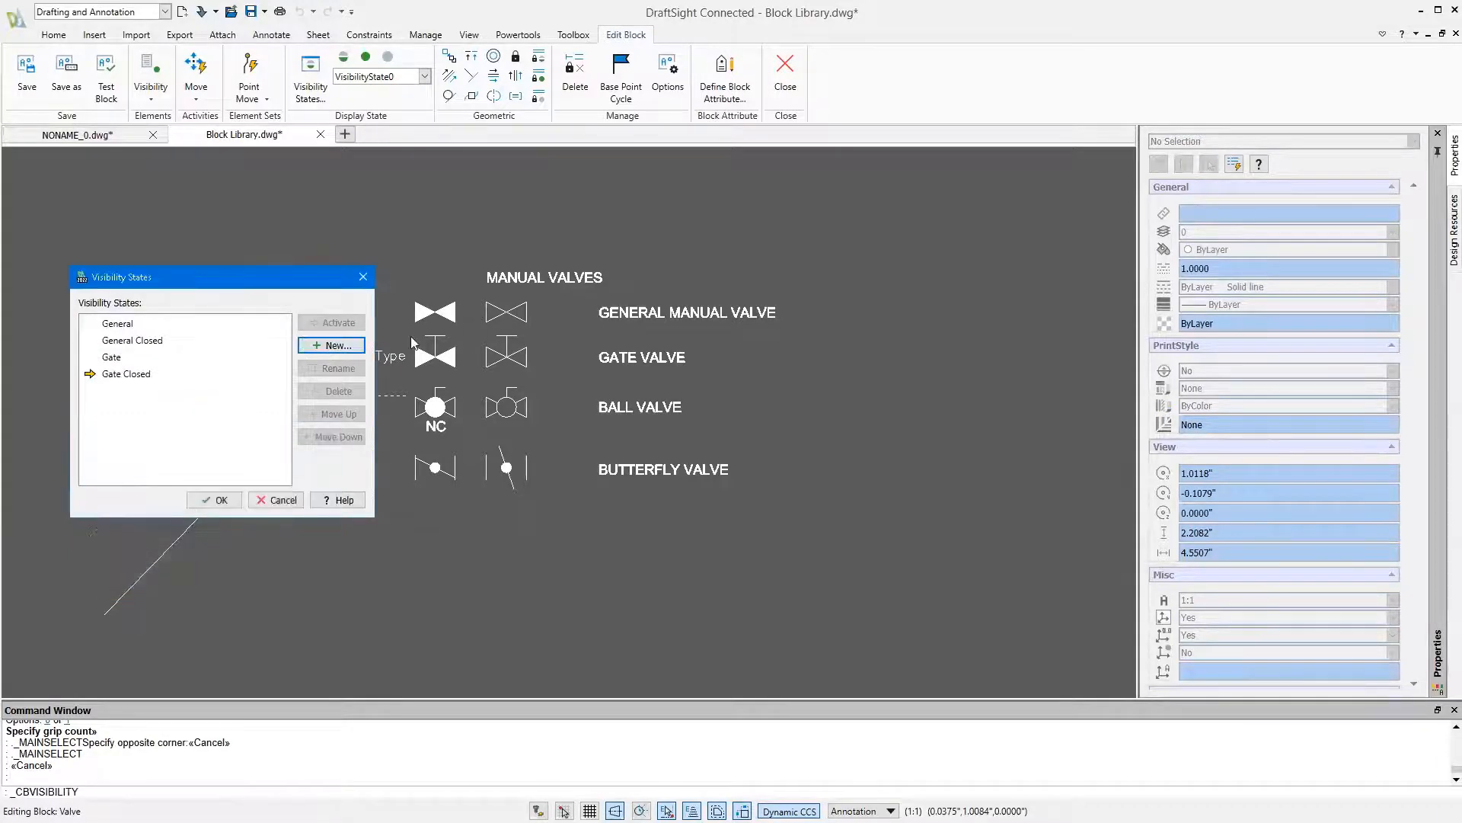
left_click(220, 500)
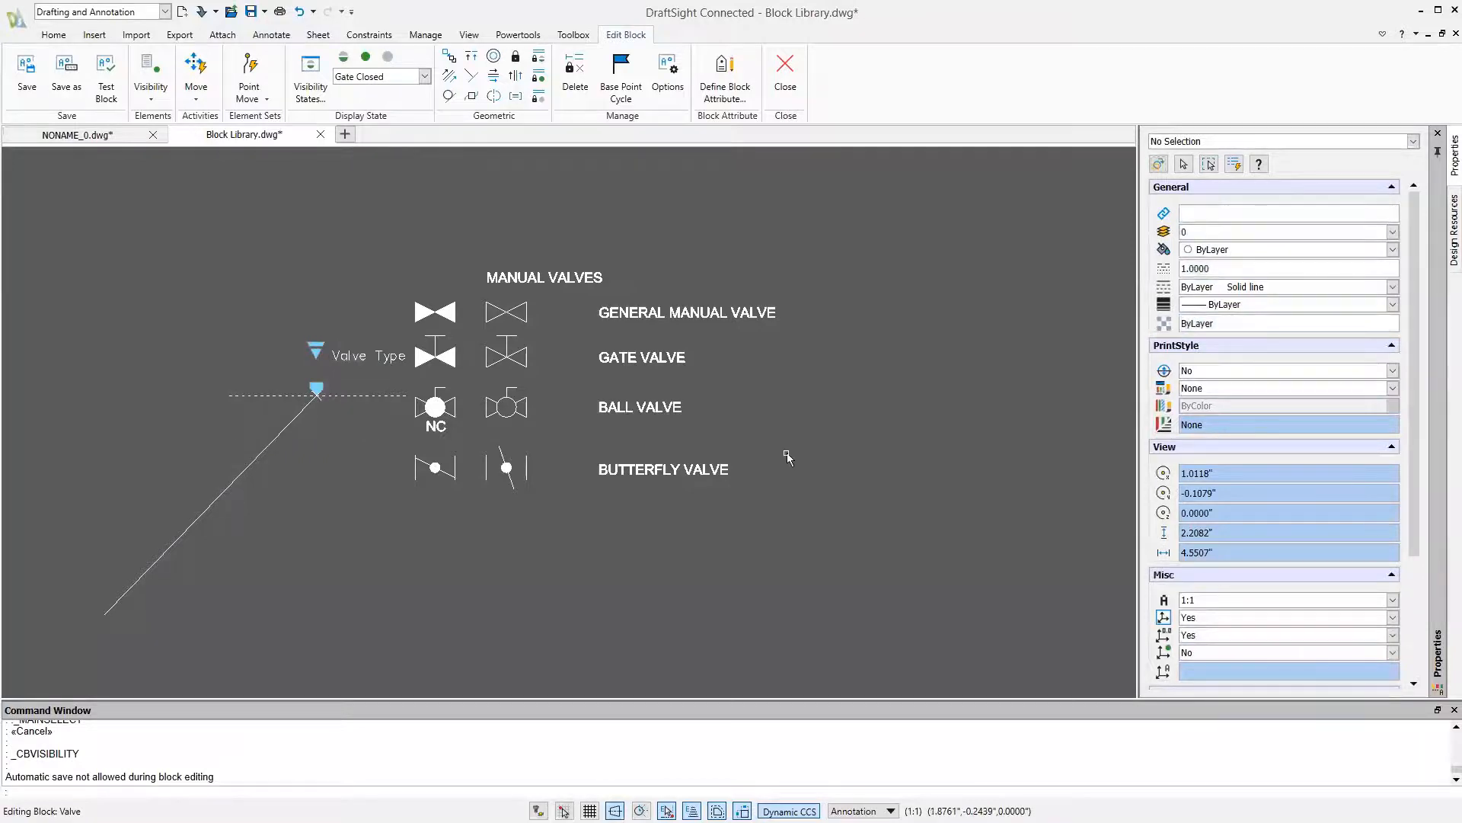
Delete the ball valve and butterfly valve symbols and their labels from the block
left_click(779, 404)
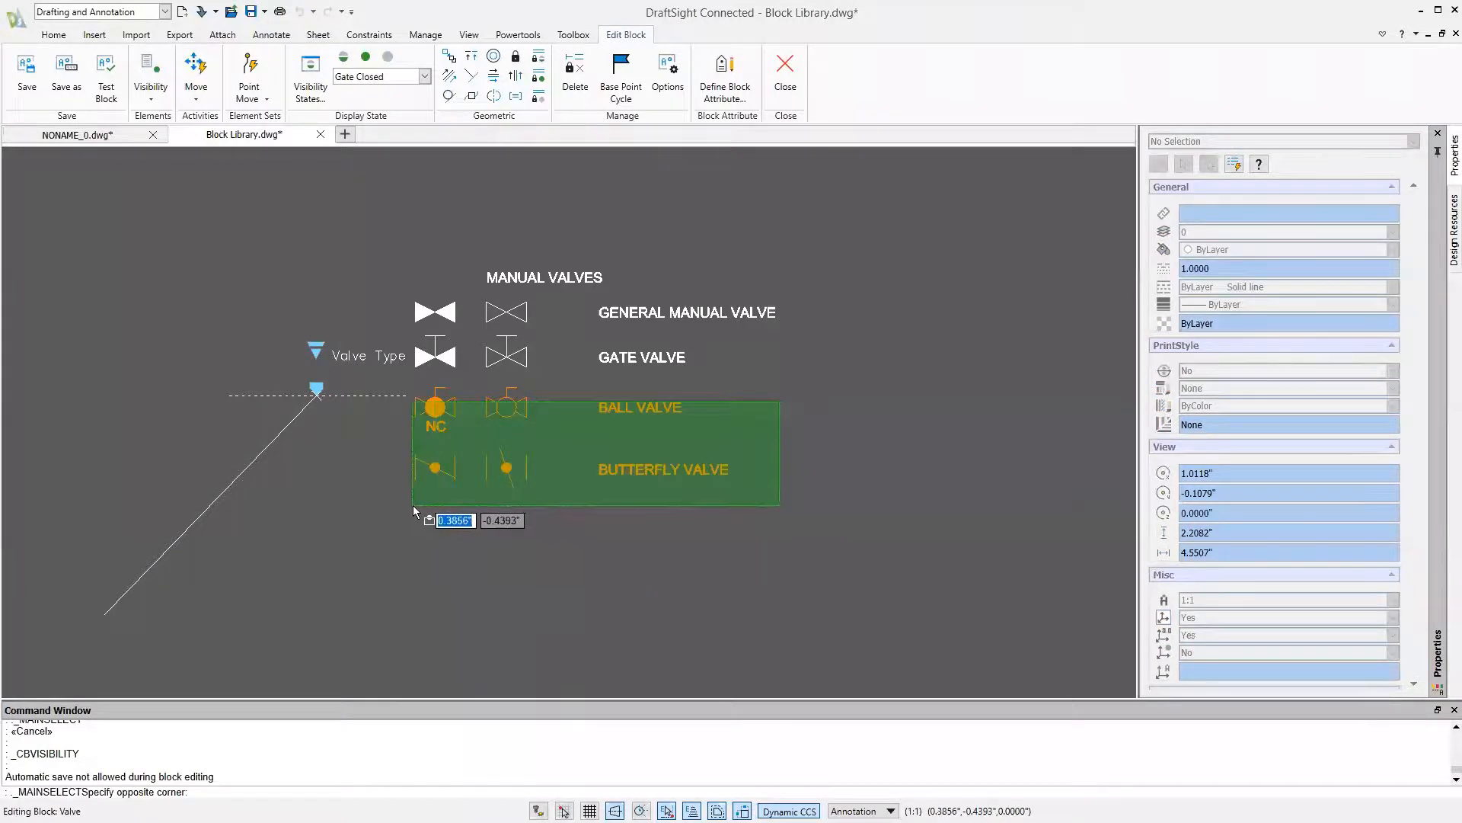
left_click(414, 507)
key("Delete")
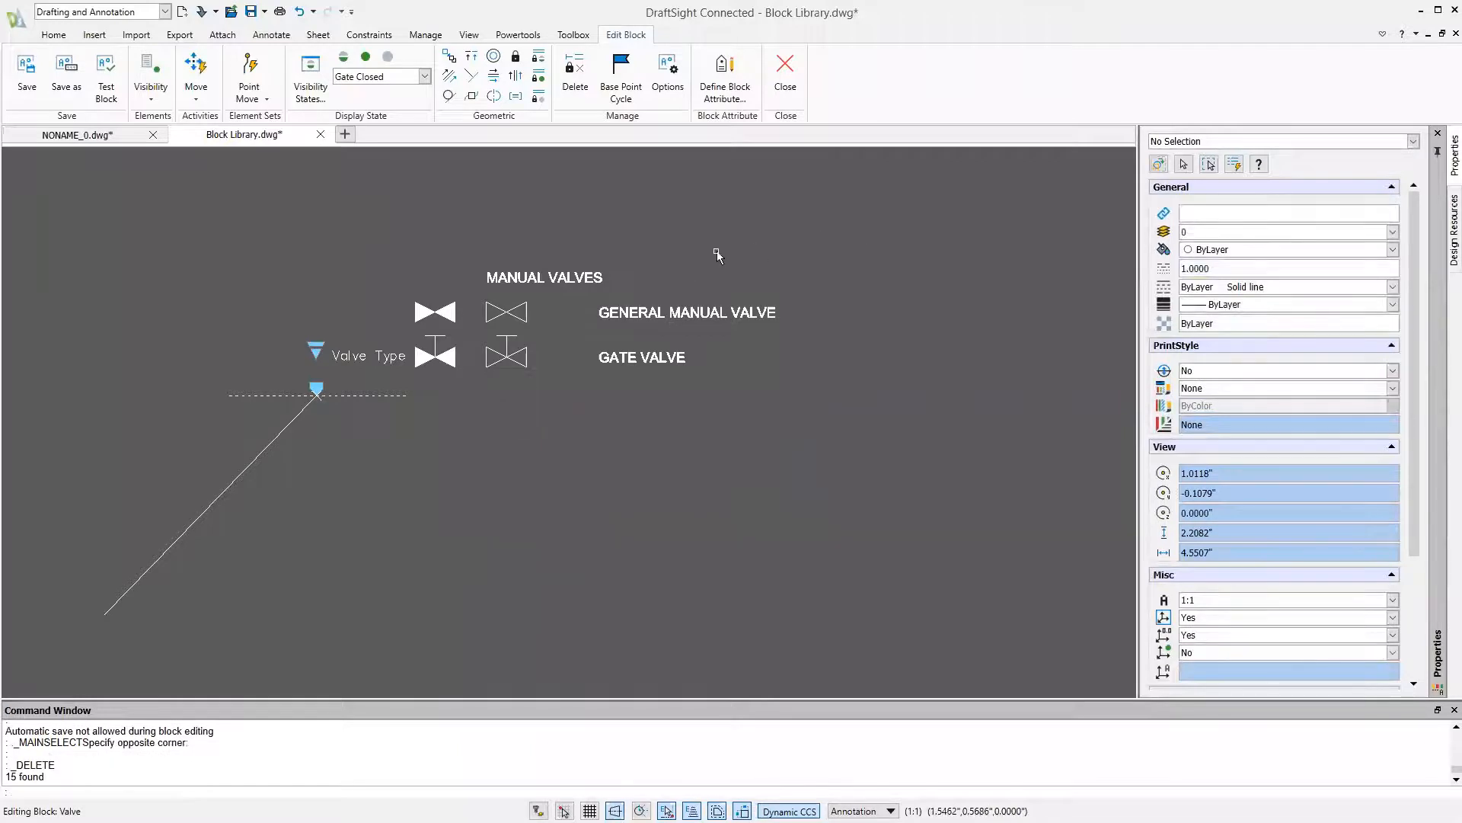
Hide everything except the filled gate valve symbol in the Gate Closed state, including heading and labels, and switch to the Gate state
left_click(851, 214)
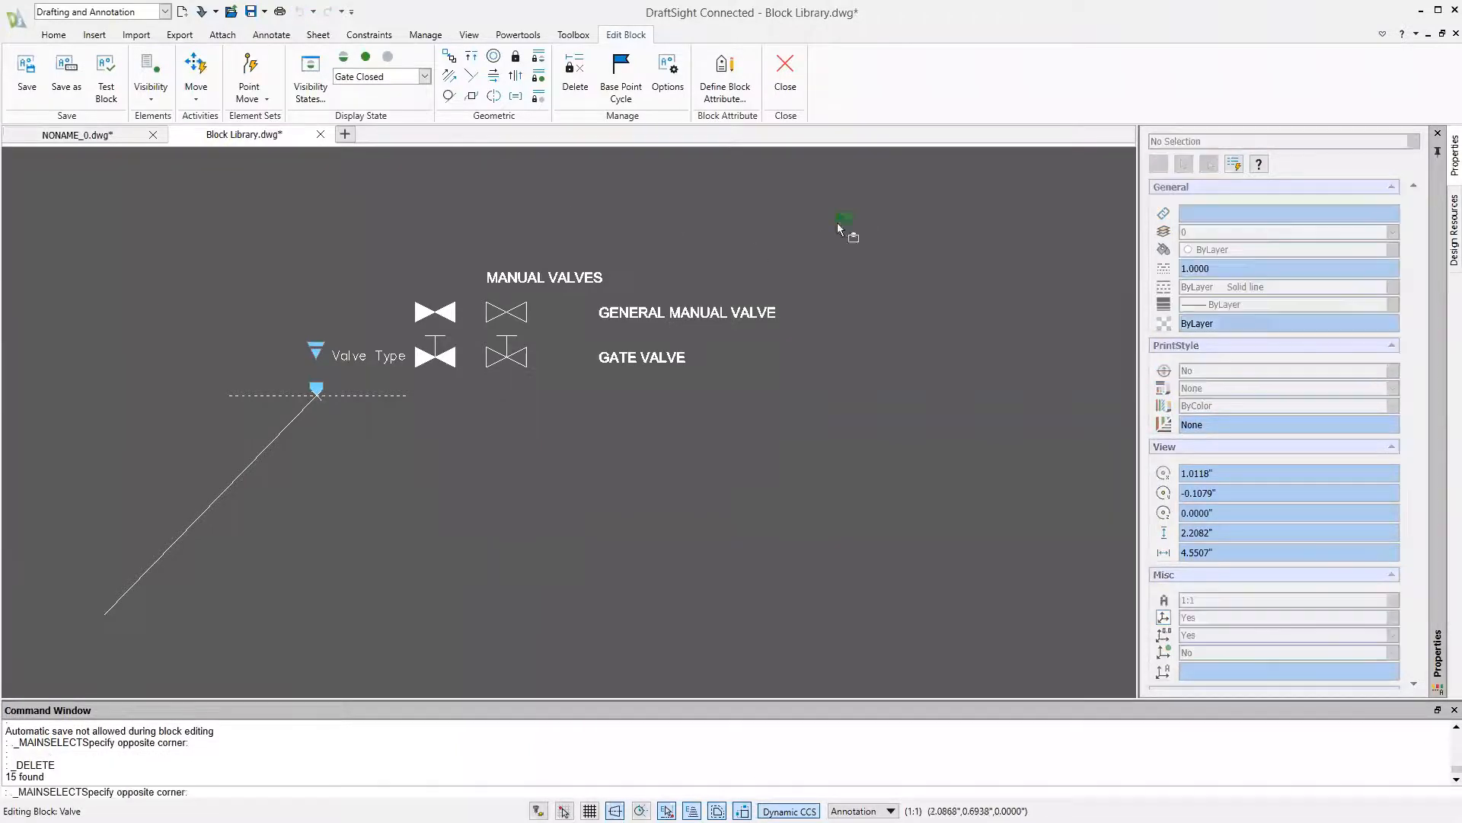
left_click(482, 427)
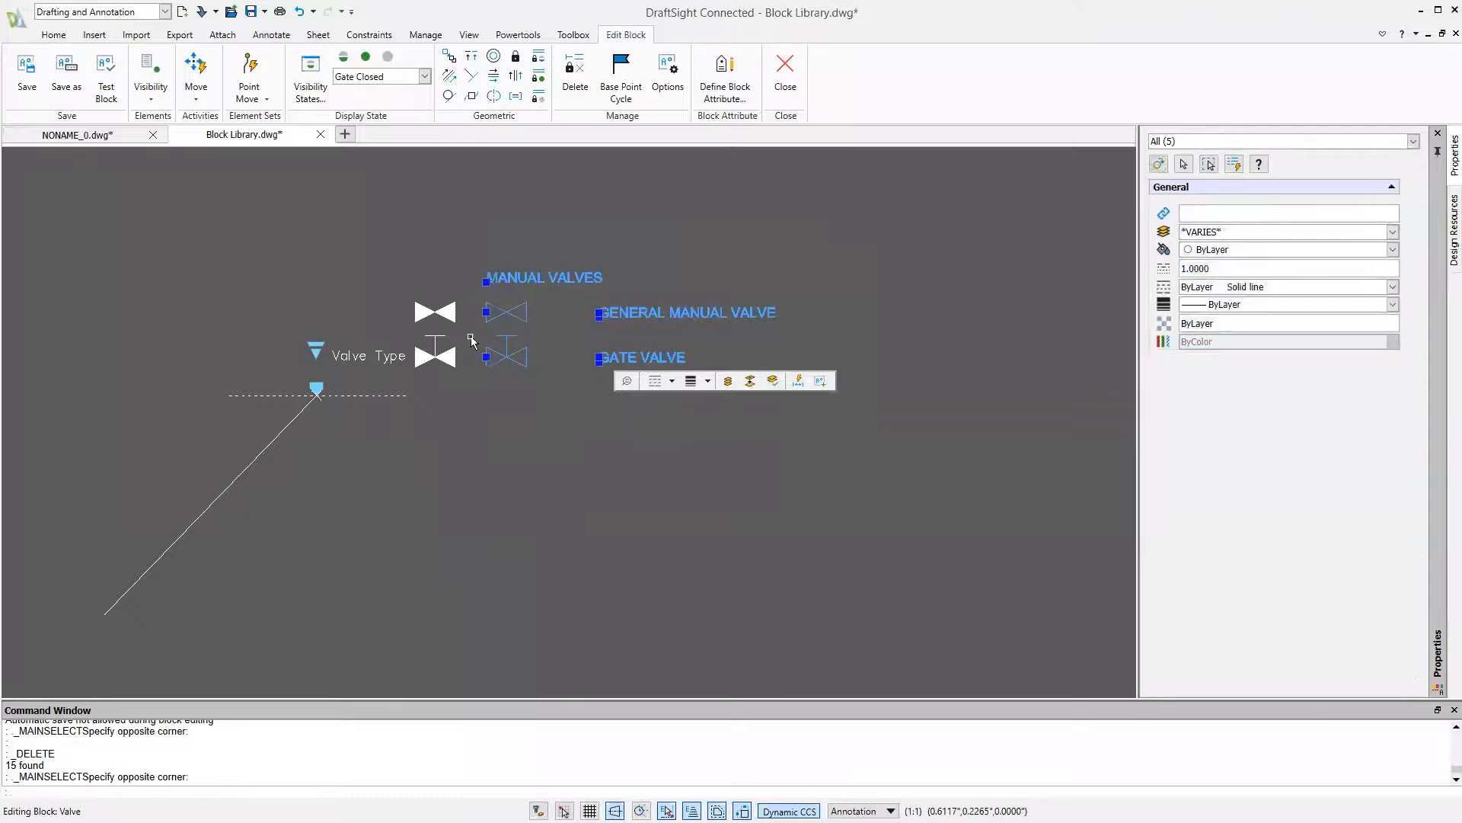
left_click(461, 279)
left_click(392, 322)
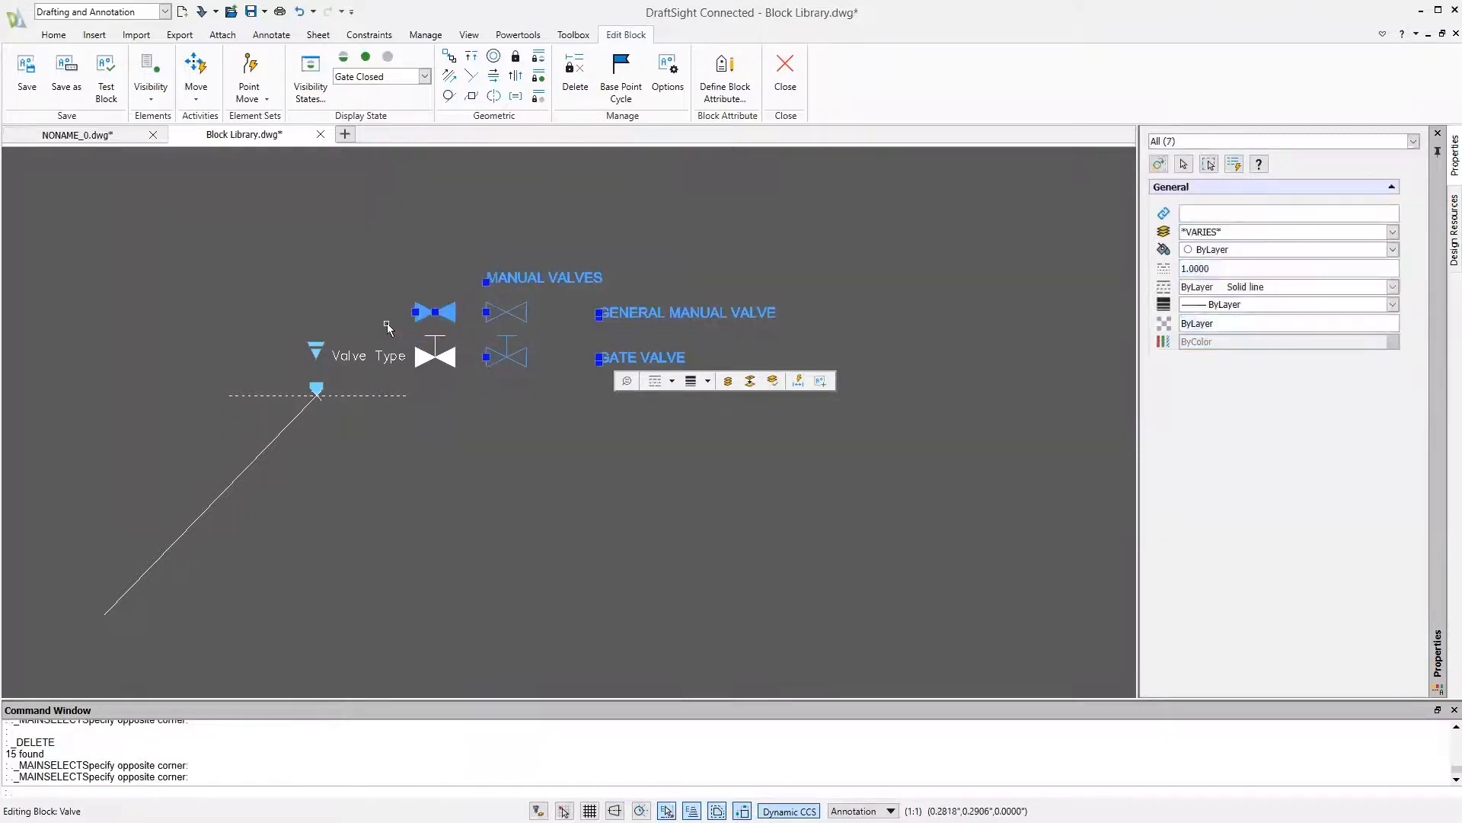
left_click(389, 59)
left_click(396, 76)
left_click(390, 112)
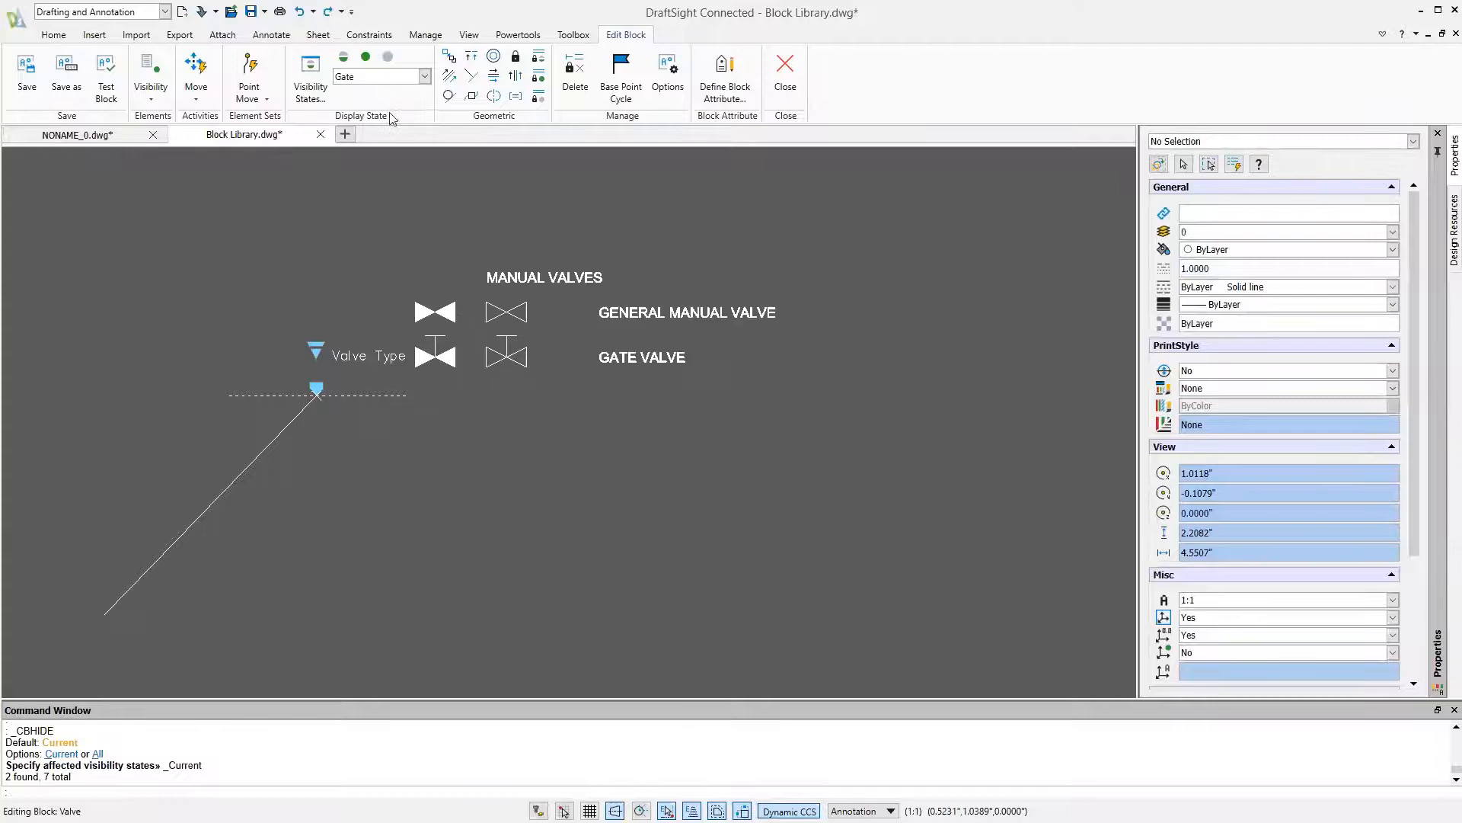
left_click(479, 272)
left_click(416, 387)
left_click(813, 240)
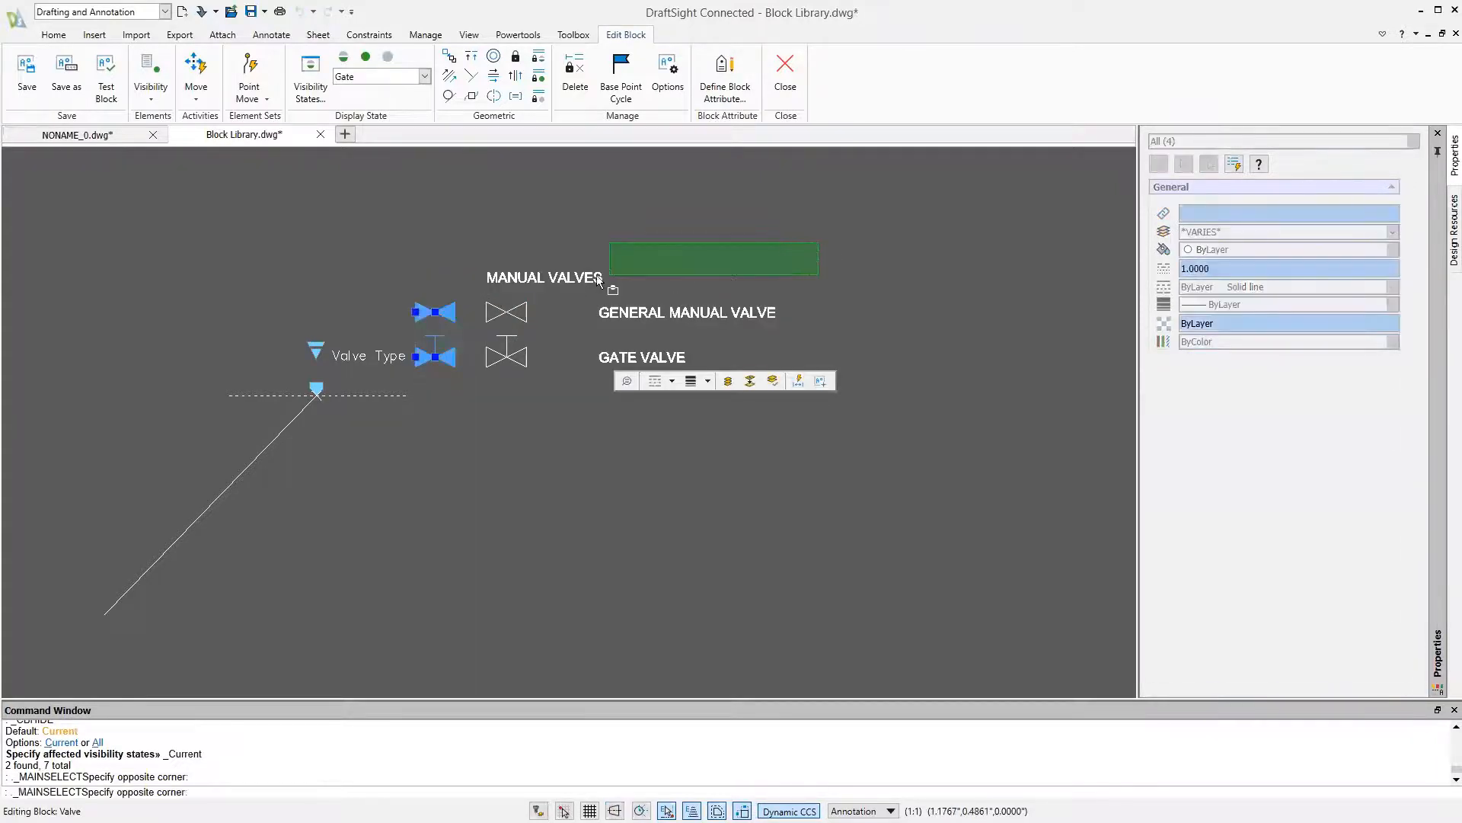
left_click(474, 328)
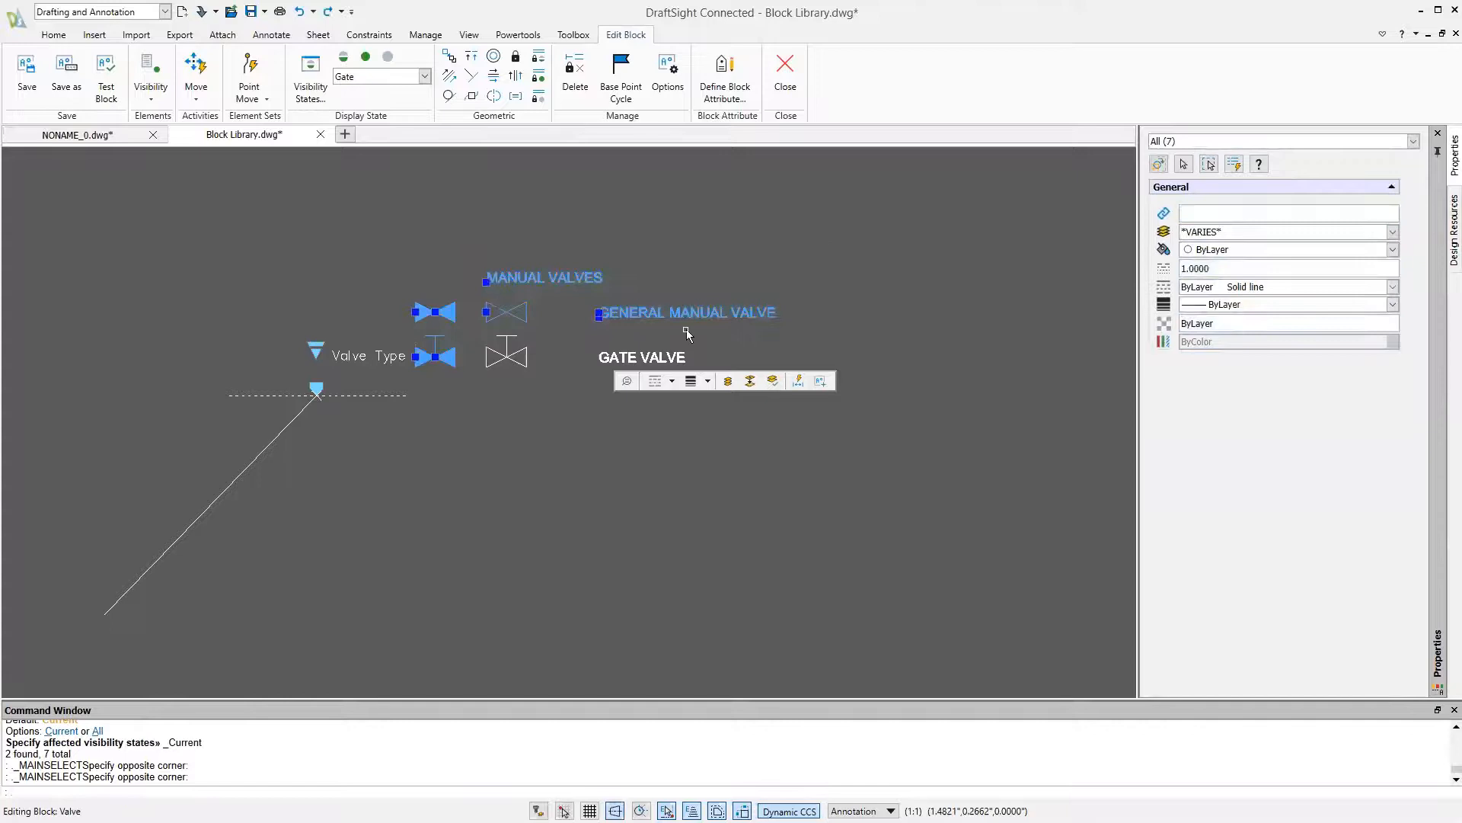
Hide the heading, labels, both general valve symbols and the filled gate valve in the Gate state, and switch to General Closed
left_click(685, 329, "shift")
left_click(579, 376)
left_click(816, 260, "shift")
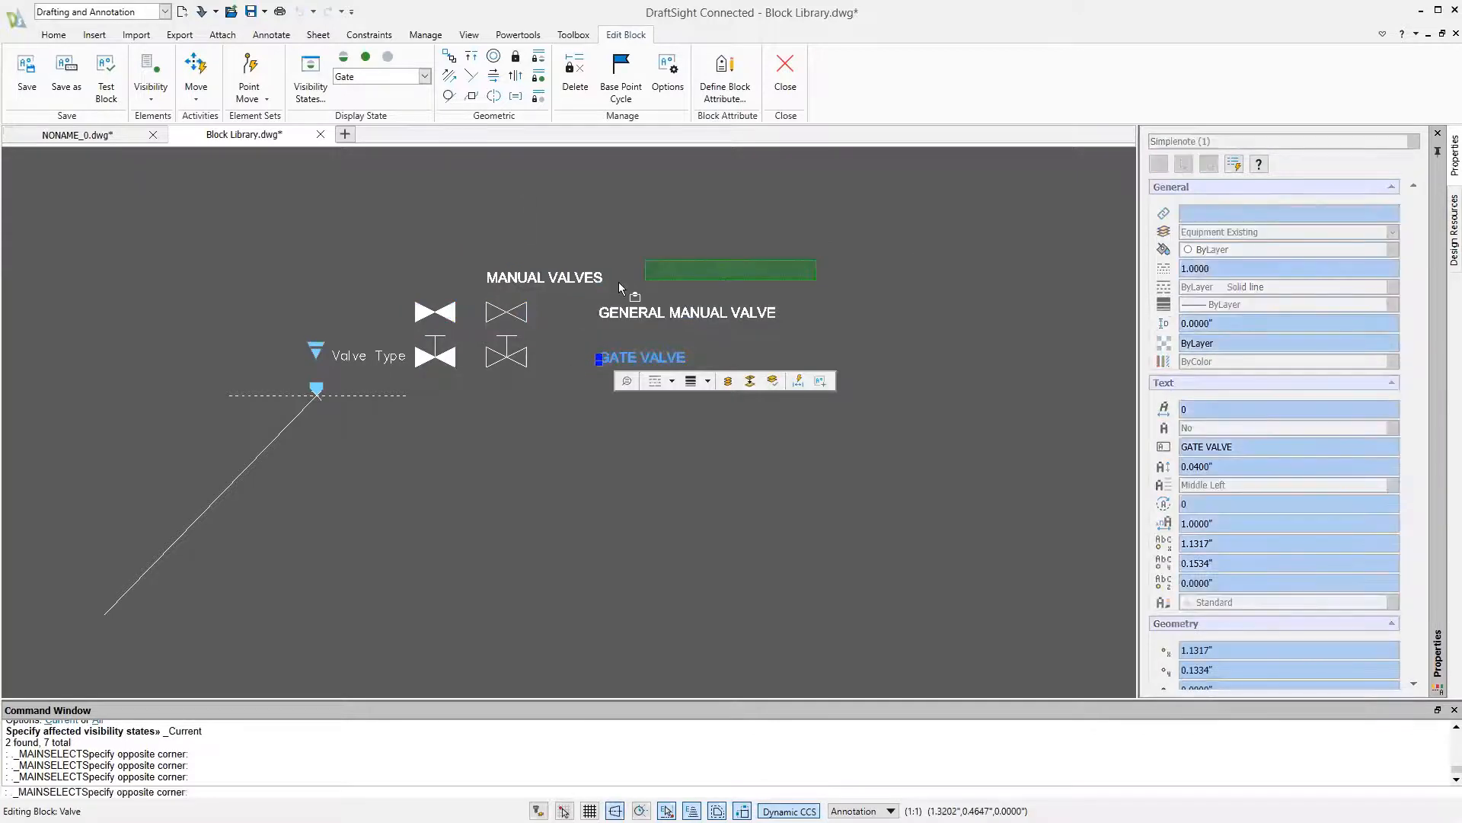
left_click(416, 326)
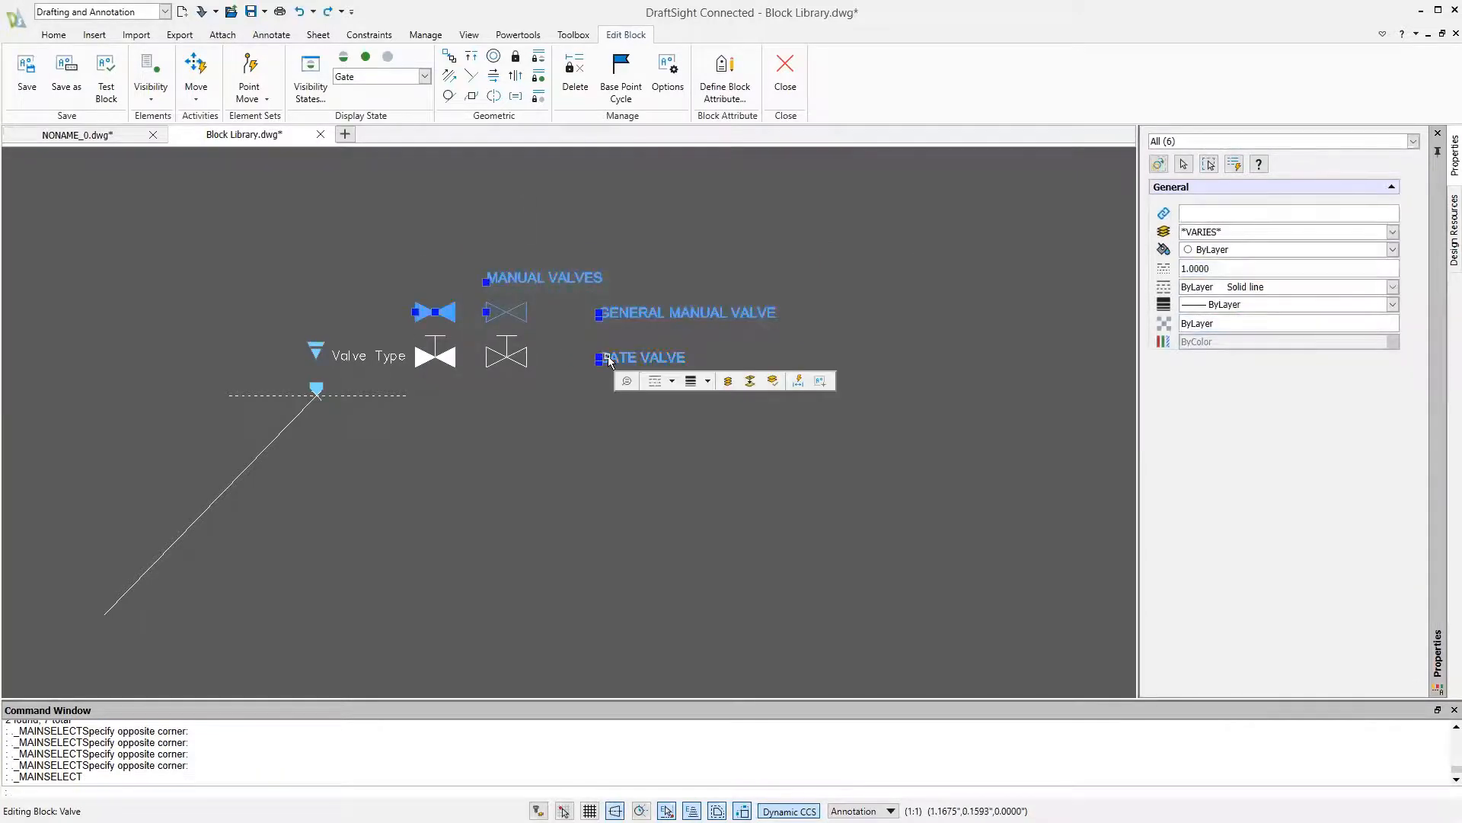
left_click(607, 360)
left_click(469, 390)
left_click(417, 341)
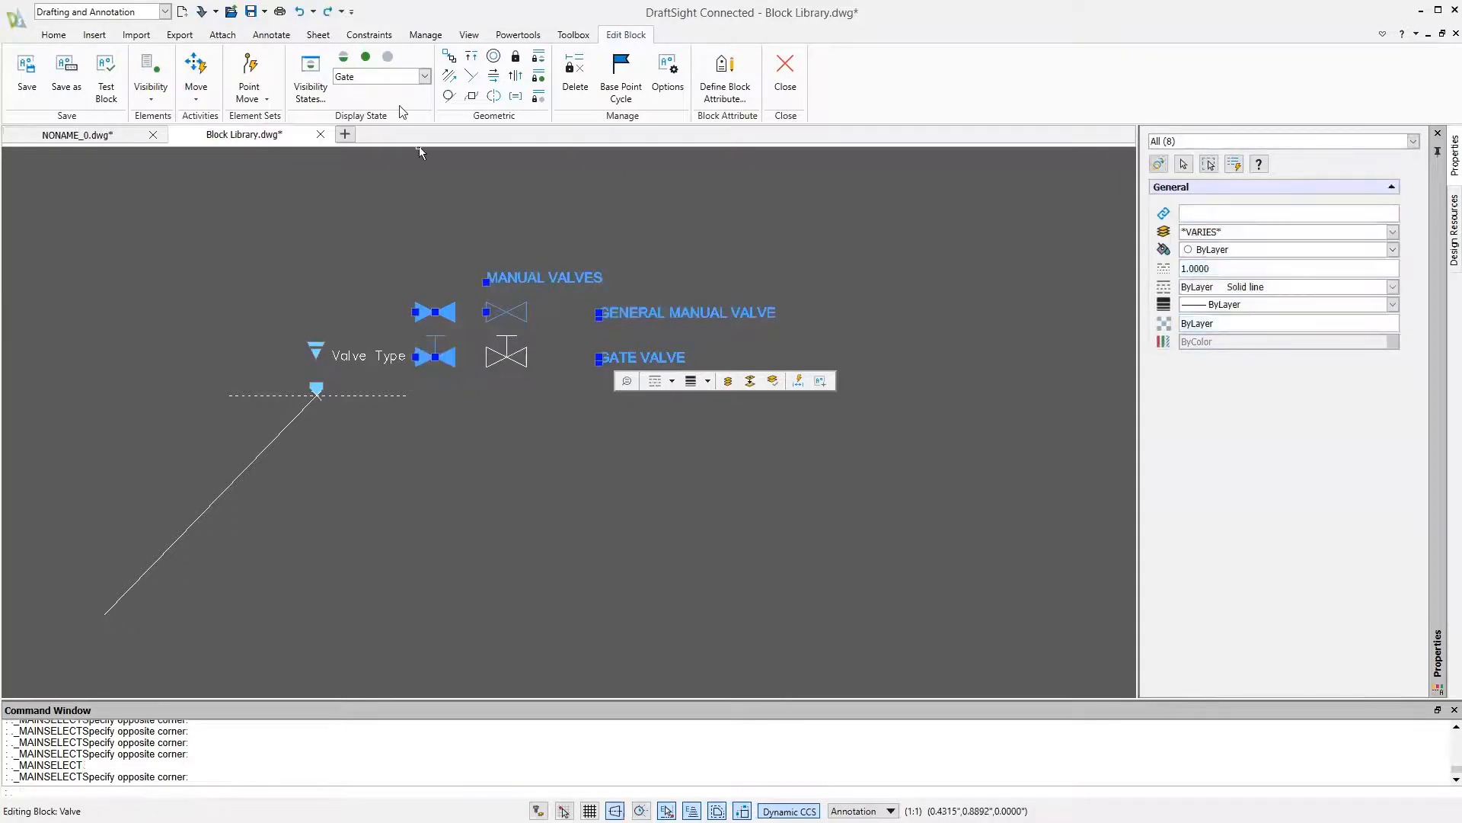
left_click(387, 58)
left_click(393, 77)
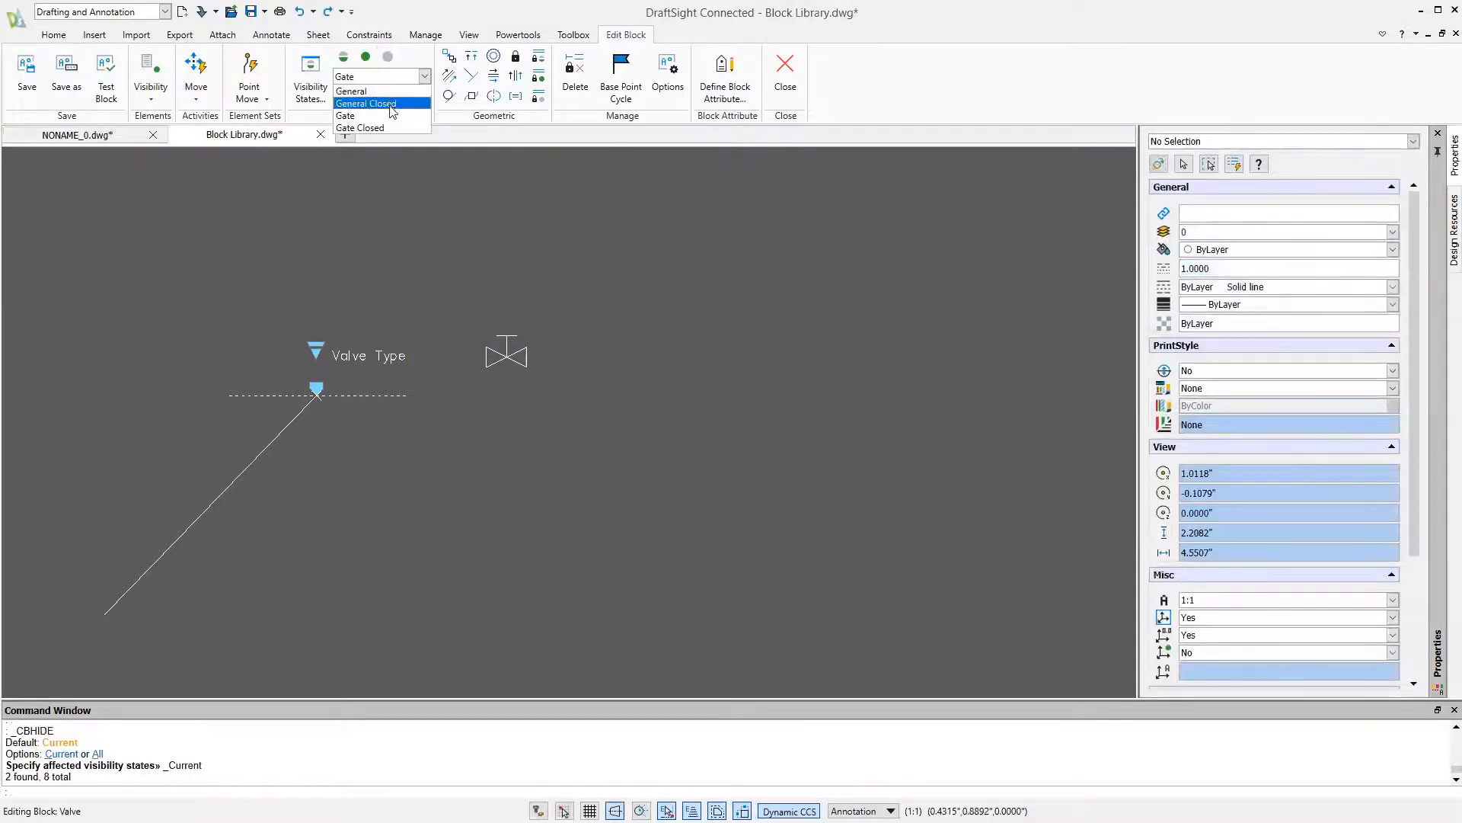
left_click(380, 104)
left_click(858, 212)
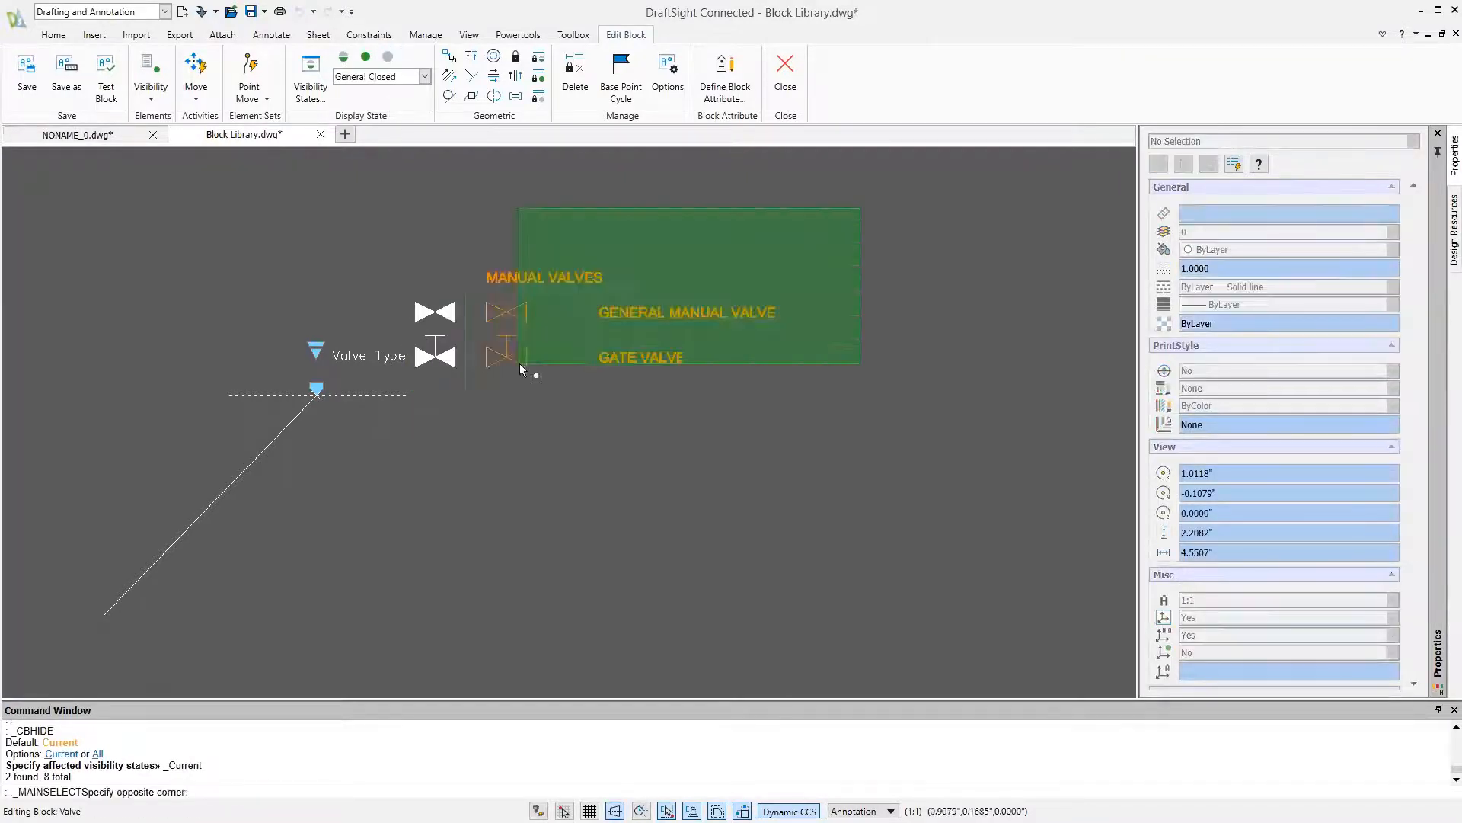
left_click(472, 420)
left_click(470, 418)
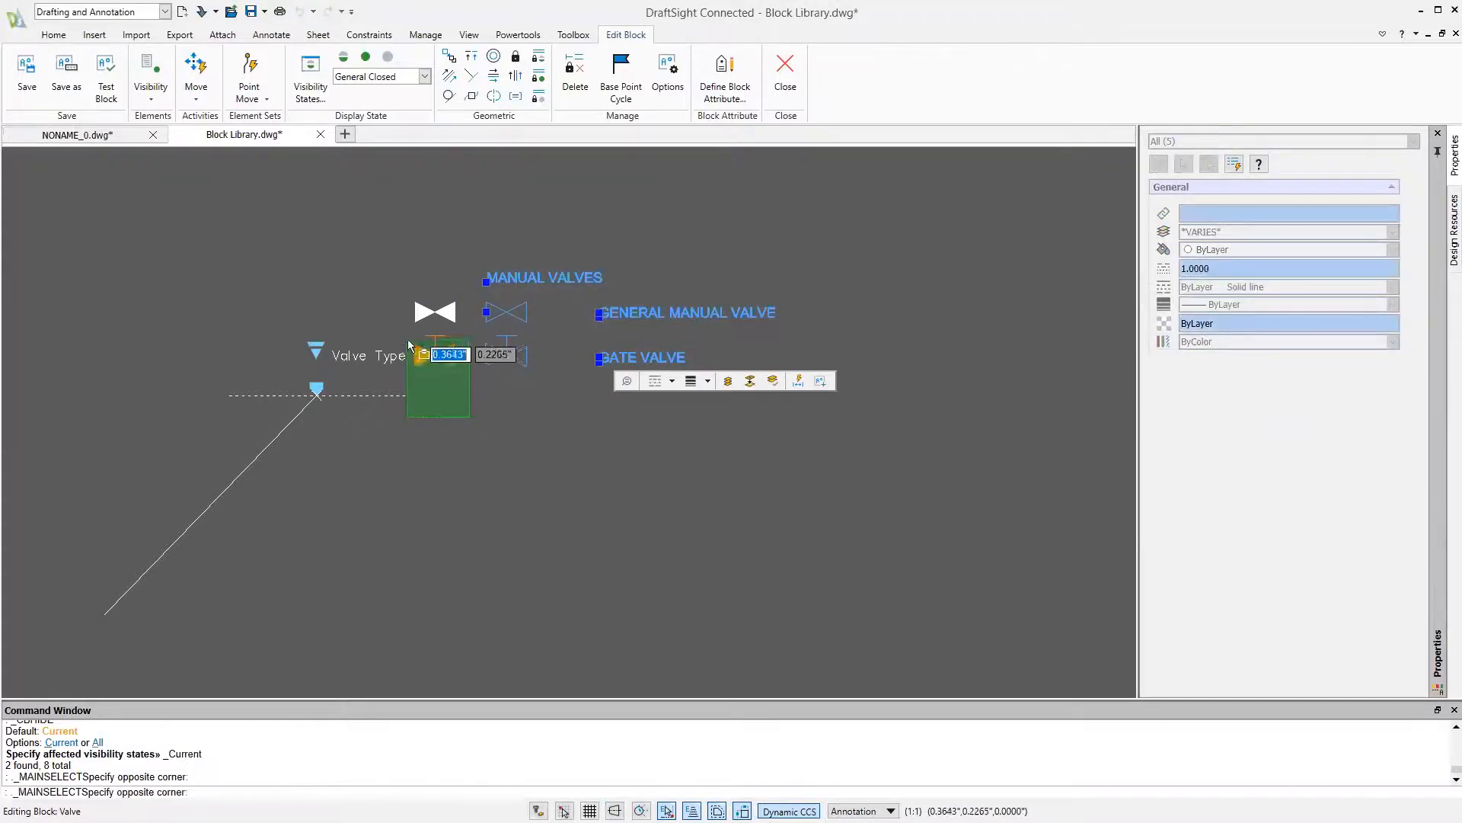
left_click(409, 355)
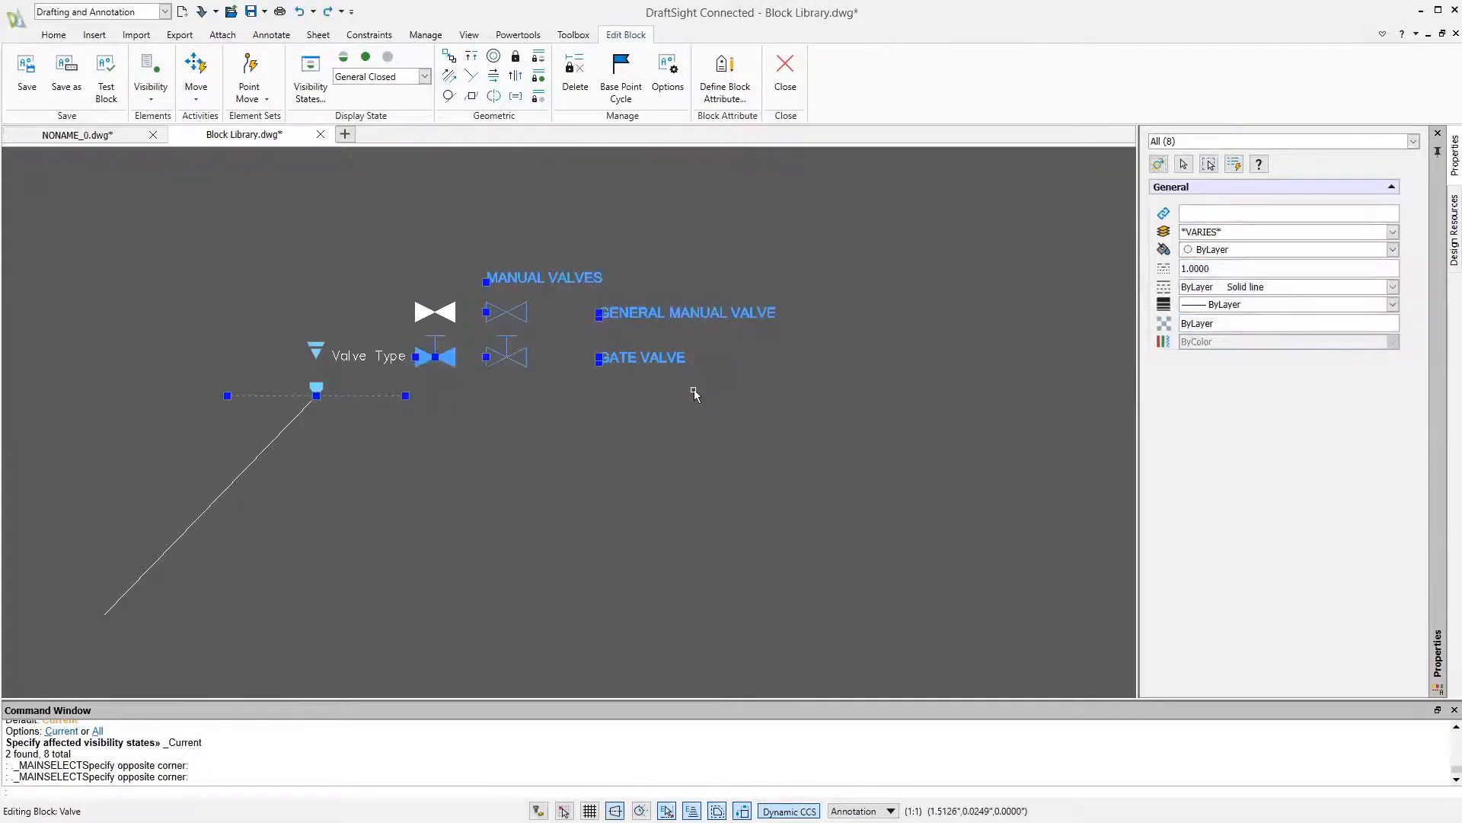
key("Escape")
Hide the heading, labels, outlined general valve and both gate valves in the General Closed state, and switch to the General state
left_click(766, 230)
left_click(470, 400)
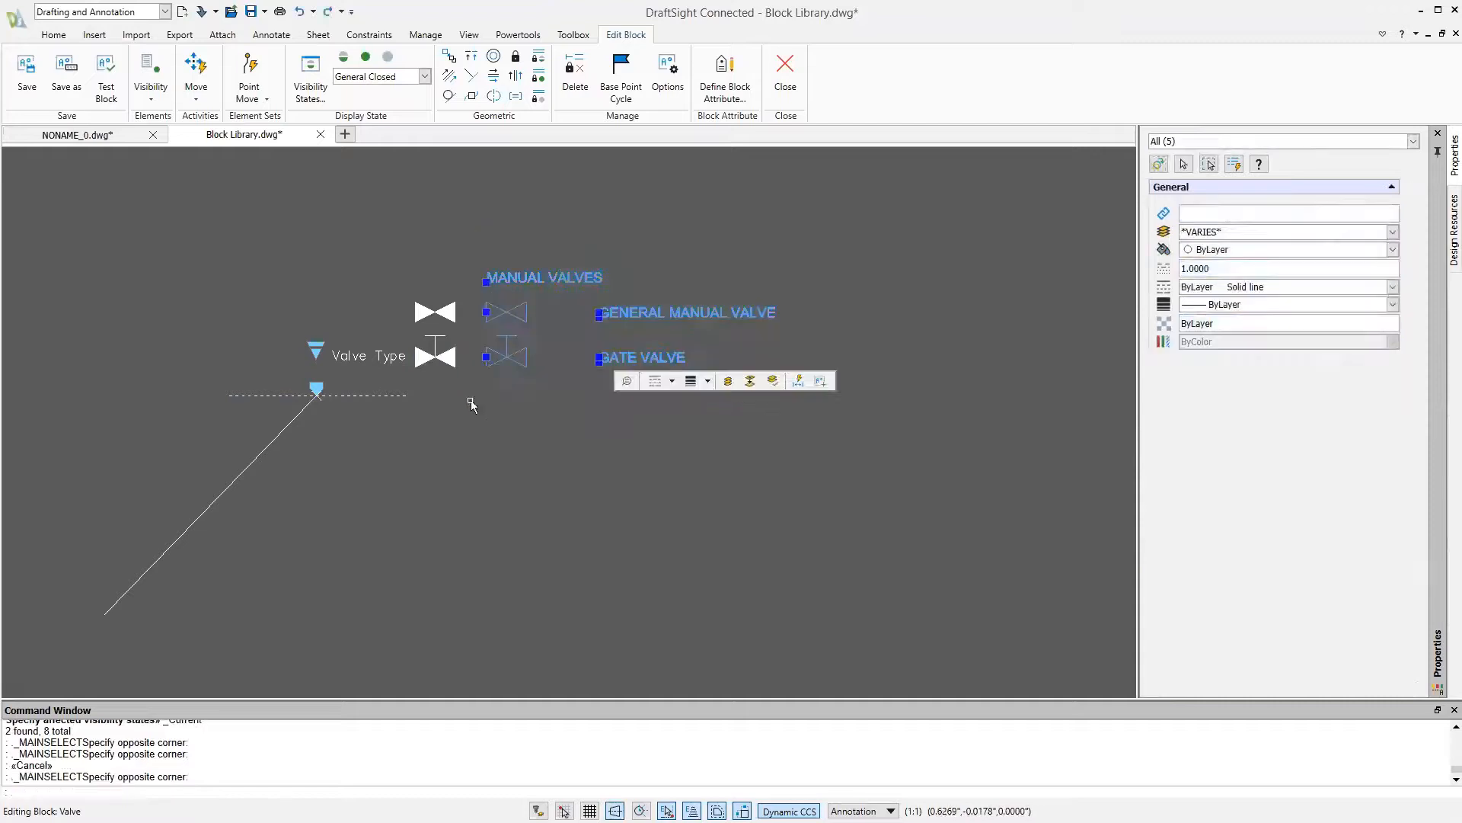
left_click(480, 415)
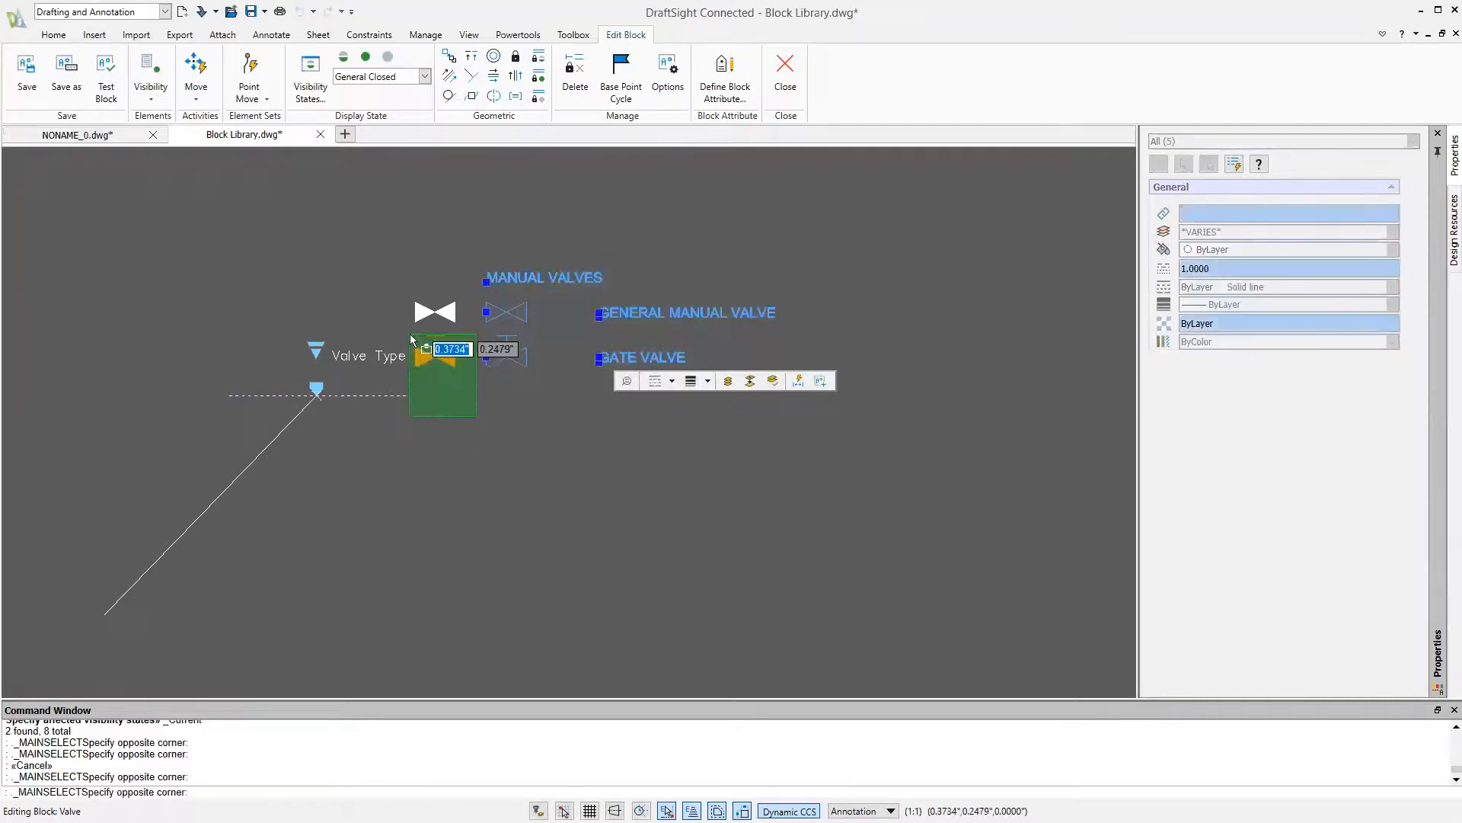
left_click(415, 351)
left_click(390, 58)
left_click(397, 77)
left_click(403, 94)
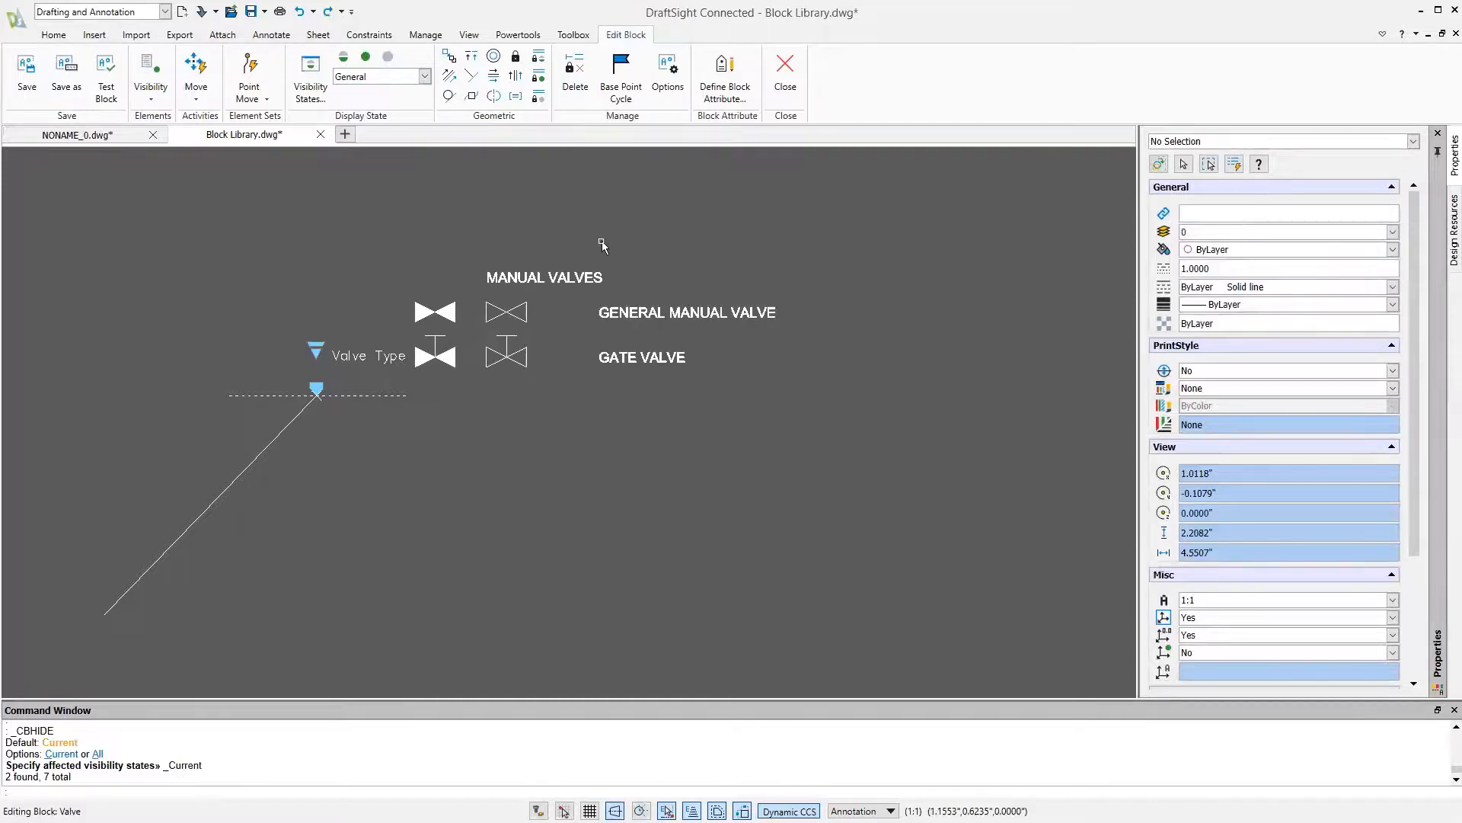
Hide the heading, labels, filled general valve and both gate valves in the General state
left_click(479, 256)
left_click(416, 400)
left_click(837, 267)
left_click(579, 409)
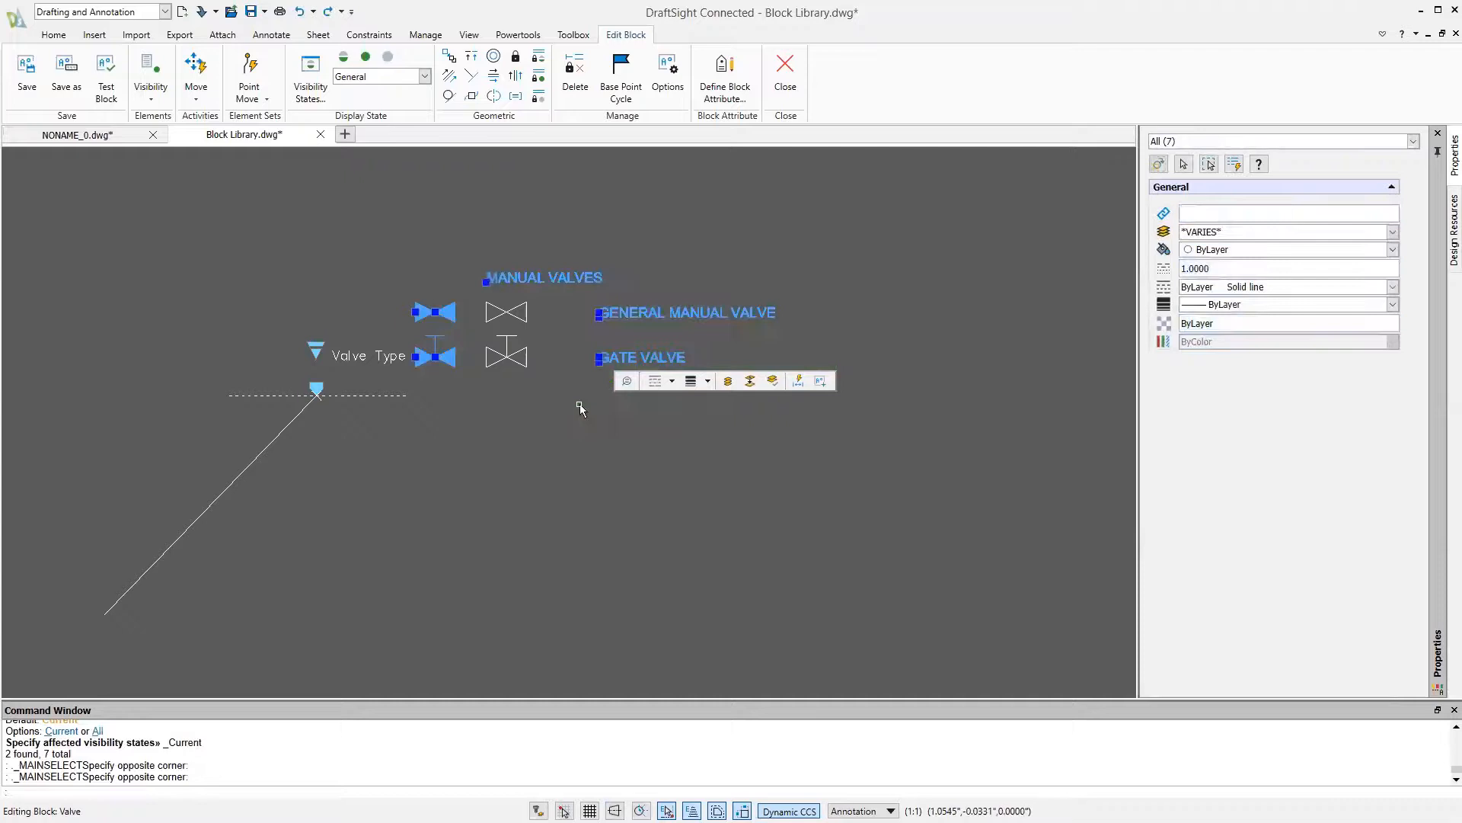
left_click(559, 333)
left_click(479, 378)
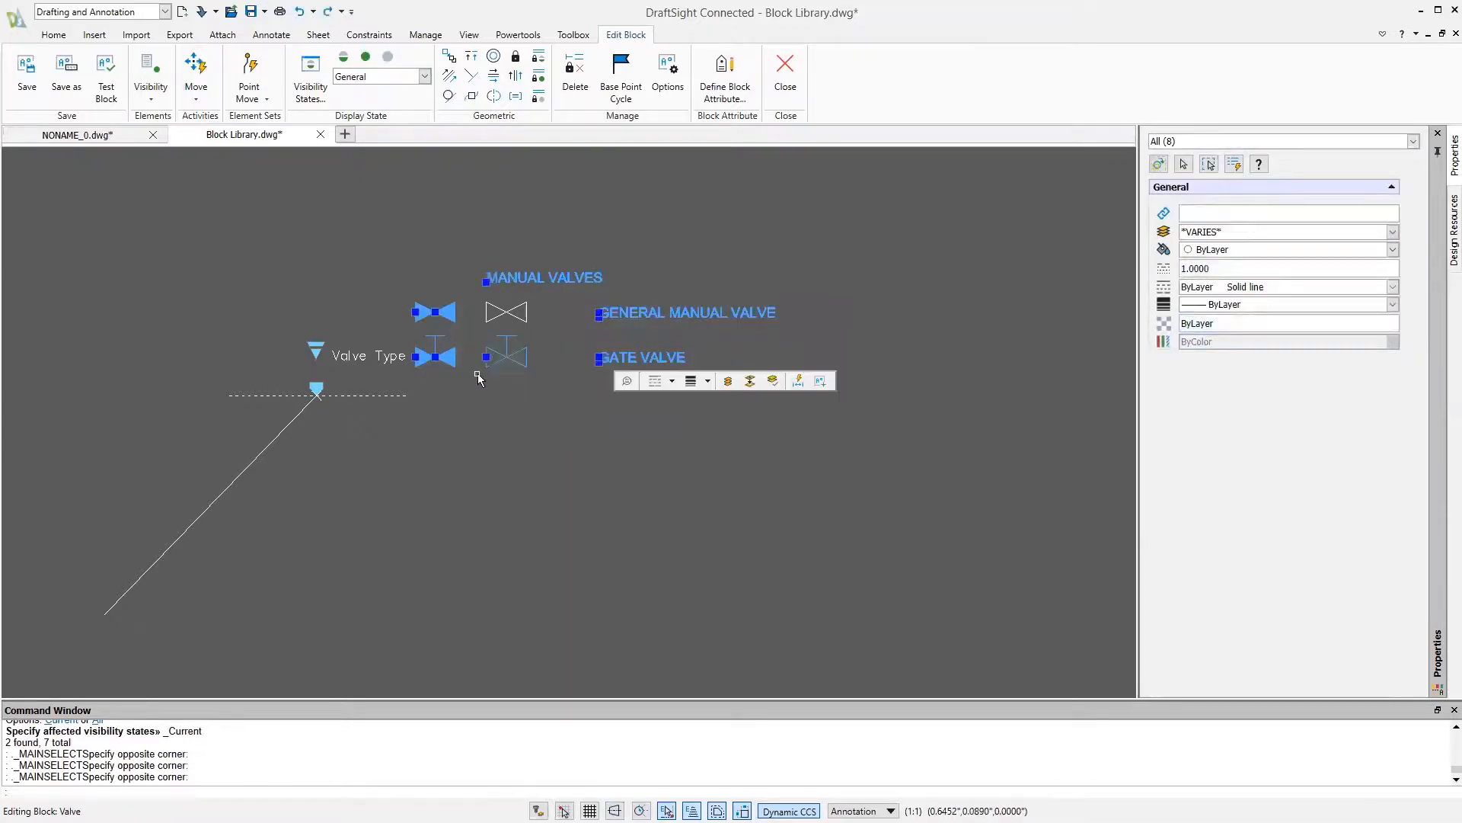
left_click(388, 58)
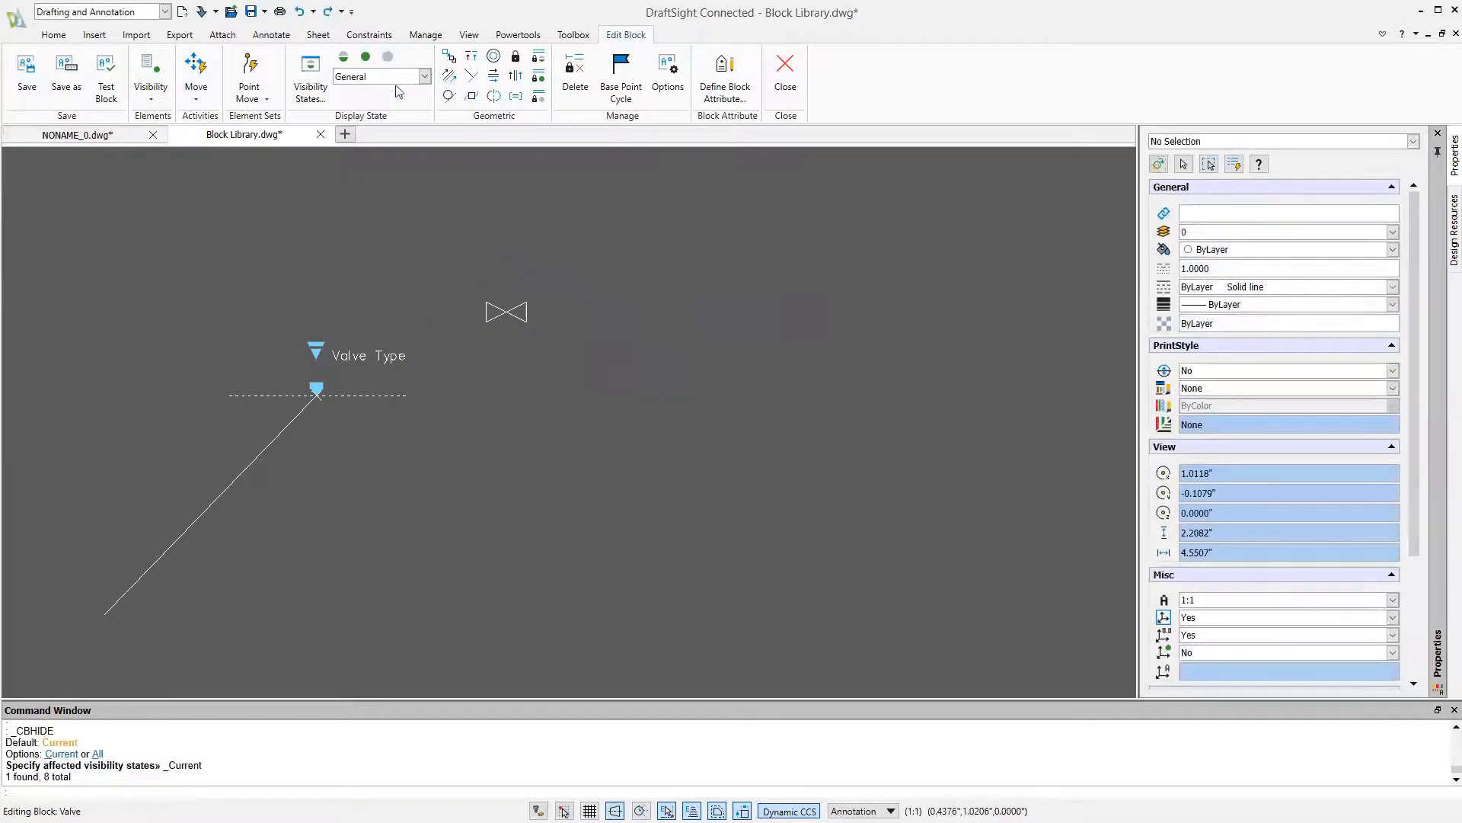
Check the symbols shown in the General Closed and Gate states, and return to the General state
left_click(396, 79)
left_click(394, 105)
left_click(391, 79)
left_click(389, 115)
left_click(389, 81)
left_click(387, 91)
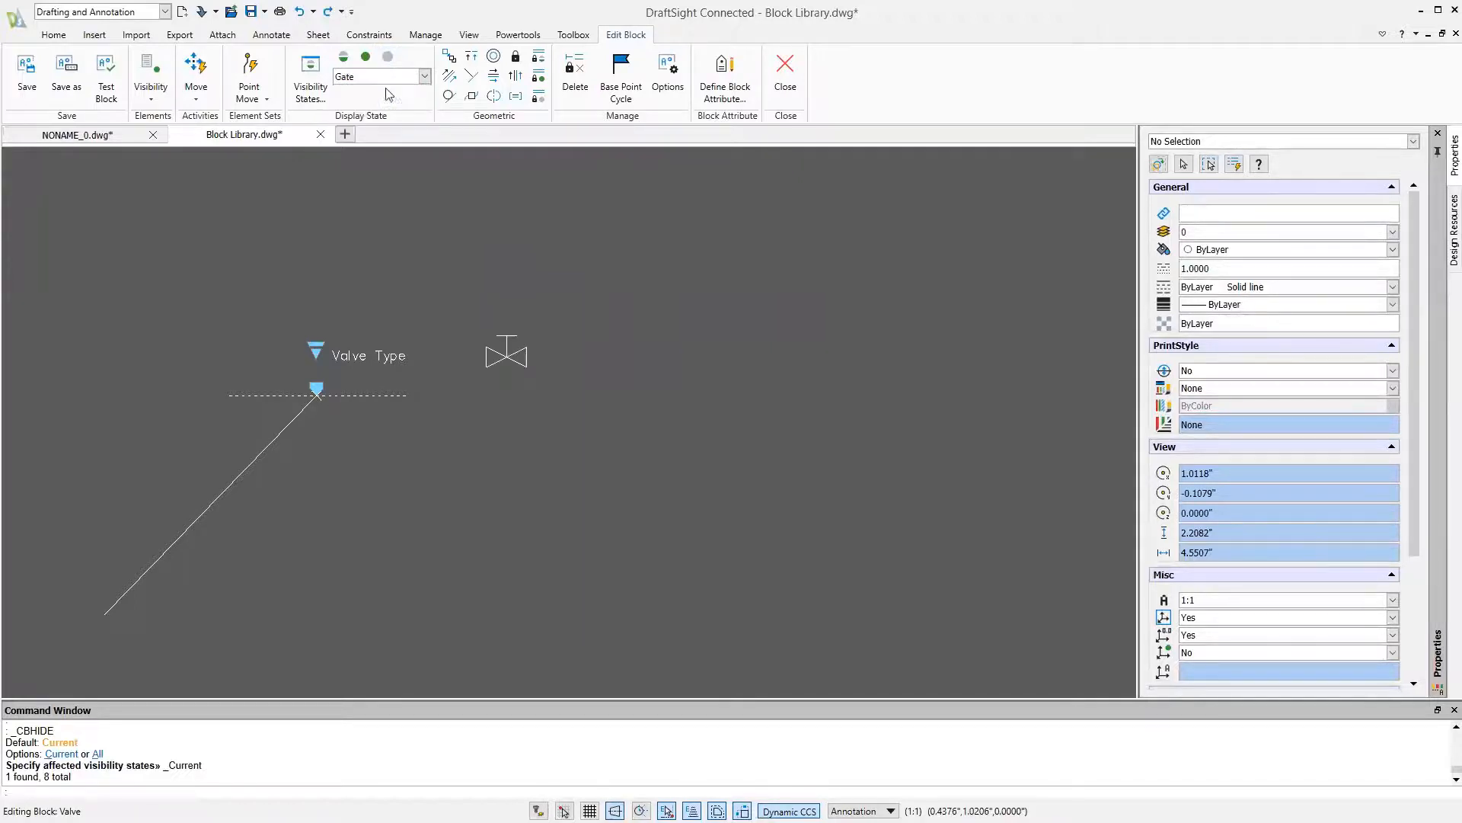
Move the outlined general valve by its centre onto the alignment point in the General state
left_click(554, 256)
left_click(455, 341)
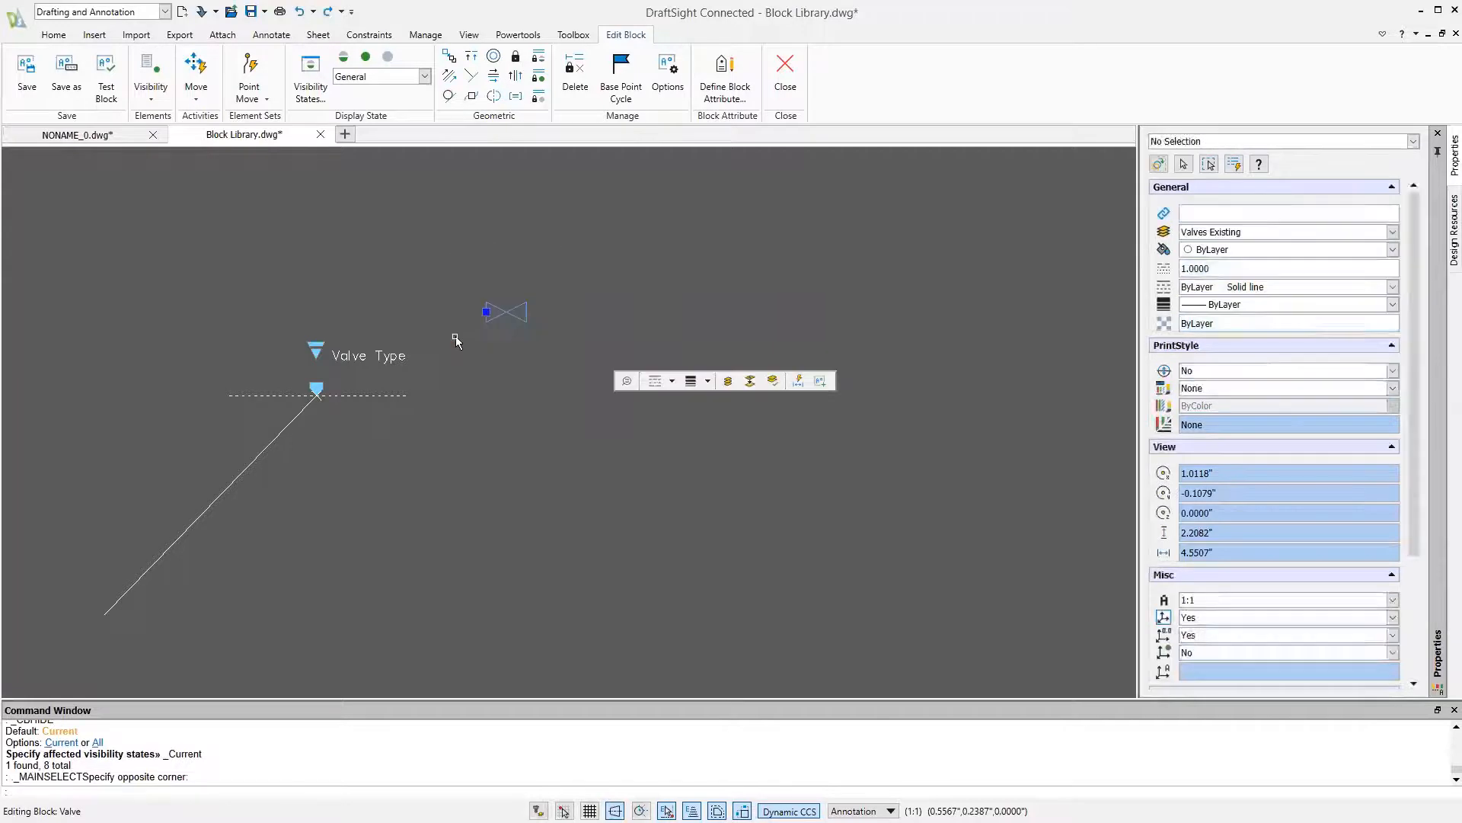
type("move")
key("Return")
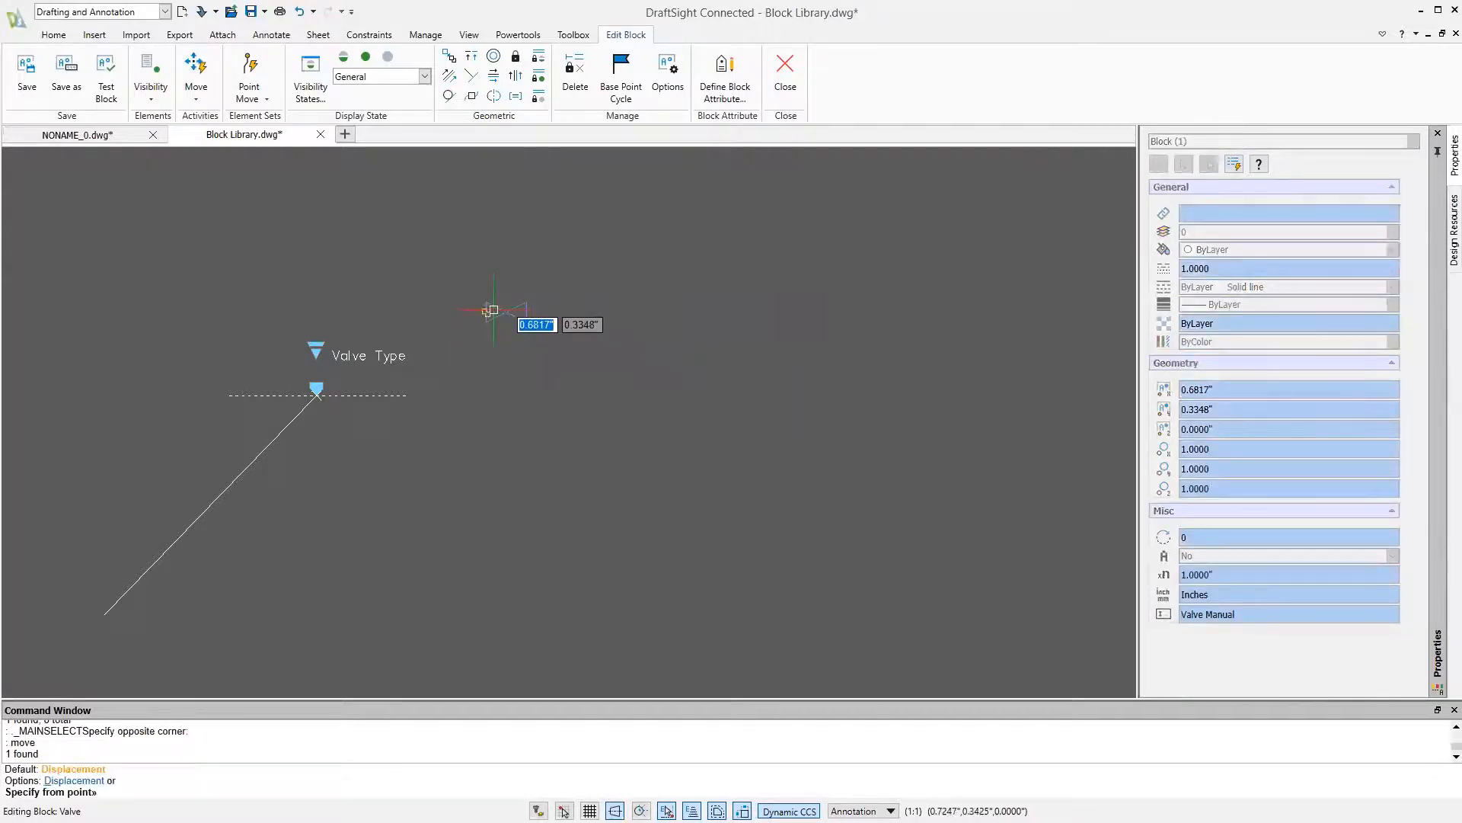
left_click(506, 311)
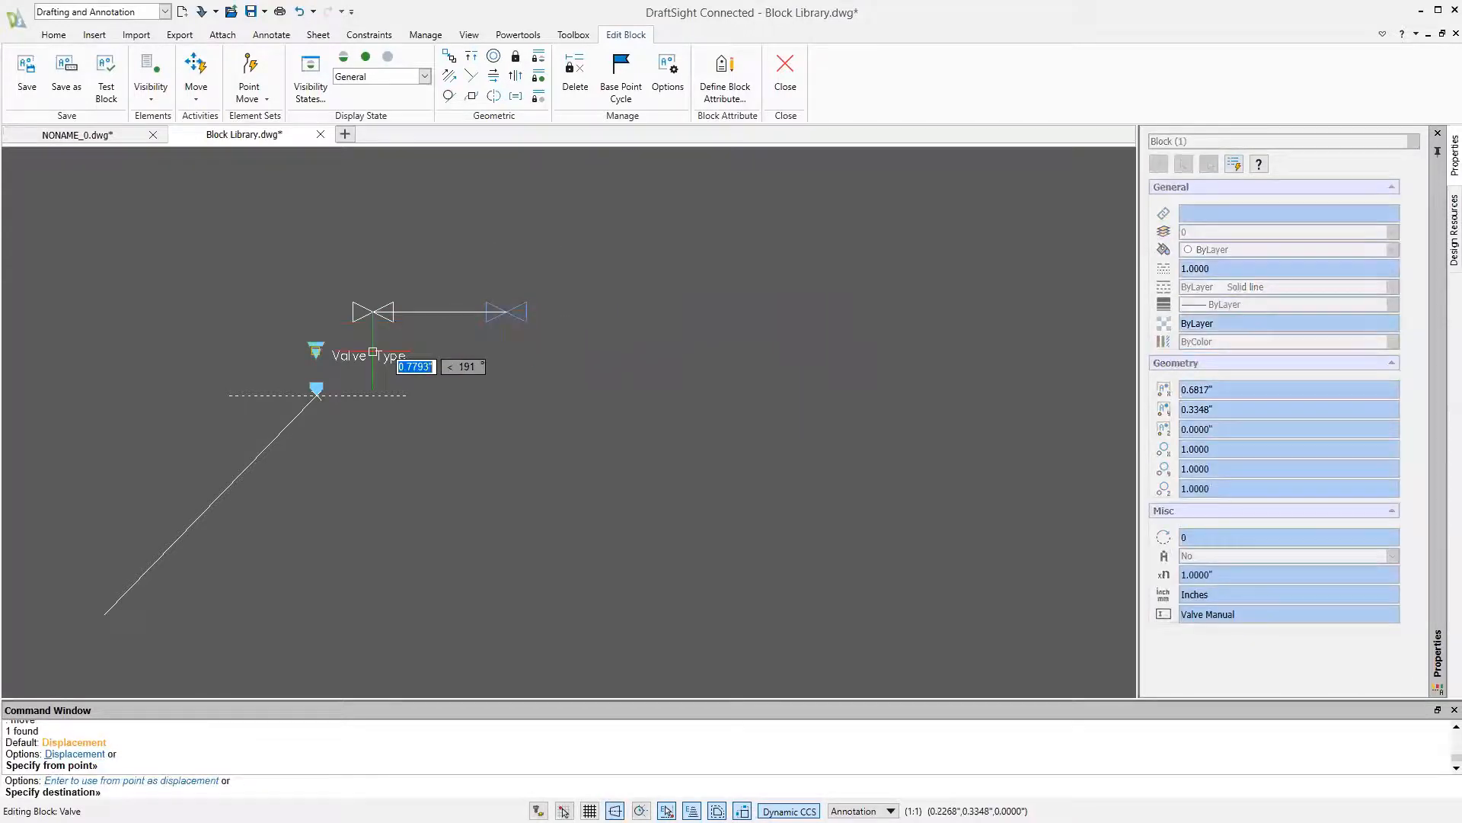
left_click(316, 394)
Switch to the General Closed state and move the filled general valve by its centre onto the alignment point
left_click(370, 80)
left_click(373, 103)
key("Return")
left_click(506, 267)
left_click(393, 329)
key("Return")
left_click(427, 314)
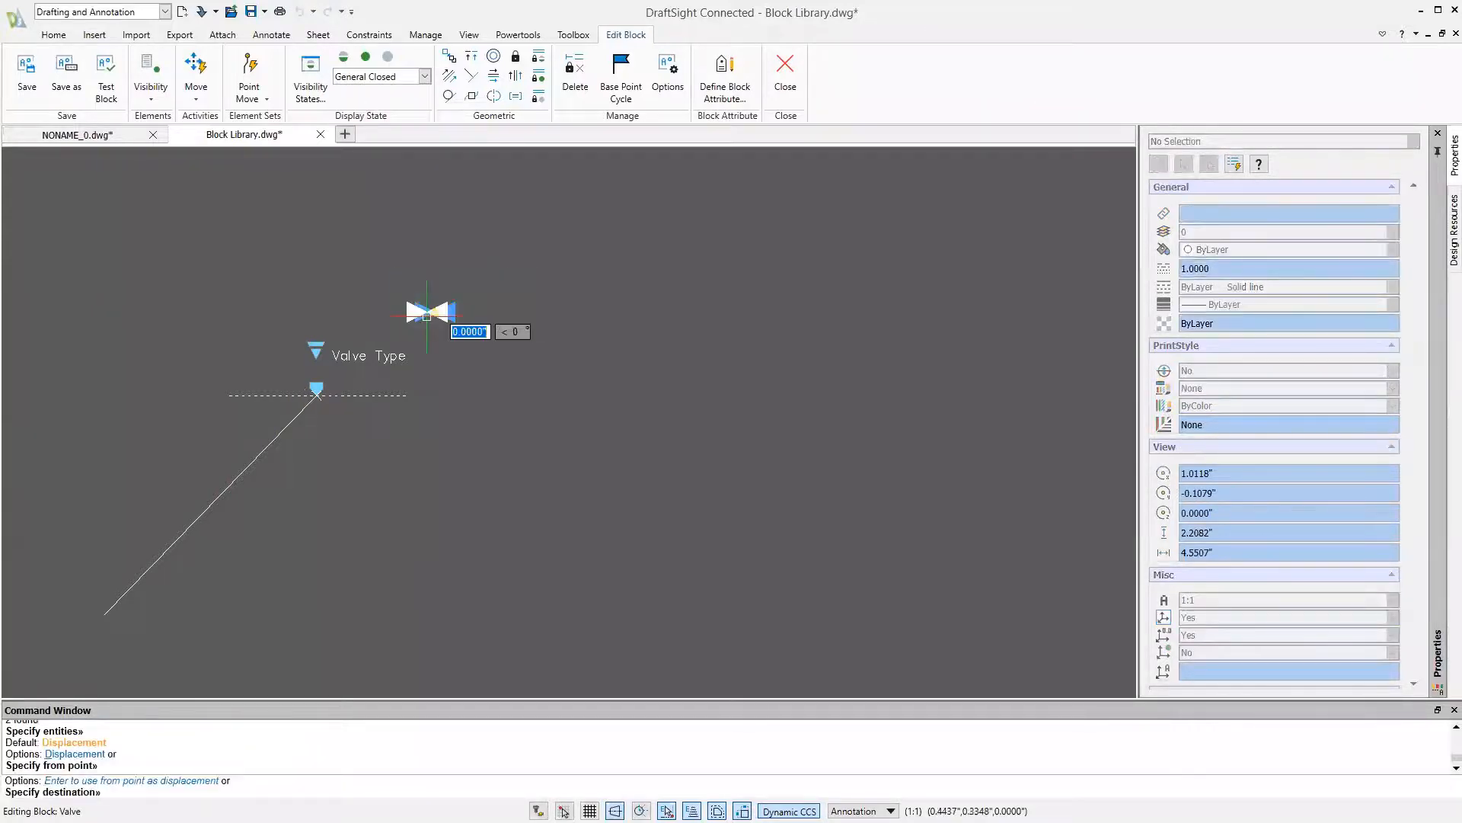
left_click(316, 394)
Switch to the Gate state and move the outlined gate valve by its body centre onto the alignment point
left_click(373, 77)
left_click(347, 115)
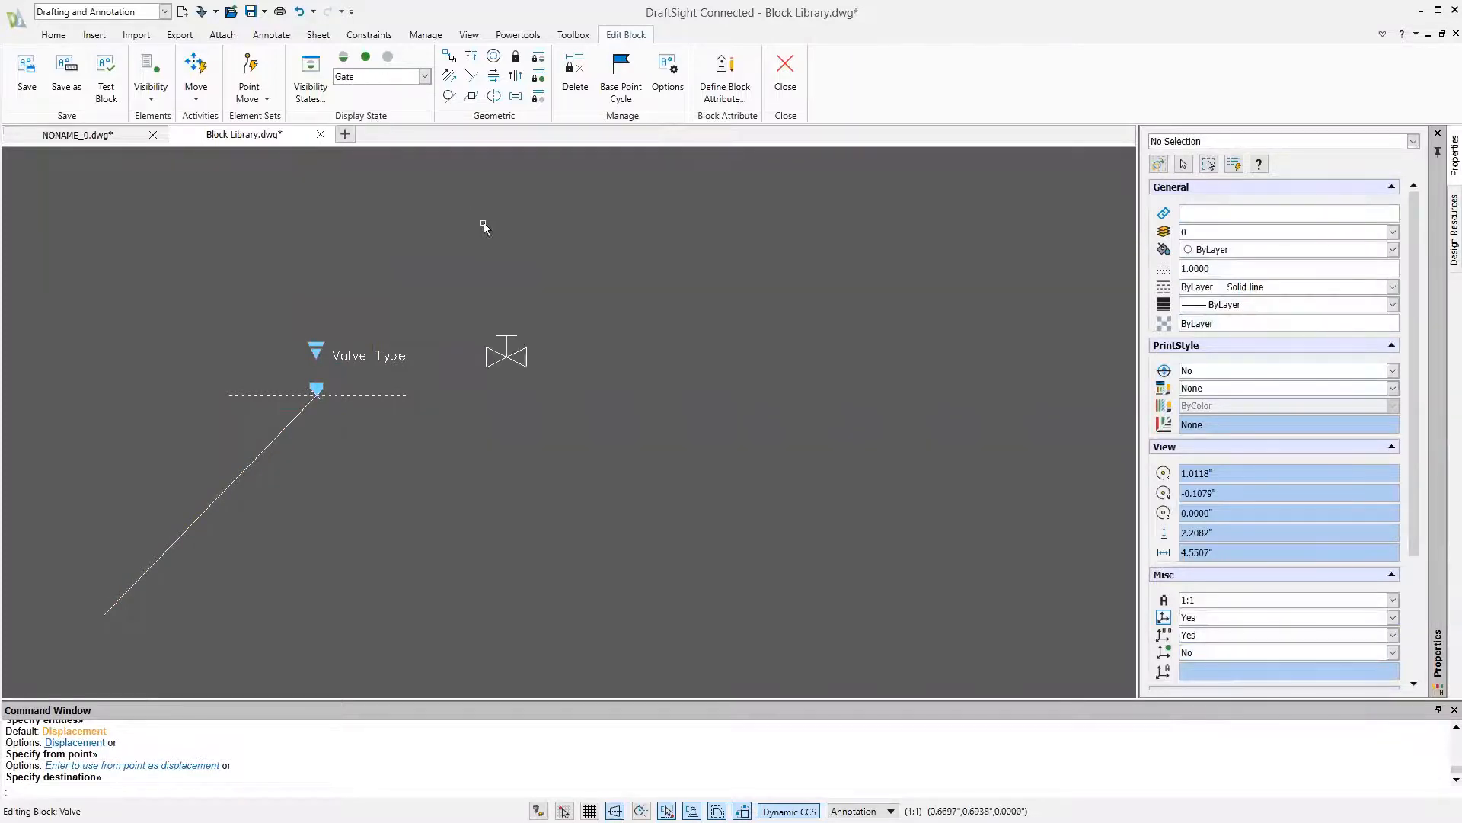
type("m")
key("Return")
left_click(552, 280)
left_click(522, 390)
key("Return")
left_click(506, 354)
left_click(316, 395)
Switch to the Gate Closed state and move the filled gate valve by its body centre onto the alignment point
left_click(425, 76)
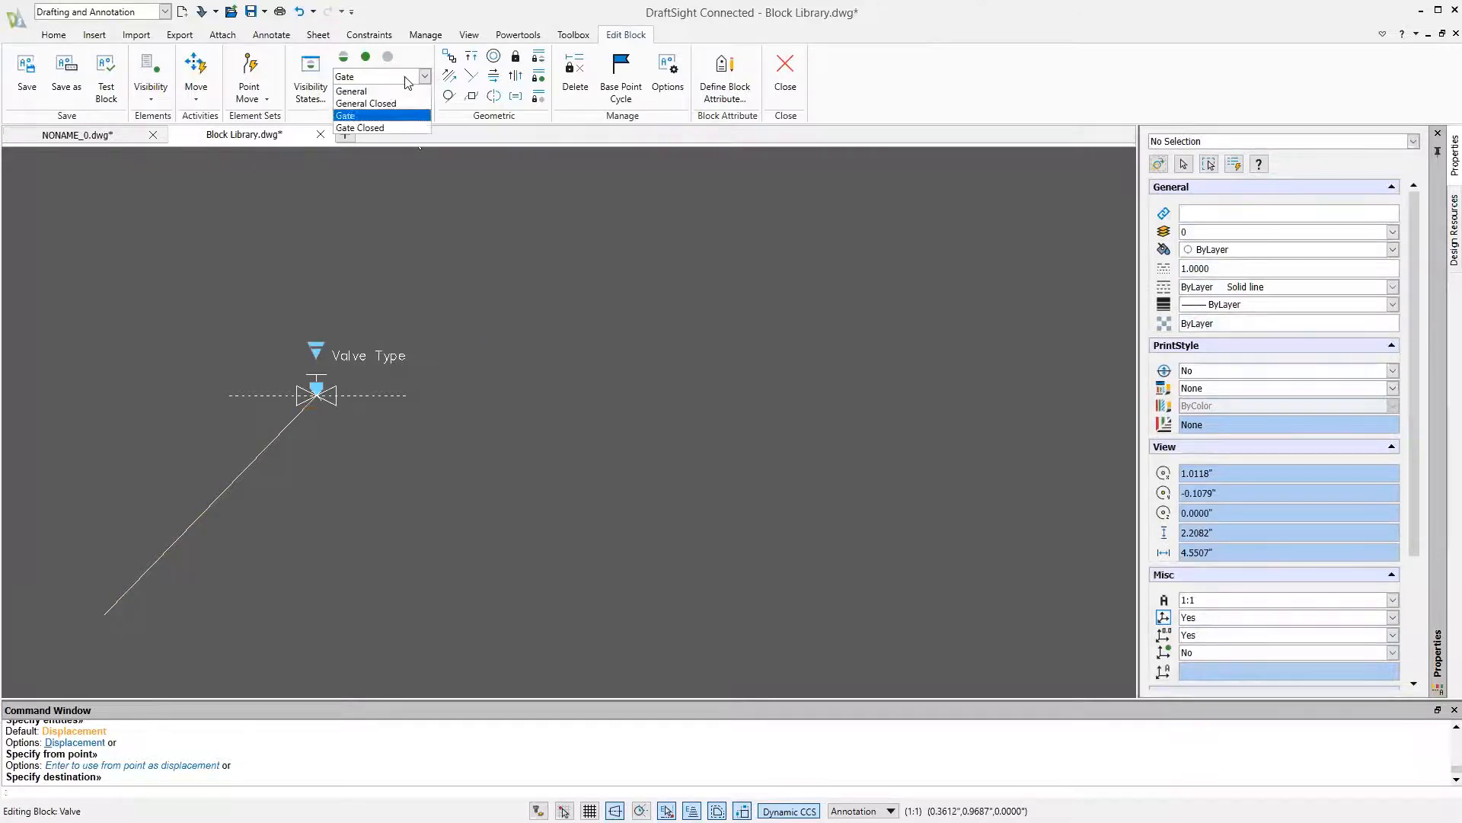
left_click(358, 121)
type("m")
key("Return")
left_click(528, 305)
left_click(424, 395)
key("Return")
left_click(427, 363)
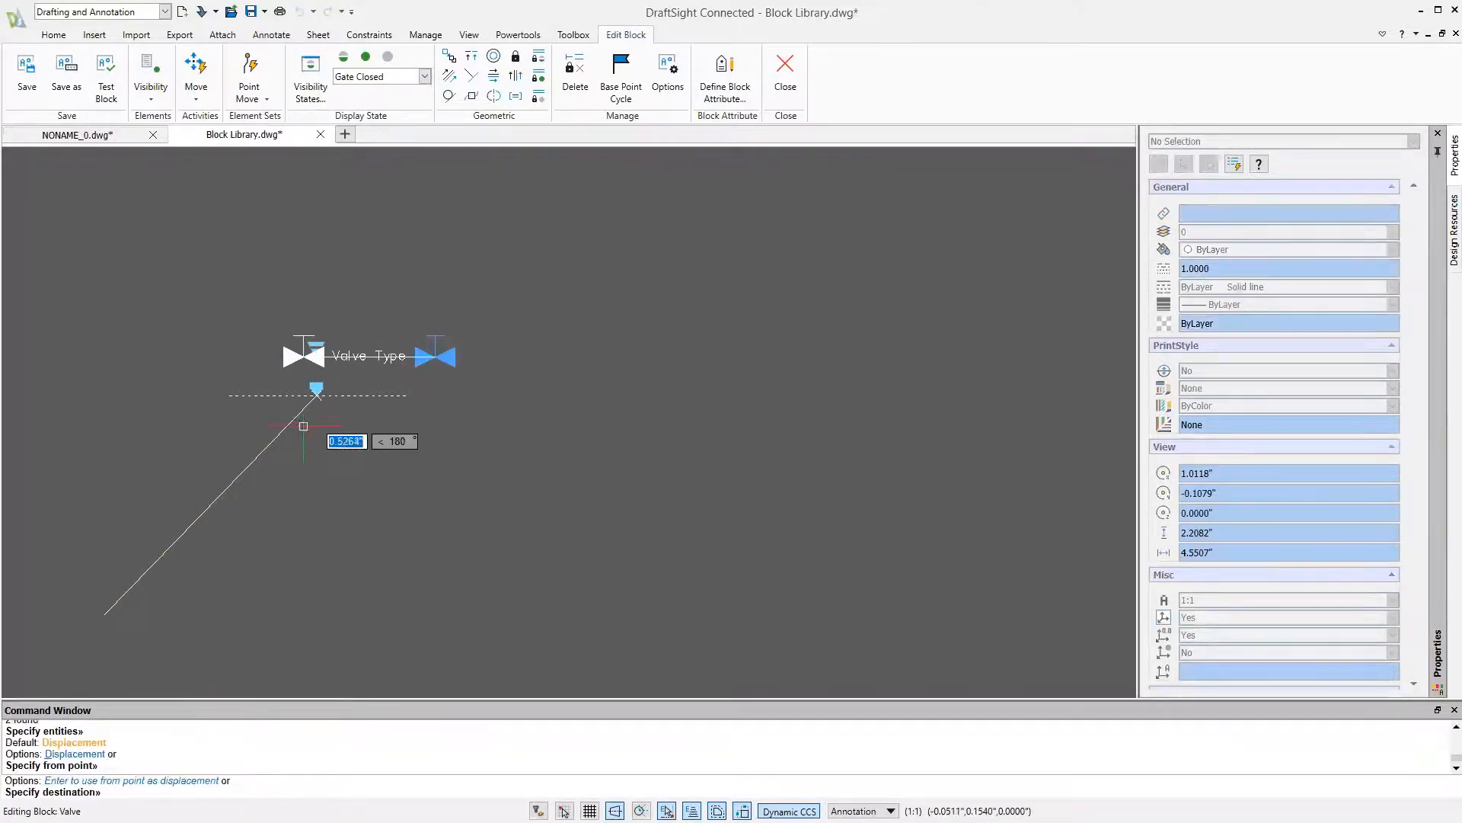
left_click(316, 394)
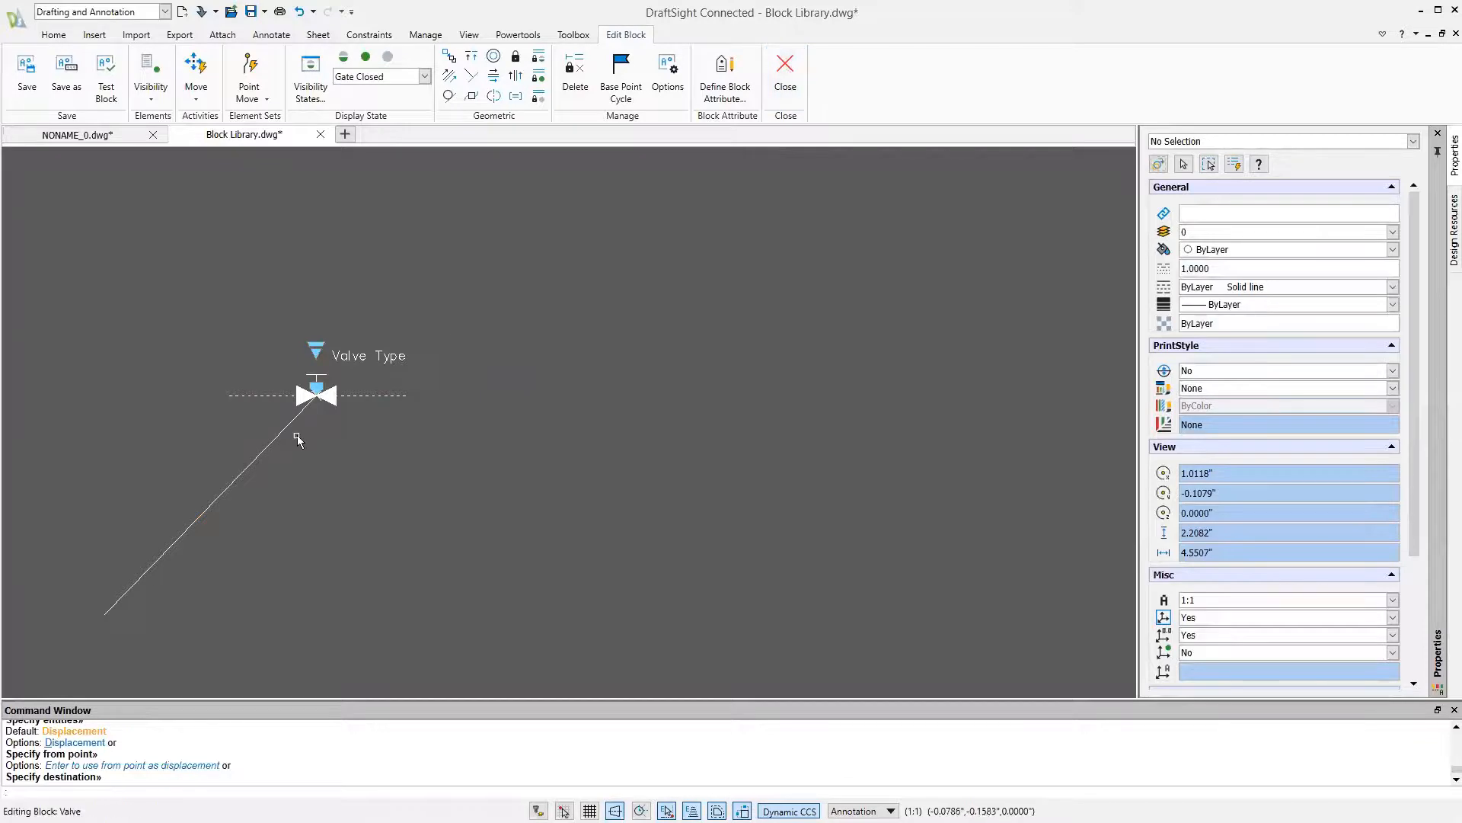
Delete the leftover diagonal line from the Valve block, and close the block editor with the changes saved
left_click_drag(290, 476, 77, 478)
key("Delete")
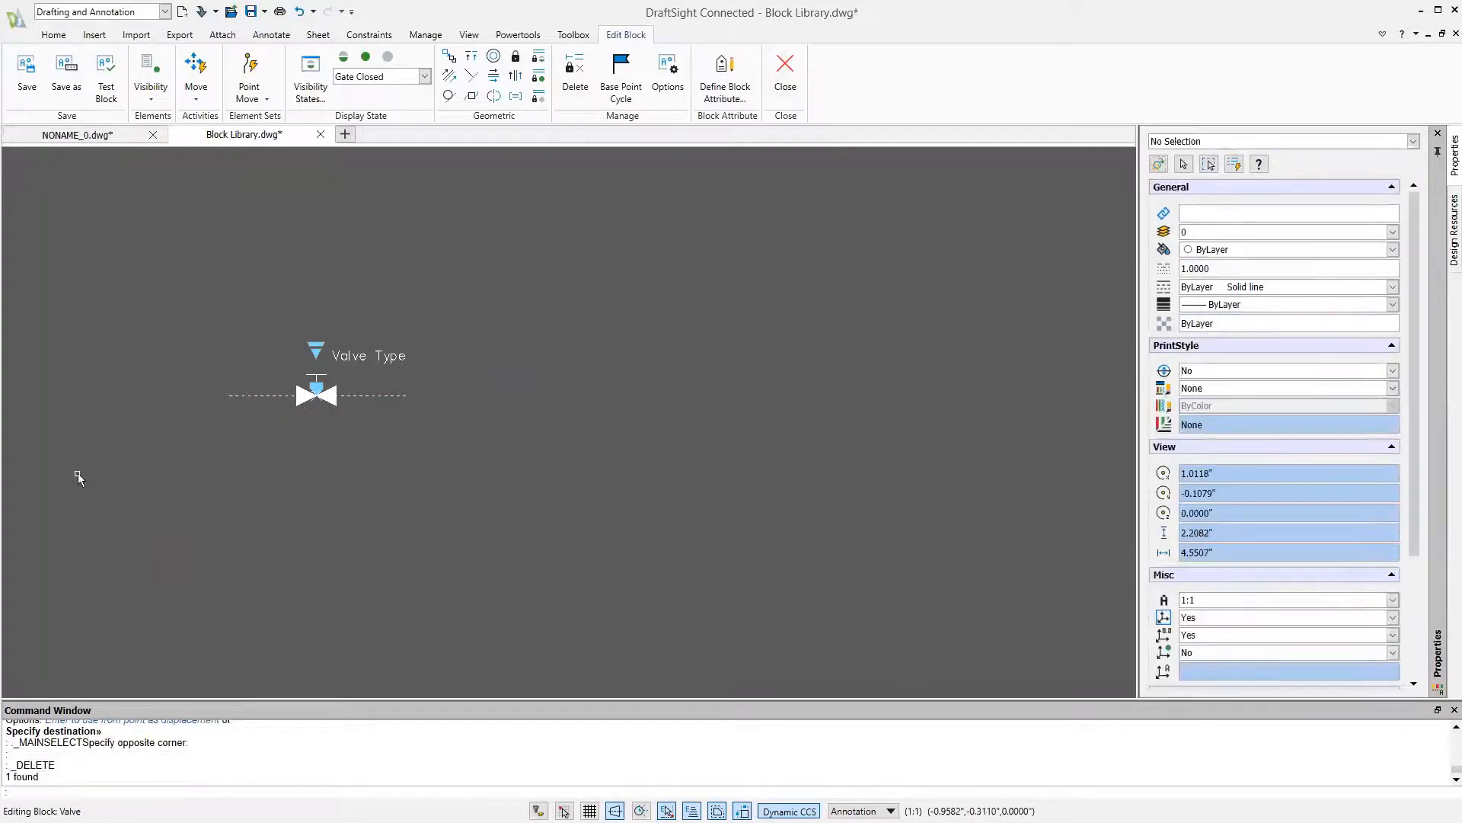
left_click(785, 76)
left_click(707, 426)
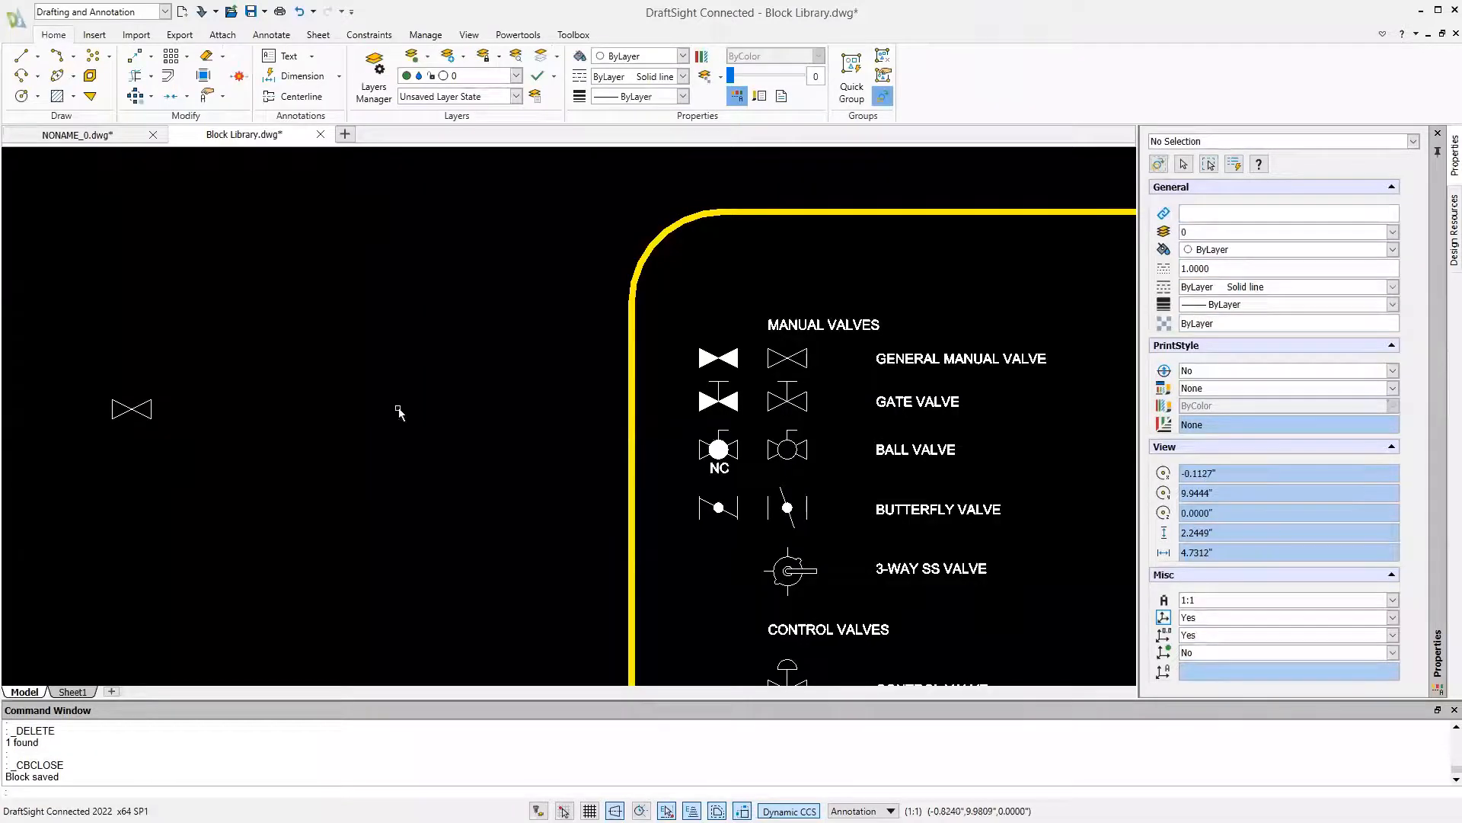
Draw a horizontal line above the valve block and continue it with a vertical line straight down from its right end
scroll(438, 416, "up", 2)
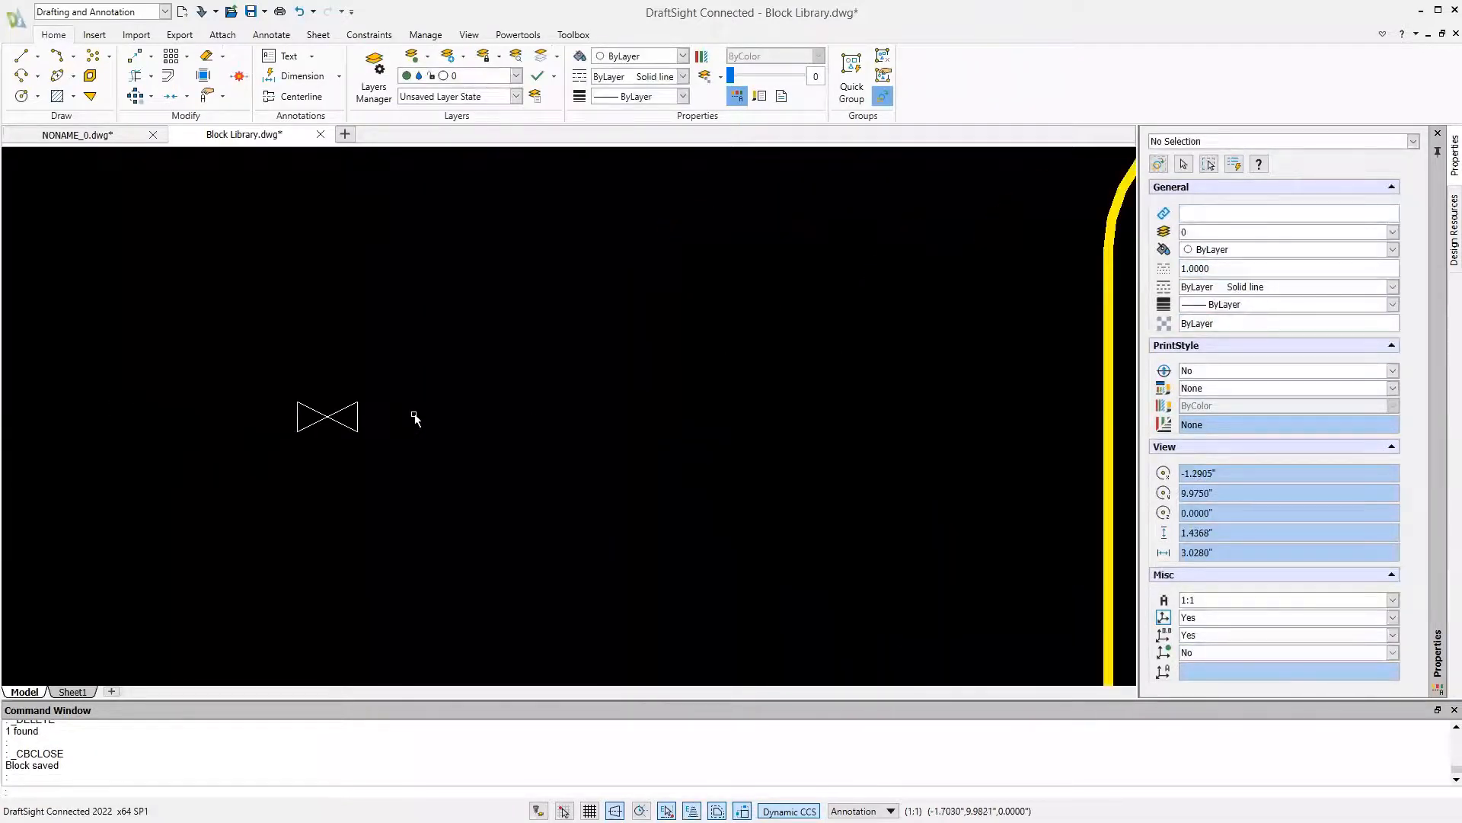
key("l")
key("Return")
left_click(273, 329)
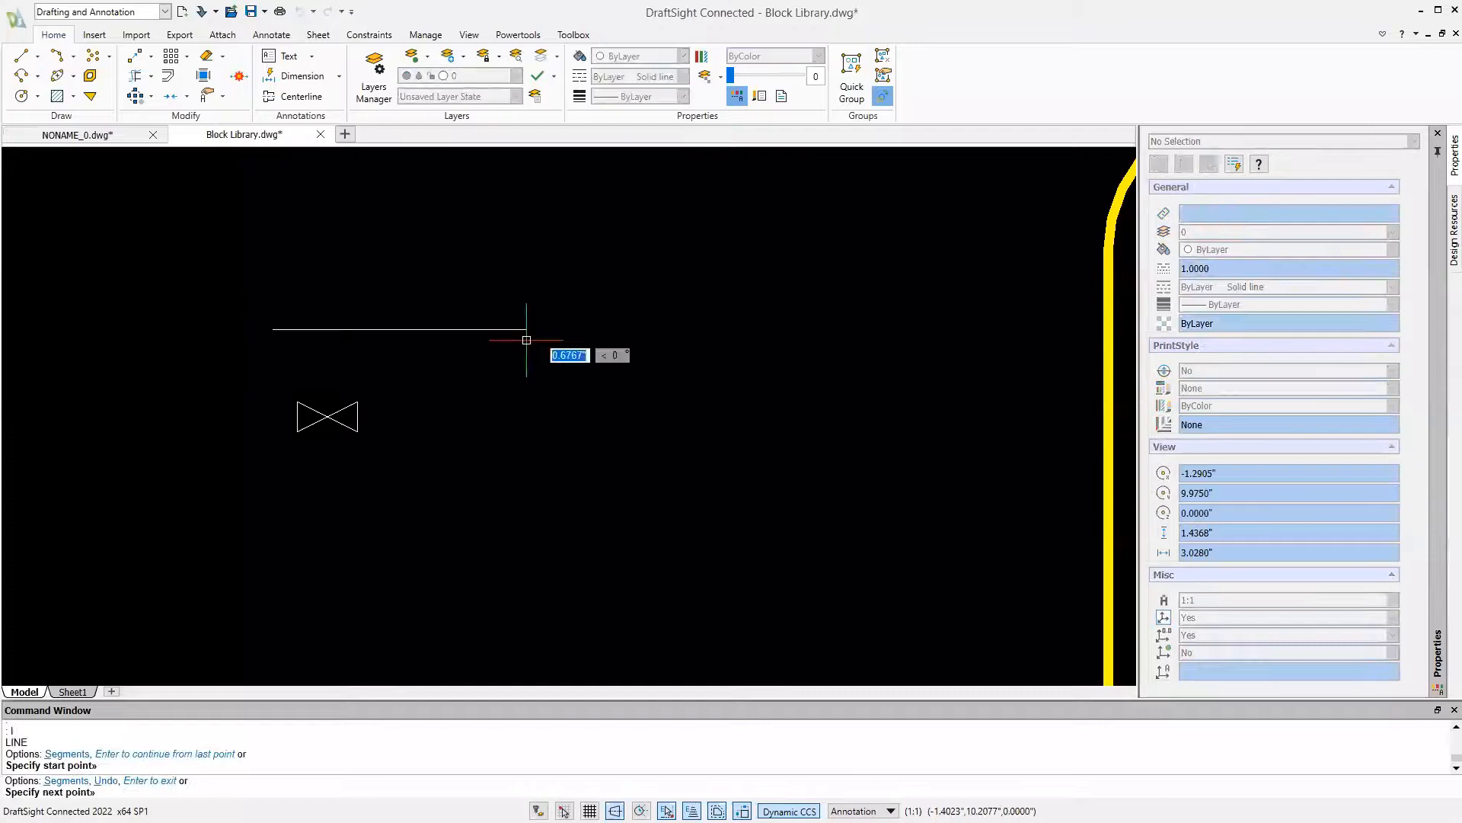
left_click(656, 329)
left_click(621, 596)
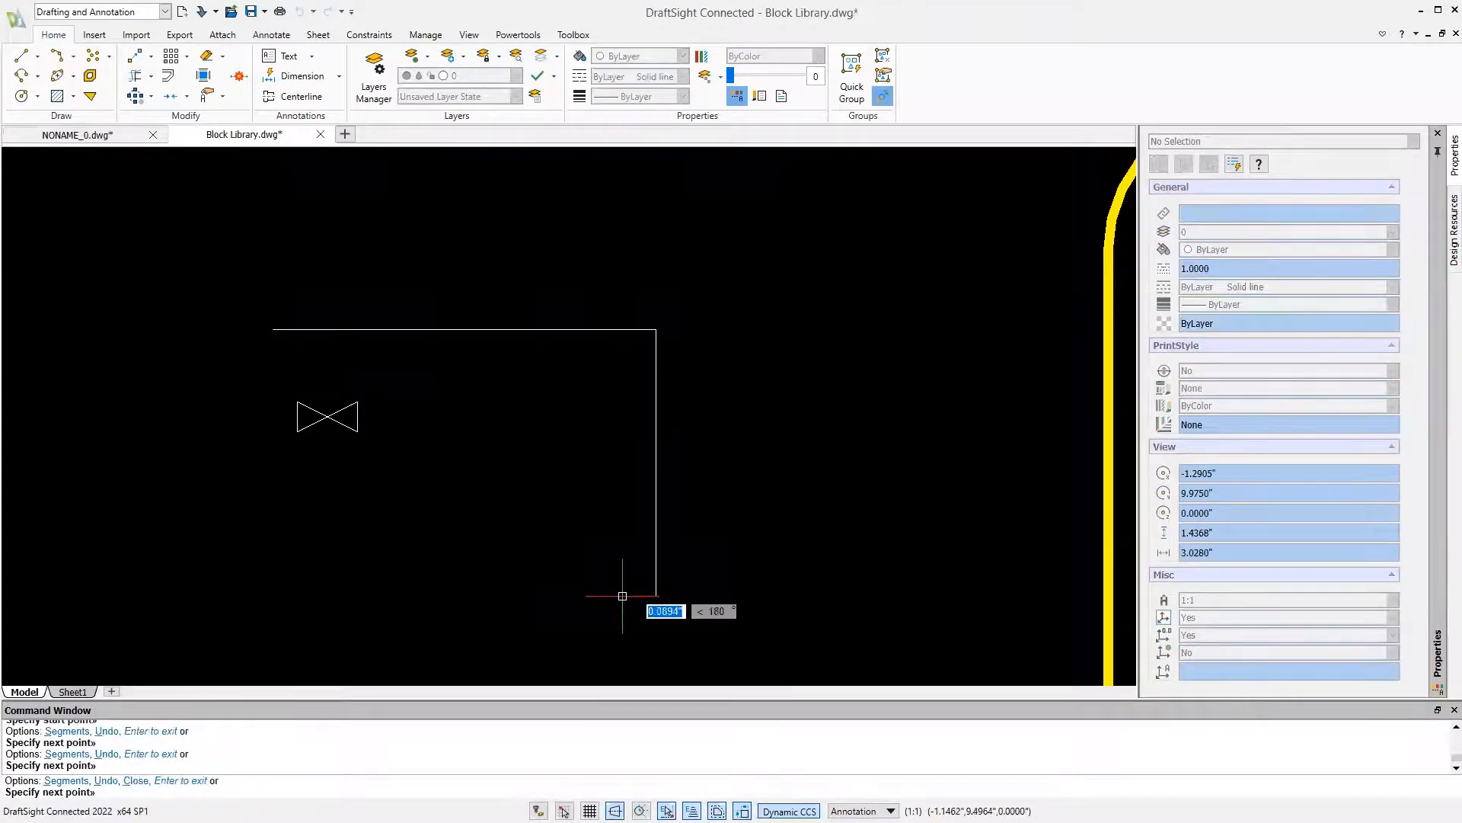
key("Escape")
Set the inserted valve block's visibility state to General Closed
left_click(361, 421)
key("Escape")
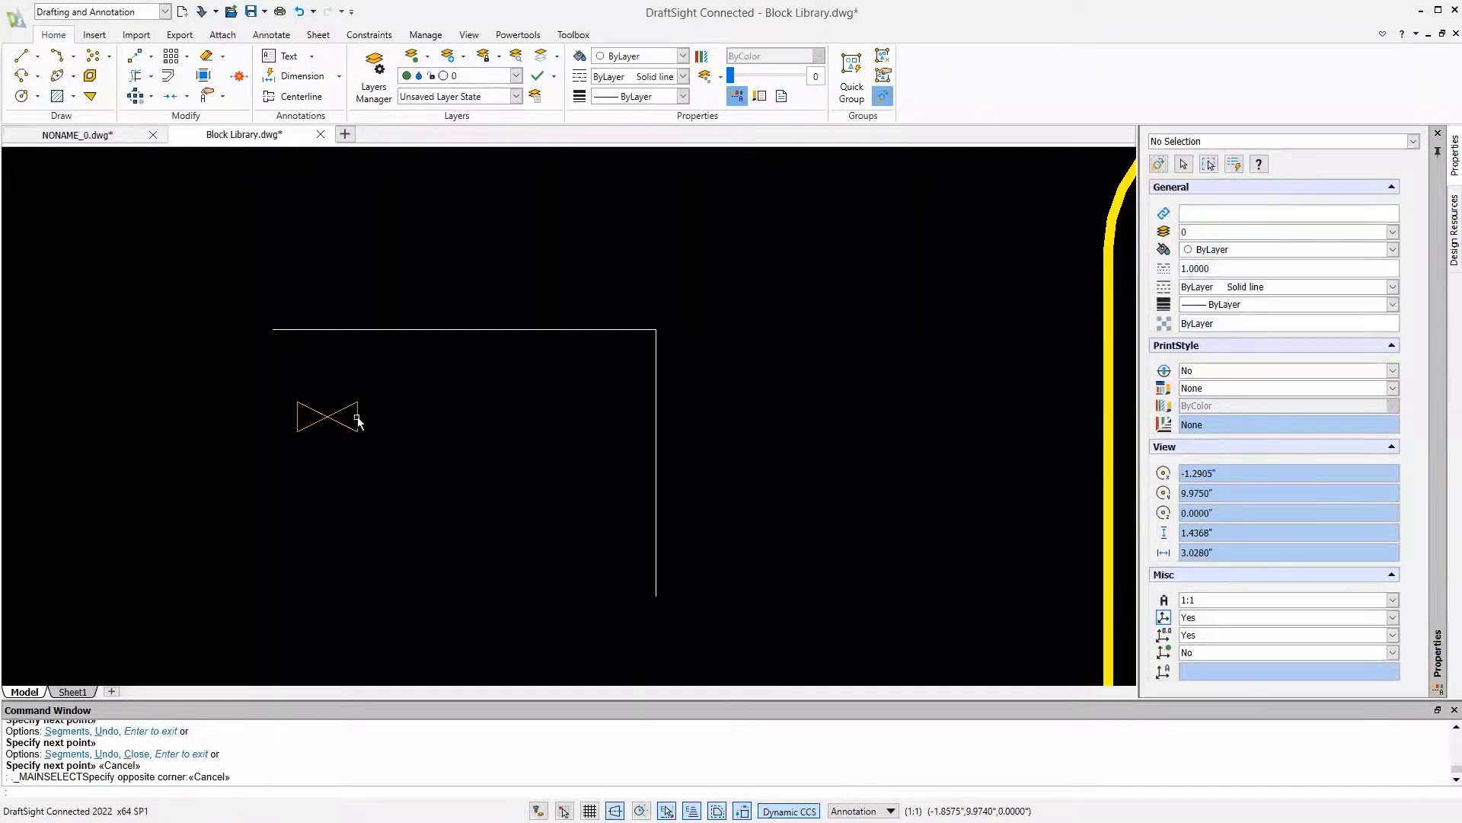
left_click(360, 421)
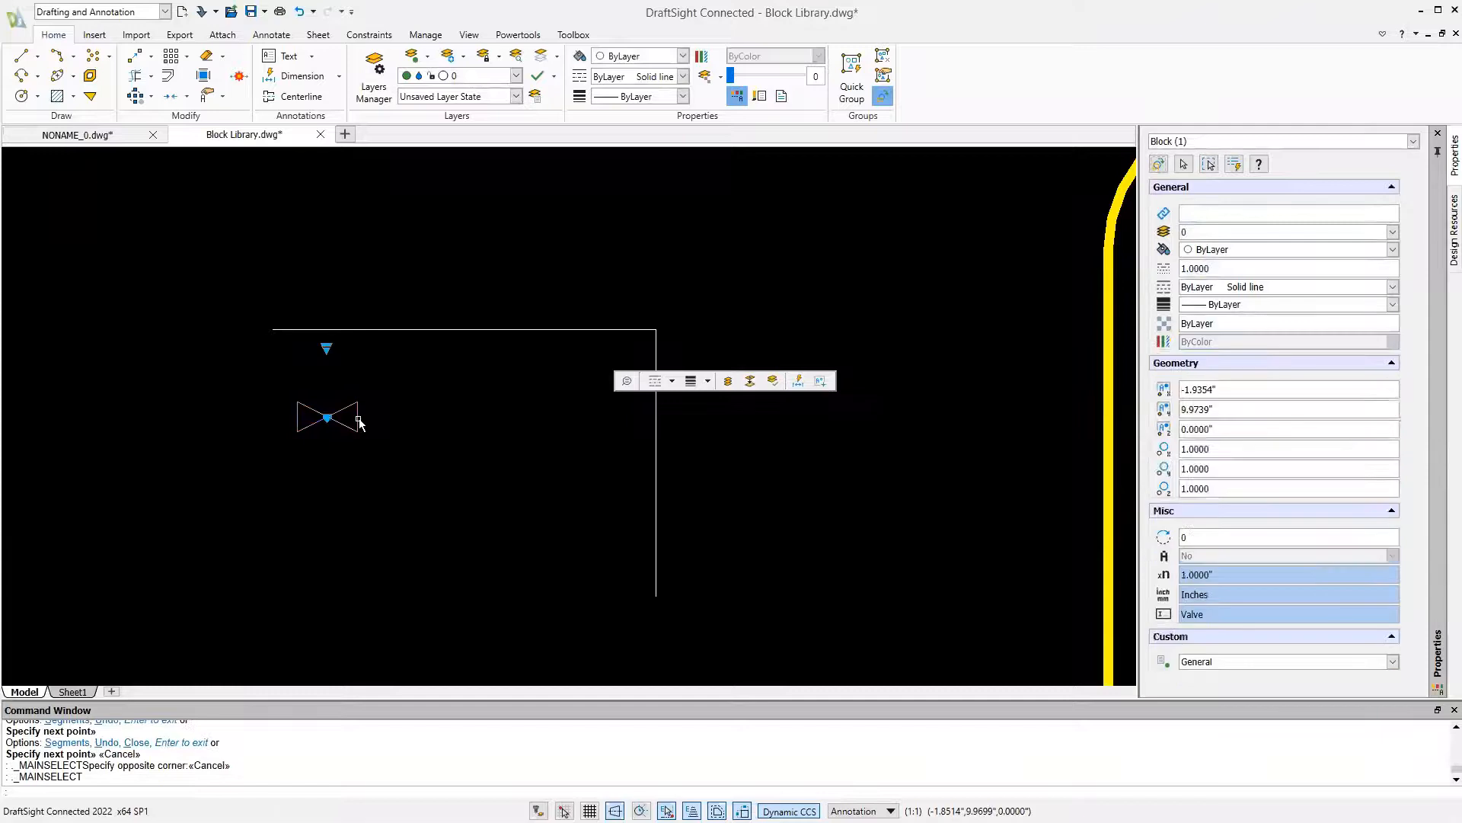
left_click(327, 350)
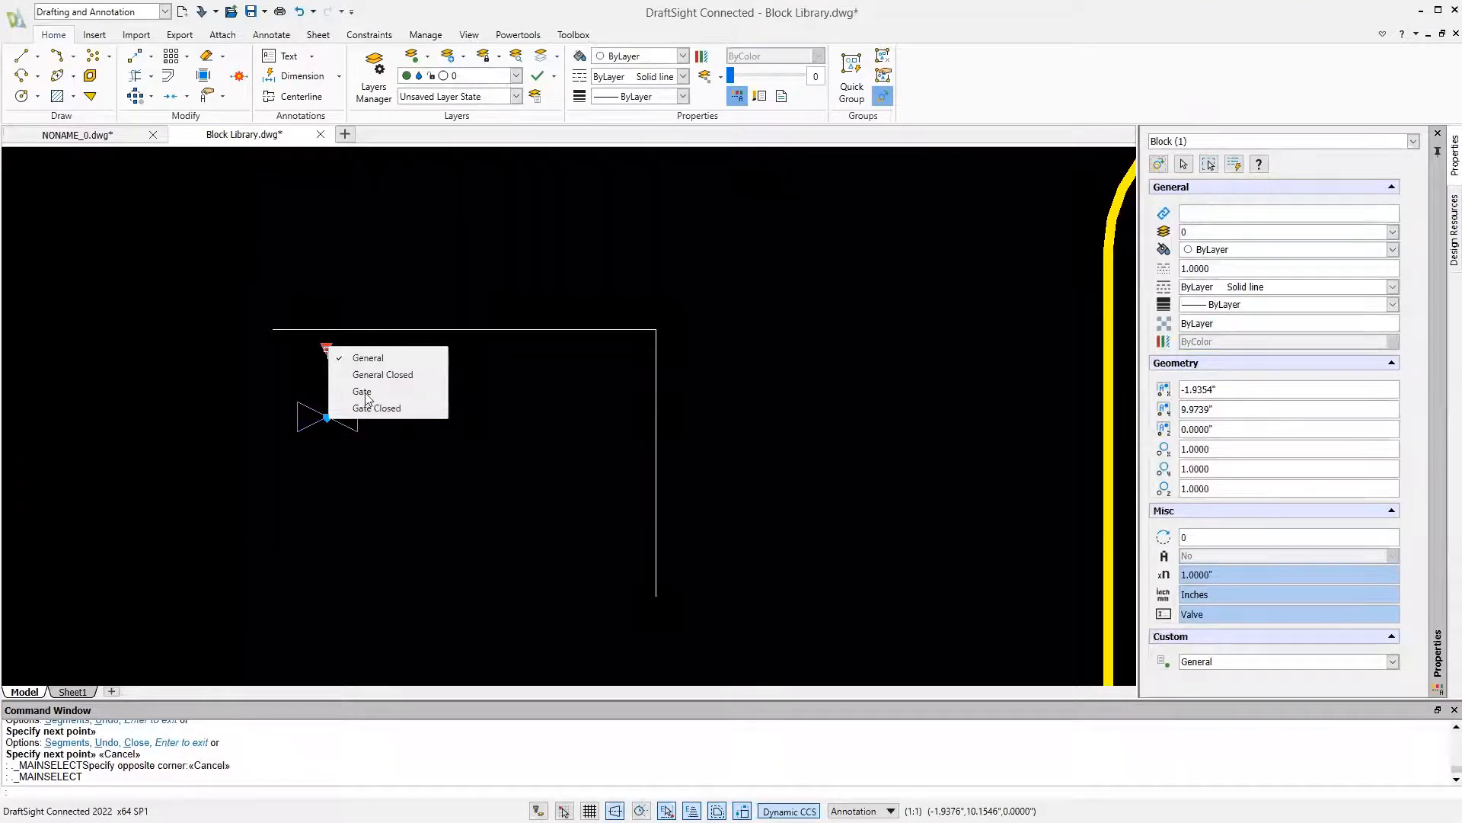
left_click(369, 376)
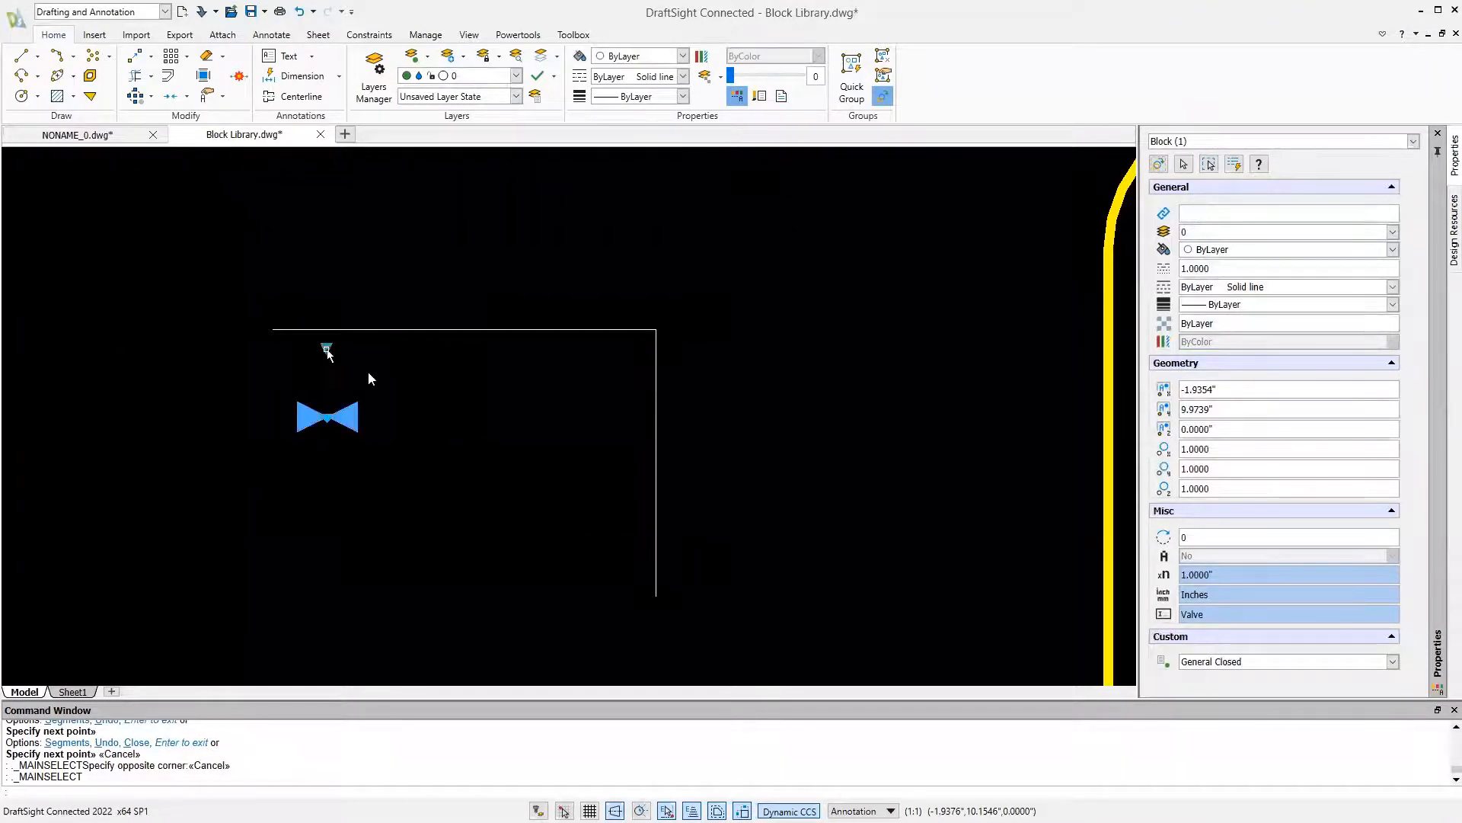
Turn Ortho off and move the valve by its alignment grip onto the vertical line so it rotates to match
left_click(327, 421)
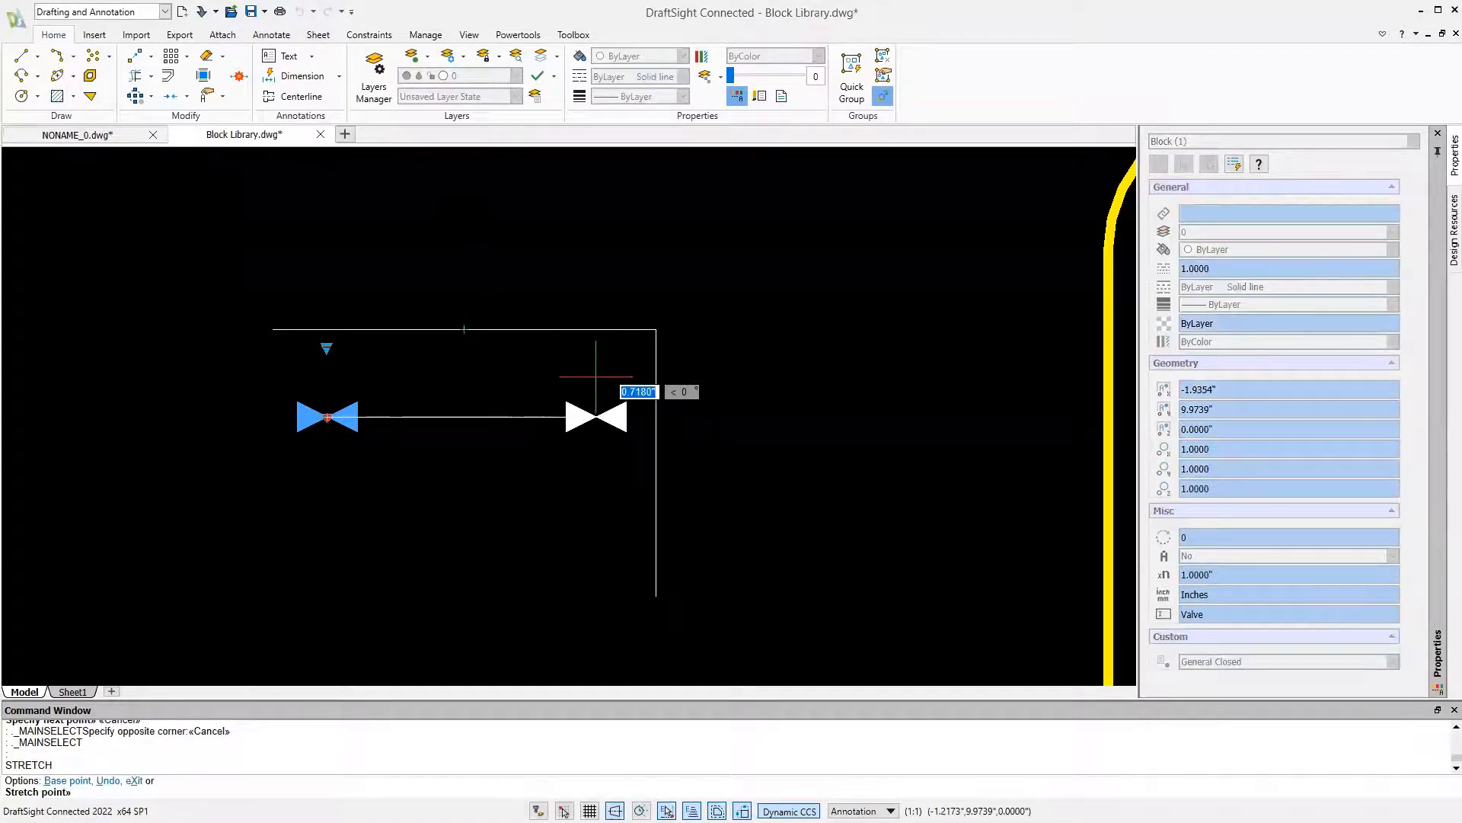
key("F8")
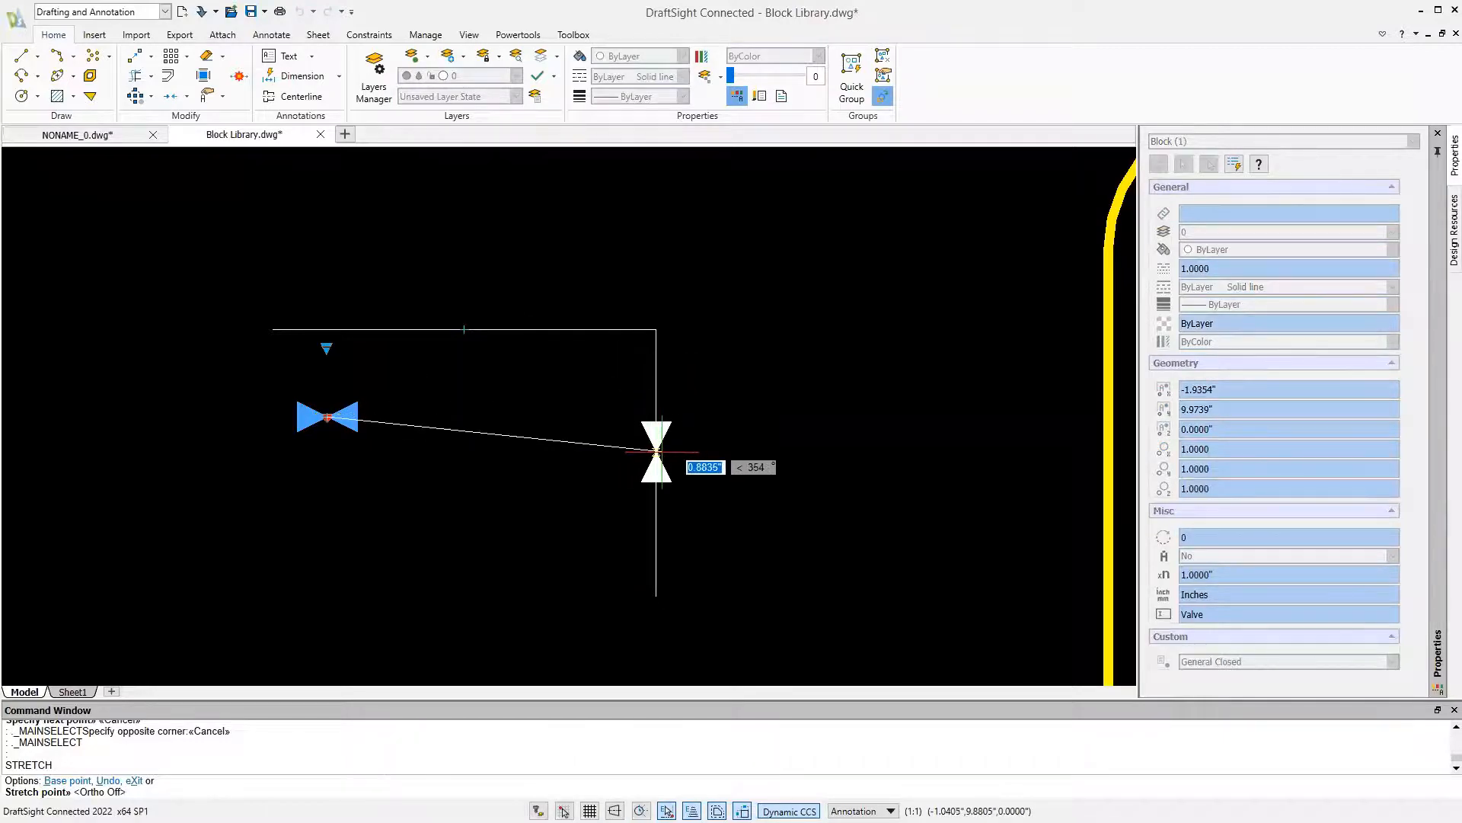
left_click(661, 449)
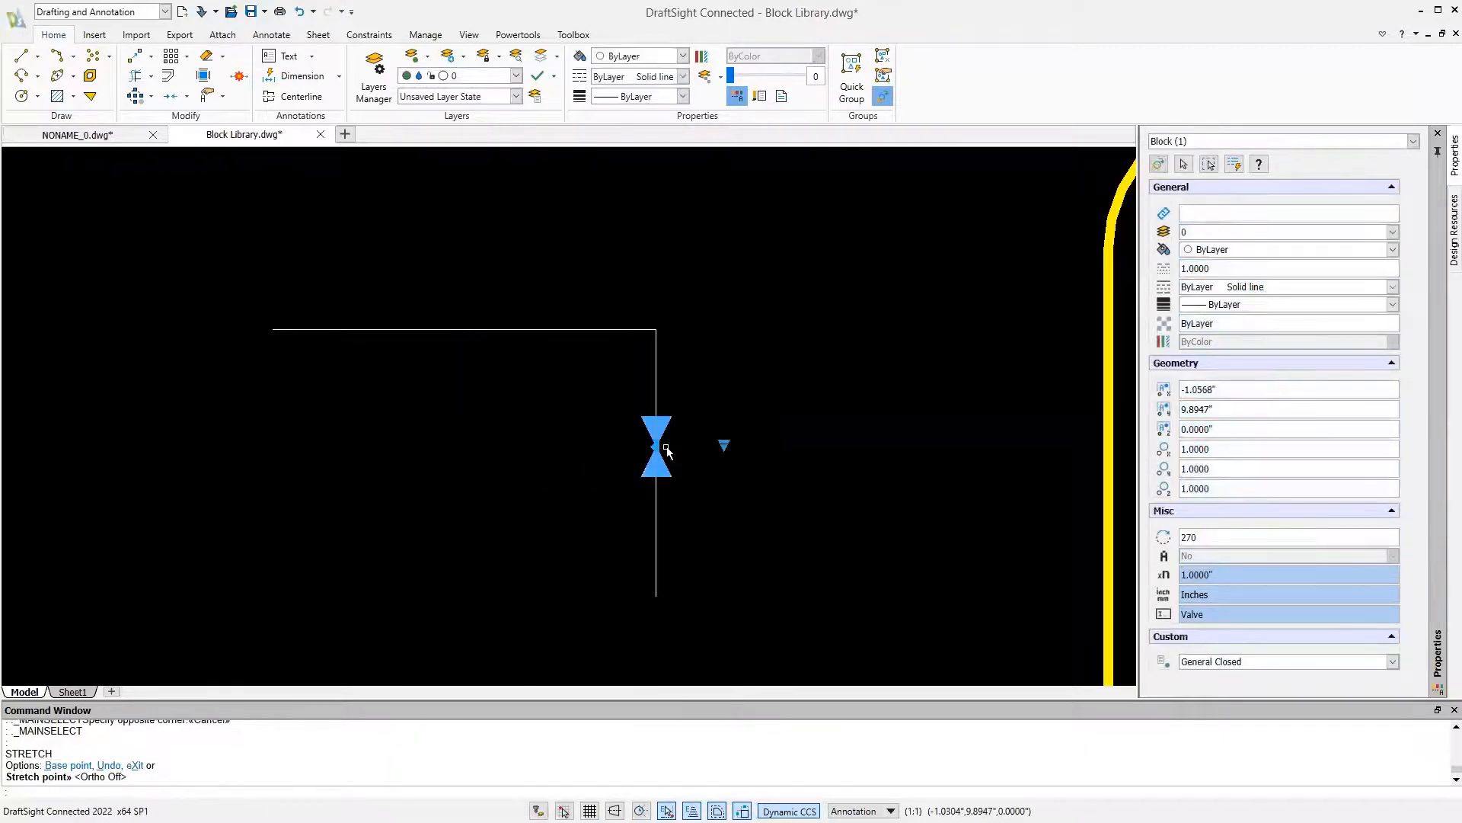
Set the valve to Gate Closed and realign it higher on the vertical line with its stem on the left side
left_click(724, 447)
left_click(753, 509)
left_click(657, 447)
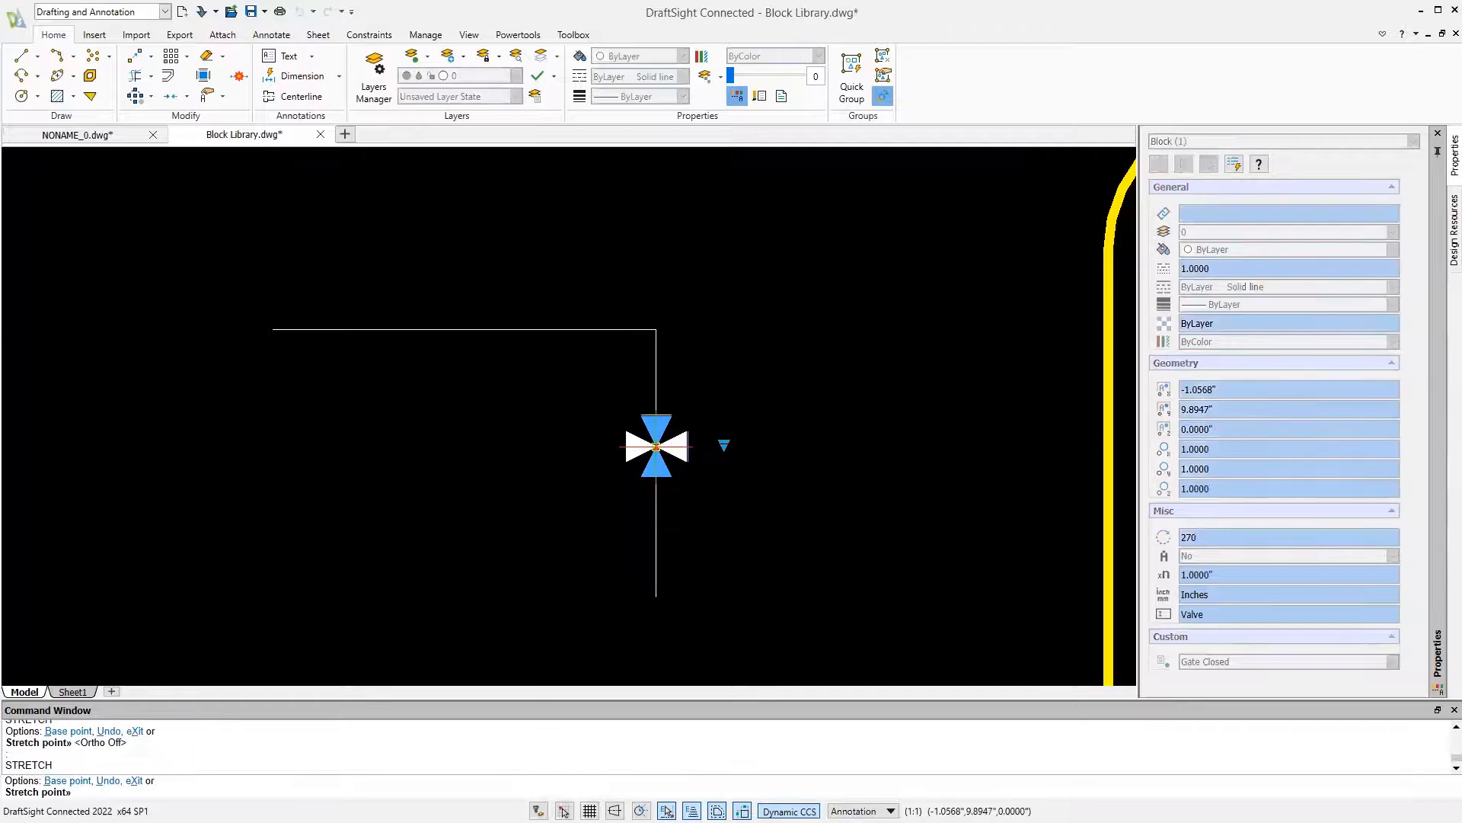
left_click(656, 397)
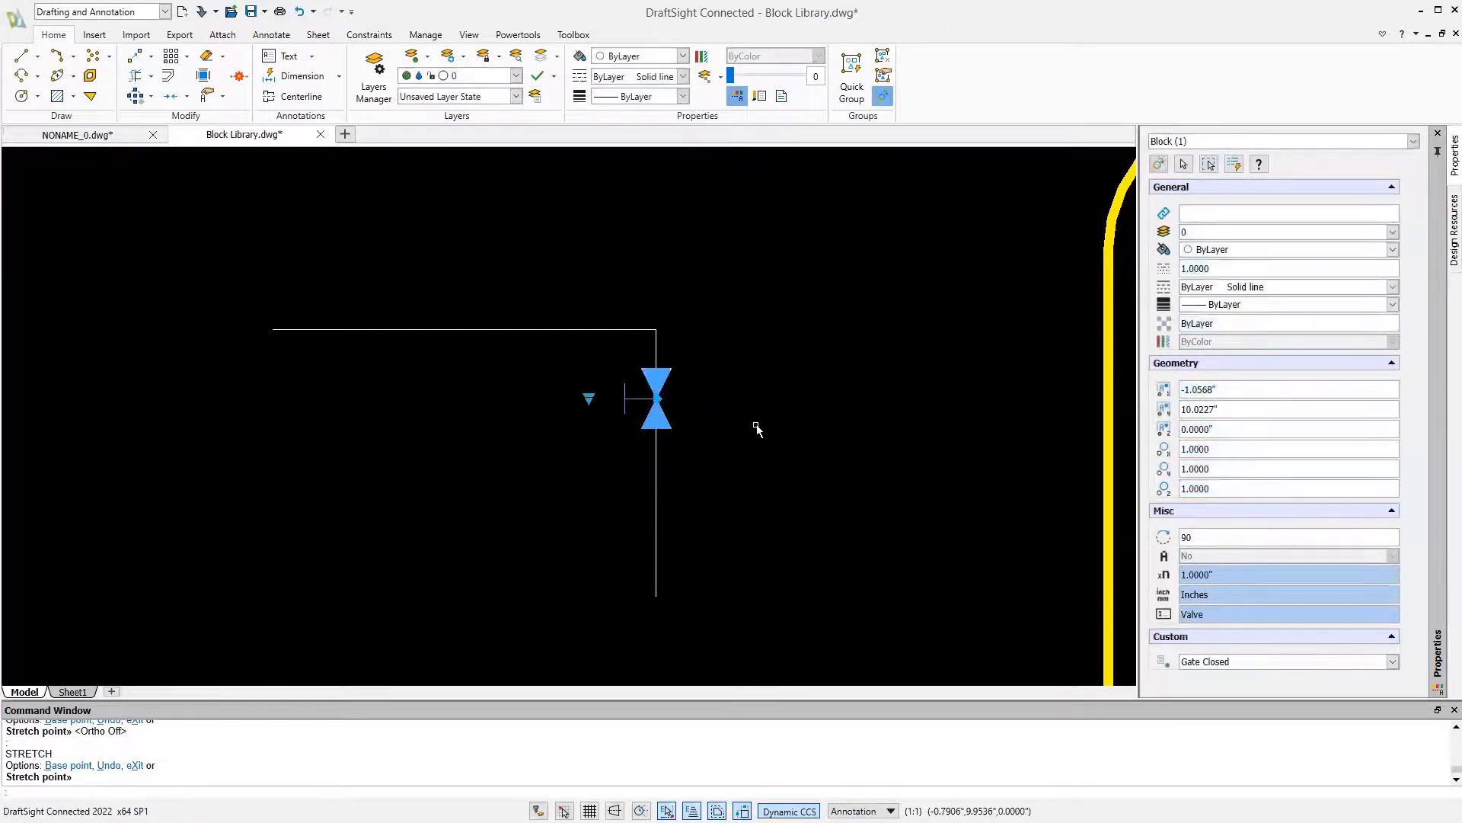
Set the aligned valve's visibility state to General and deselect it
left_click(589, 399)
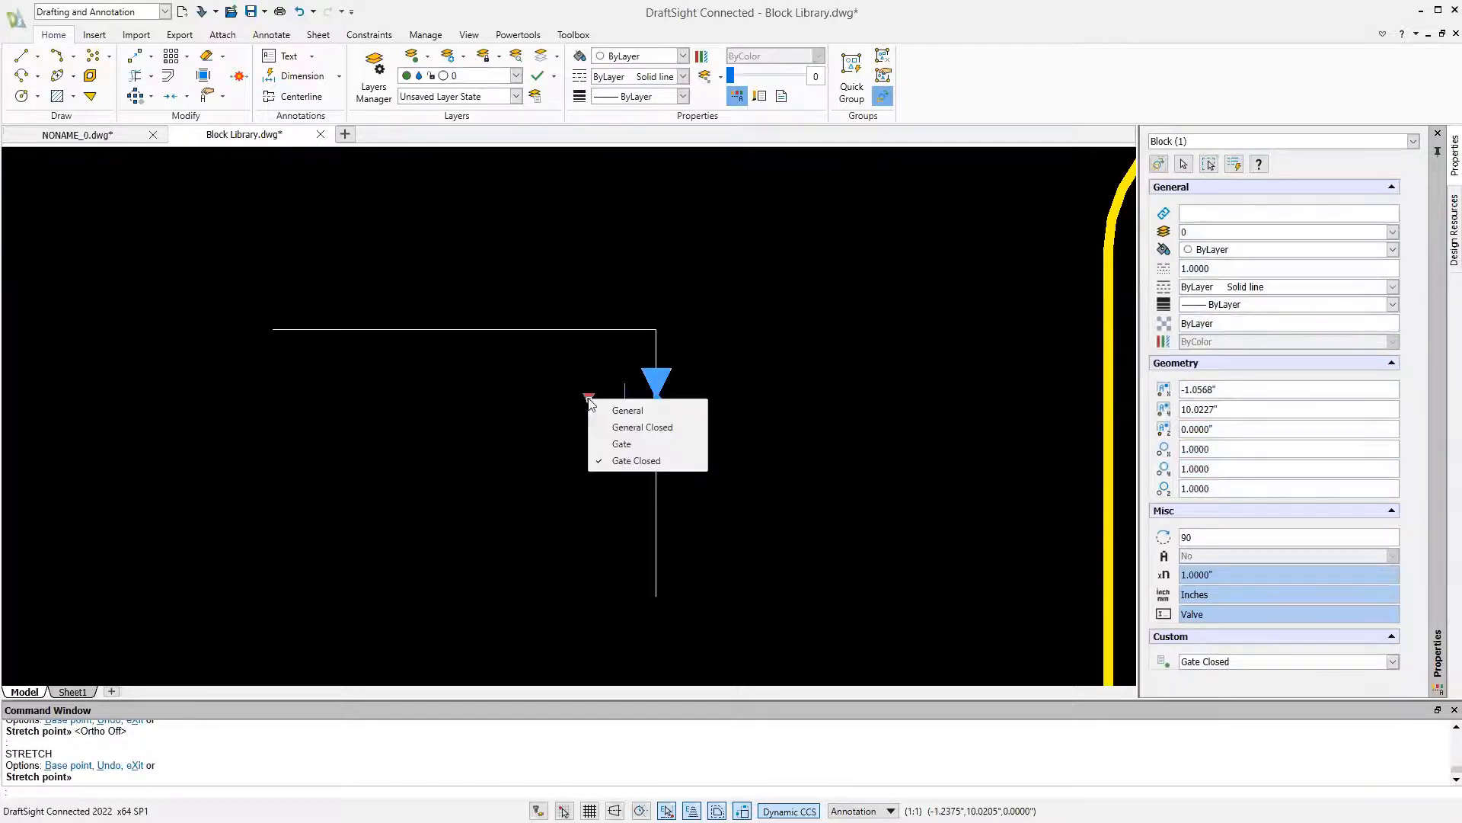
left_click(613, 416)
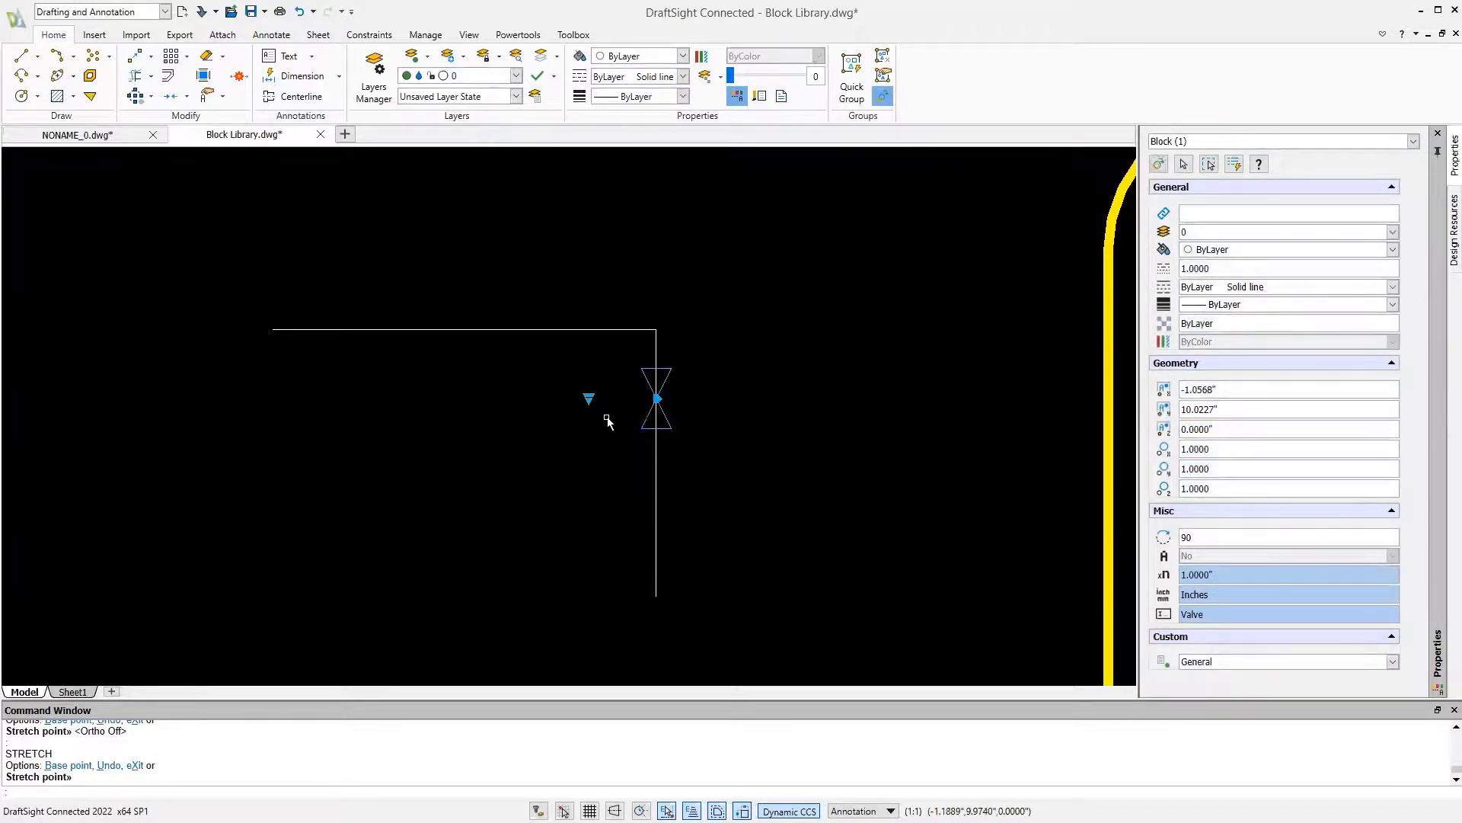
key("Escape")
Reopen the Valve block in the block editor and switch to the General state
double_click(671, 422)
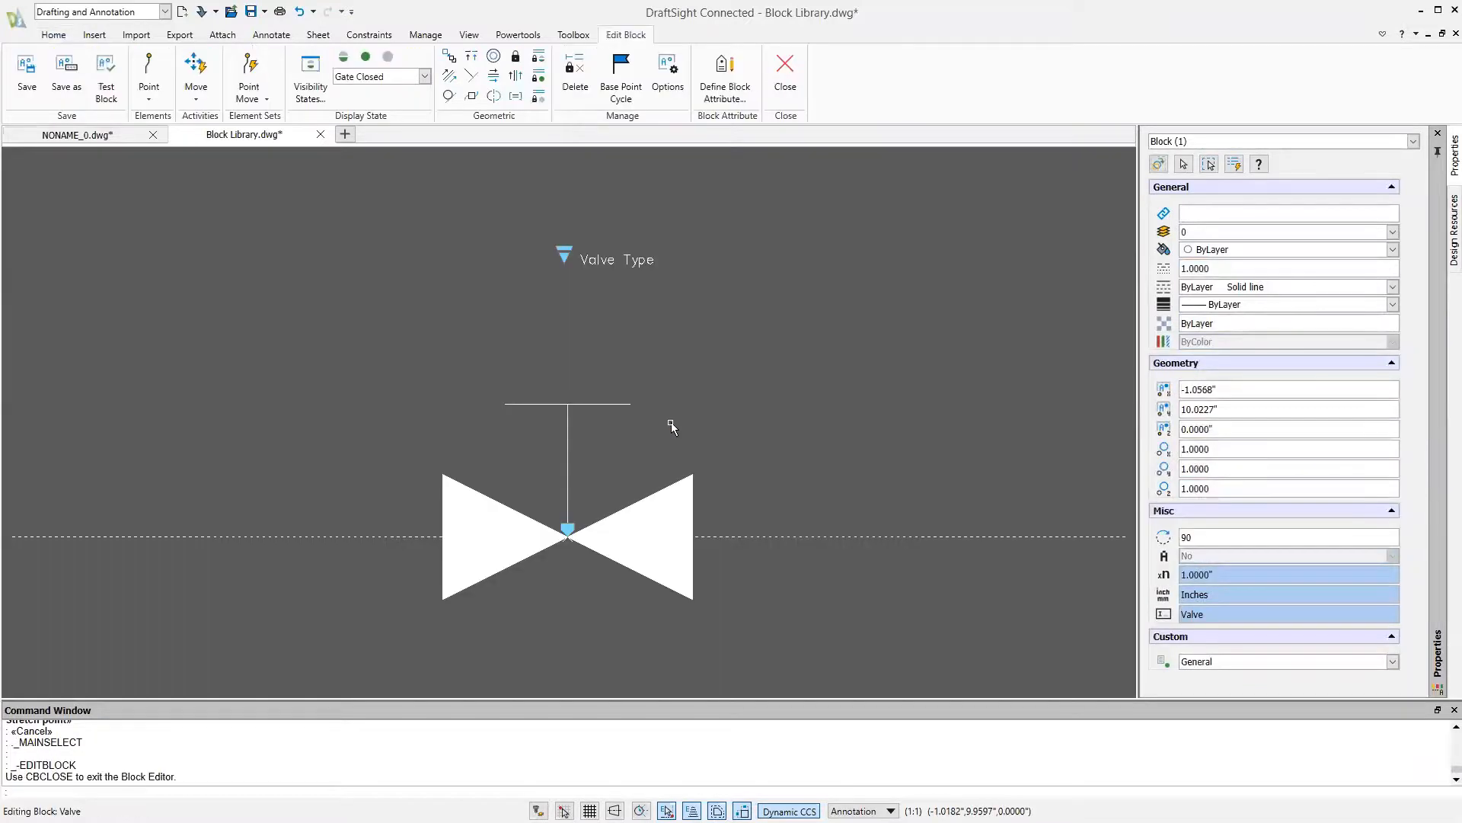
left_click(387, 76)
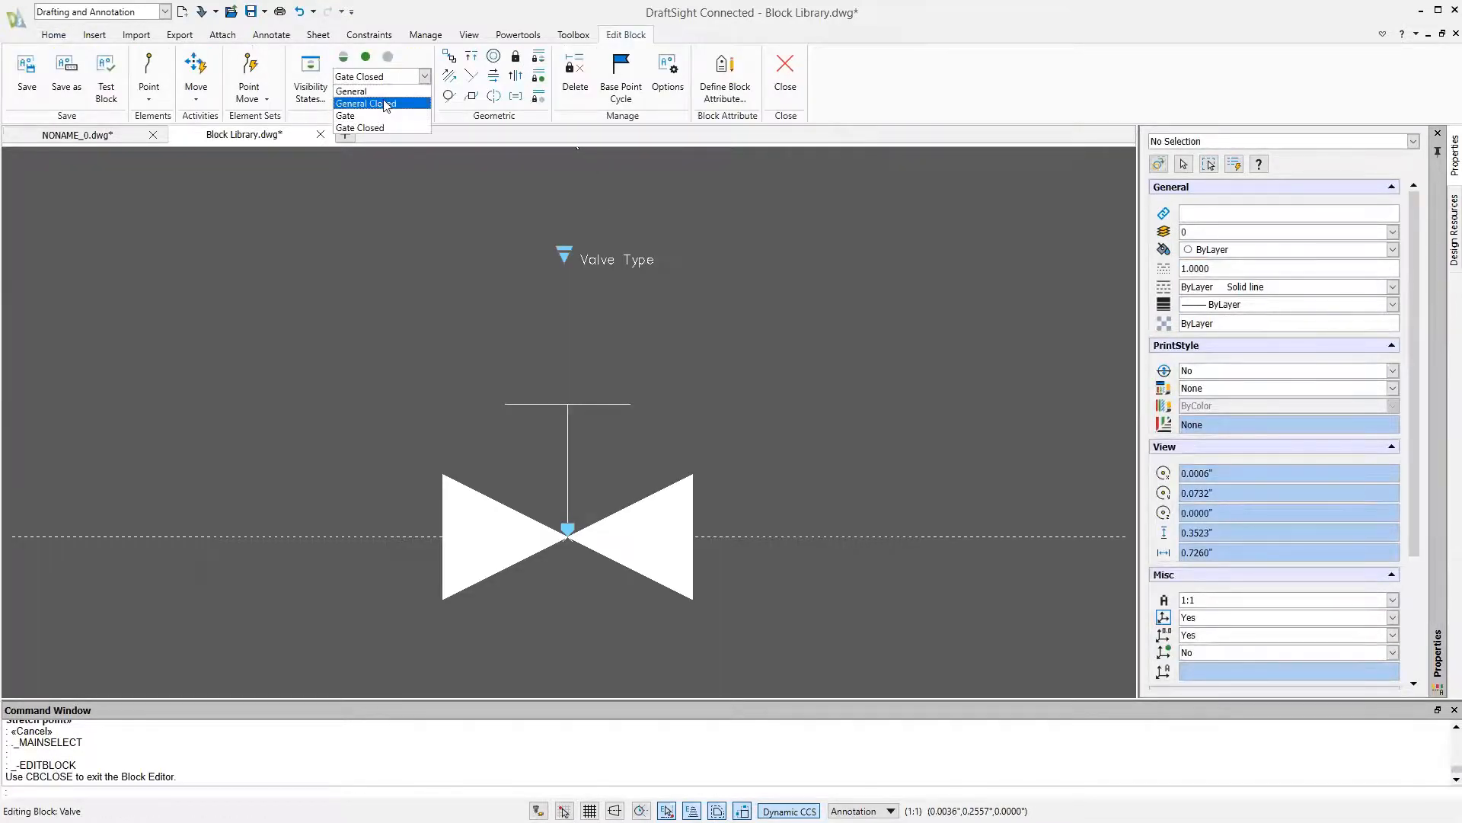
left_click(366, 91)
Draw a closed bow-tie mask through the four outer corners of the outlined general valve
type("mask")
key("Return")
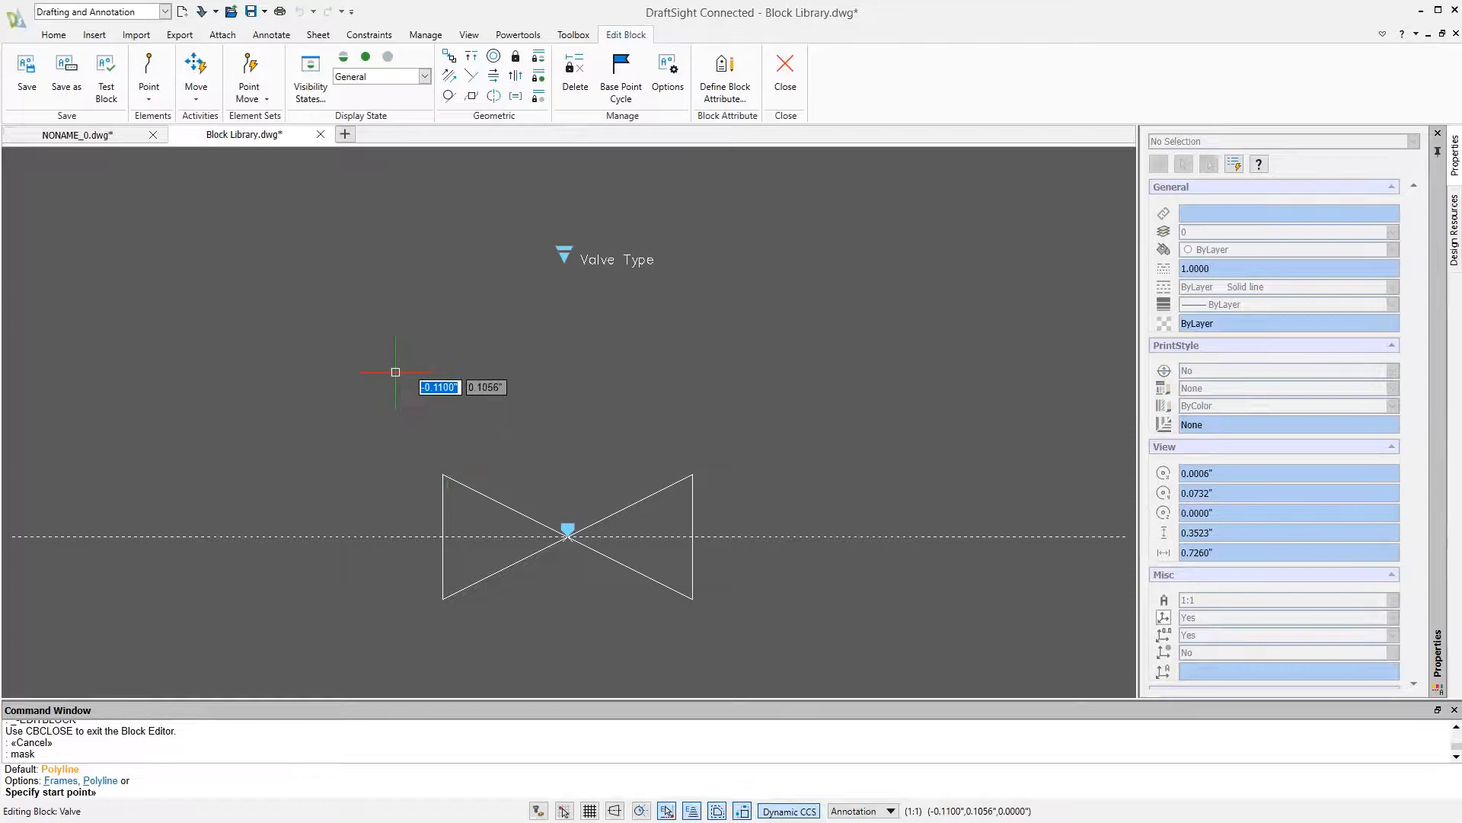
left_click(444, 476)
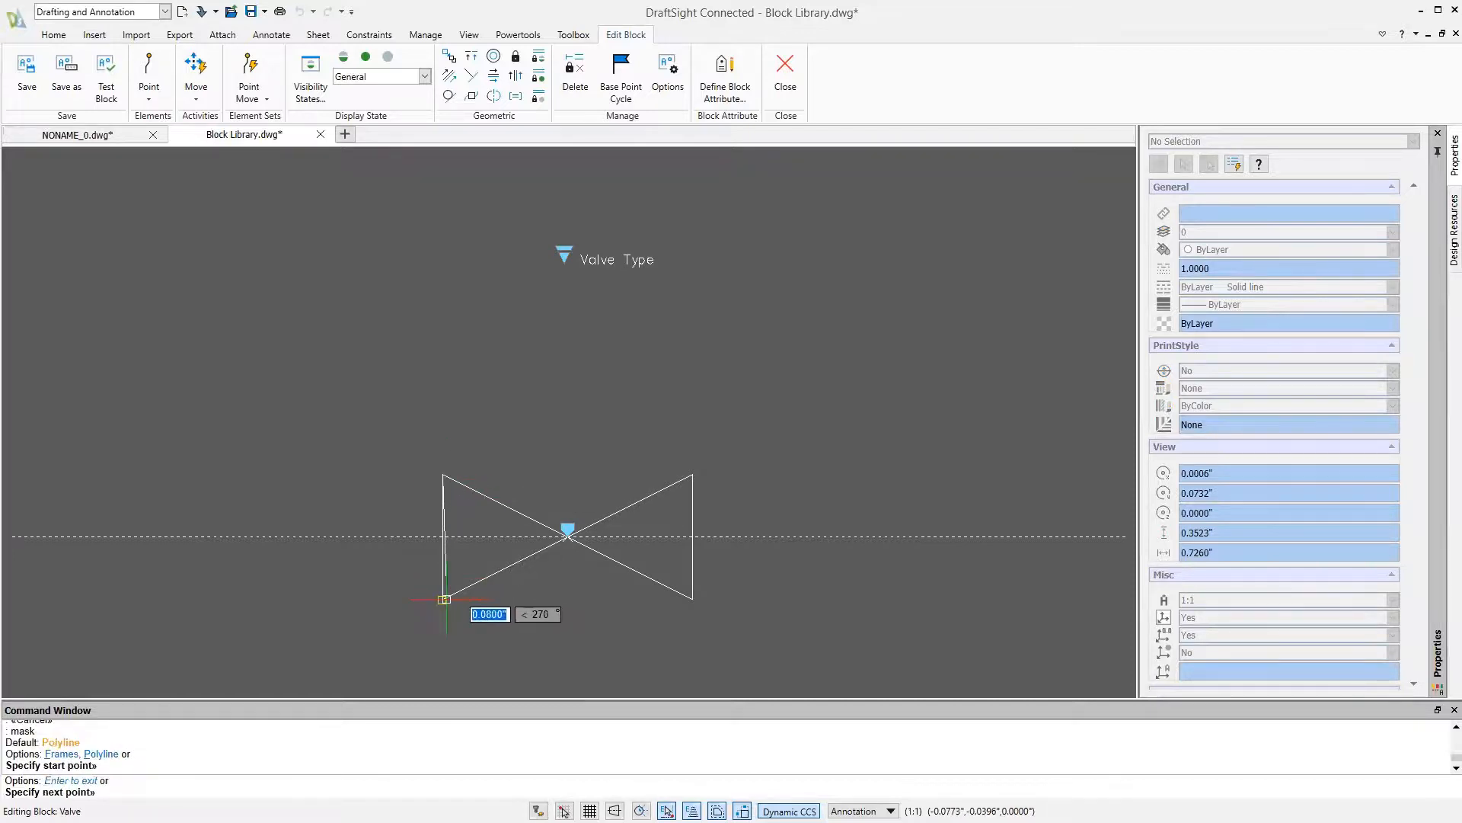
left_click(444, 599)
left_click(693, 475)
left_click(692, 600)
type("c")
key("Return")
key("Escape")
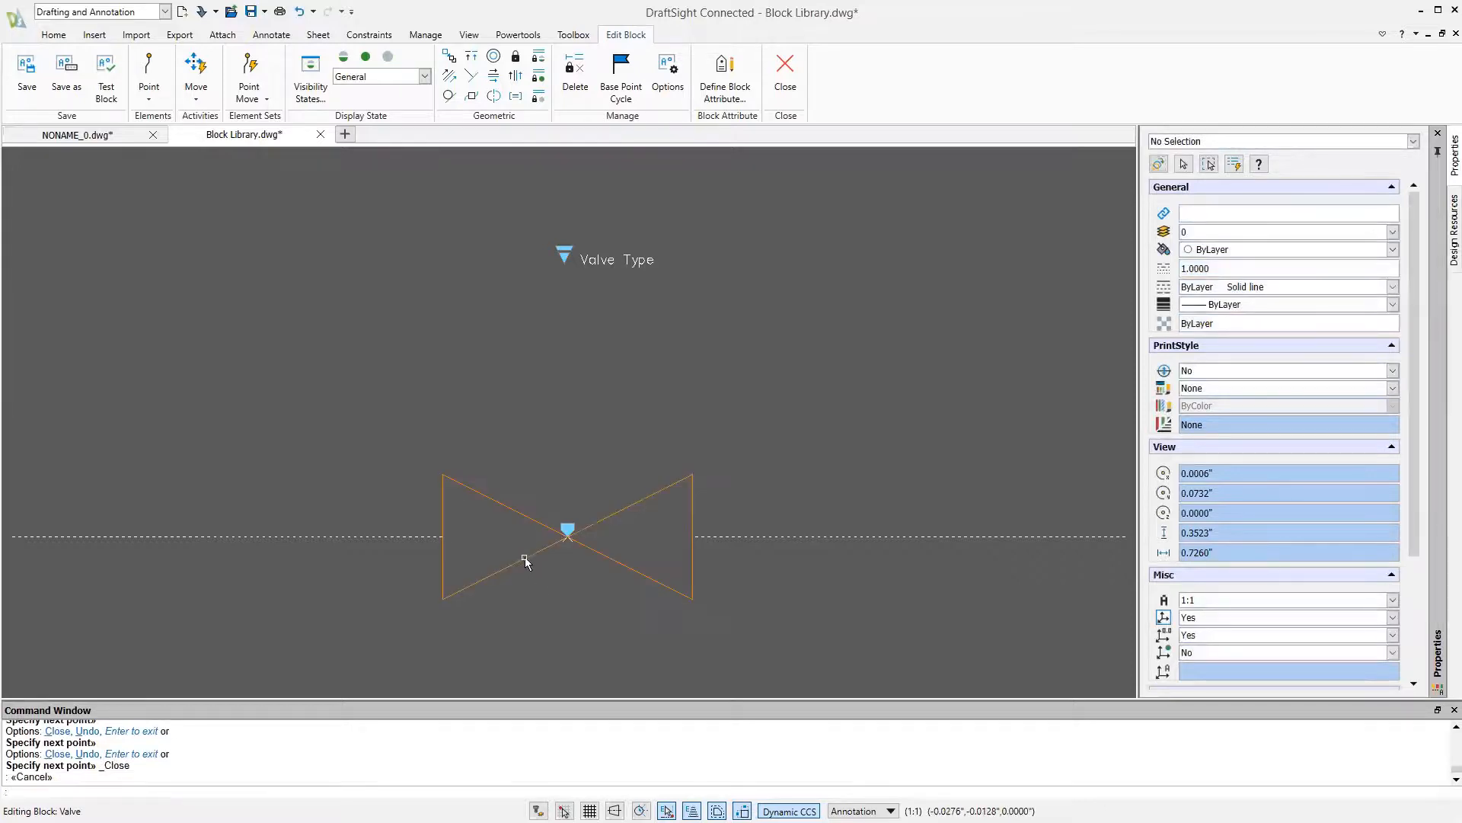
left_click(524, 561)
right_click(524, 557)
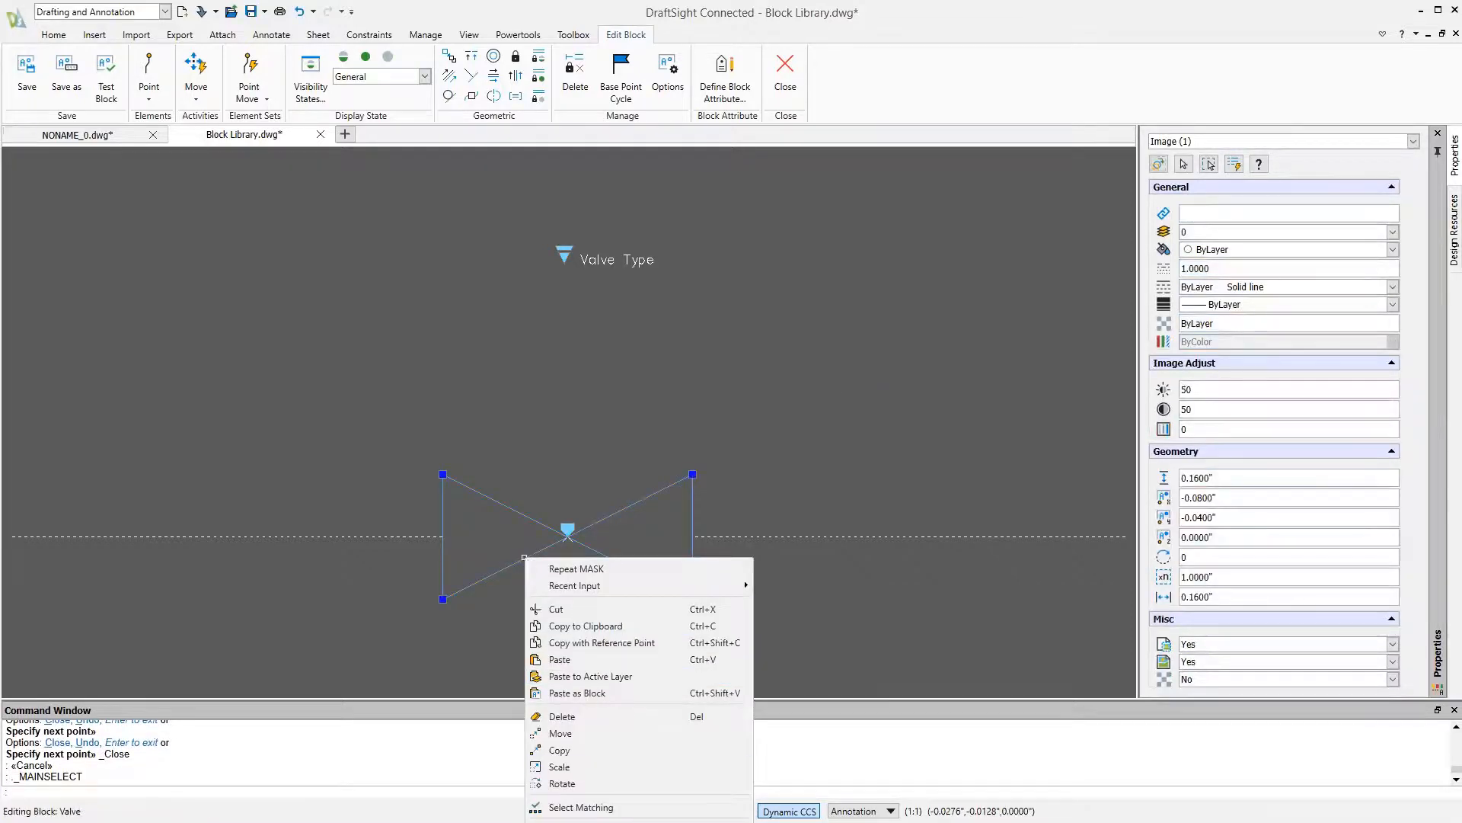
key("Escape")
key("Escape")
Switch to the Gate state and draw a closed bow-tie mask through the four outer corners of the gate valve
left_click(380, 76)
left_click(349, 115)
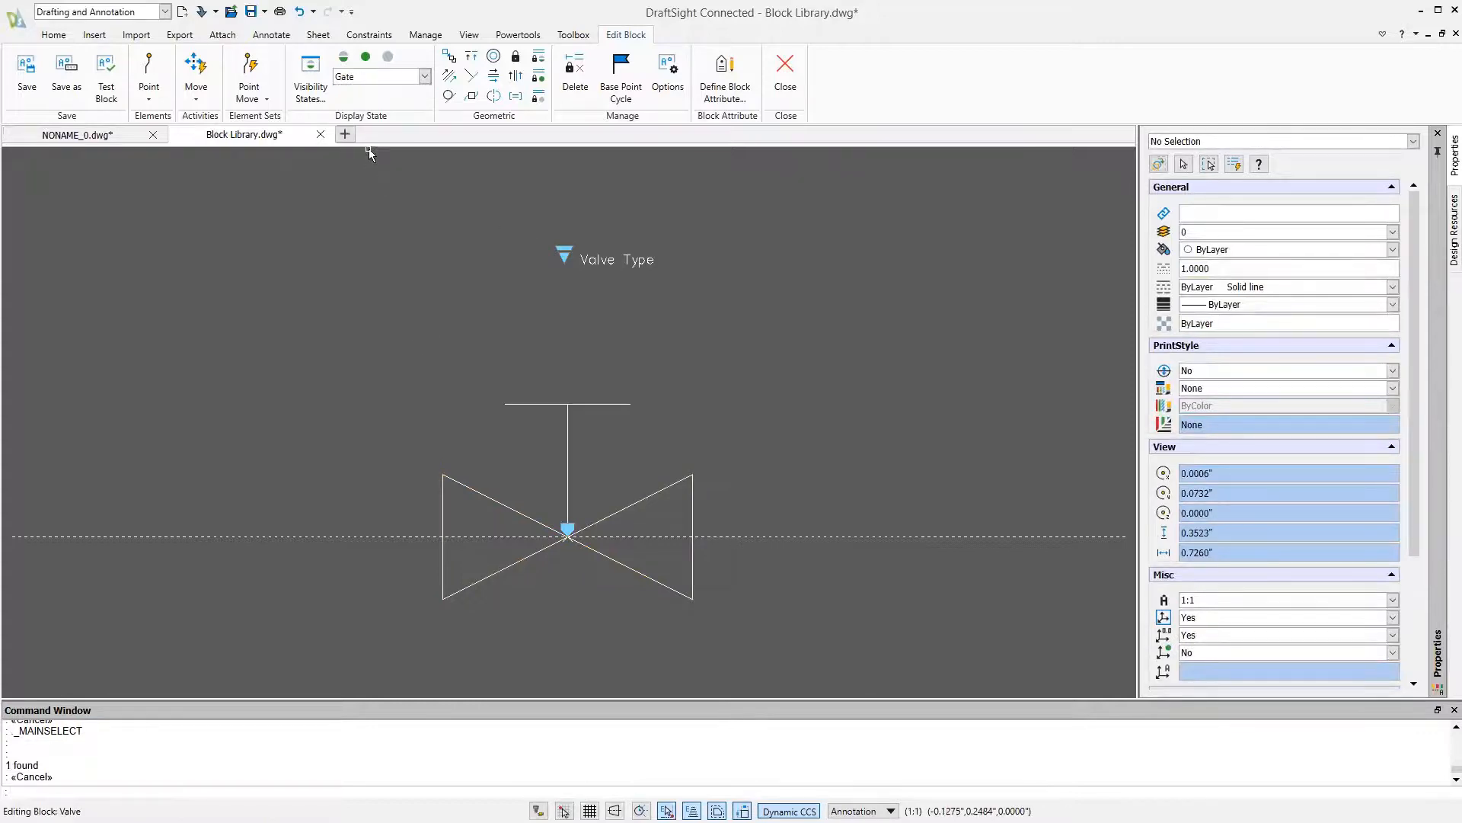
type("mask")
key("Return")
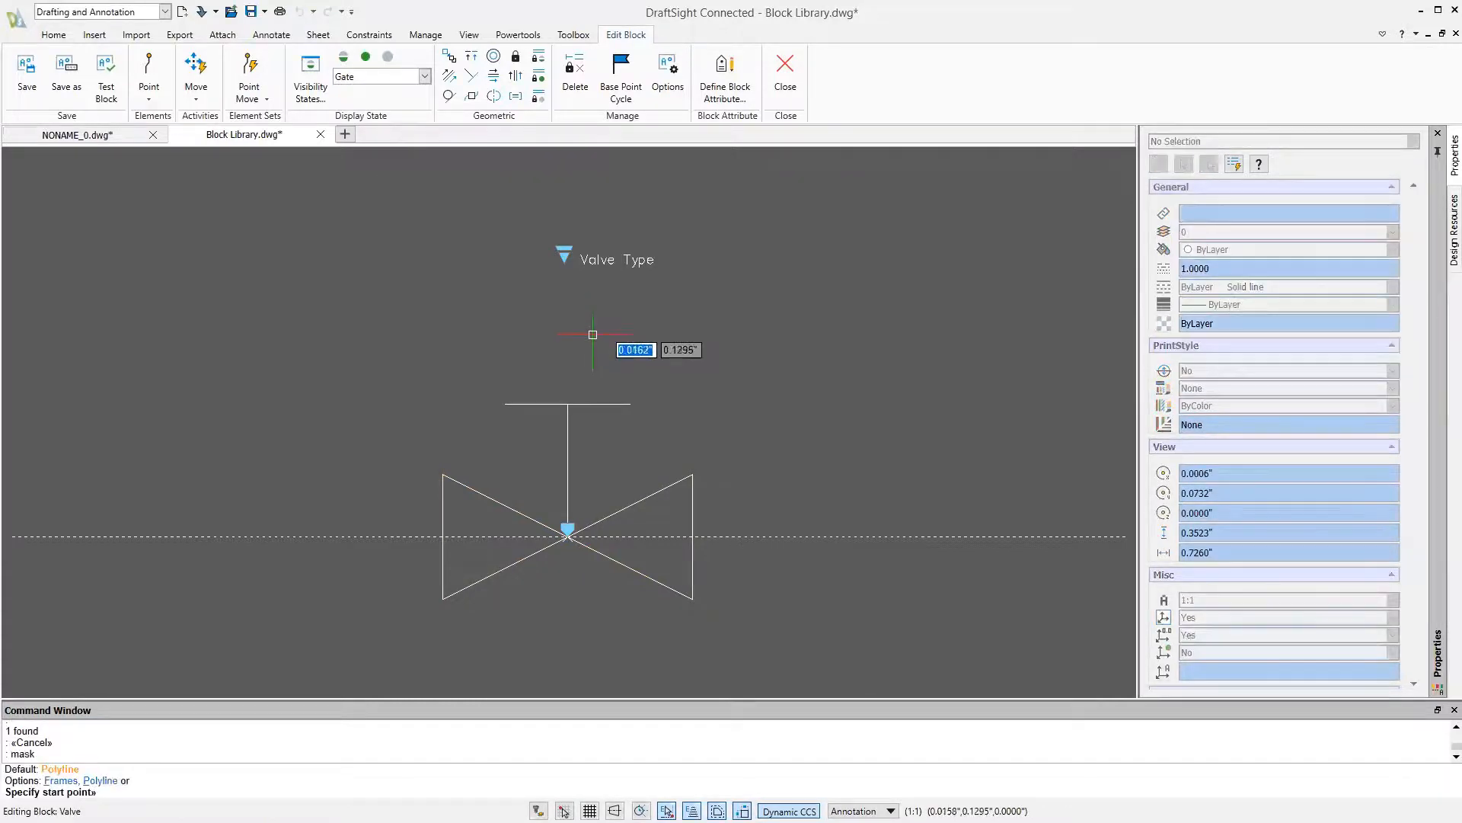
left_click(442, 474)
left_click(443, 598)
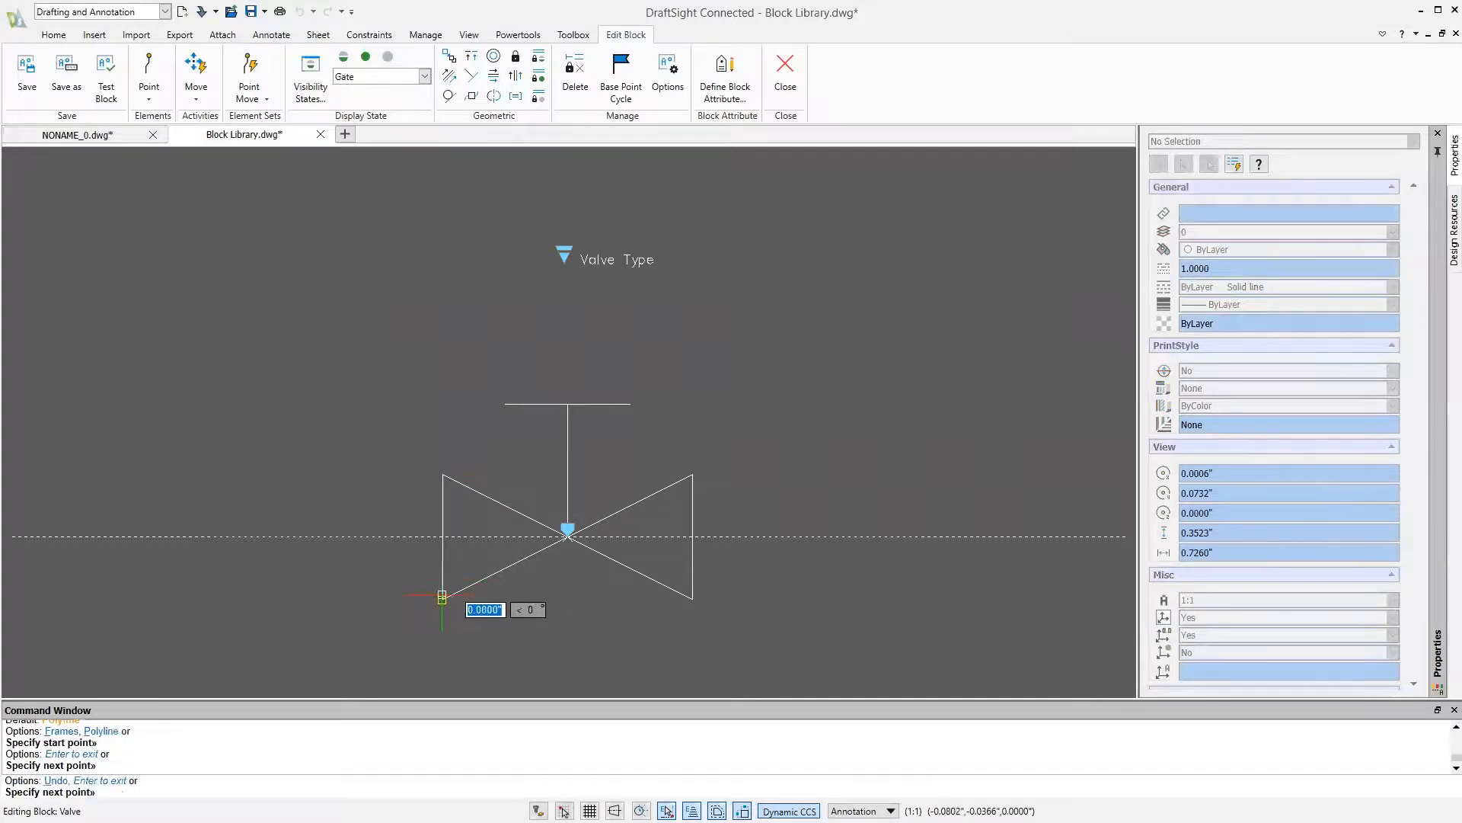
left_click(693, 474)
left_click(692, 599)
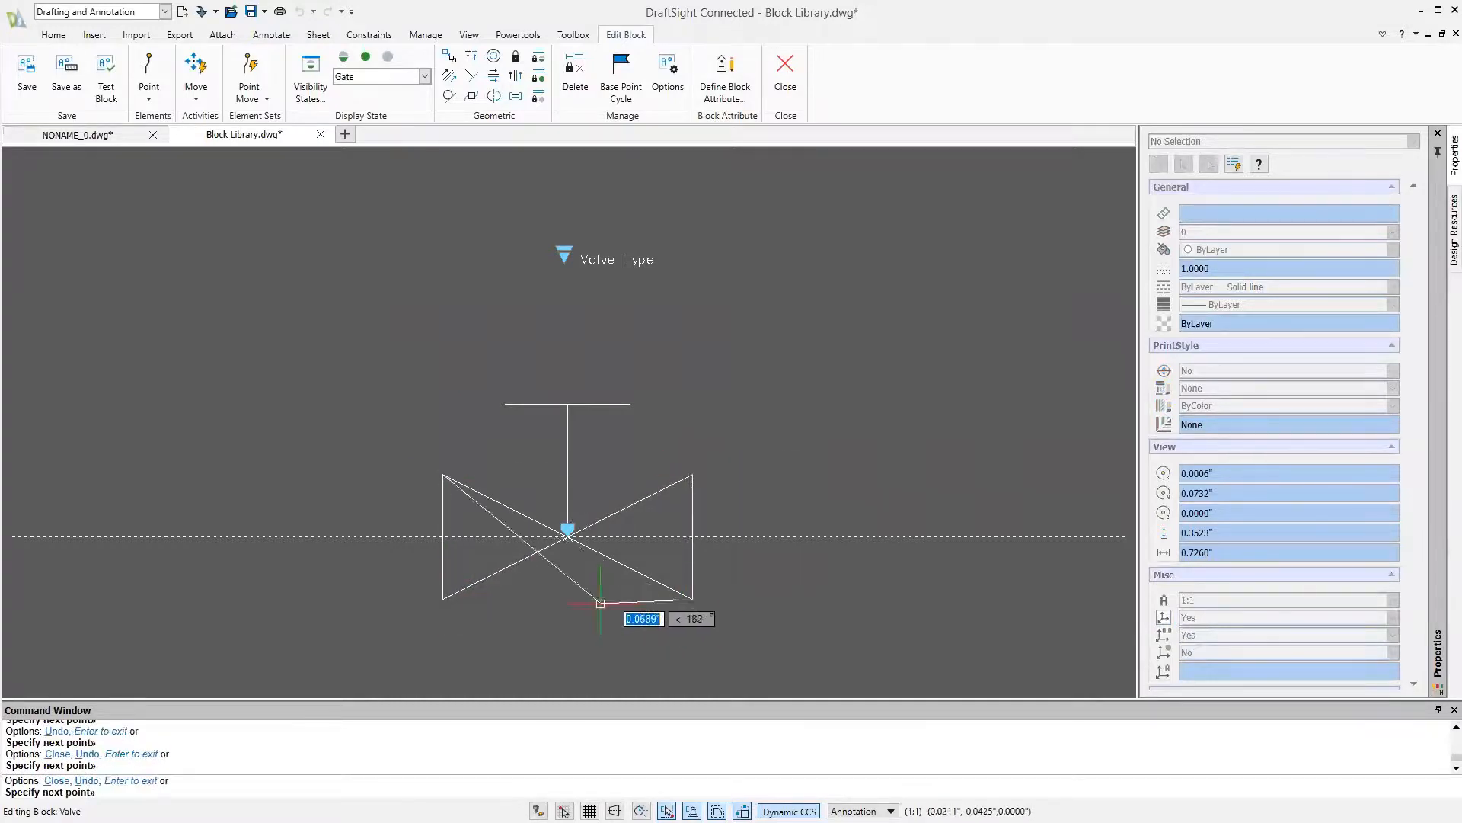
type("c")
key("Return")
left_click(616, 562)
right_click(616, 562)
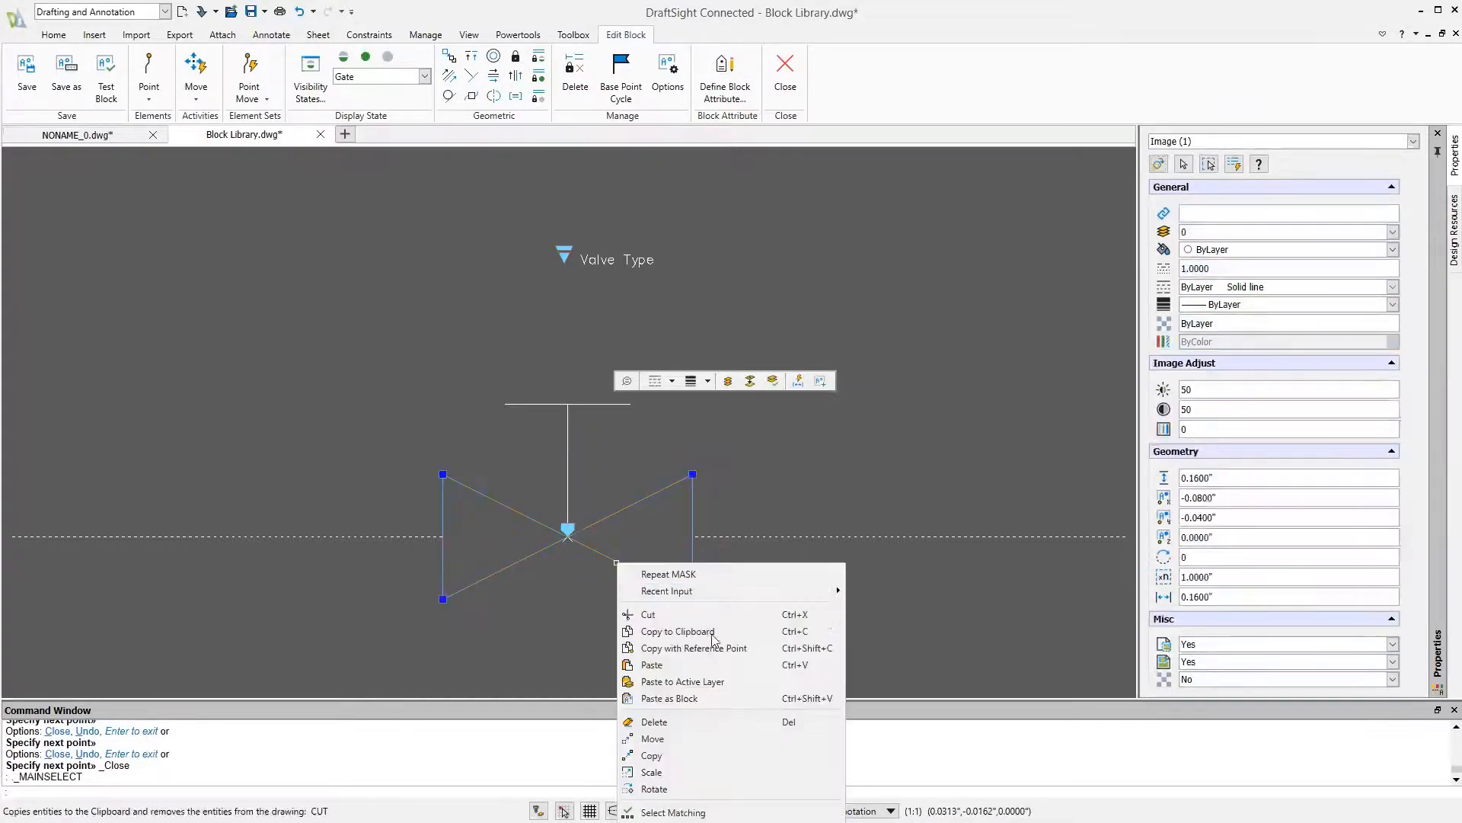
key("Escape")
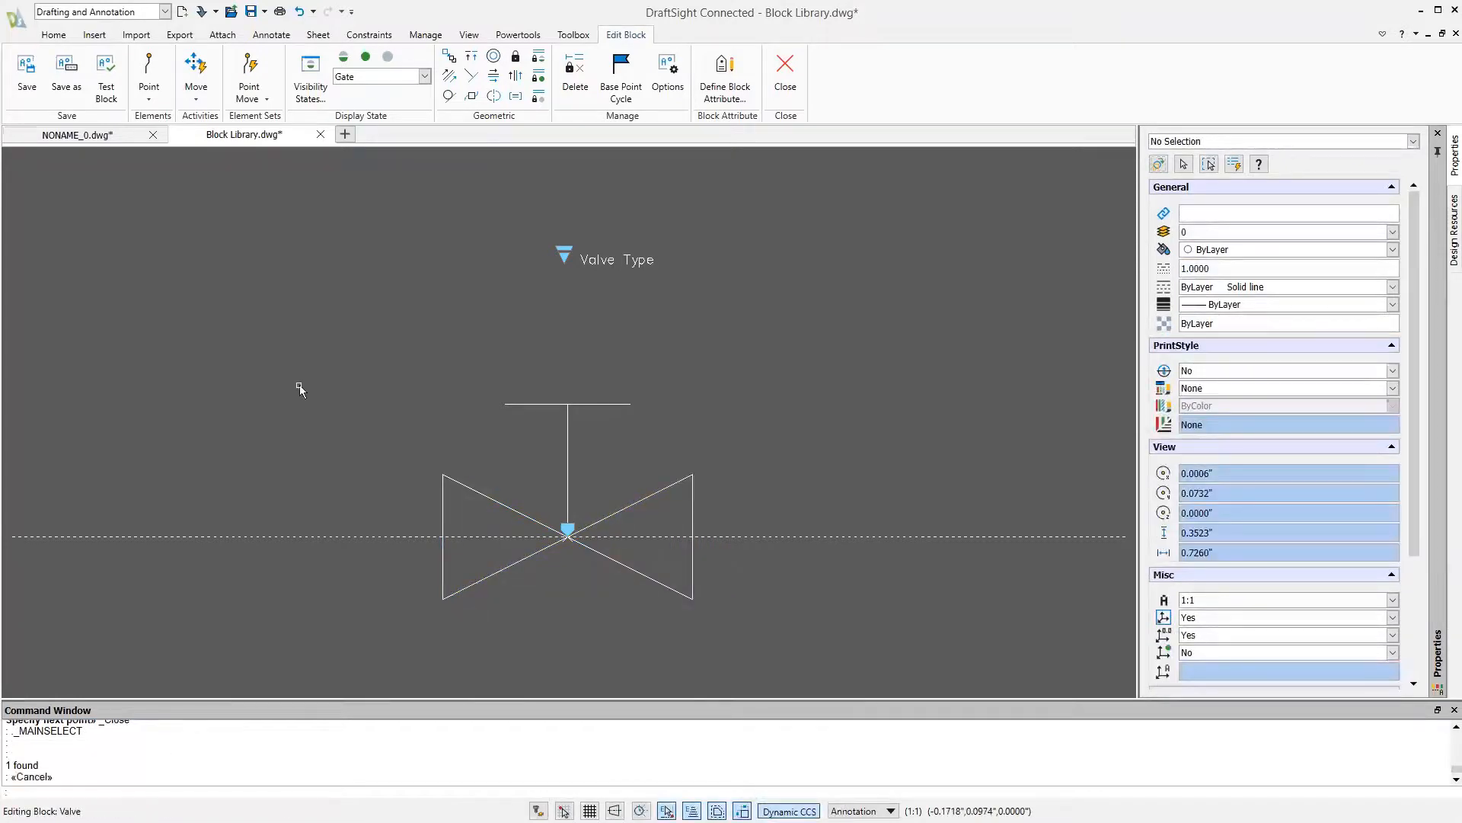
Draw a triangular mask beside the gate valve so that it overlaps the valve's left side and the dashed alignment line
type("mask")
key("Return")
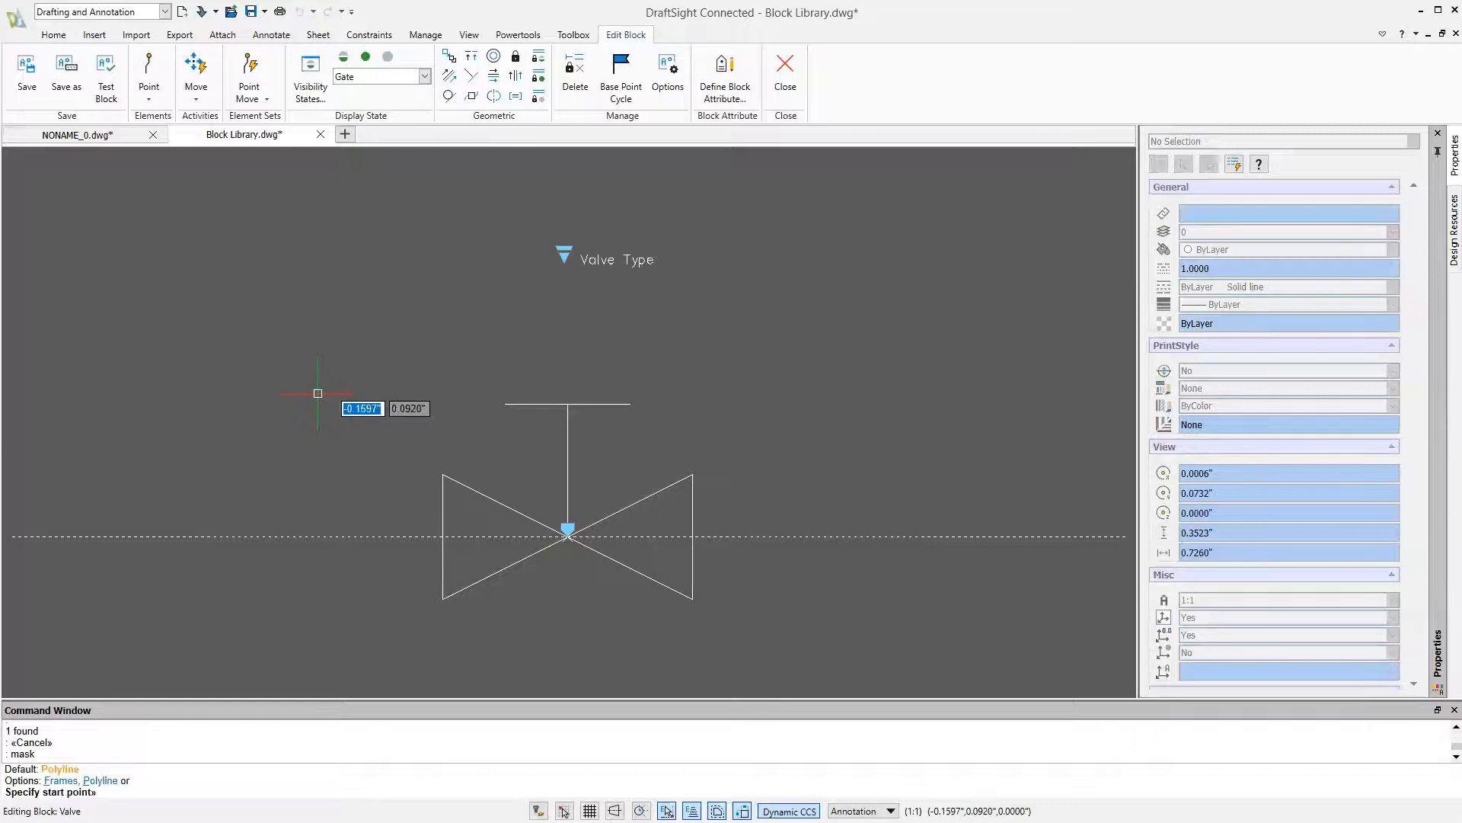
left_click(319, 393)
left_click(366, 629)
left_click(502, 456)
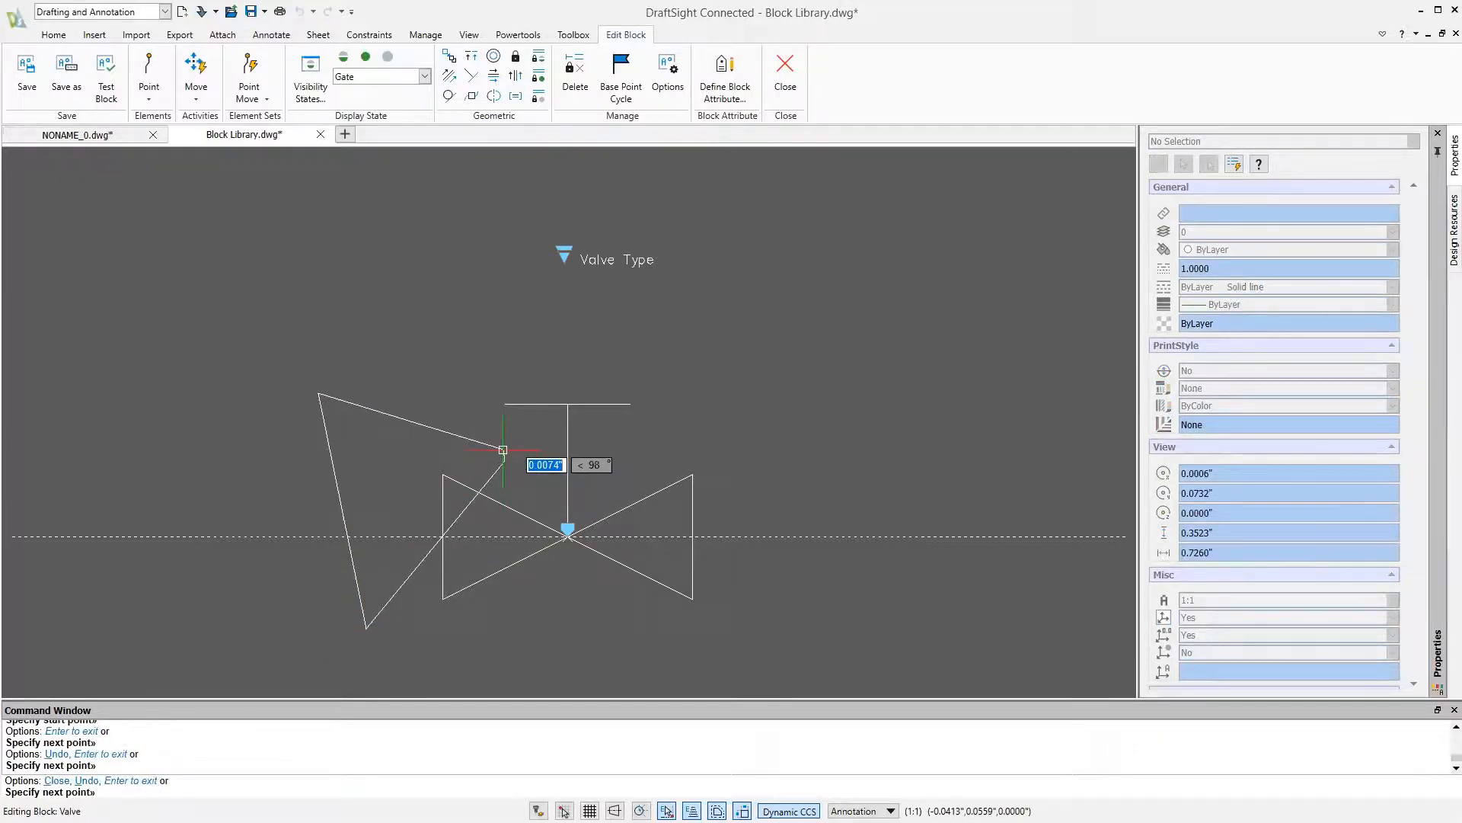
key("Return")
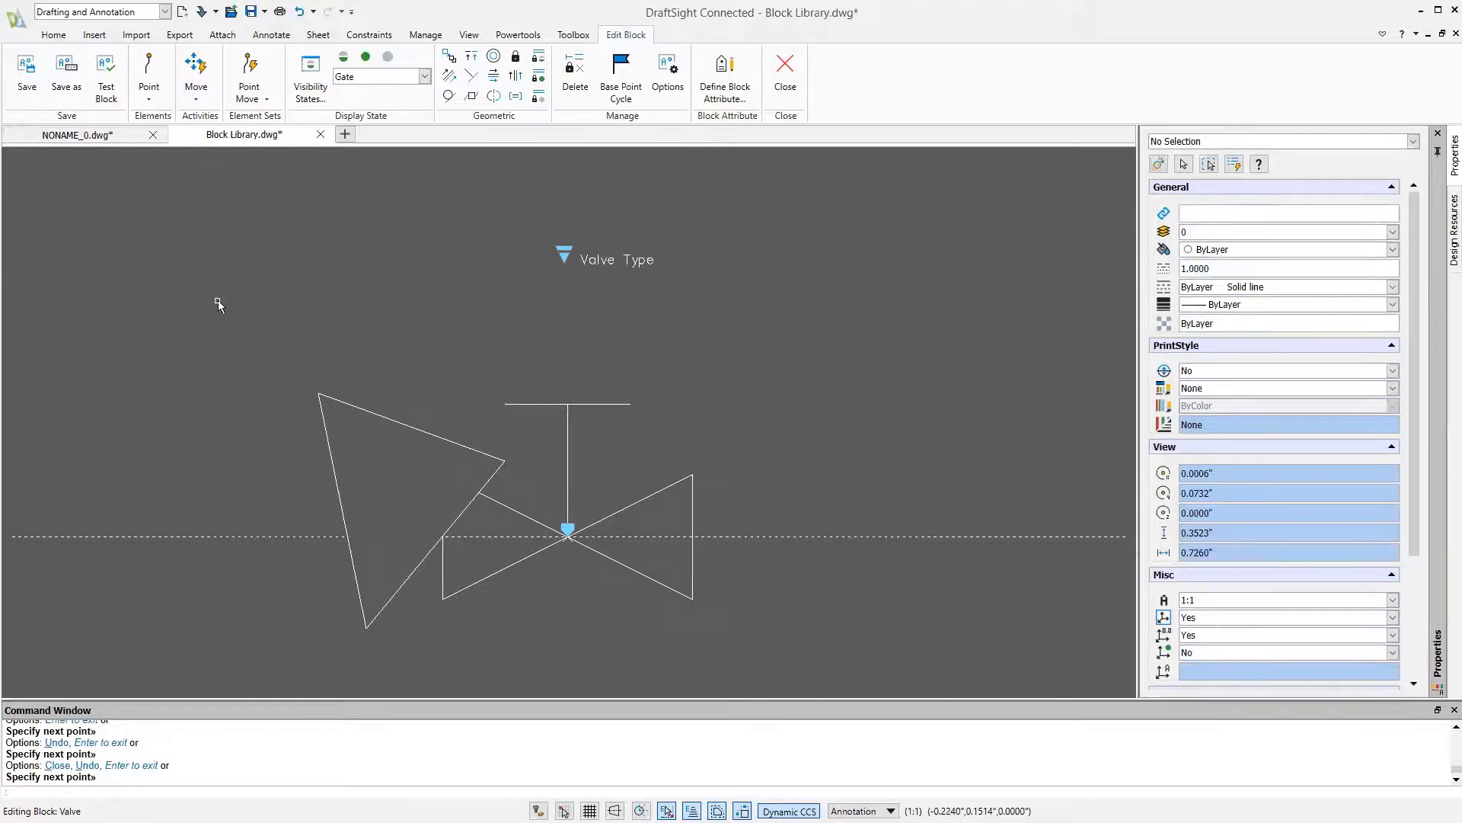
Move the triangular mask slightly up and to the right over the gate valve
type("m")
key("Return")
left_click(371, 412)
key("Return")
left_click(371, 441)
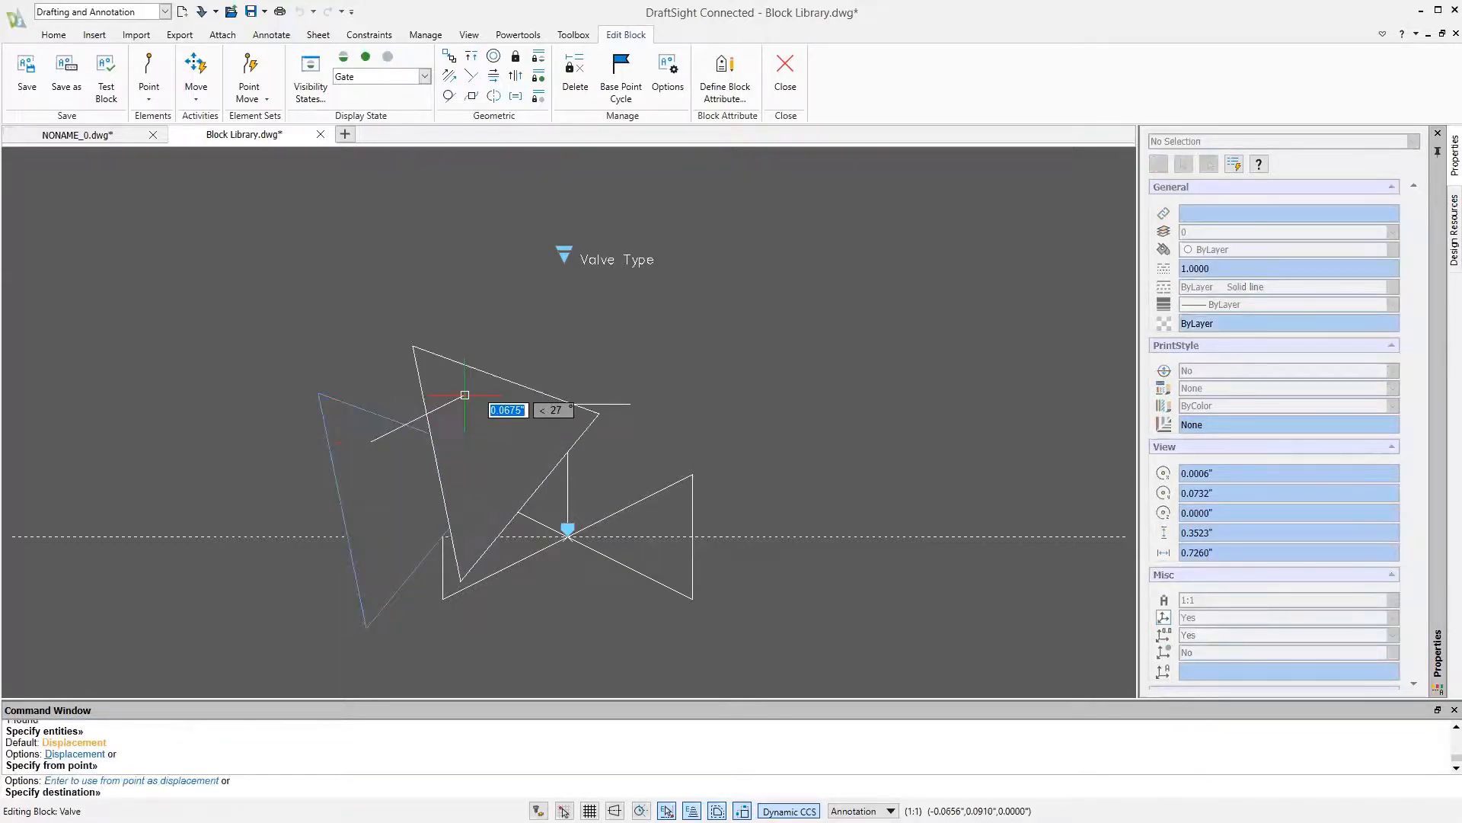
left_click(392, 427)
key("Escape")
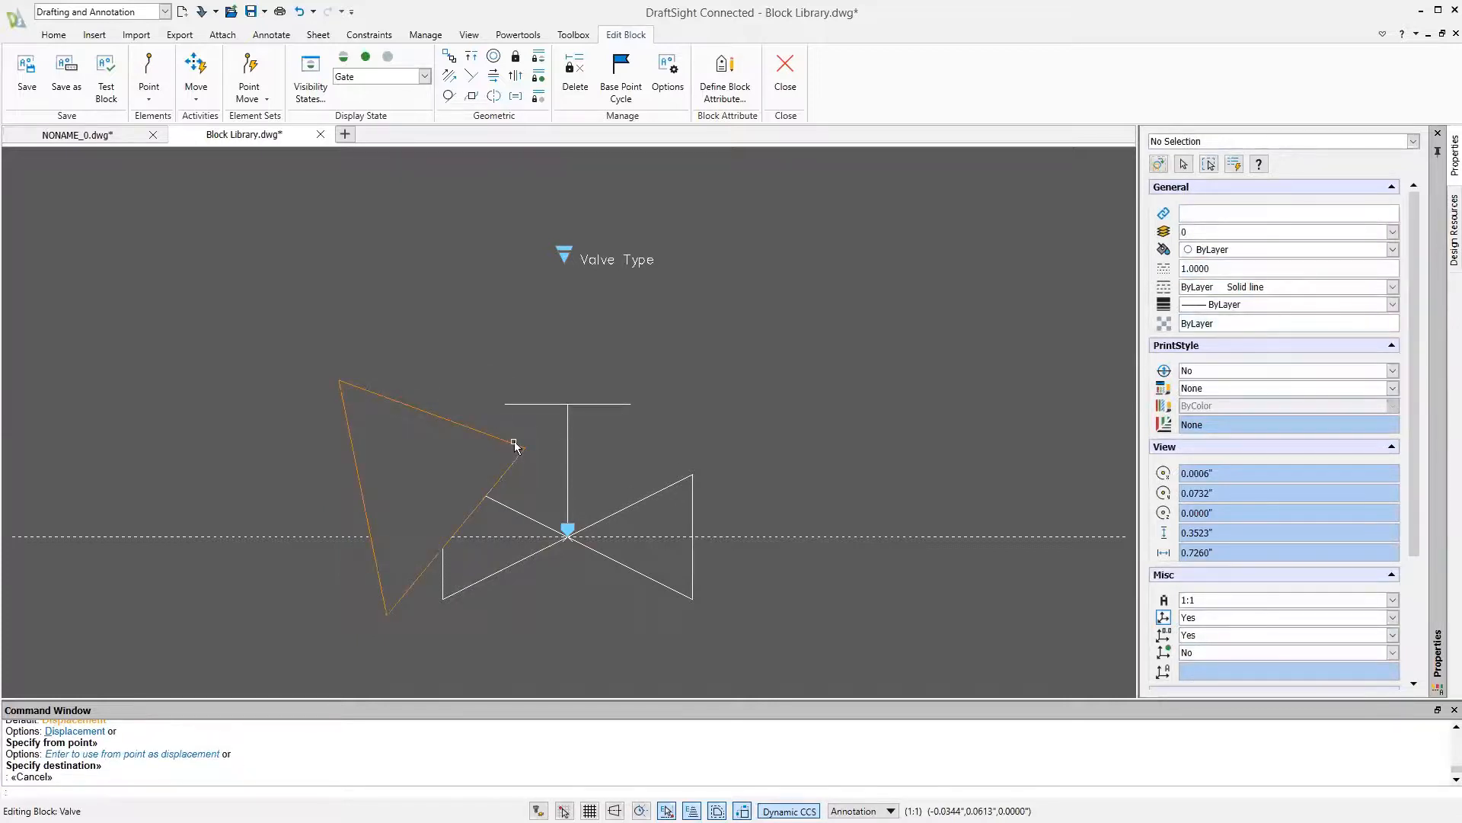
Turn off the display of mask frames by answering No to the Mask command's Frames option
type("mask")
key("Return")
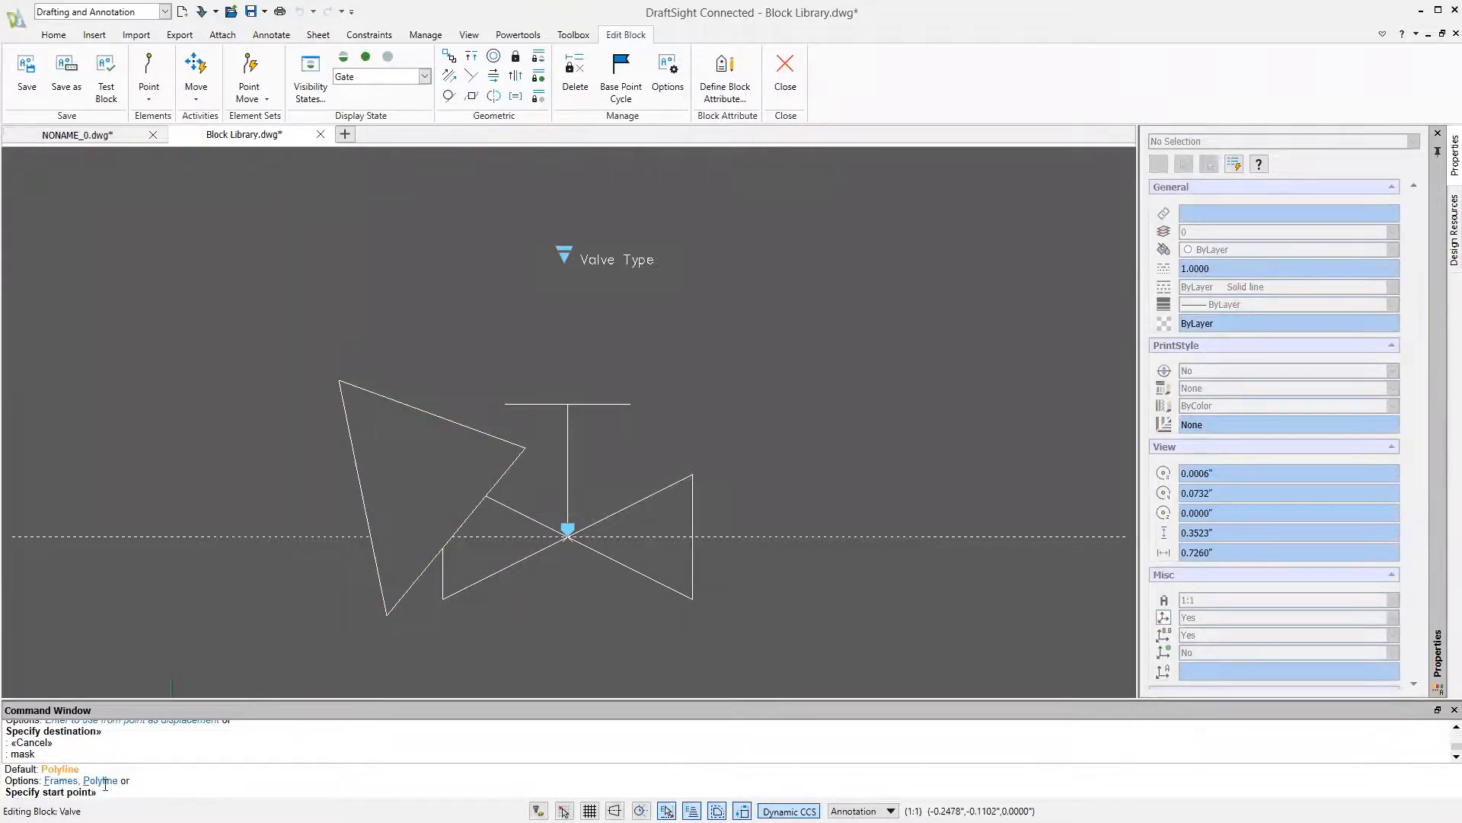
type("f")
key("Return")
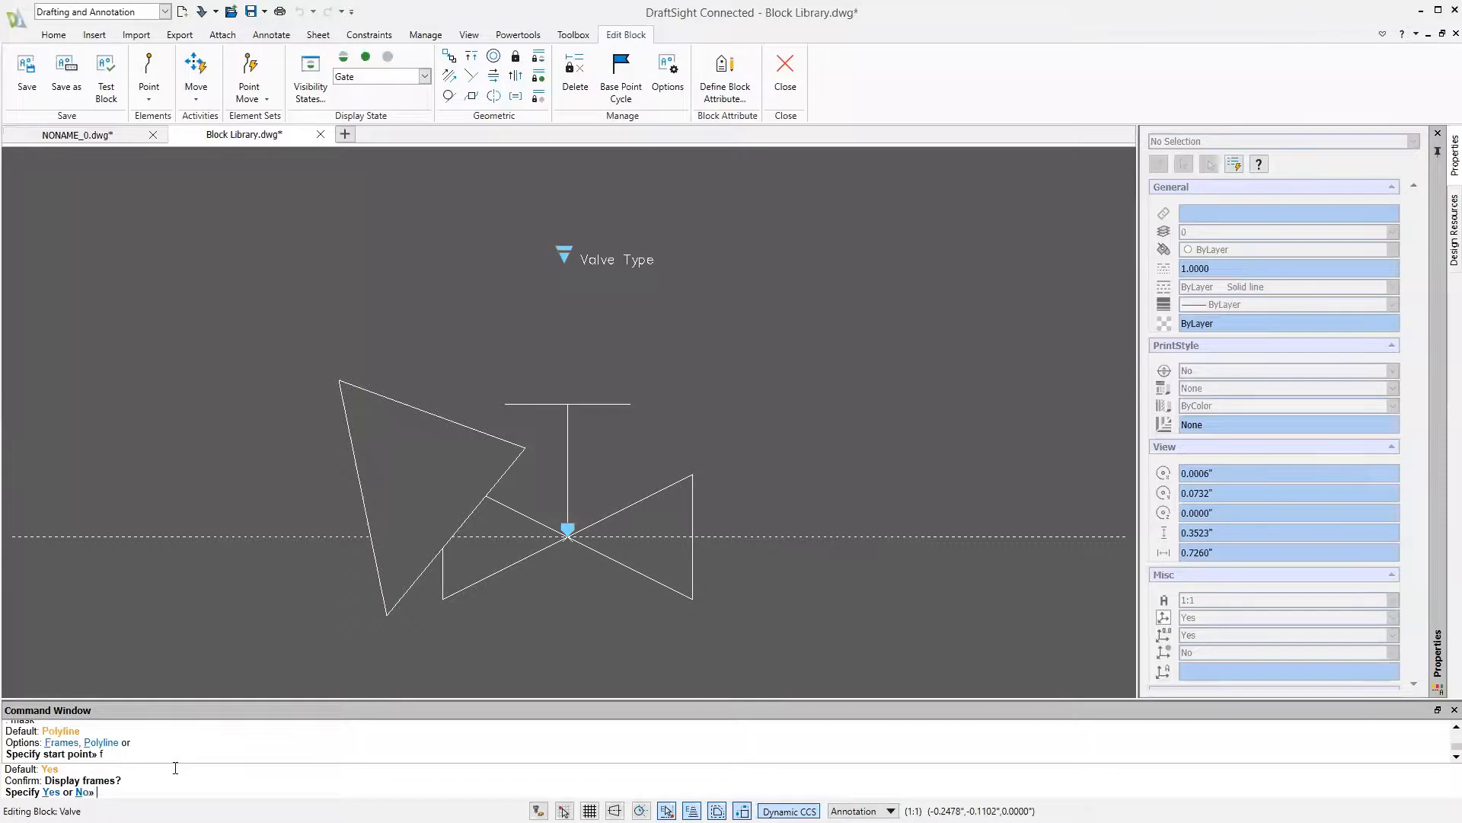
type("n")
key("Return")
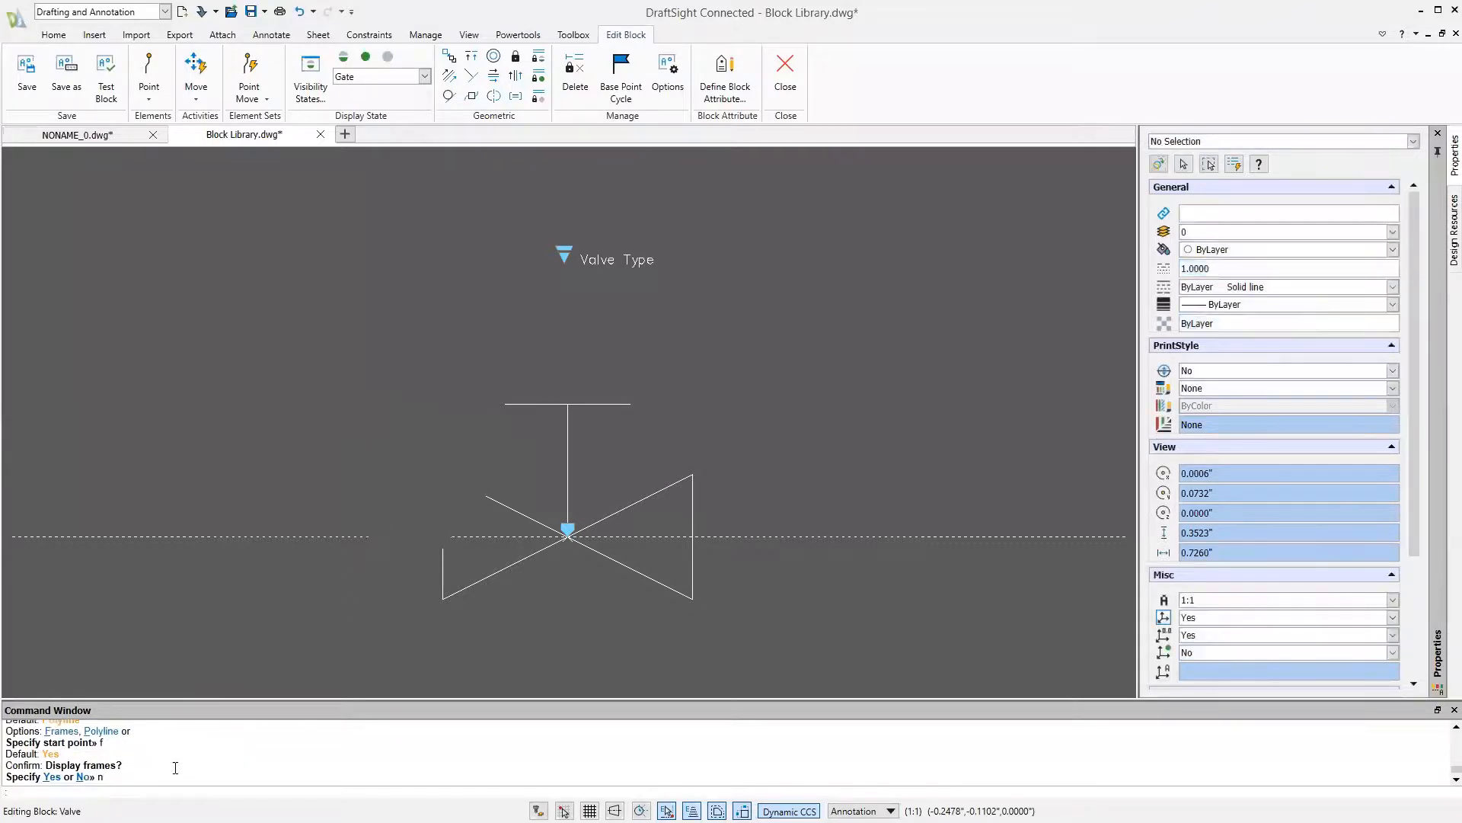
Delete the triangular mask over the left side of the gate valve
left_click(422, 377)
left_click(339, 457)
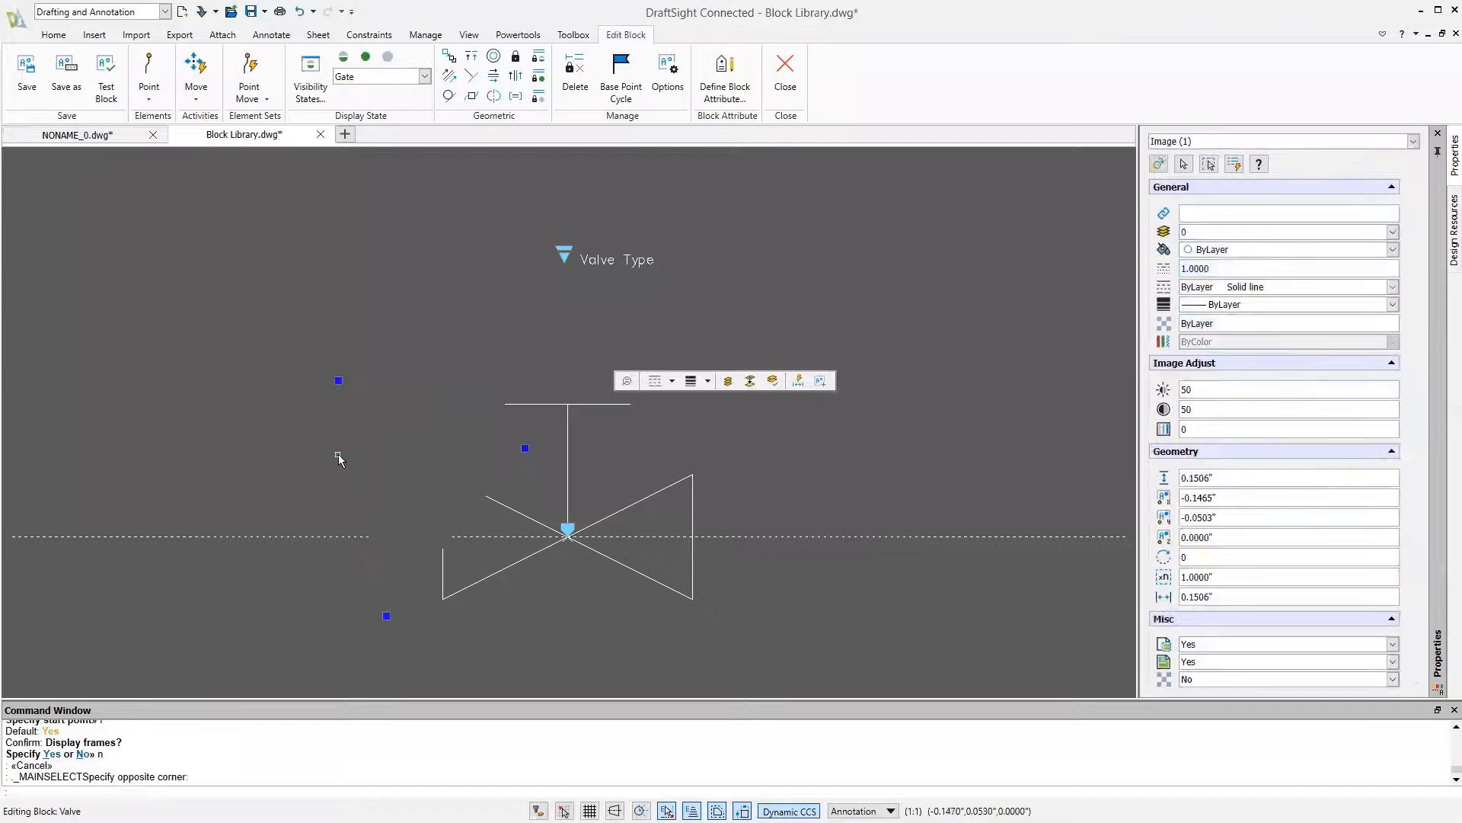
key("Delete")
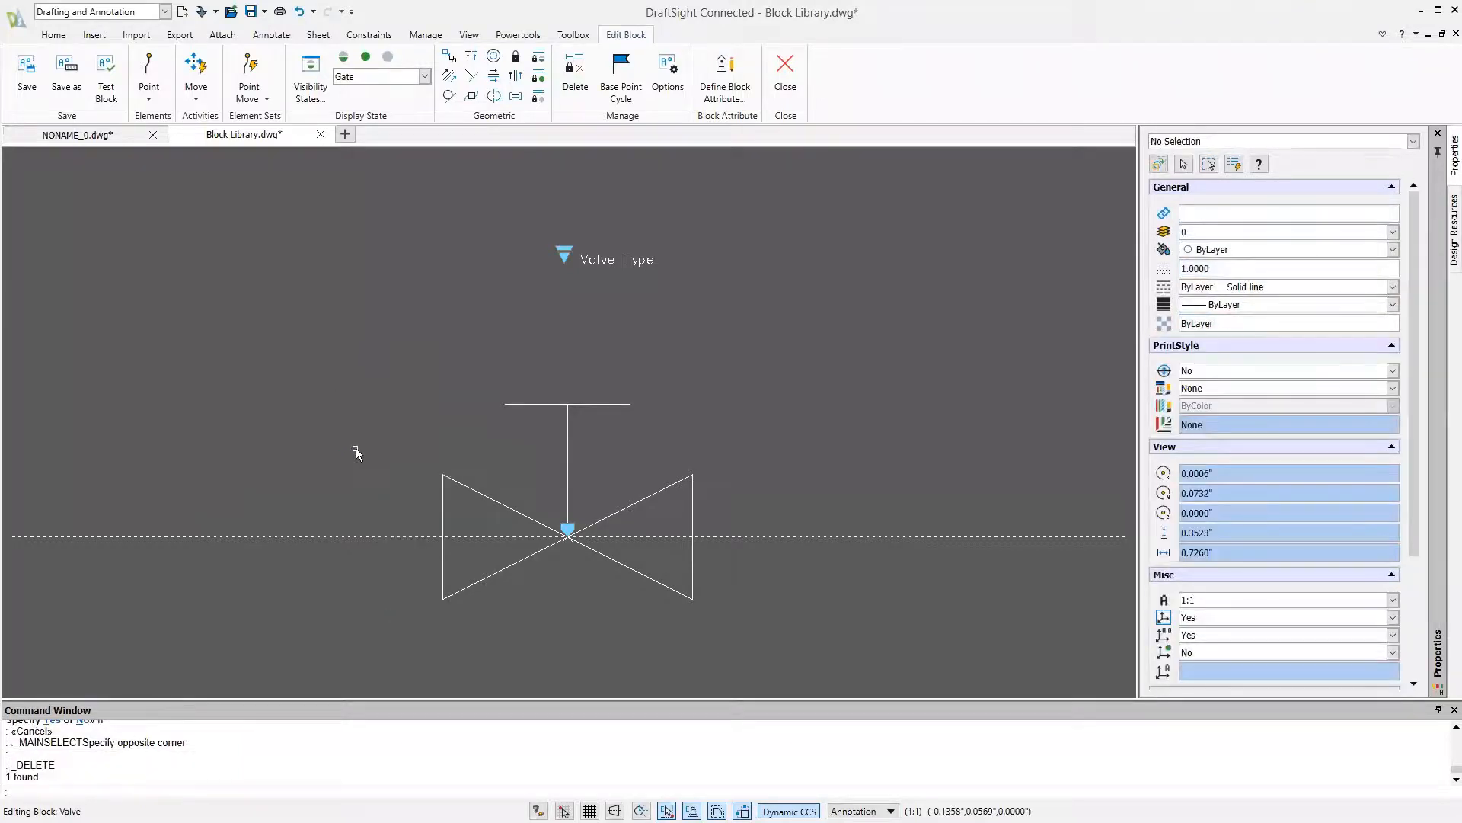
Close the block editor saving the Valve block, and bring the valve on the vertical line to the front
left_click(785, 77)
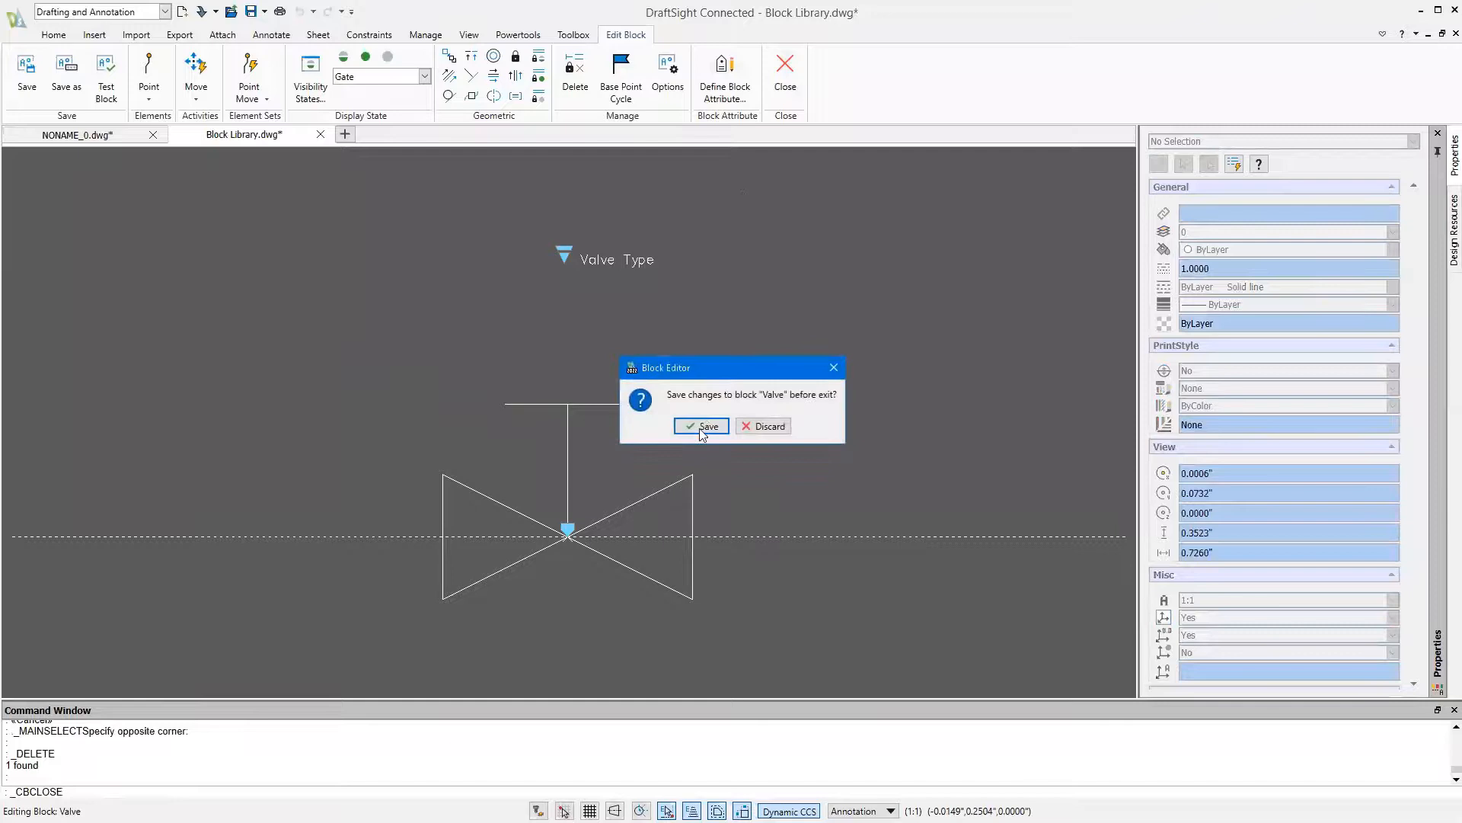
left_click(701, 427)
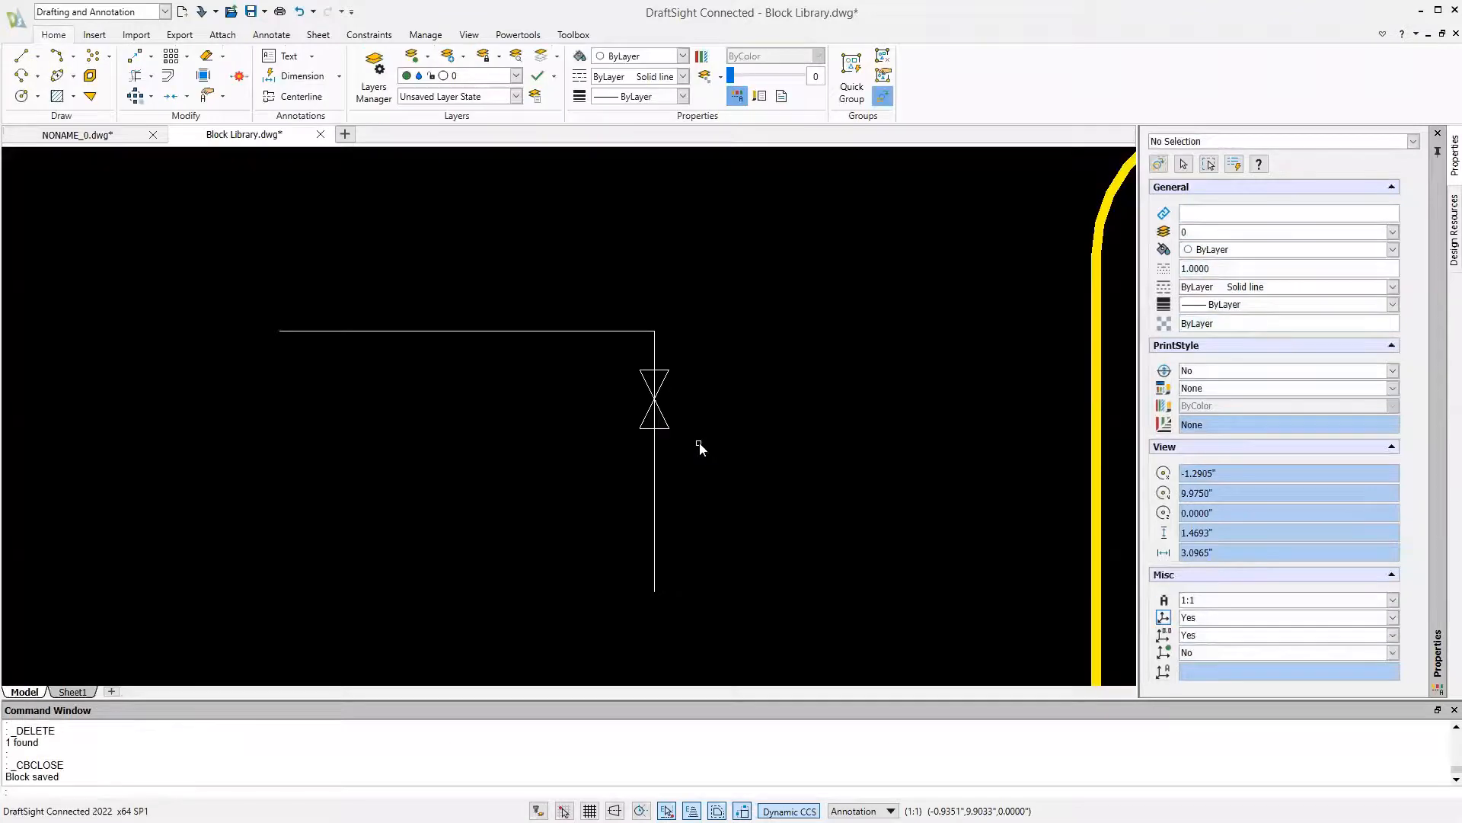
left_click(665, 424)
right_click(665, 424)
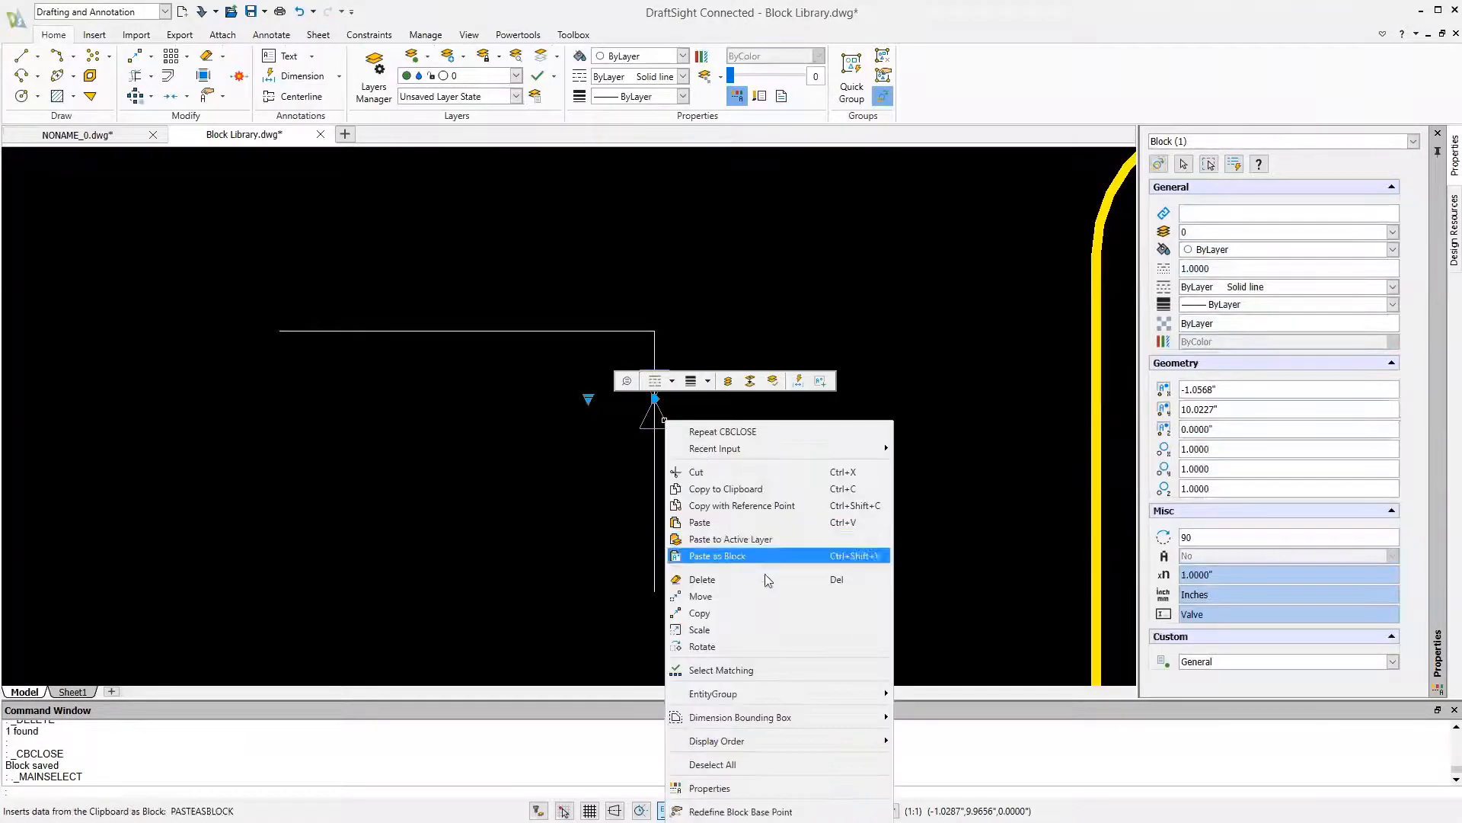
mouse_move(821, 740)
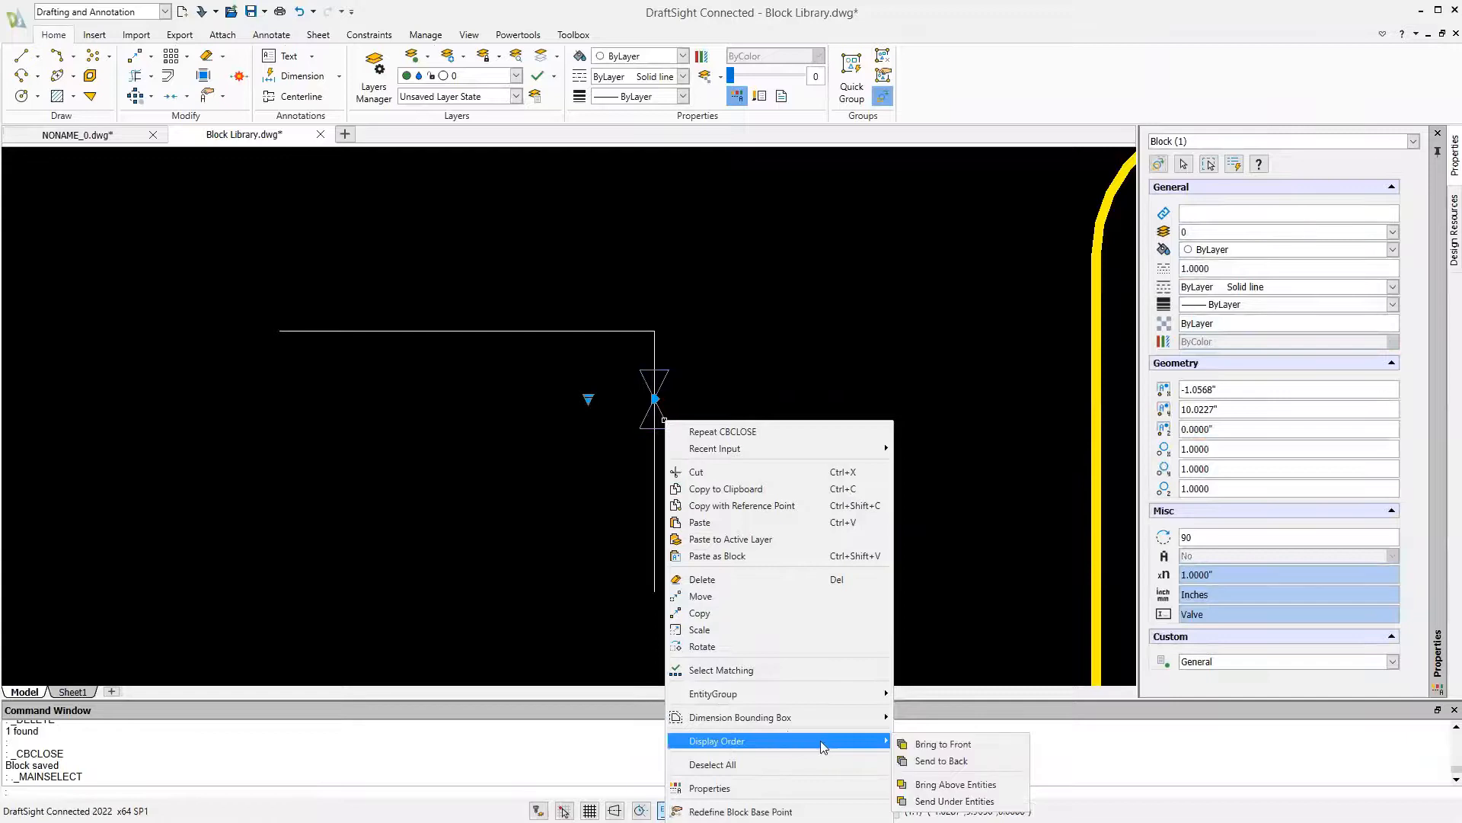
left_click(929, 744)
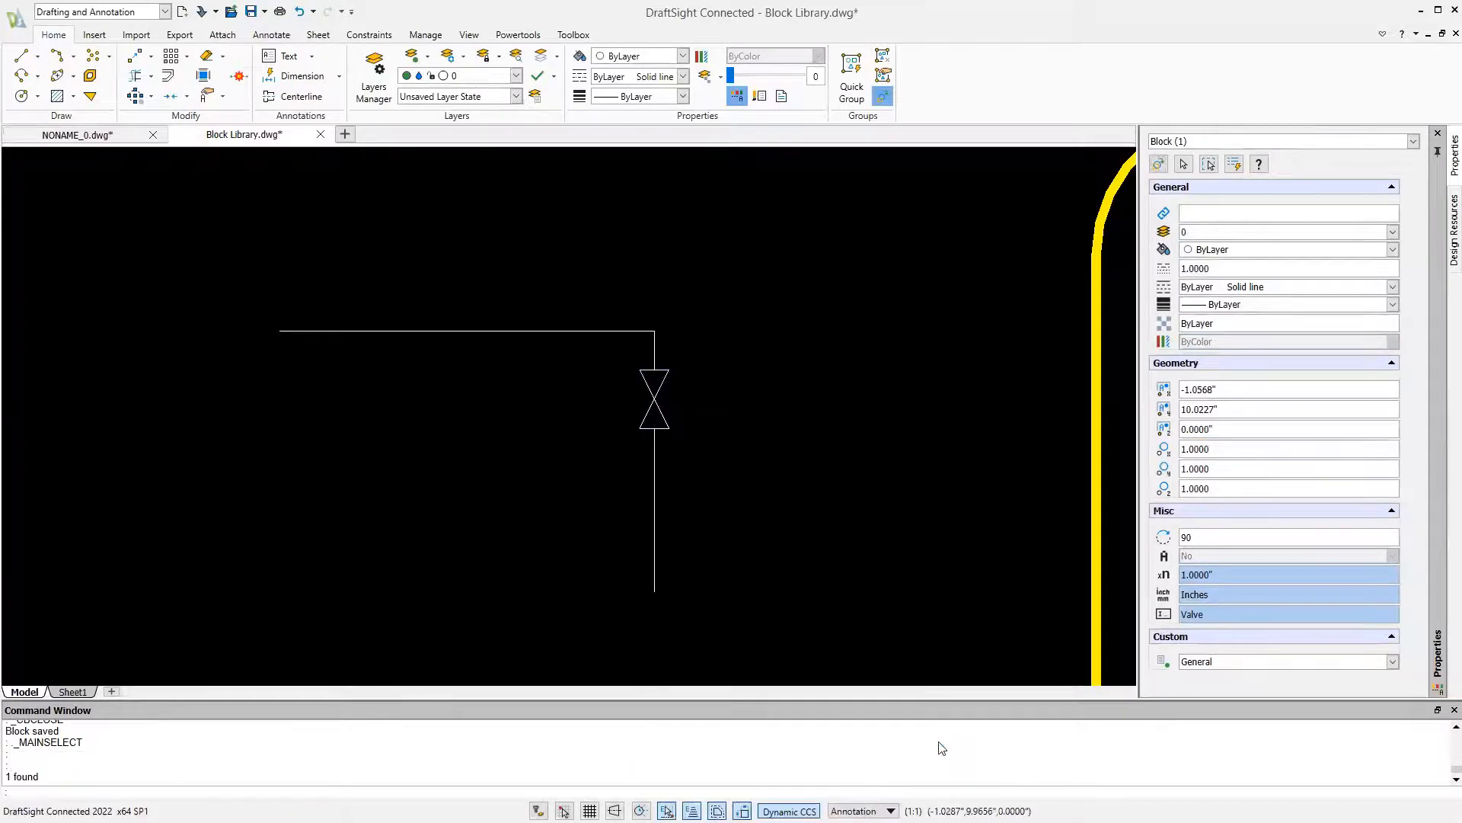
Move the valve to the middle of the horizontal line and set its visibility state to Gate
left_click(653, 397)
left_click(655, 399)
left_click(466, 332)
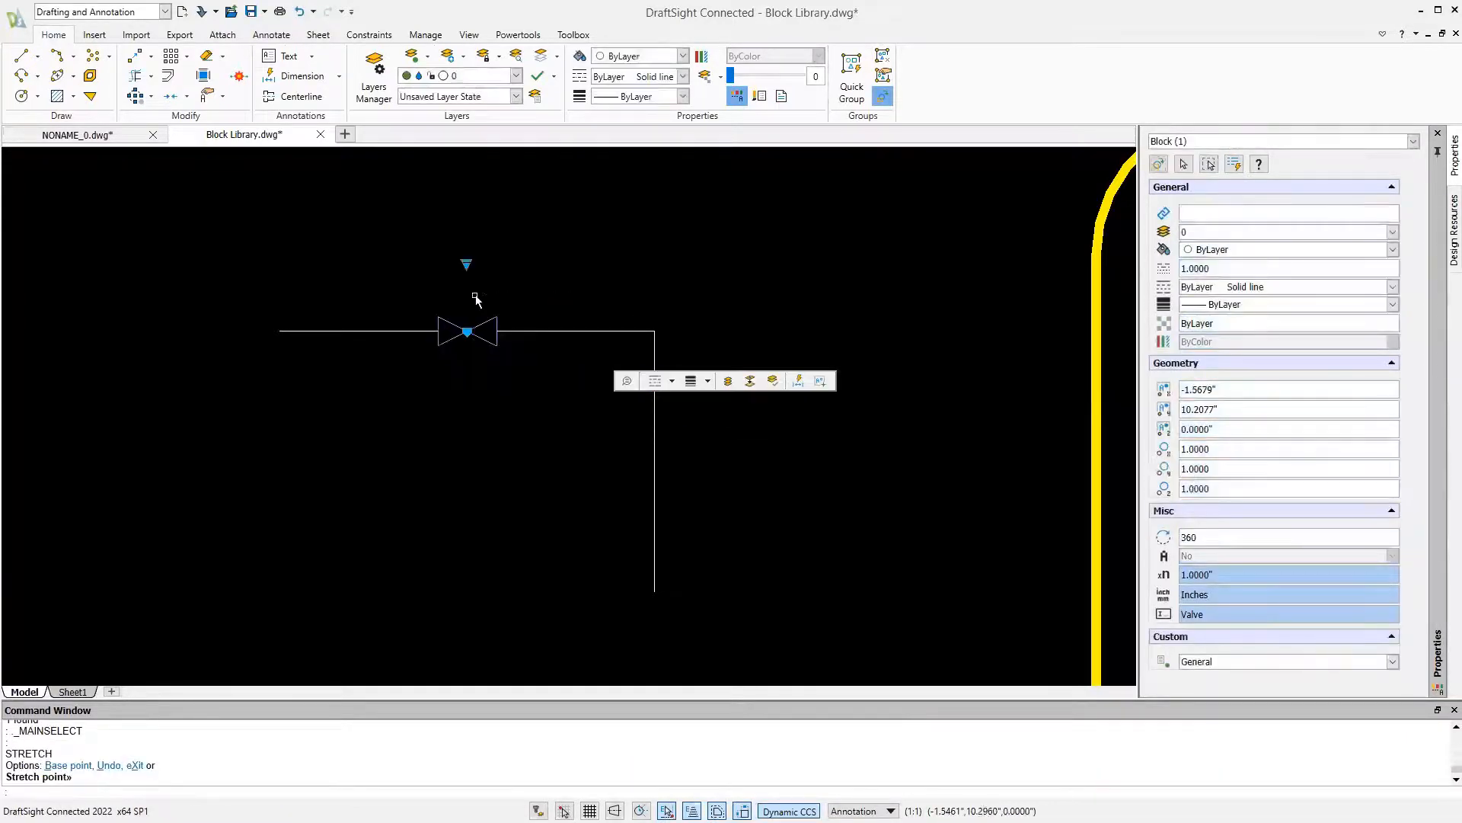
left_click(467, 264)
left_click(501, 307)
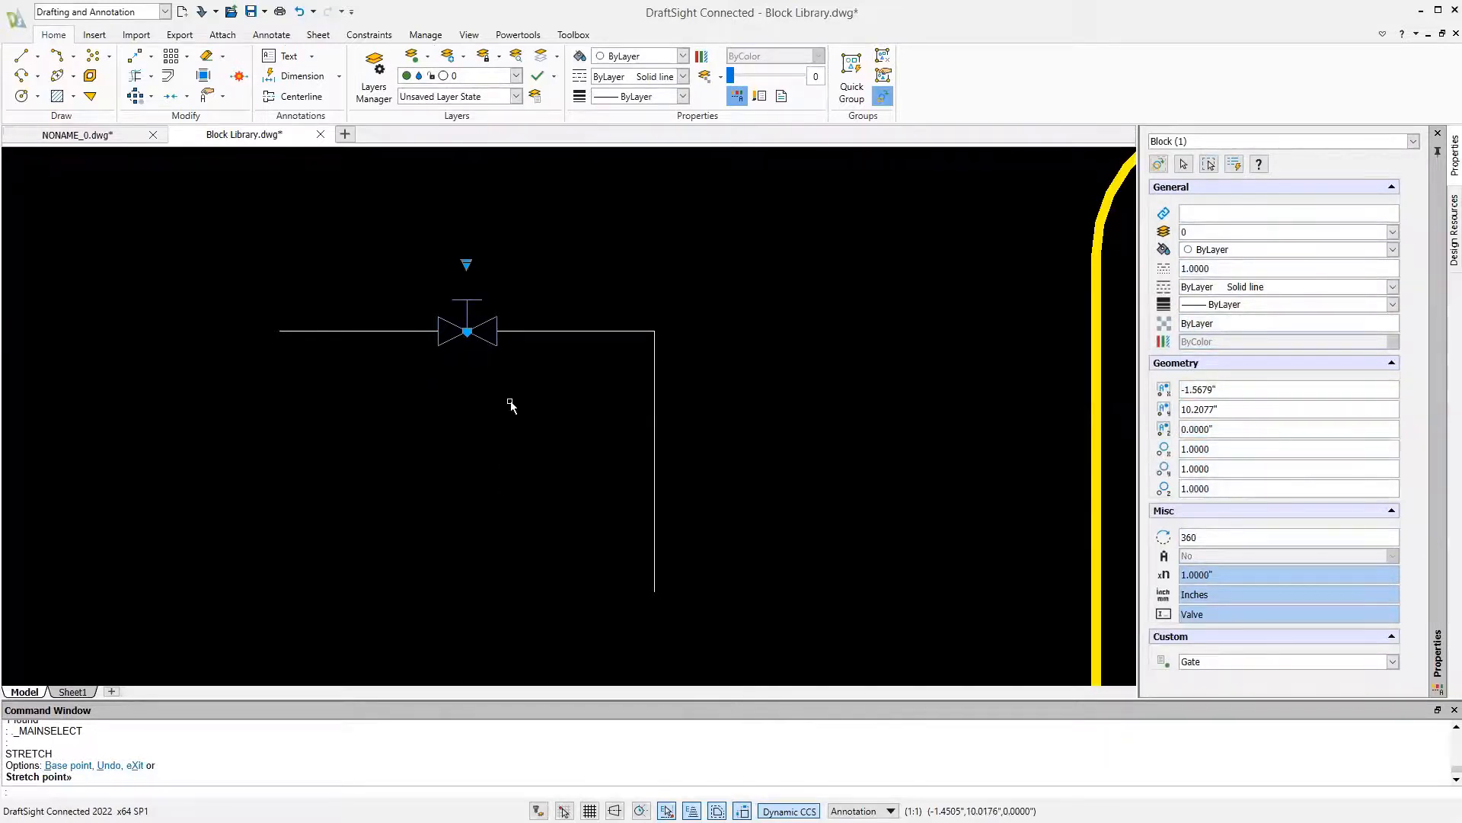
key("Escape")
Reopen the Valve block in the block editor and add a simple note reading LABEL below the gate valve
double_click(495, 346)
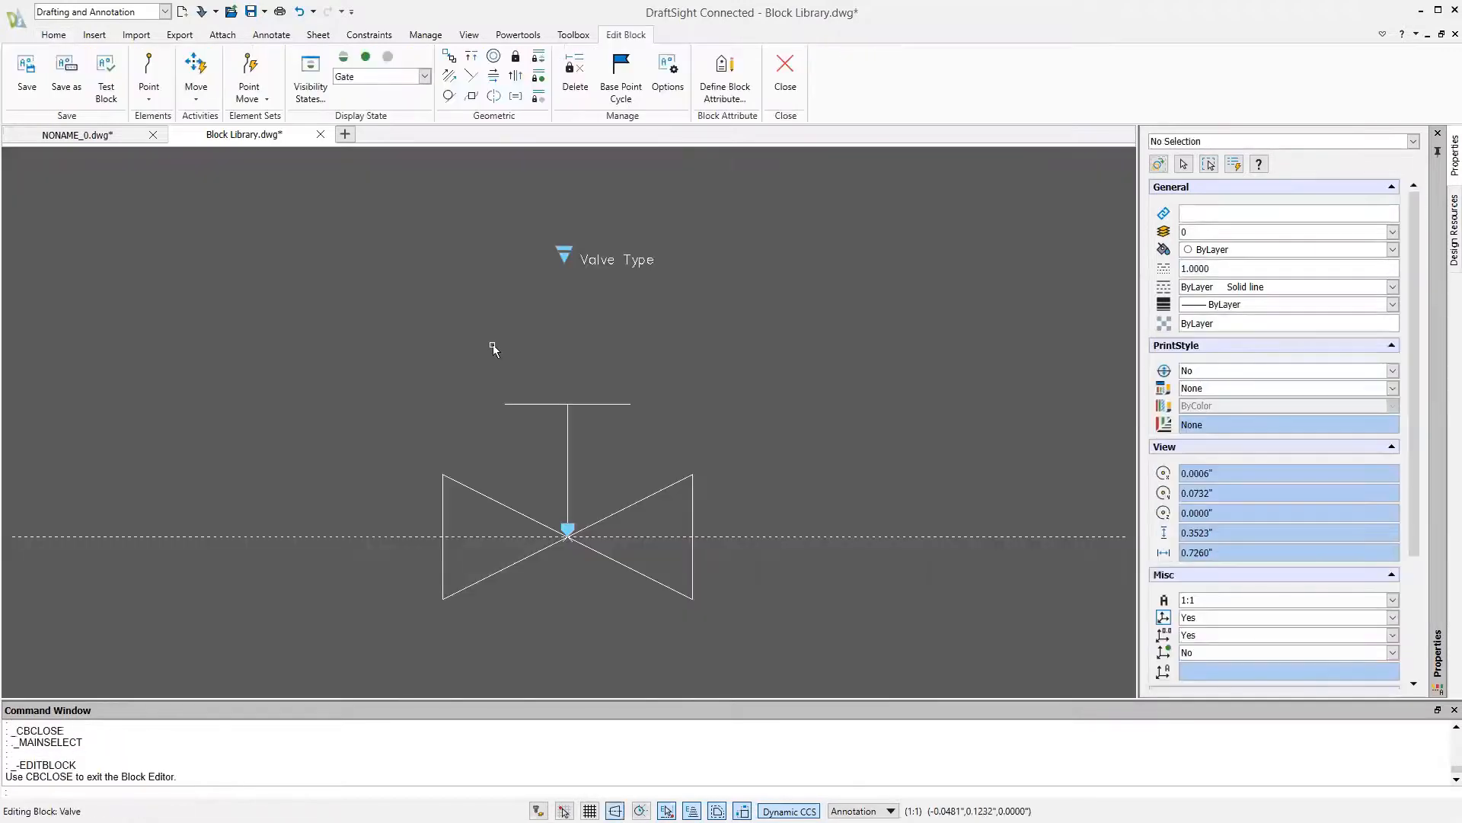
middle_click_drag(554, 437, 524, 285)
type("TEXT")
key("Return")
left_click(531, 509)
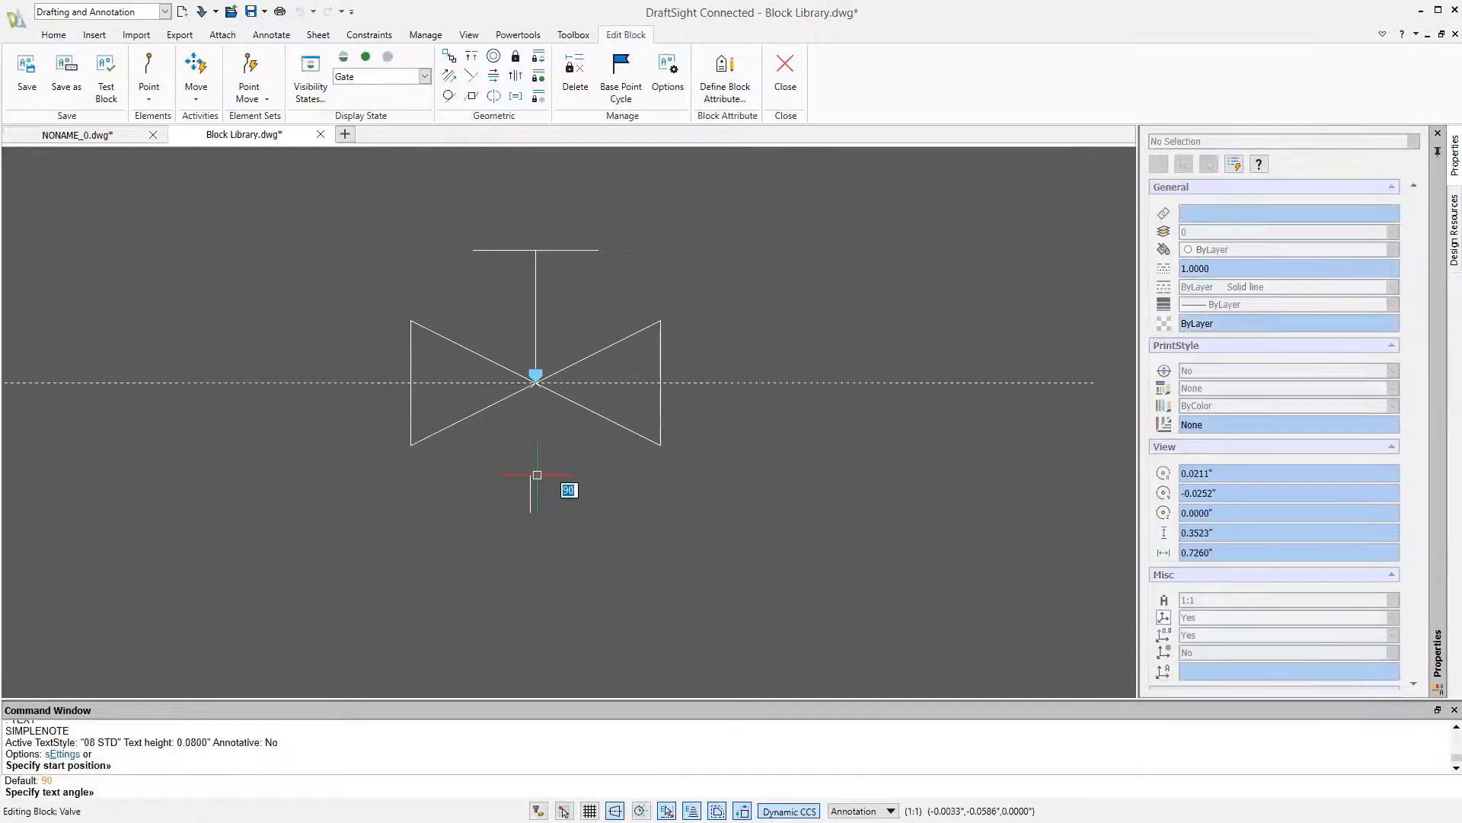
key("Return")
type("LABEL")
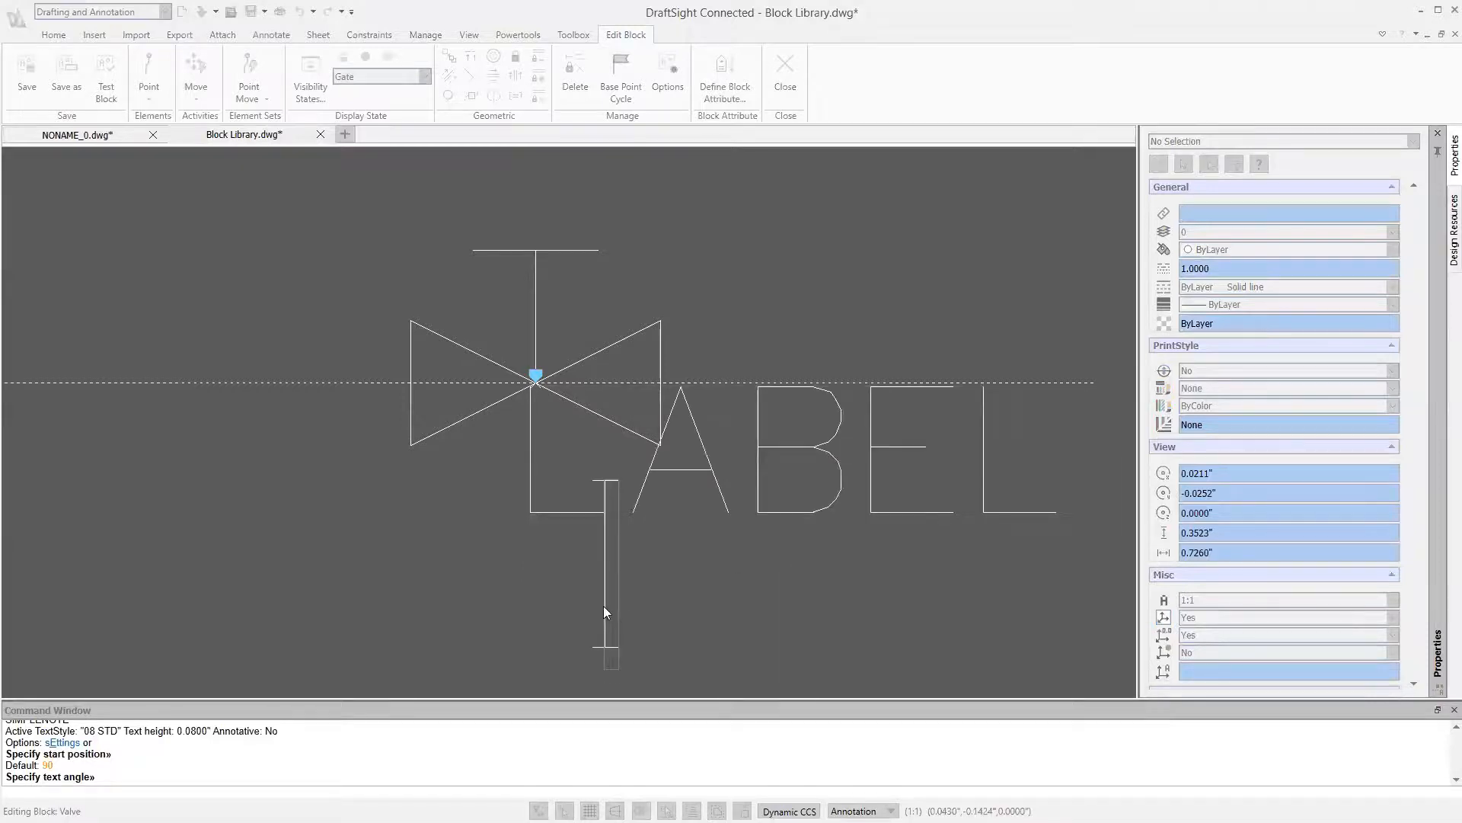
key("Escape")
Set the LABEL note's text height to 0.04 and its justification to Center
left_click(637, 505)
double_click(1239, 464)
type("0.04")
key("Return")
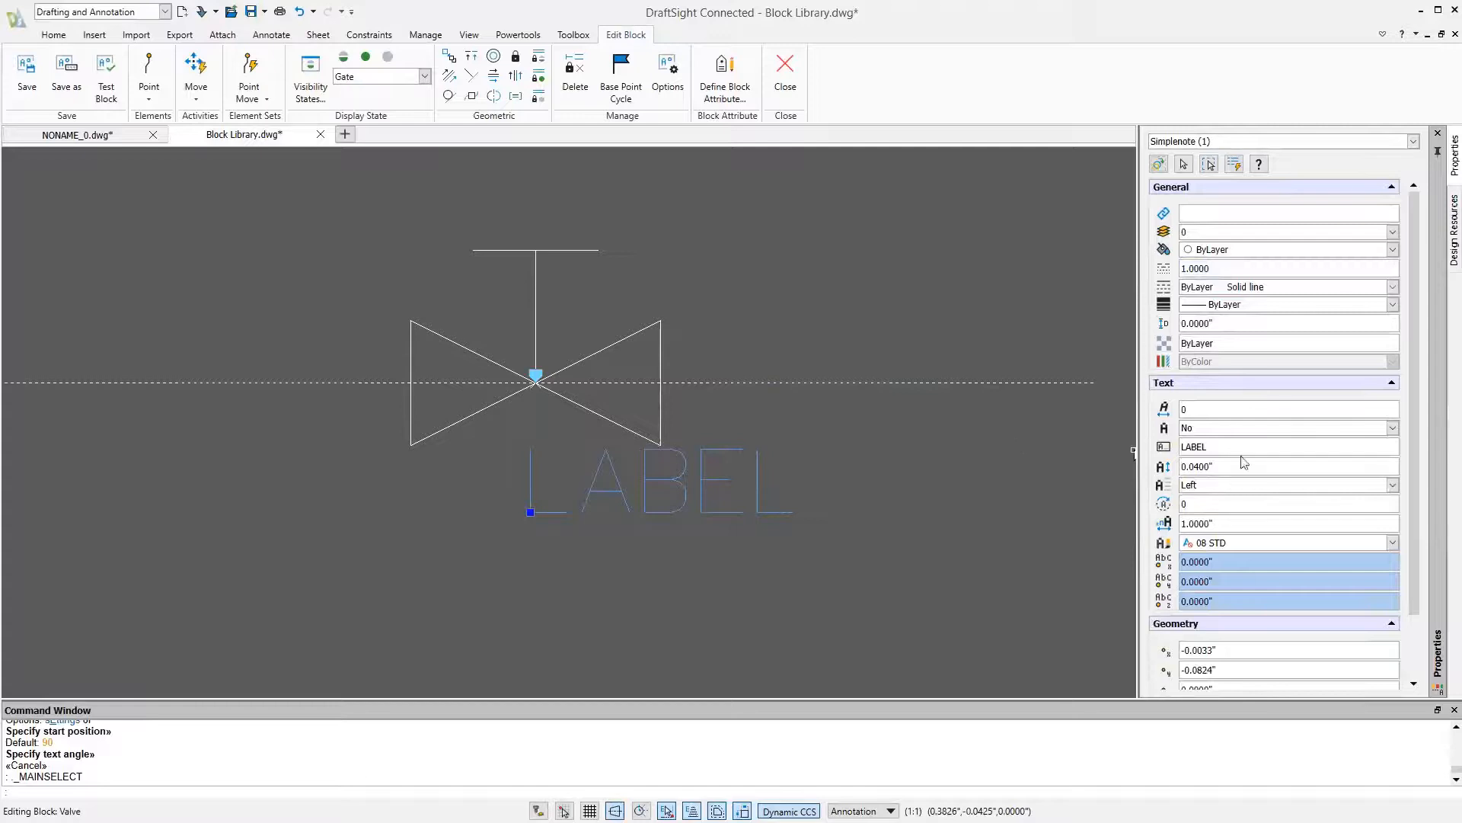
scroll(1245, 449, "down", 2)
left_click(1248, 415)
left_click(1248, 436)
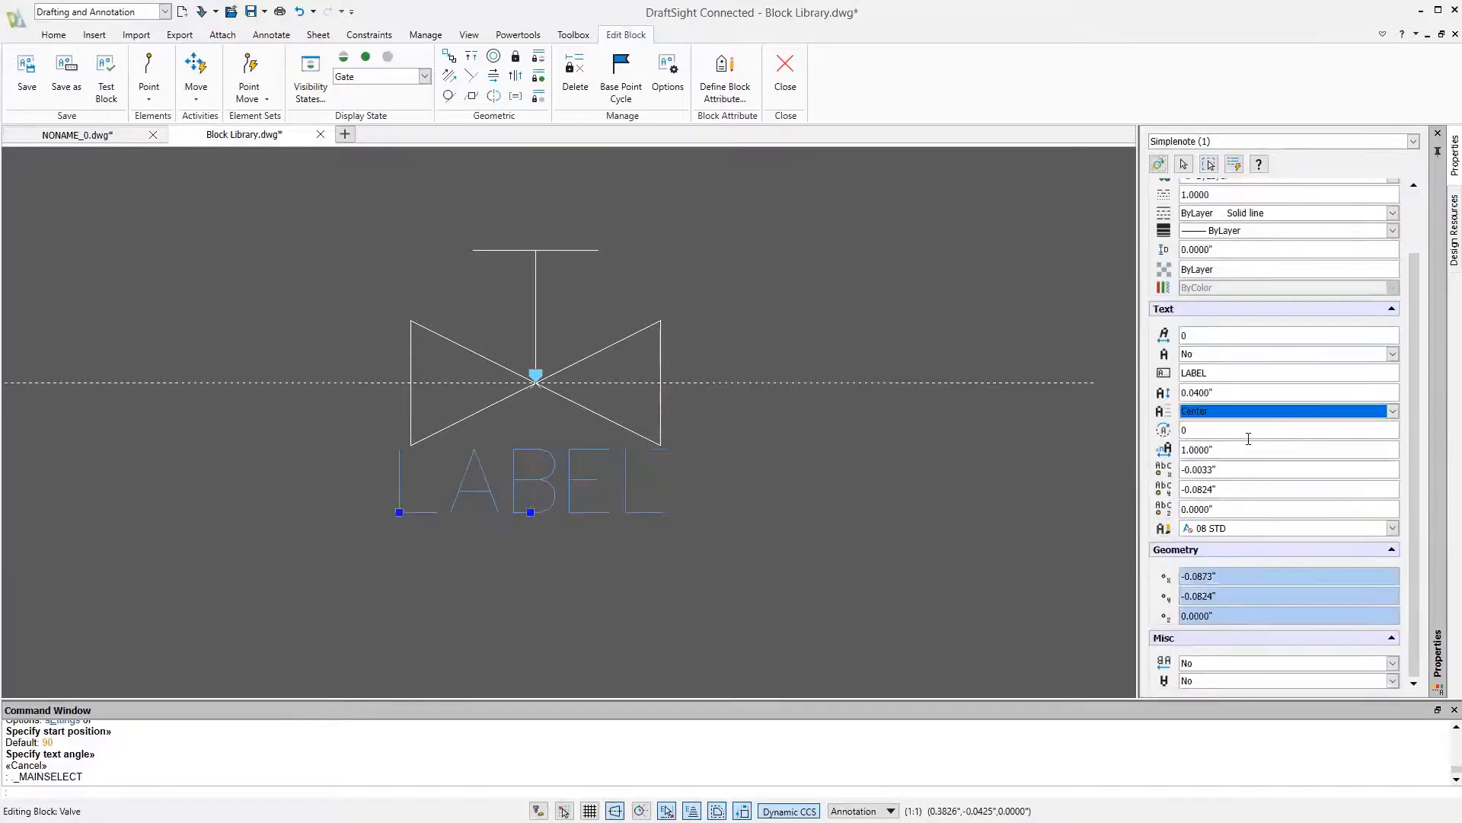
key("Escape")
Move the LABEL note slightly so that it sits roughly centred beneath the valve, with Ortho turned off
type("m")
key("Return")
left_click(582, 482)
key("Return")
left_click(580, 484)
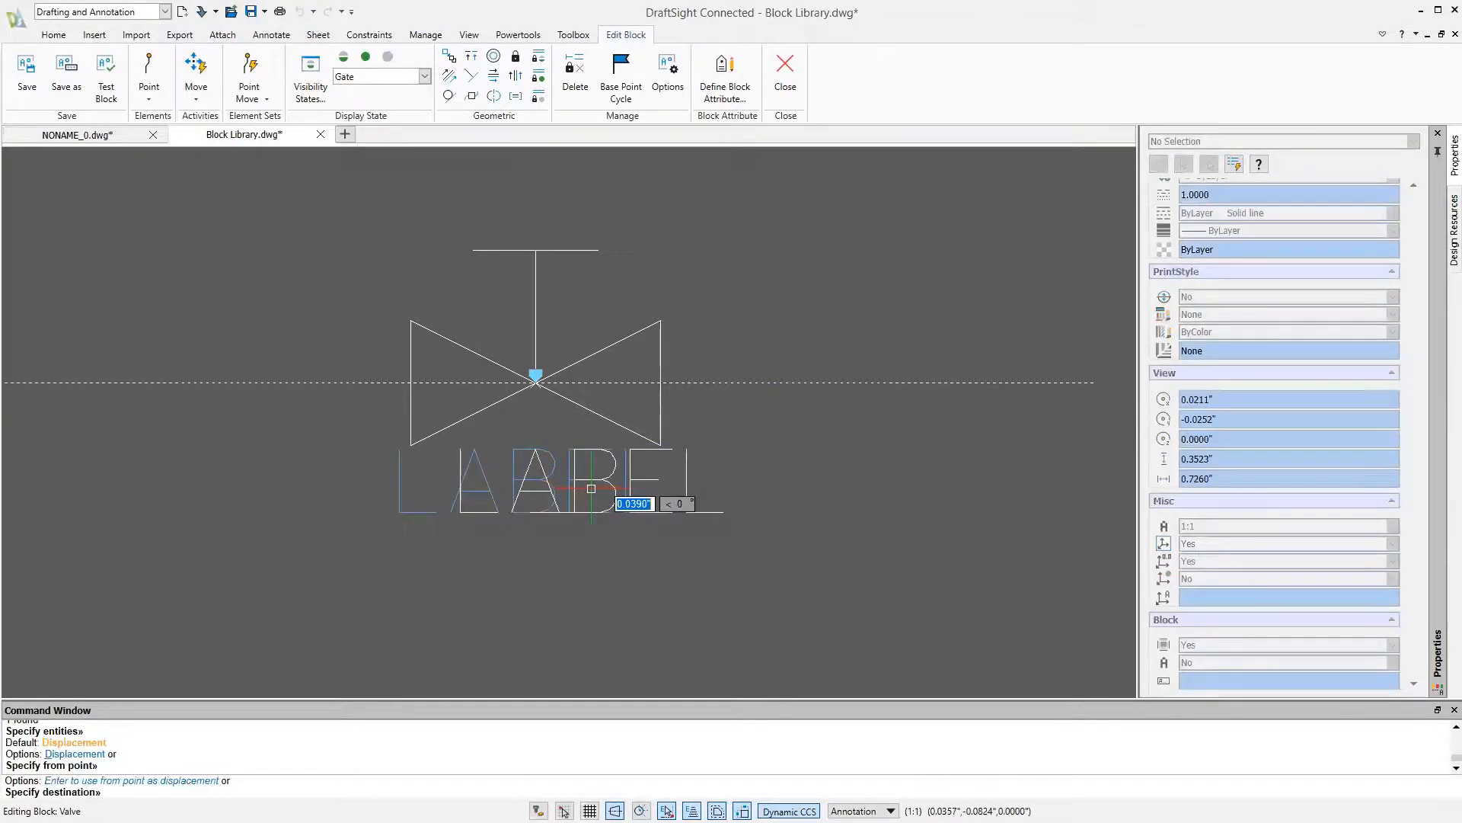
key("F8")
left_click(547, 489)
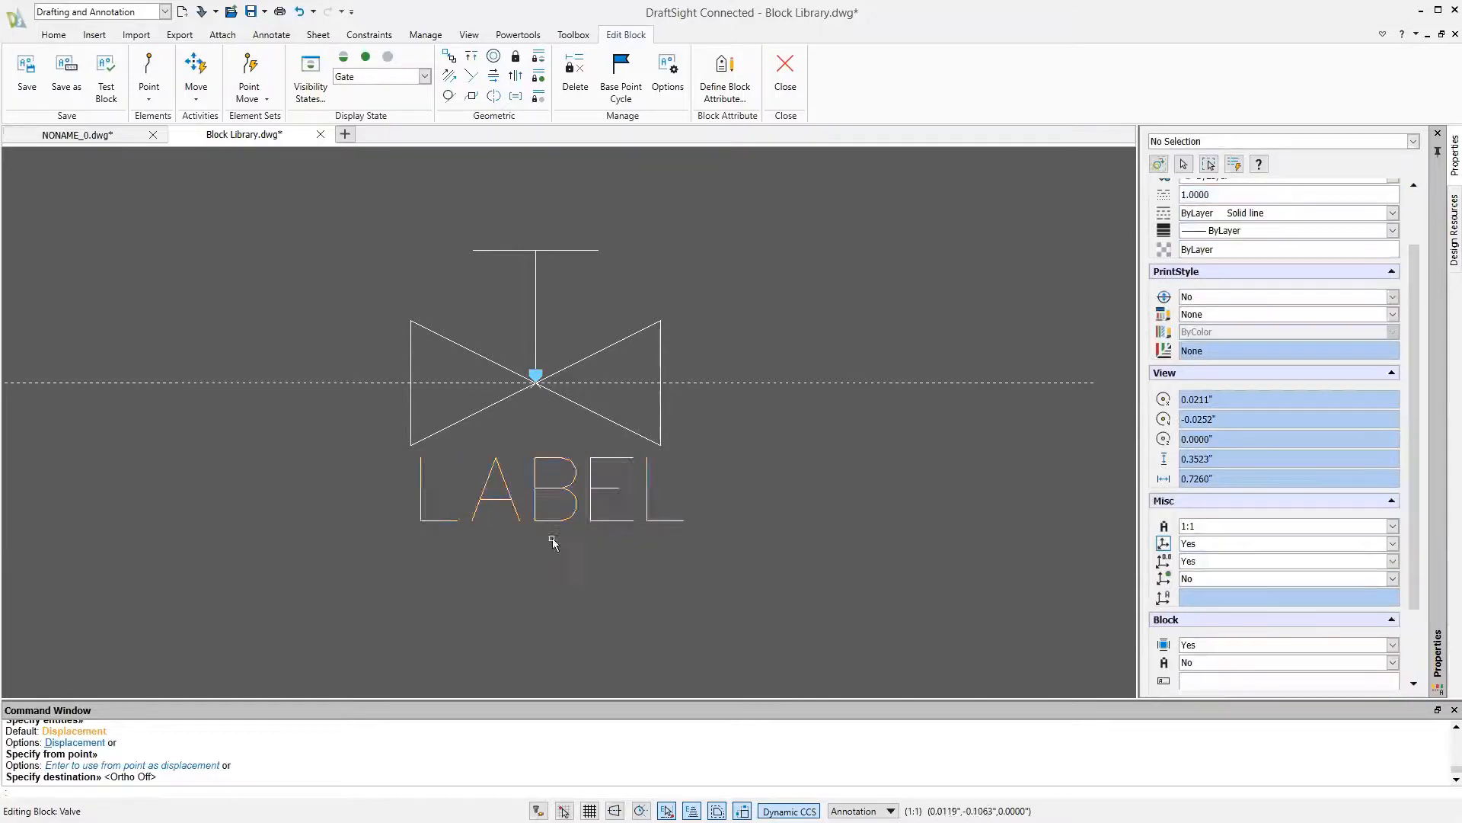
Change the text of the note beneath the valve to VALVE
double_click(556, 490)
type("VALVE")
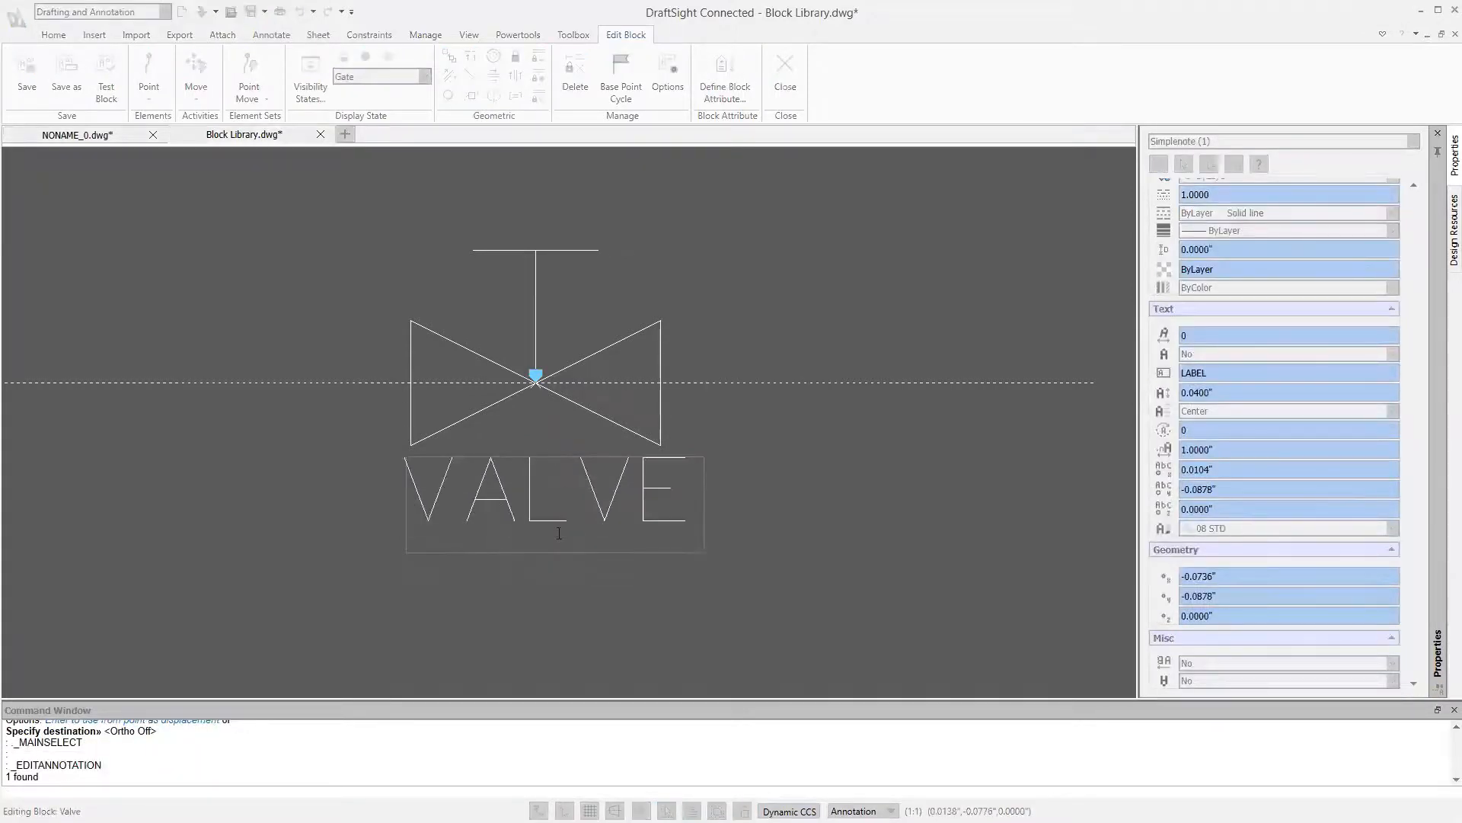
key("Escape")
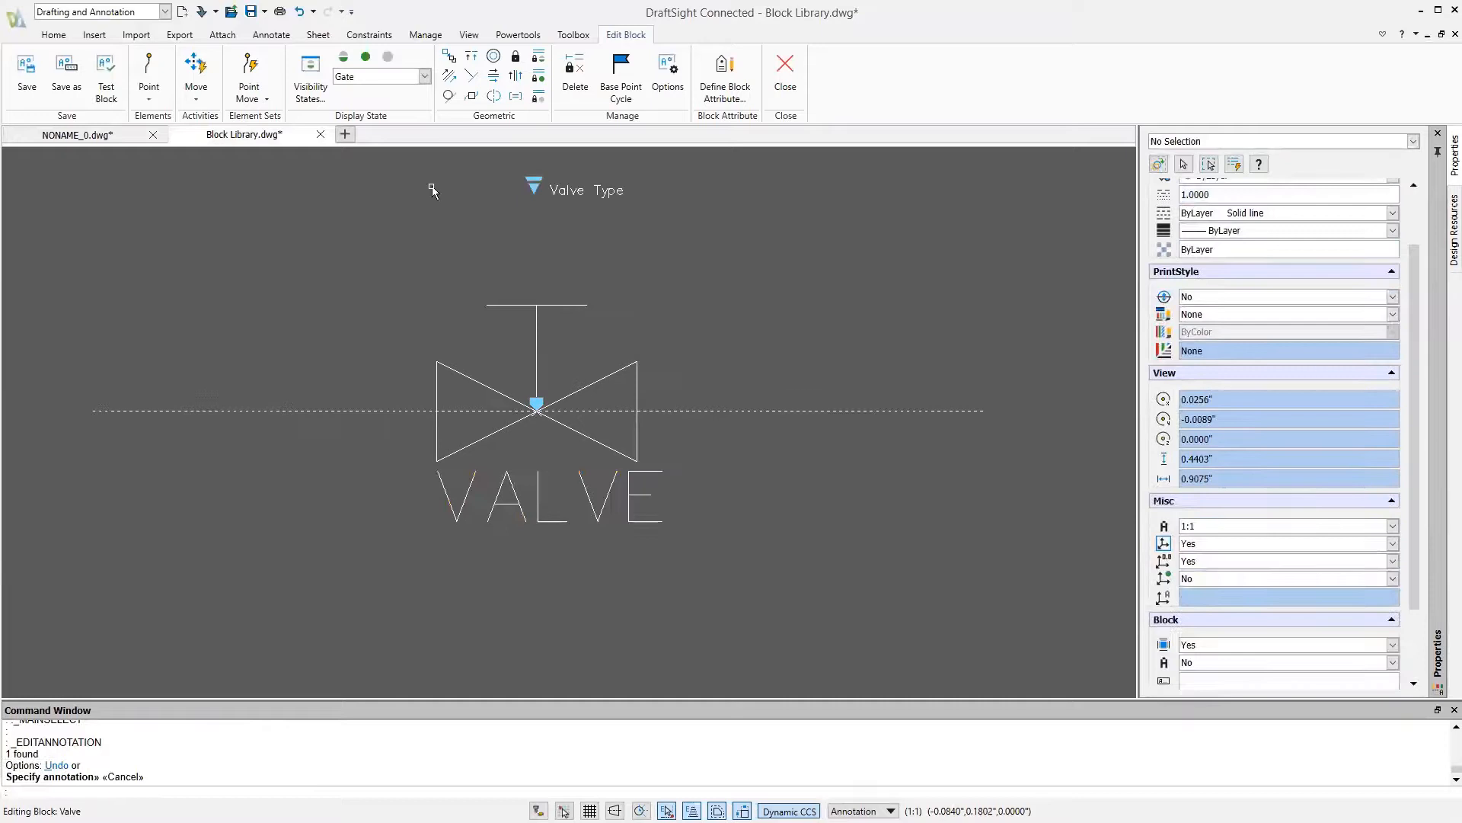
Add a point element on the VALVE note, place its label just below the note, and keep one grip
left_click(160, 107)
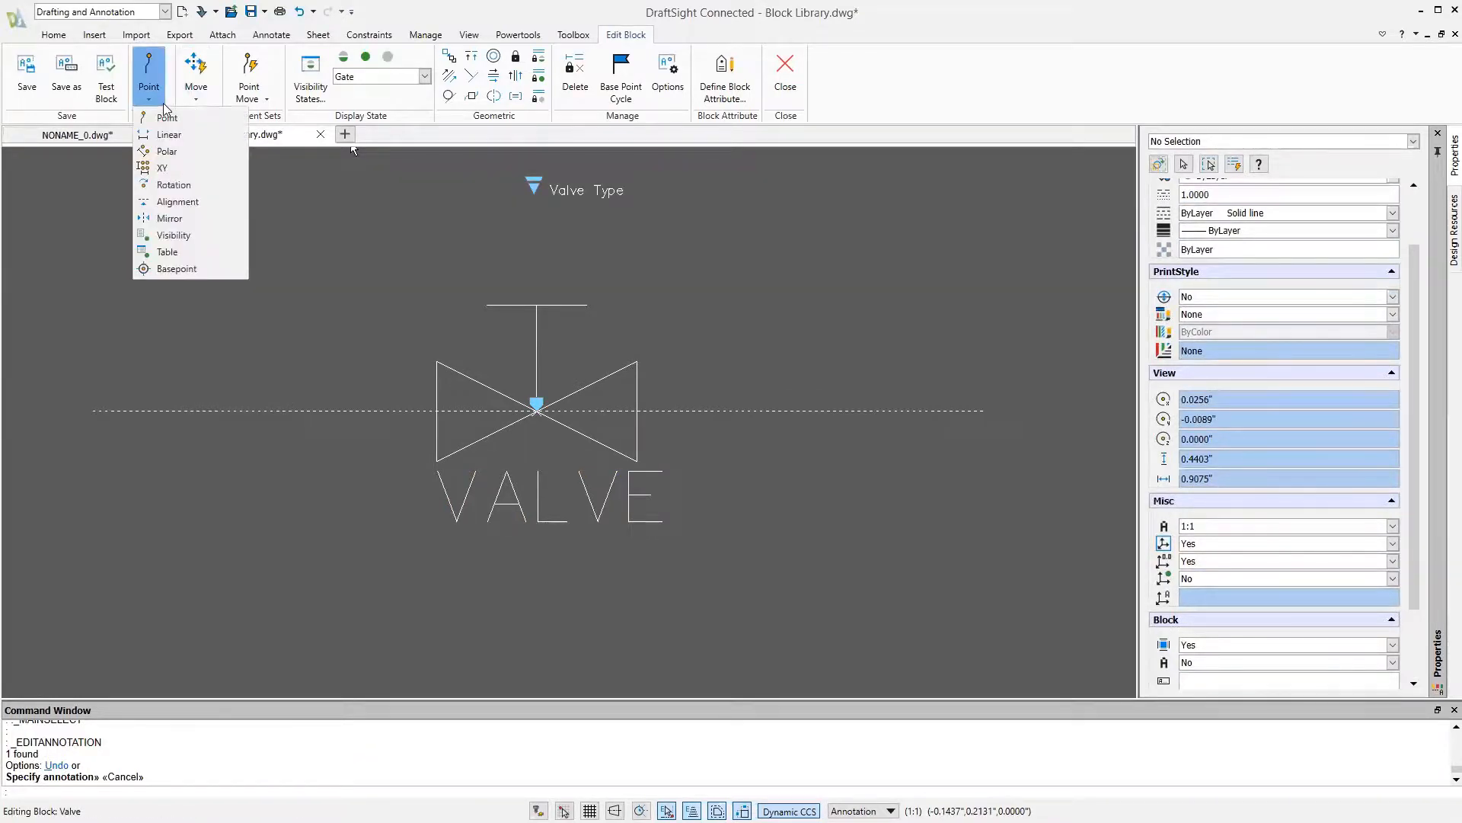
left_click(166, 118)
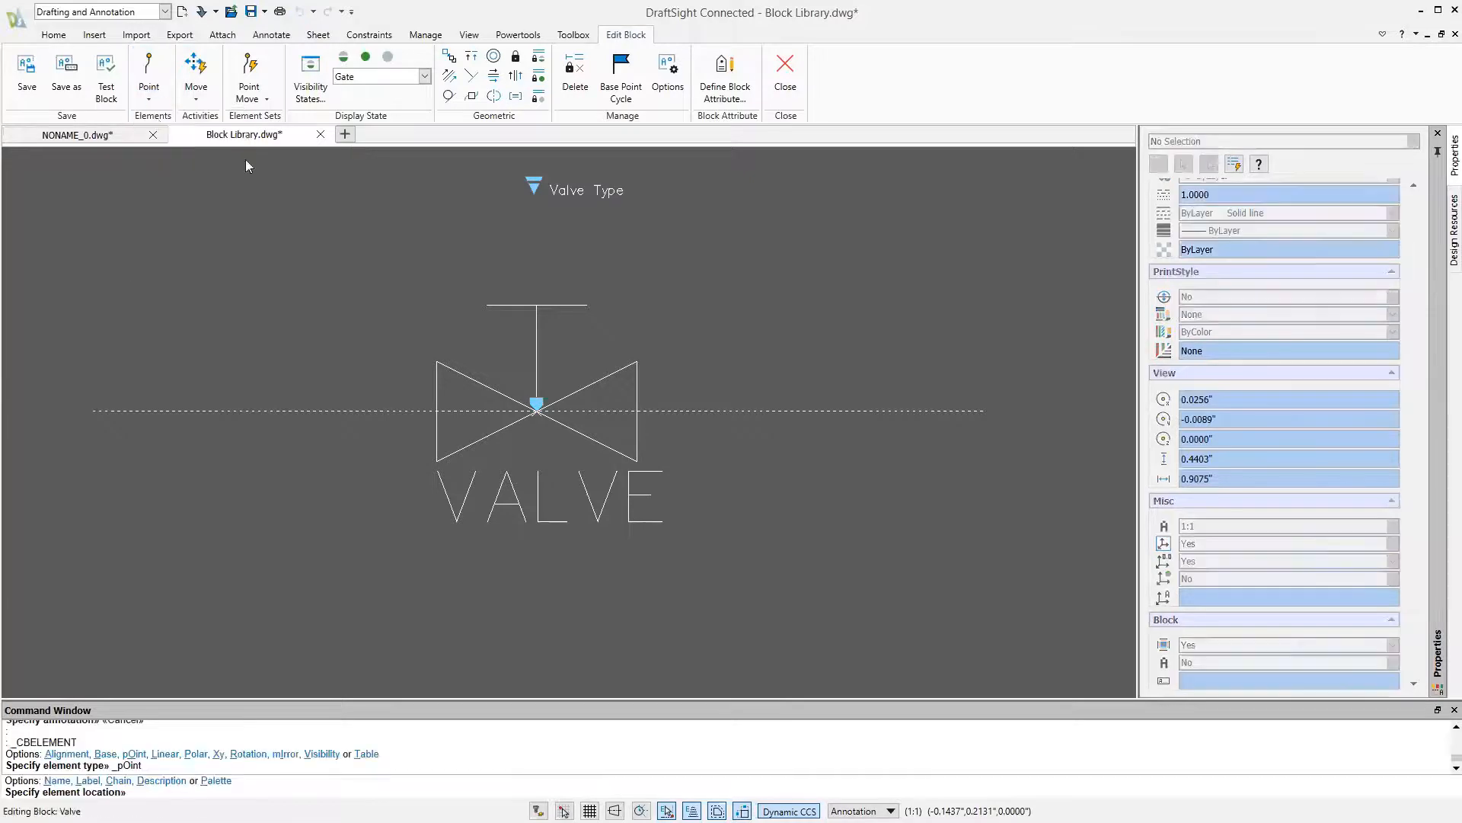
left_click(559, 502)
left_click(602, 552)
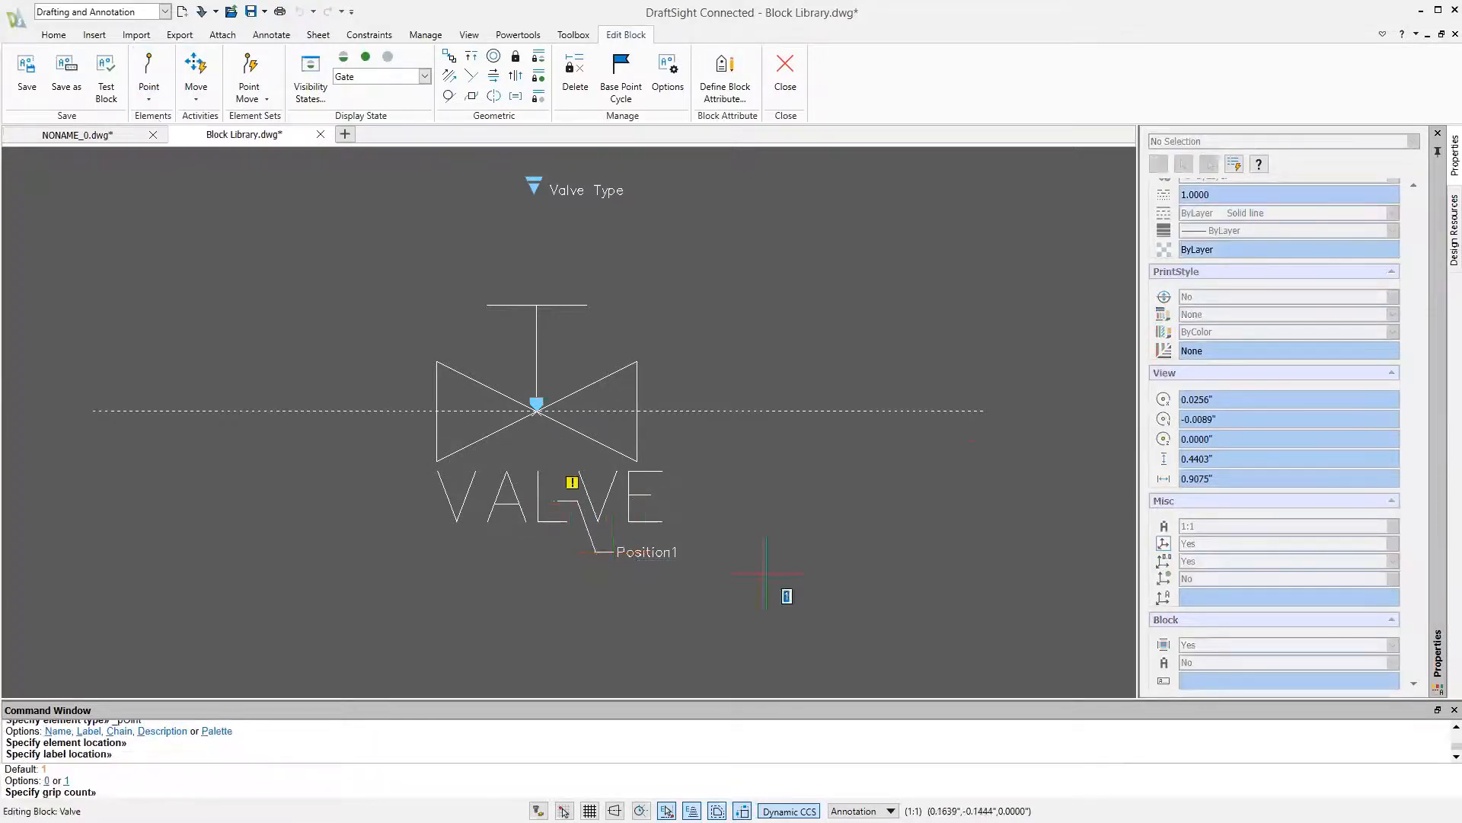
key("Return")
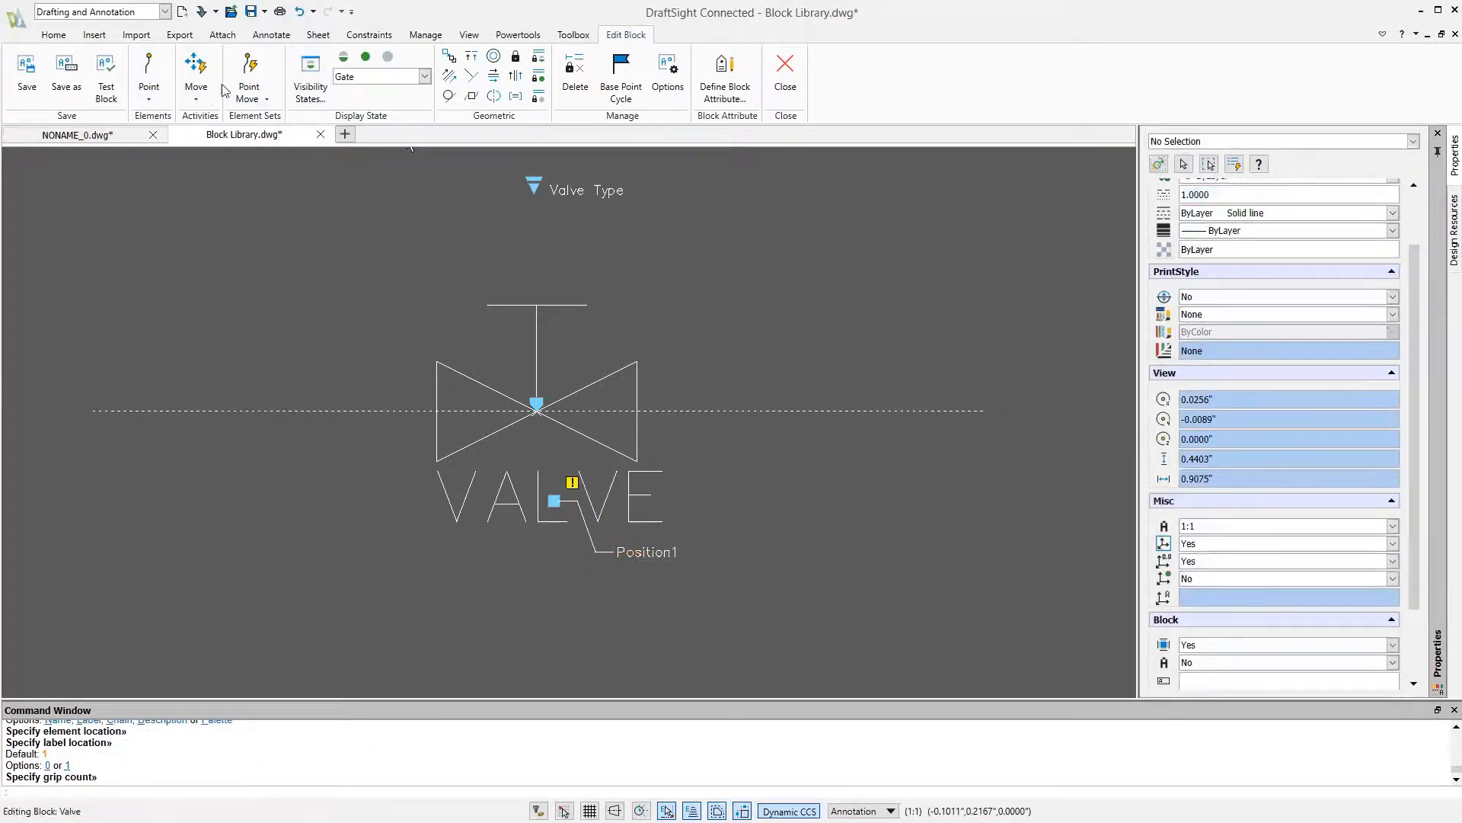
Assign a Move activity acting on the VALVE note to the new point element, and close the block editor with the changes saved
left_click(196, 69)
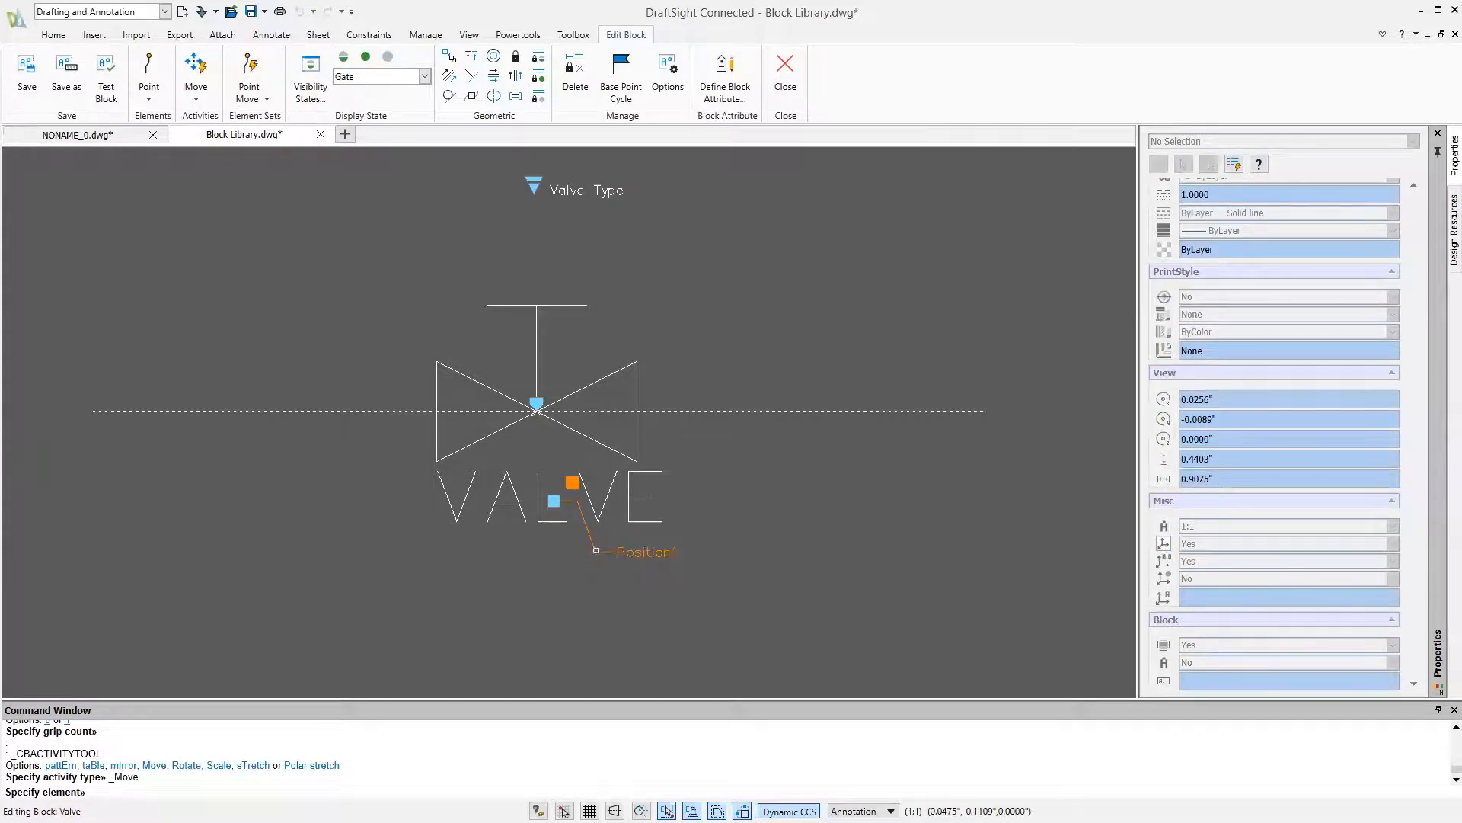
left_click(596, 550)
left_click(453, 520)
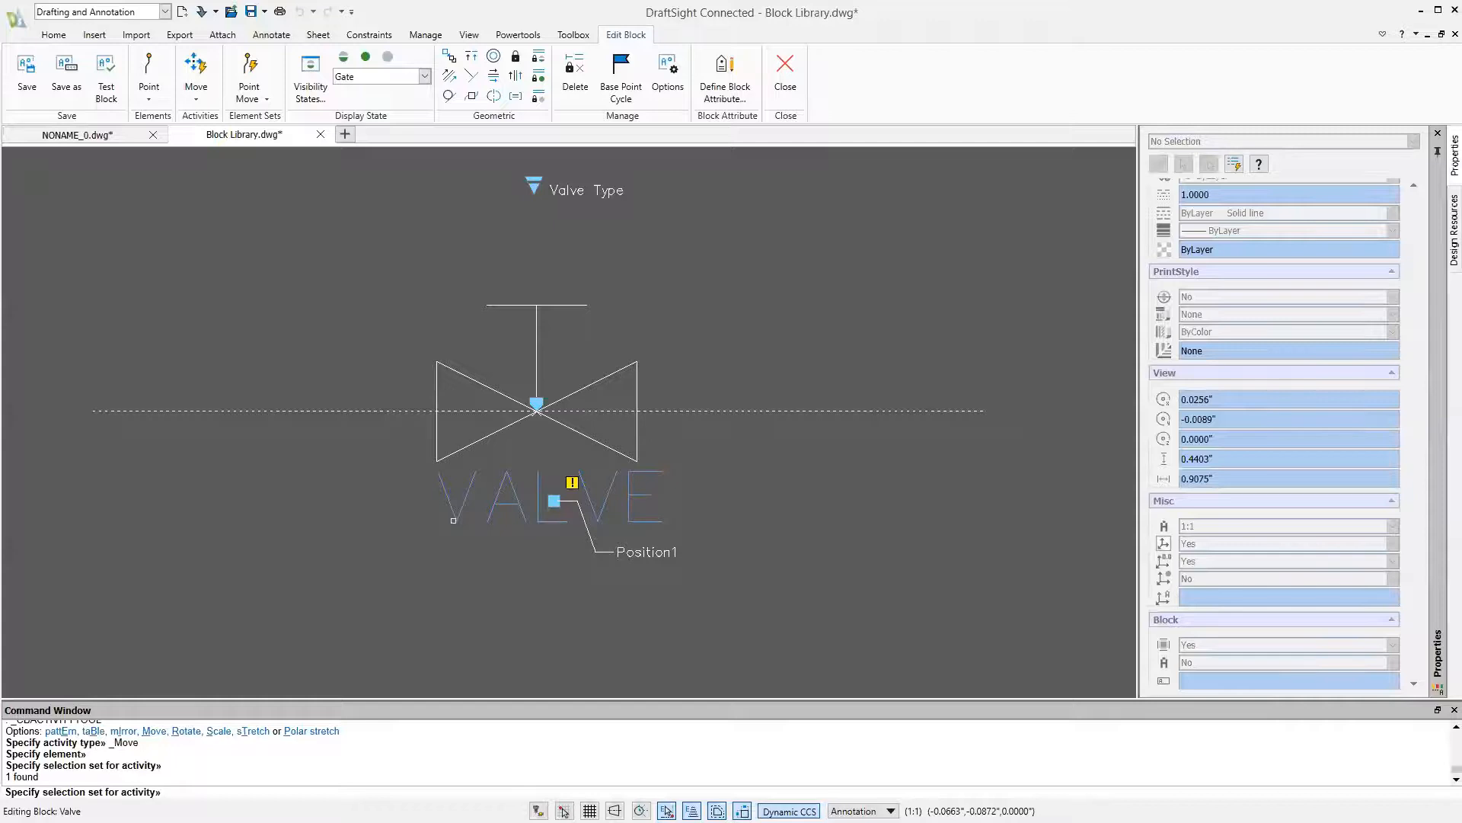
key("Return")
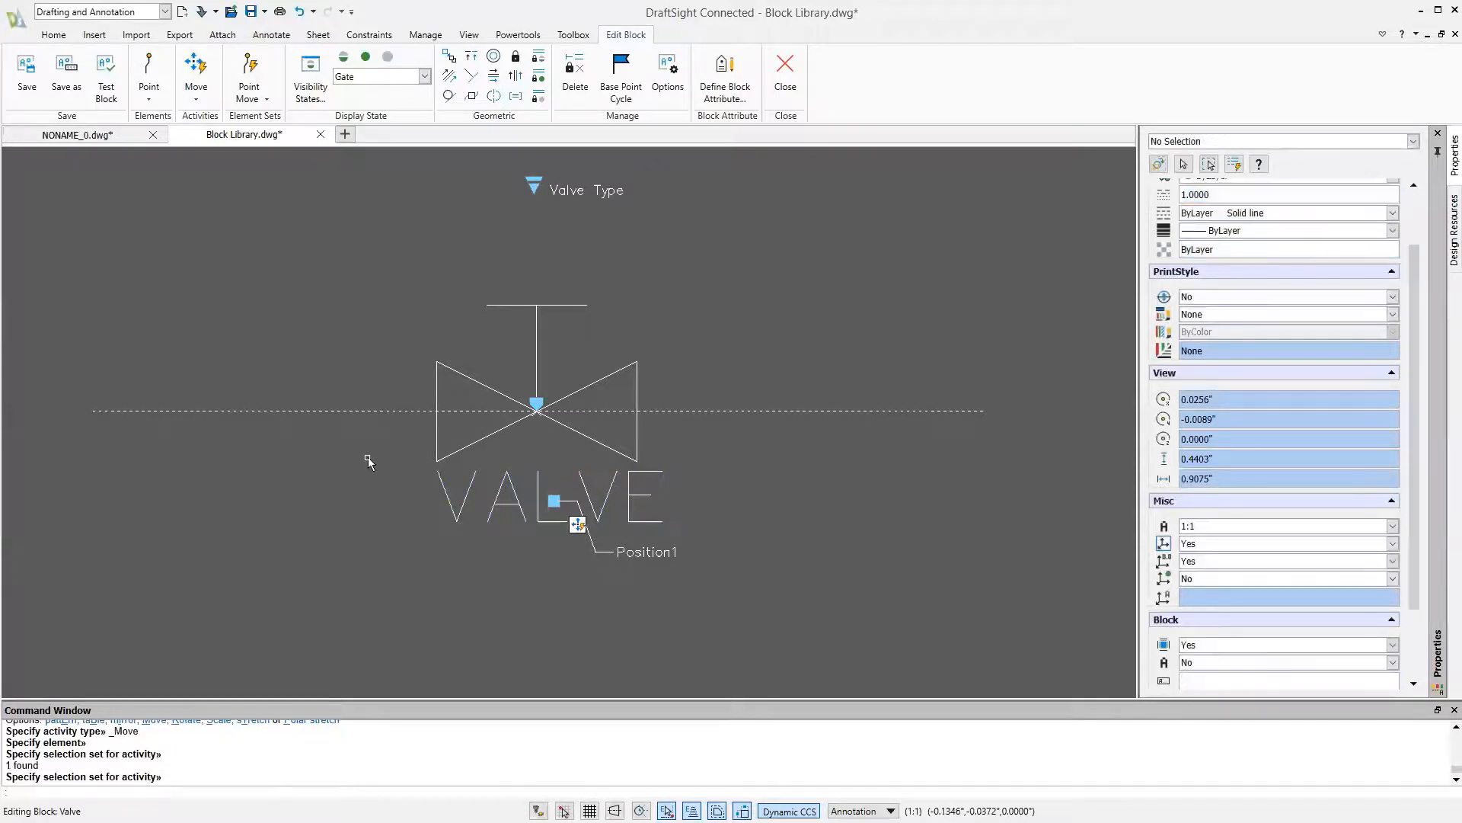
left_click(785, 69)
left_click(707, 428)
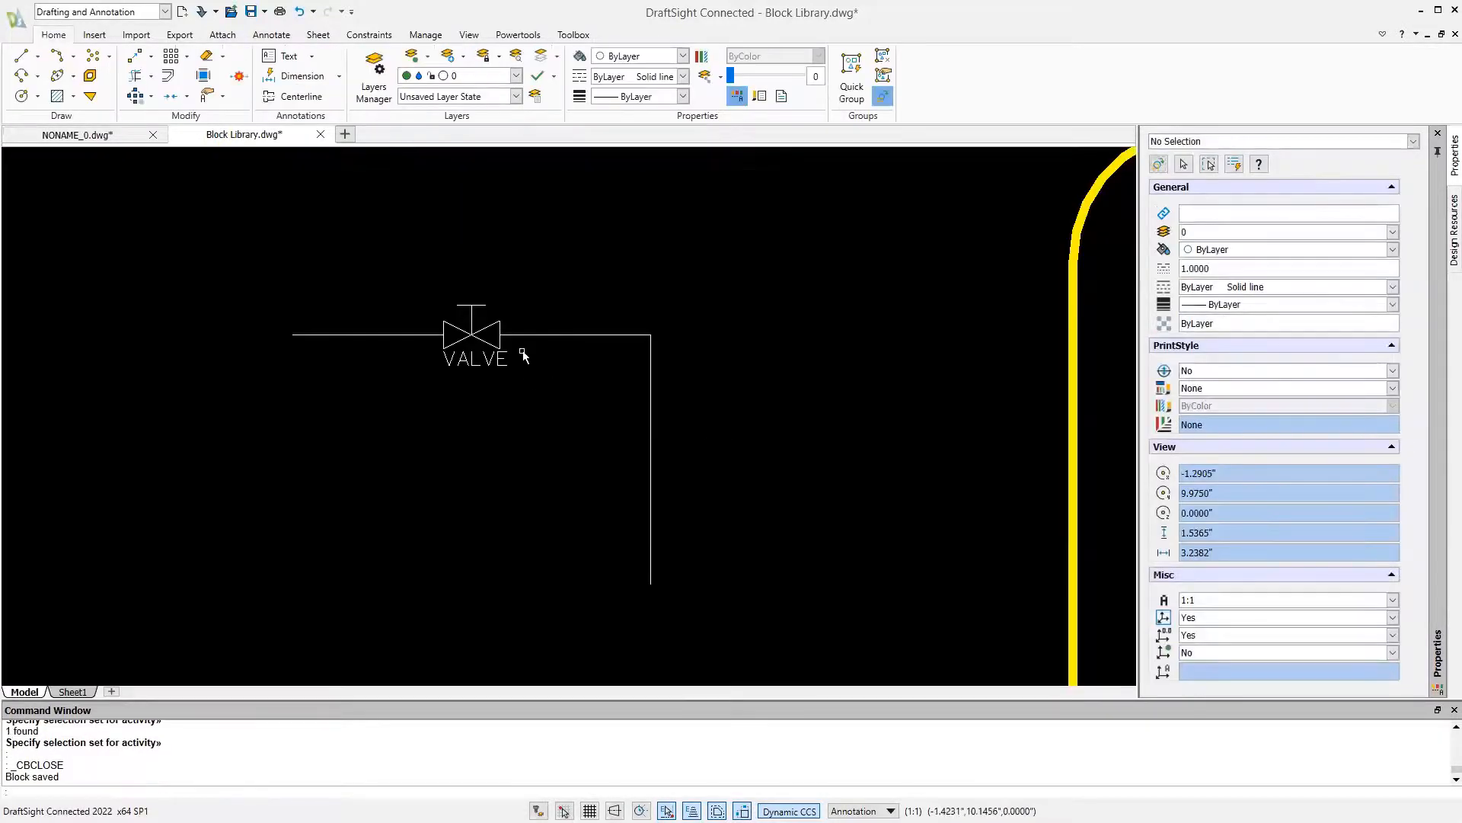
Copy the labelled valve block from the horizontal line into the empty space right of the vertical line
key("Escape")
type("COPY")
key("Return")
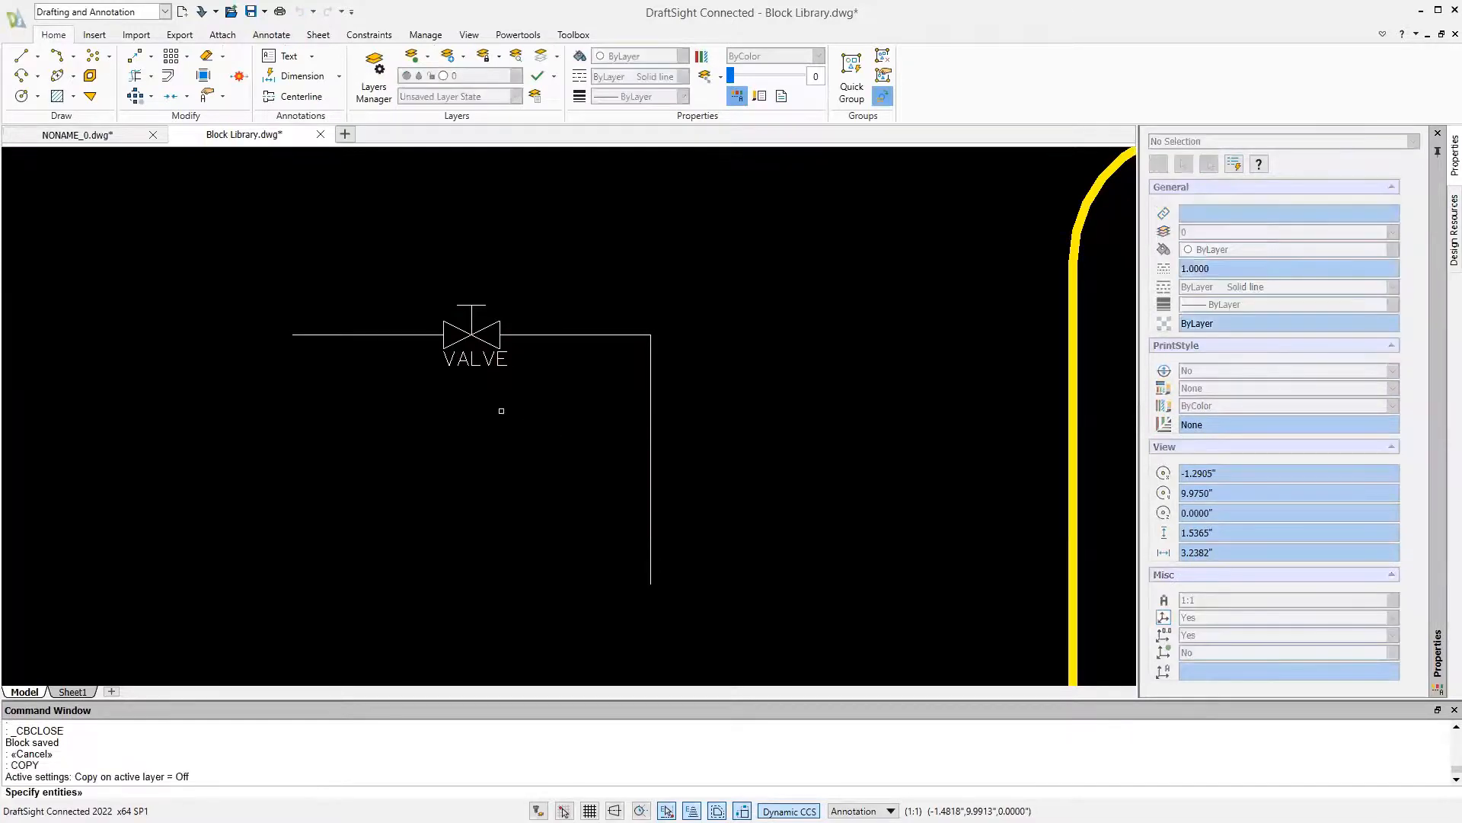
left_click(496, 374)
key("Return")
left_click(483, 379)
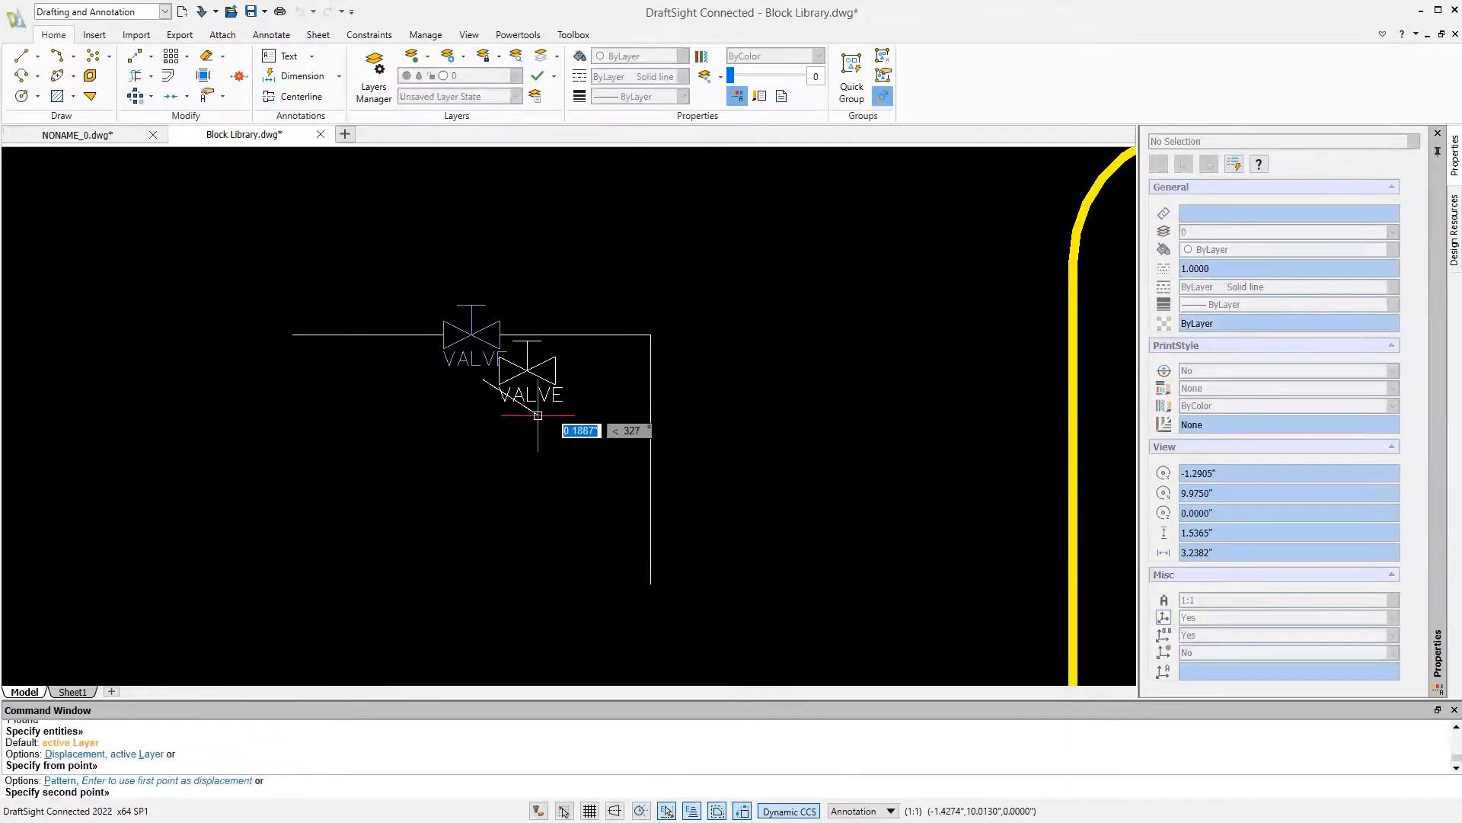
left_click(742, 430)
key("Escape")
Move the copied valve onto the upper part of the vertical line so that it aligns with the line
left_click(738, 412)
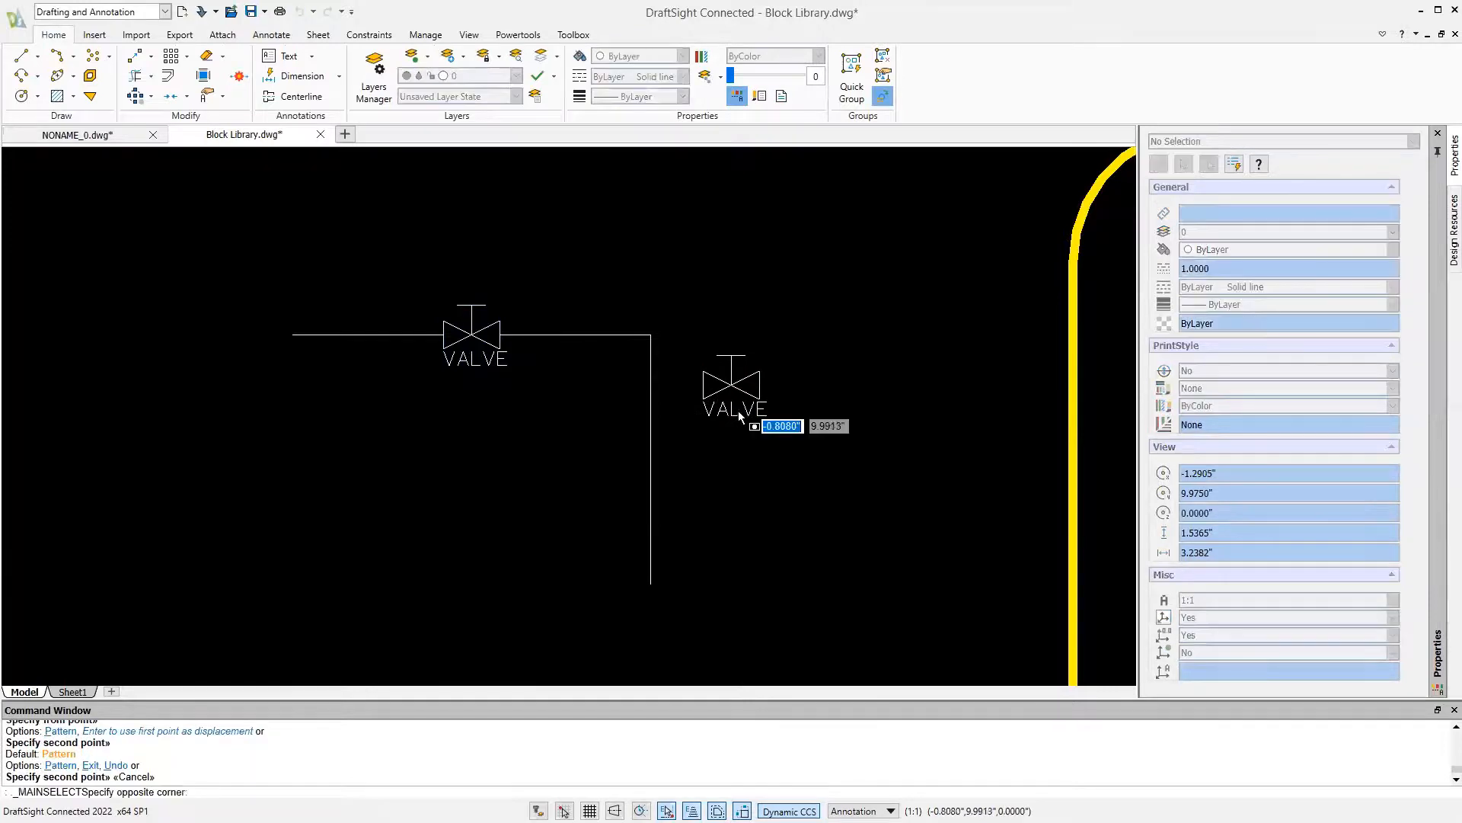
key("Escape")
left_click(734, 385)
key("Escape")
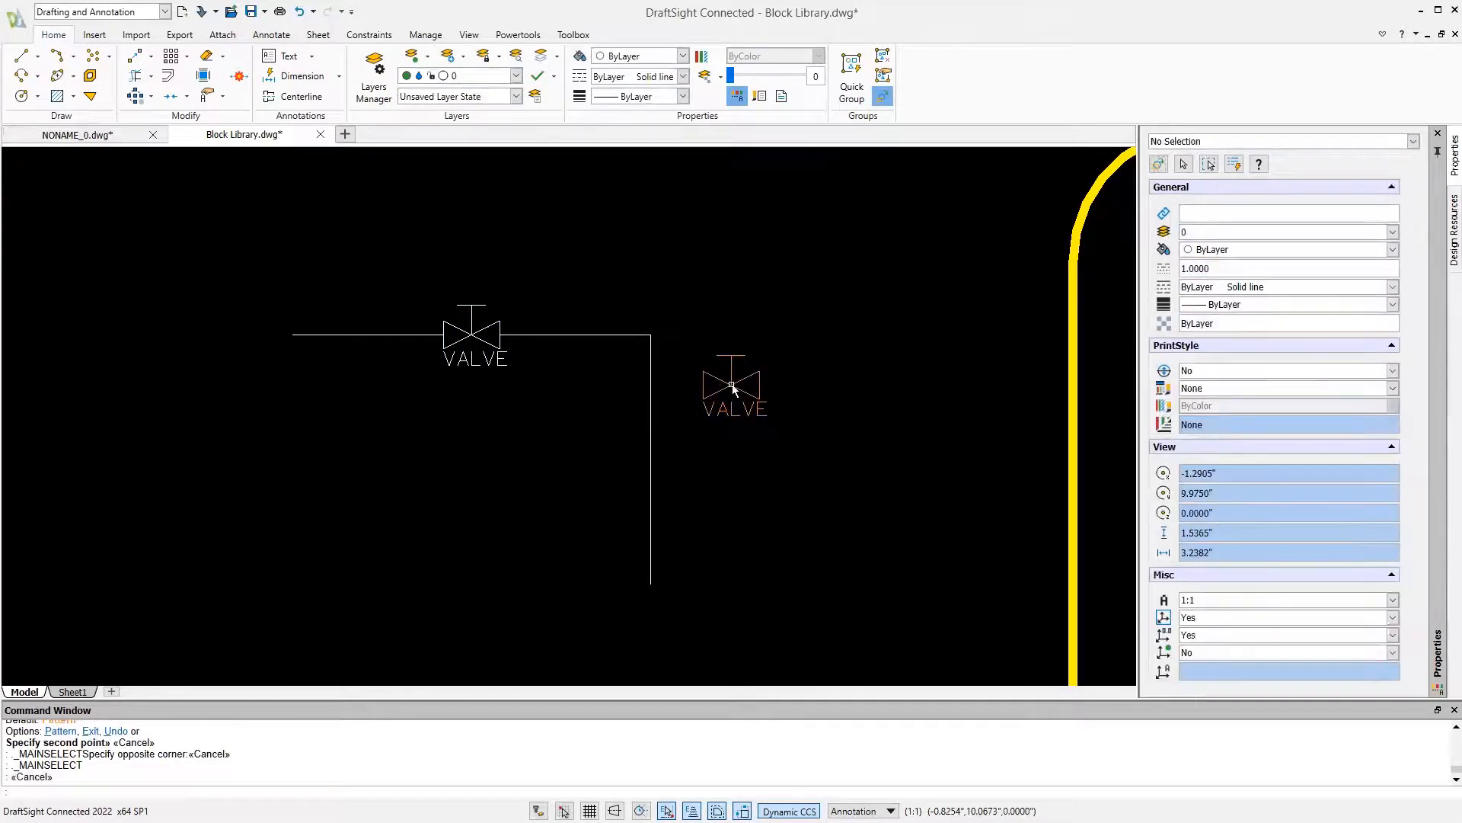
left_click(732, 387)
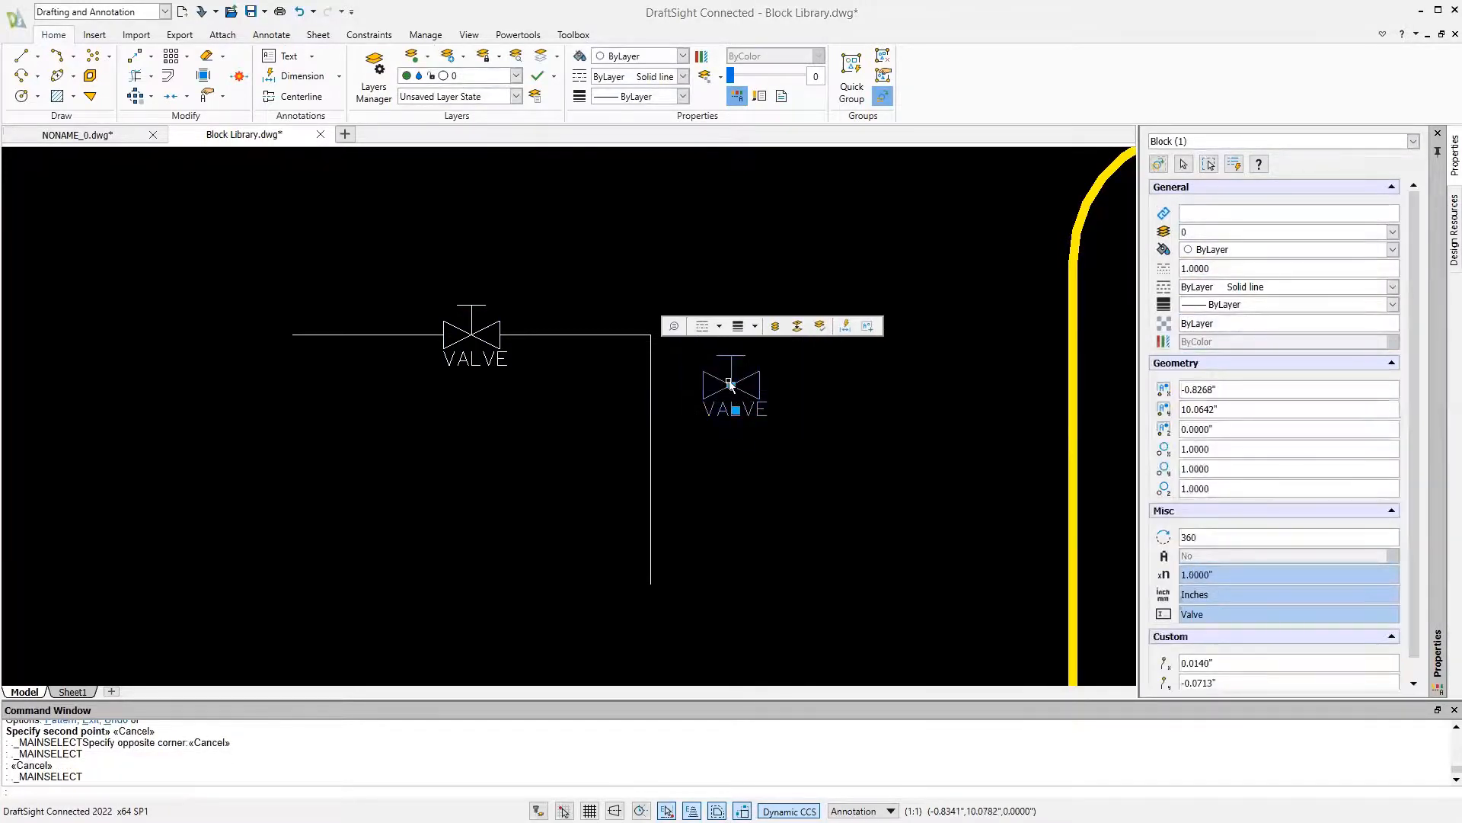
left_click(730, 385)
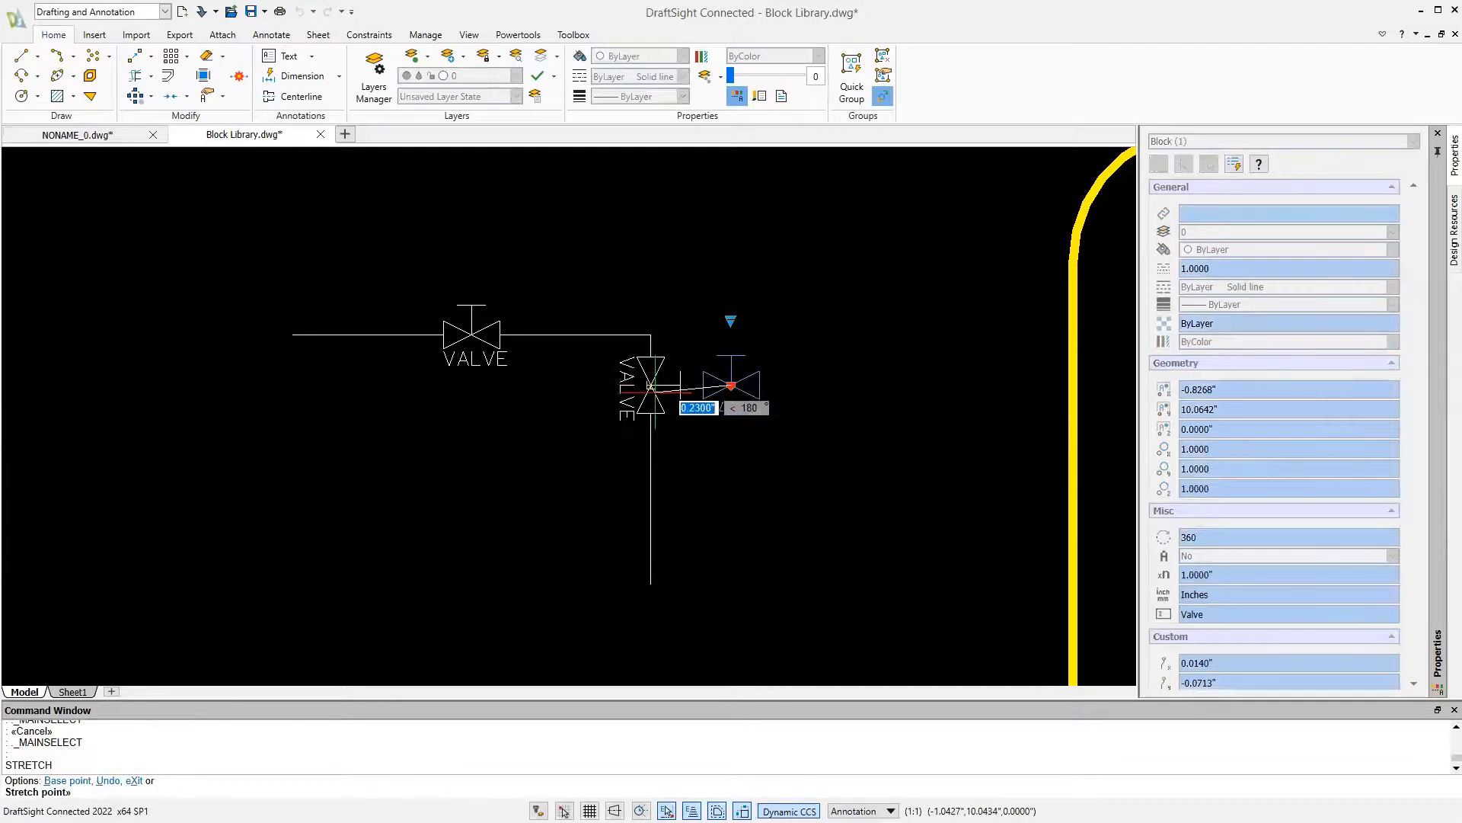
left_click(655, 392)
key("Escape")
Move the original valve right along the horizontal line until it sits close to the corner
left_click(497, 361)
key("Escape")
left_click(480, 339)
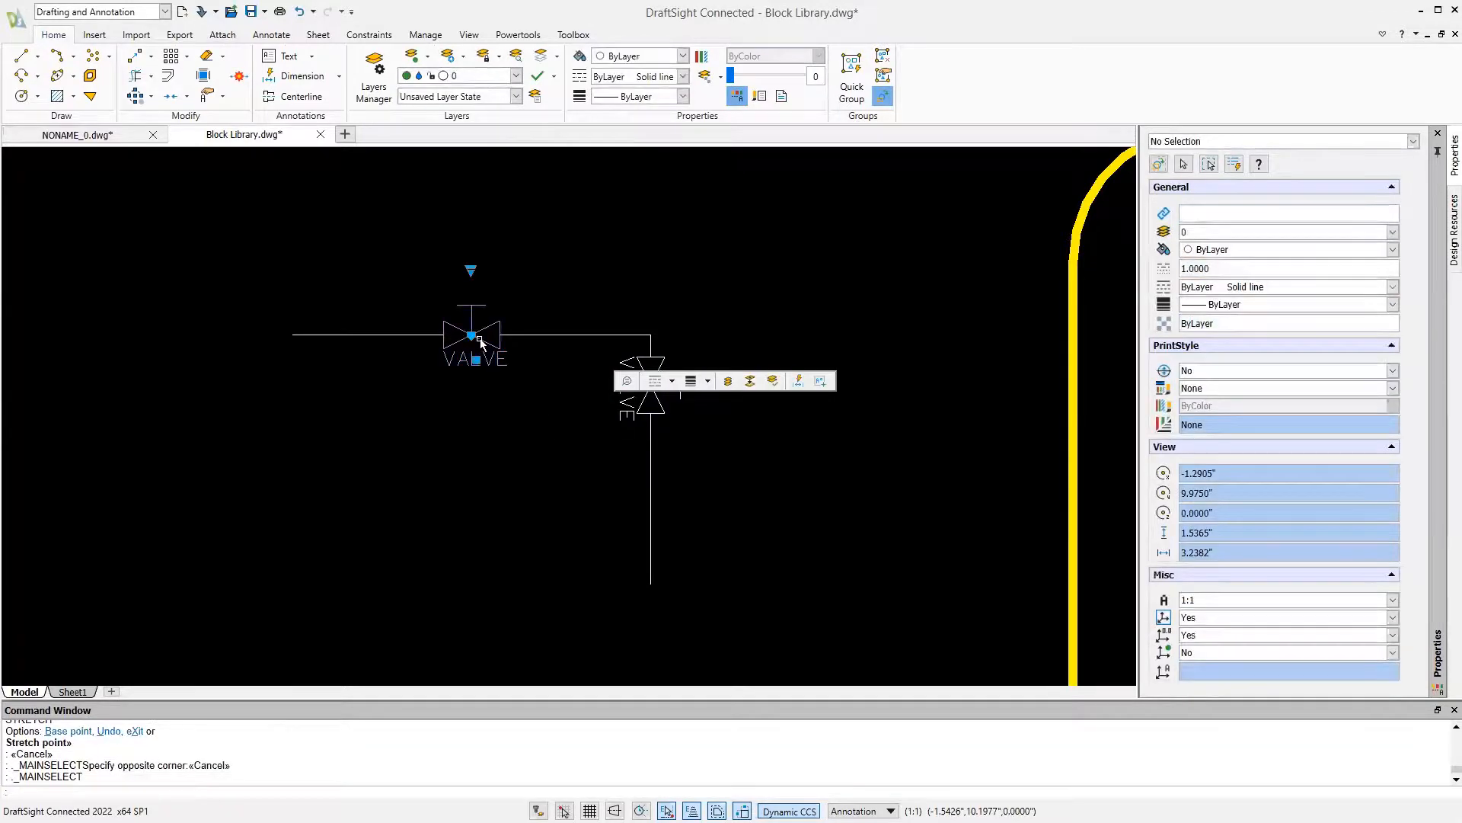
left_click(472, 335)
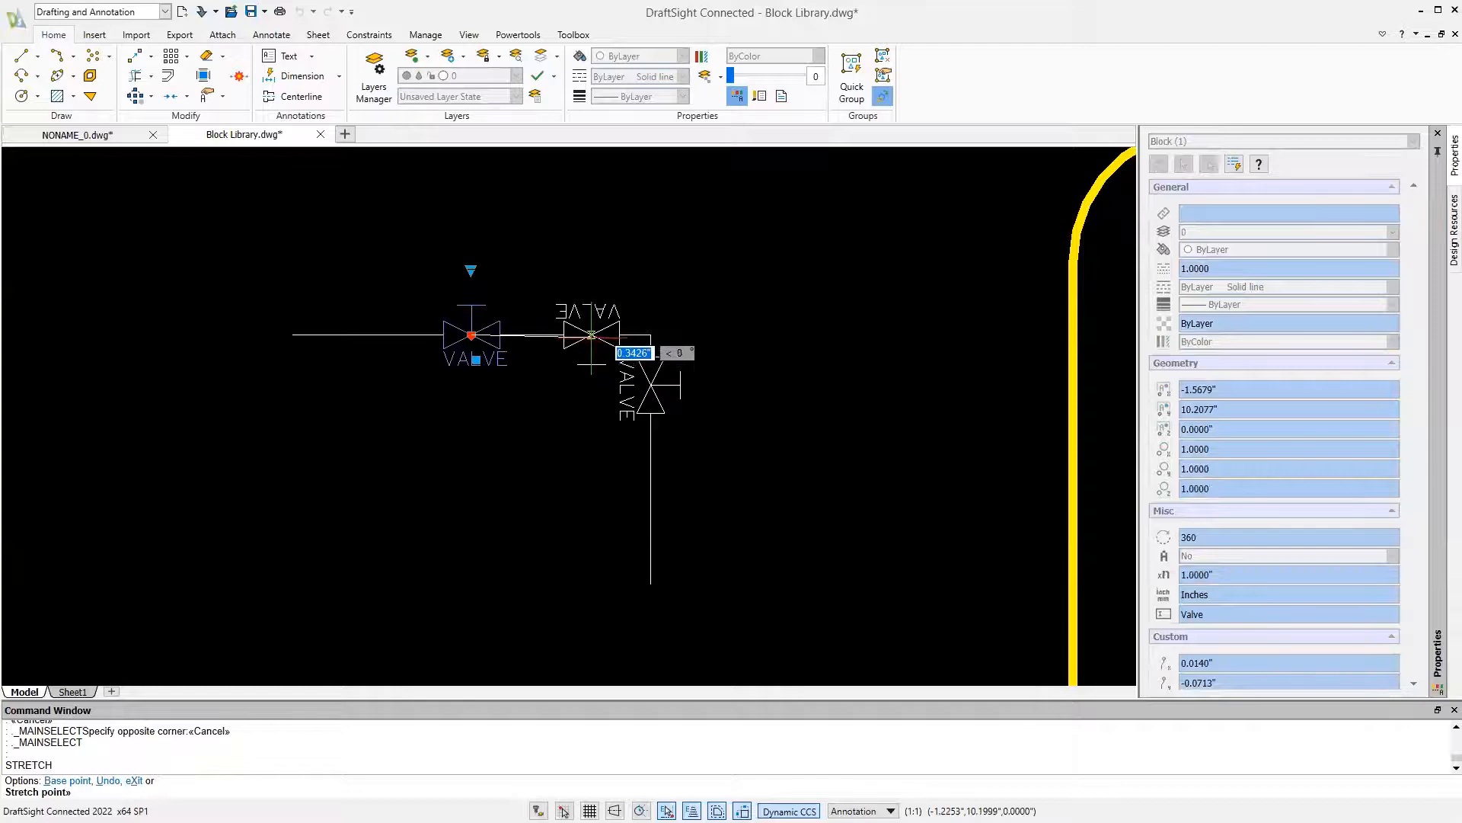
left_click(591, 335)
key("Escape")
Move the VALVE label of the valve on the vertical line to the other side, beyond its handle
middle_click_drag(529, 371, 466, 392)
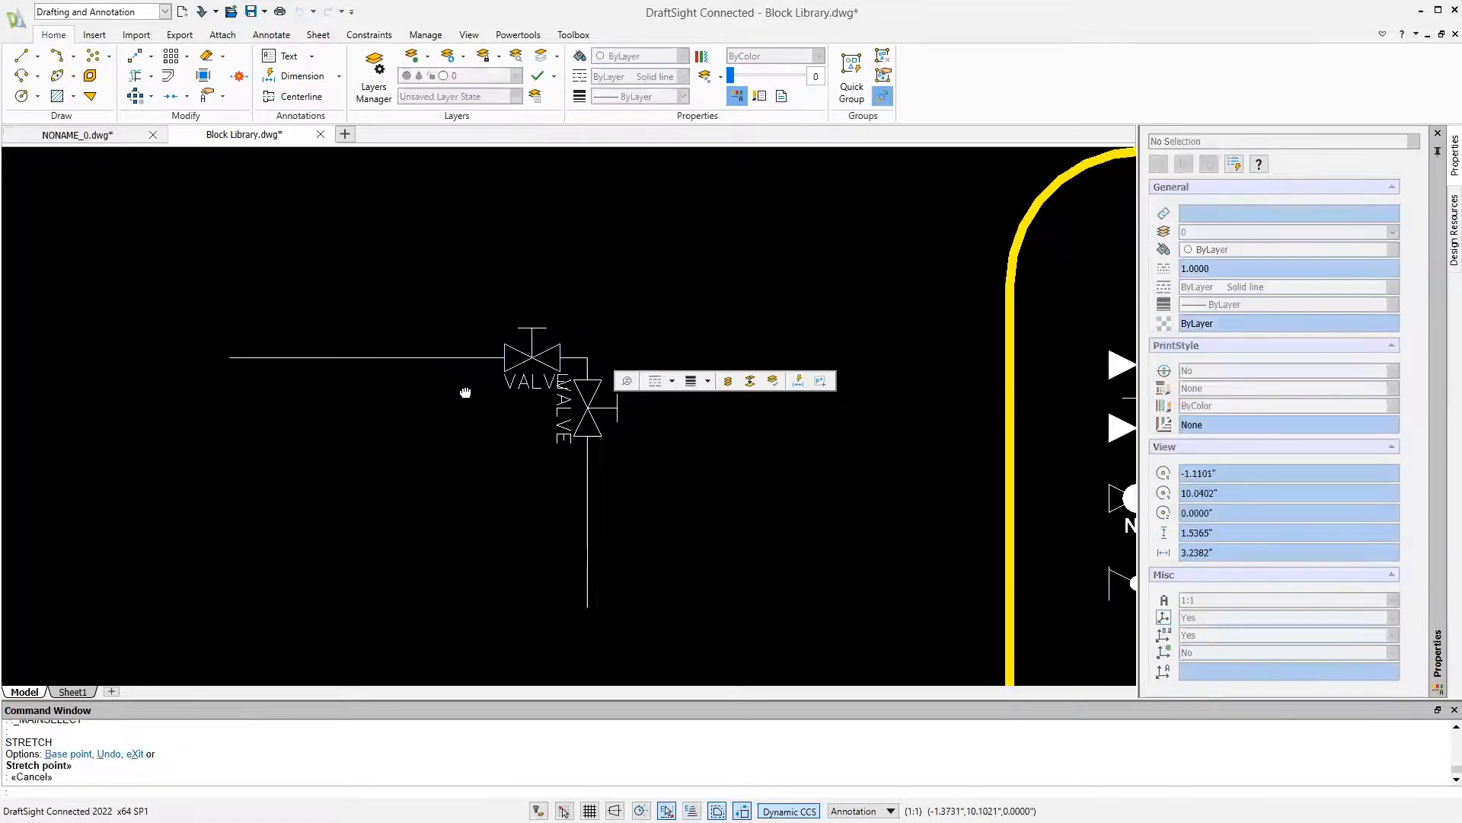
scroll(571, 381, "up", 5)
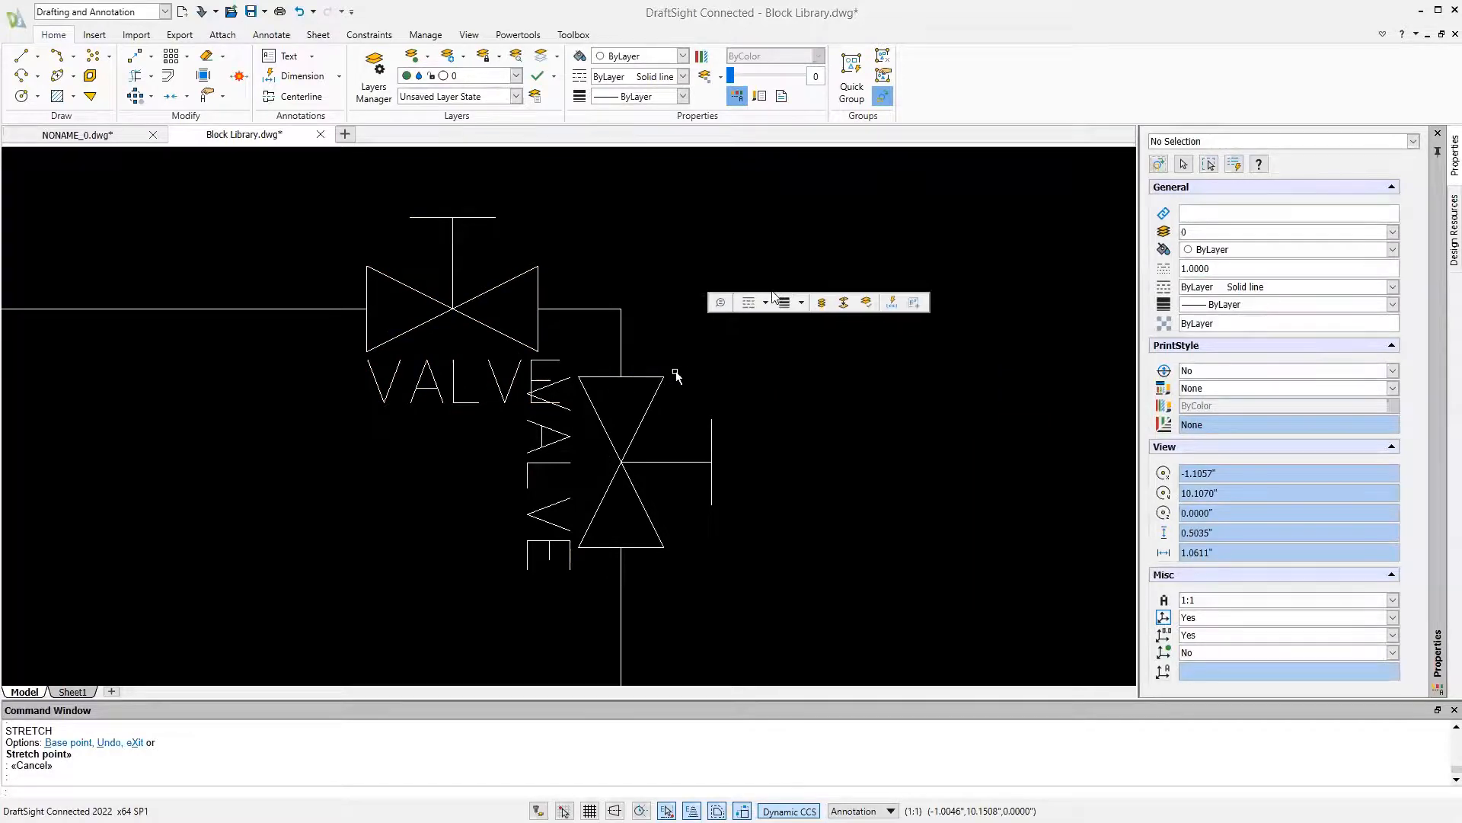
left_click(616, 456)
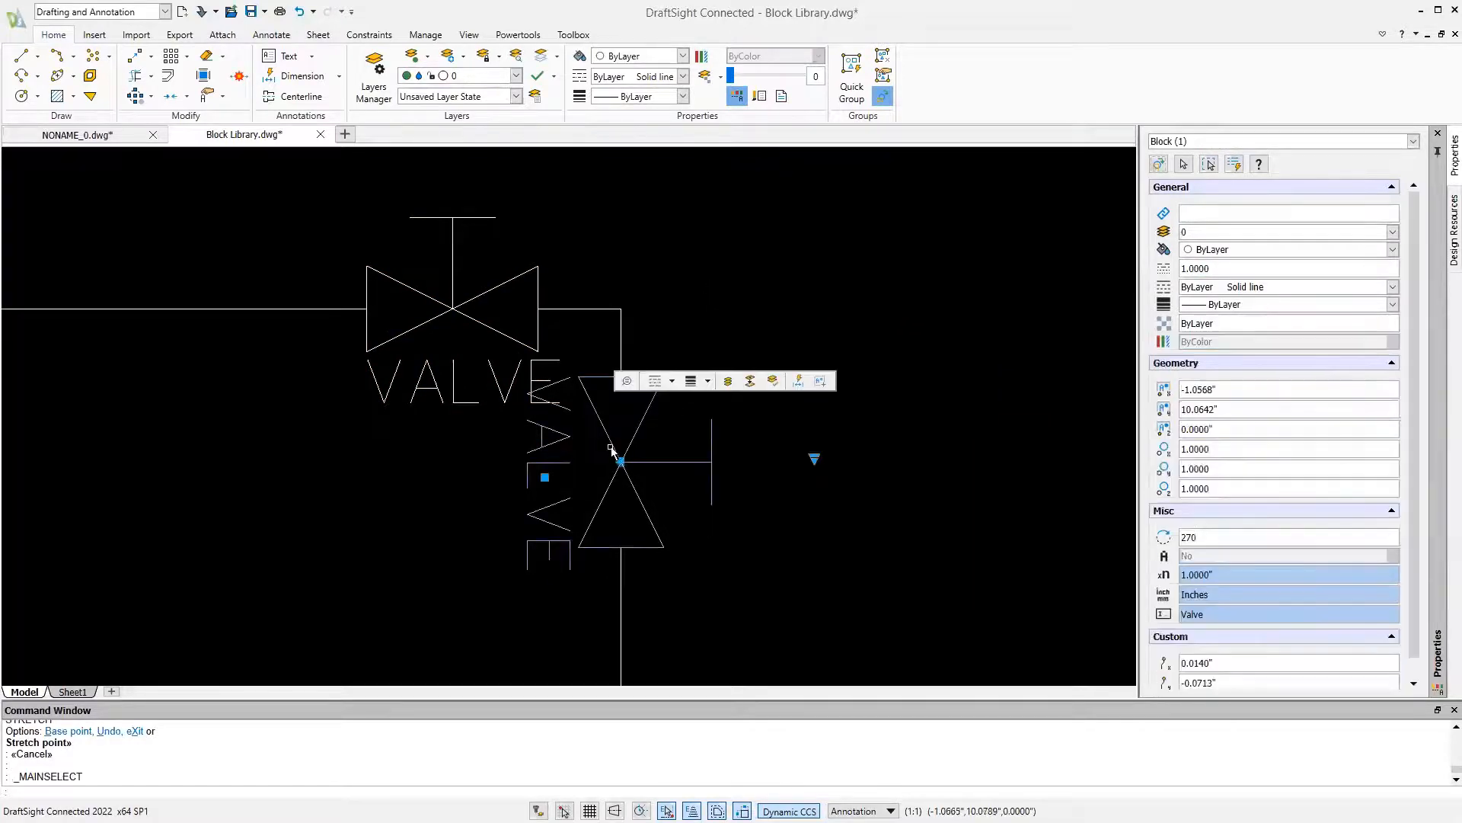
left_click(546, 479)
left_click(758, 473)
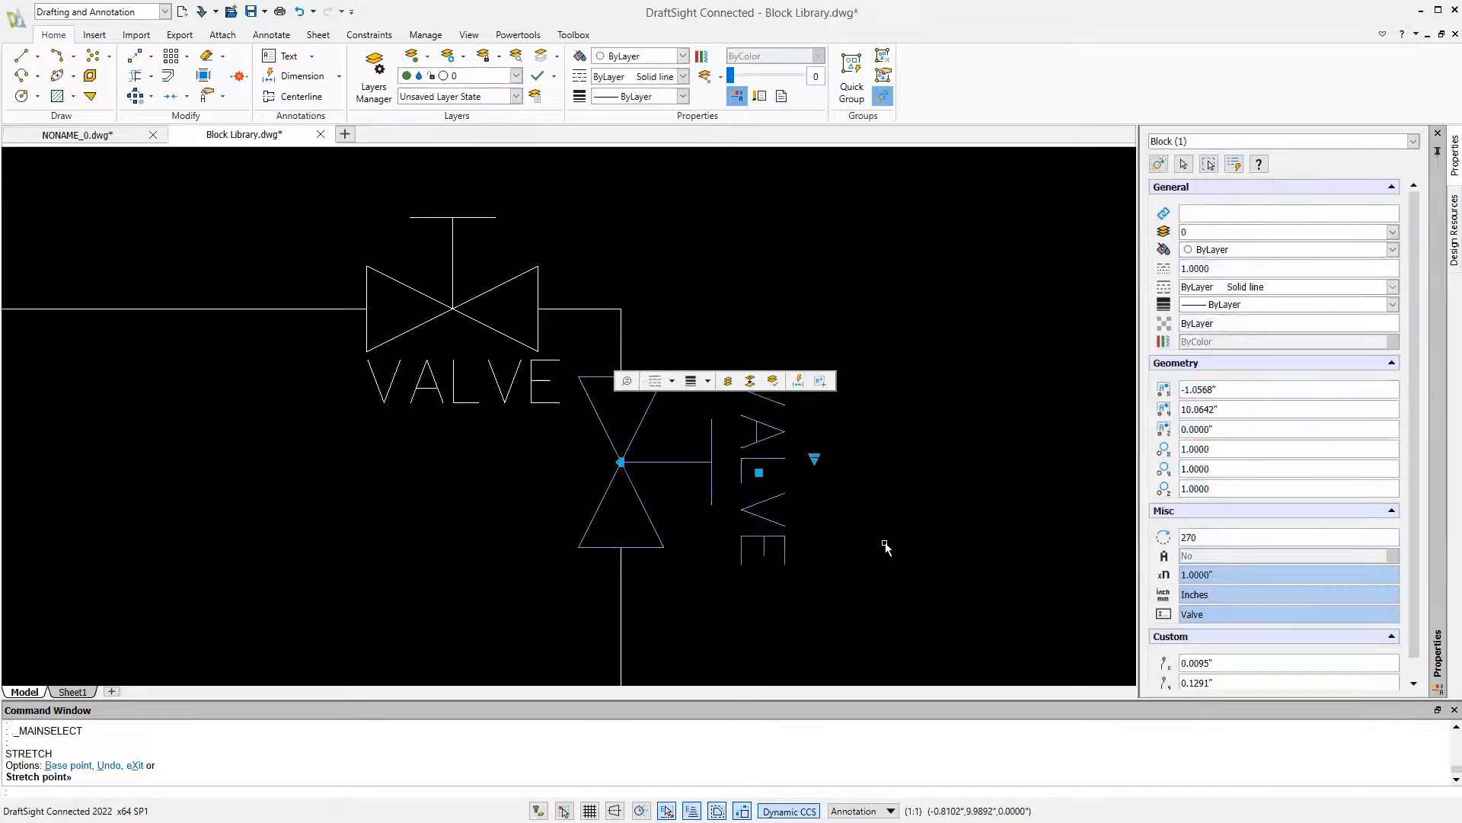
Move the VALVE label of the valve on the horizontal line farther down and to the left of the valve
left_click(471, 386)
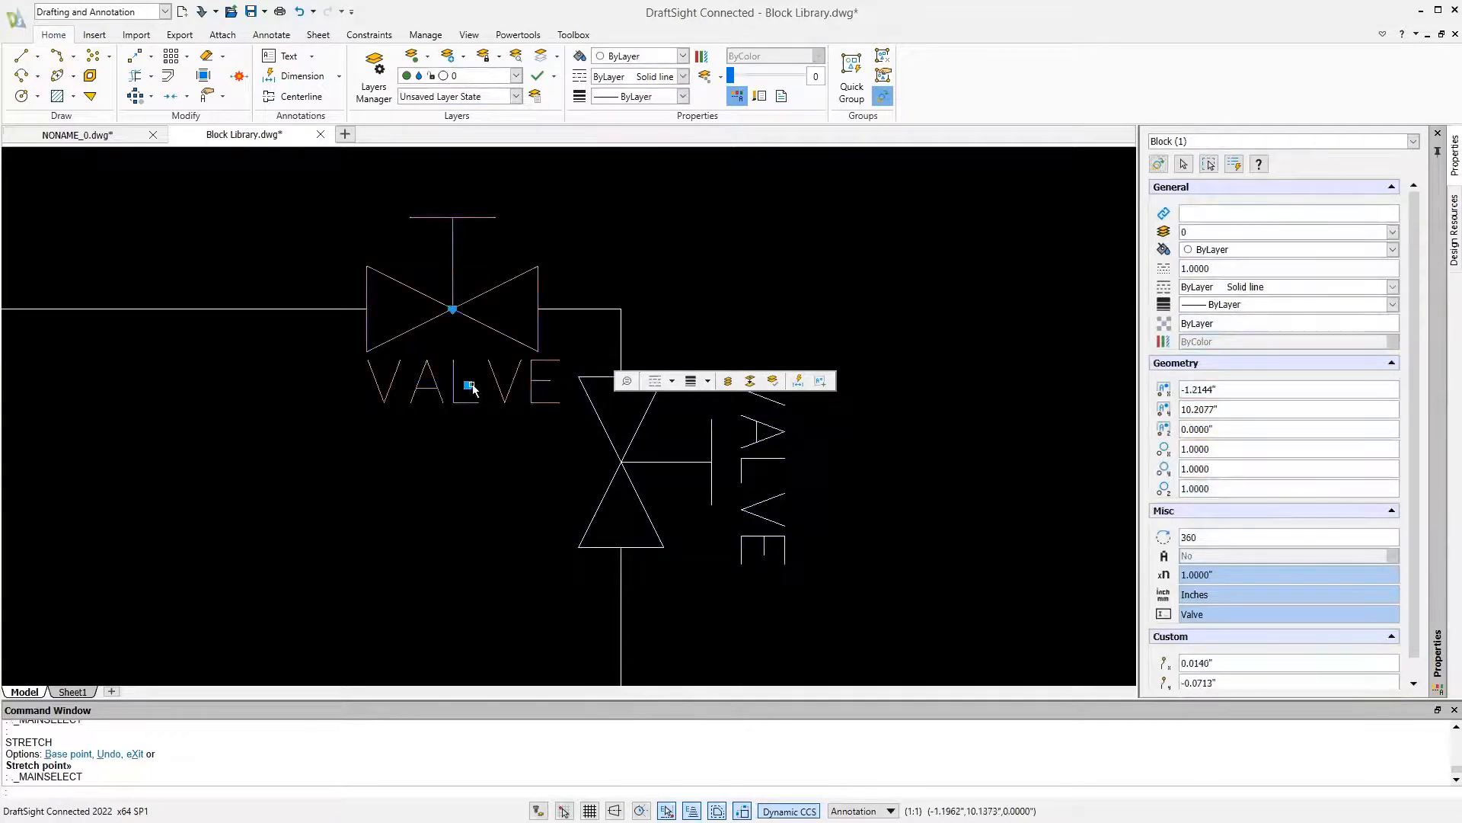
left_click(468, 385)
left_click(463, 403)
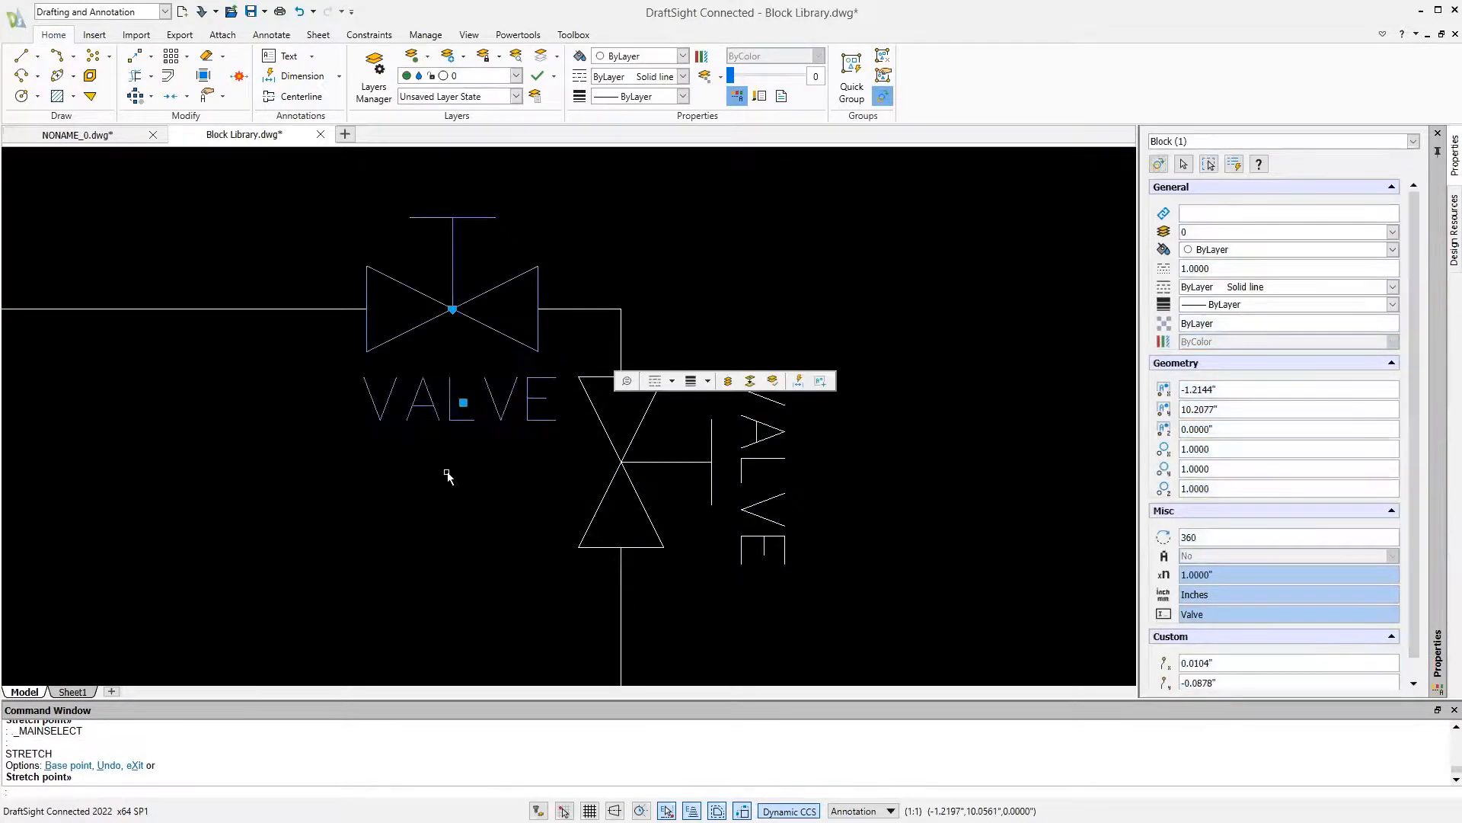
left_click(464, 403)
left_click(382, 454)
scroll(488, 497, "down", 5)
middle_click_drag(477, 503, 523, 491)
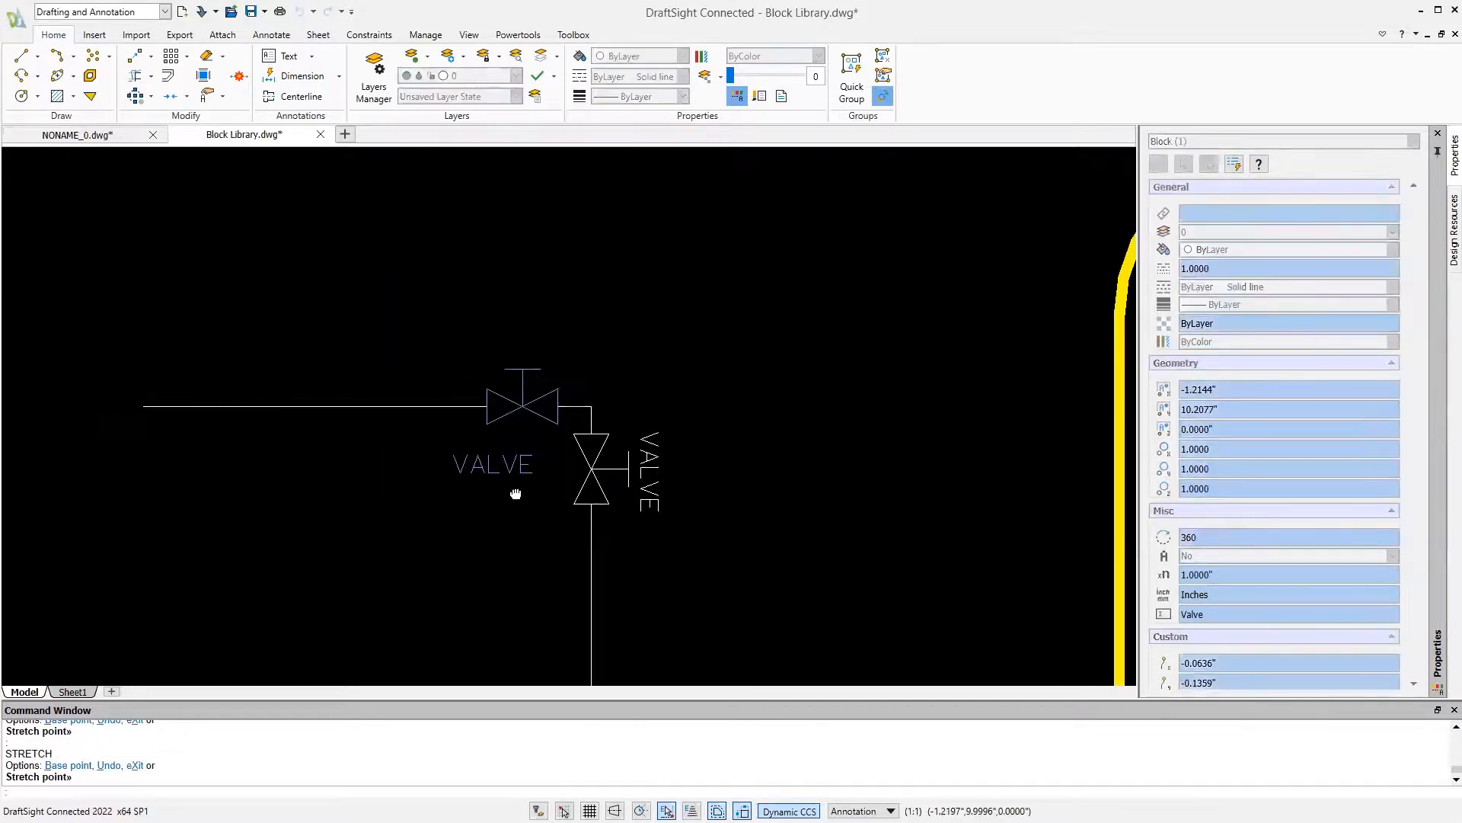
key("Escape")
Reopen the Valve block in the block editor to review its label's point element and Move activity, and close it
double_click(524, 473)
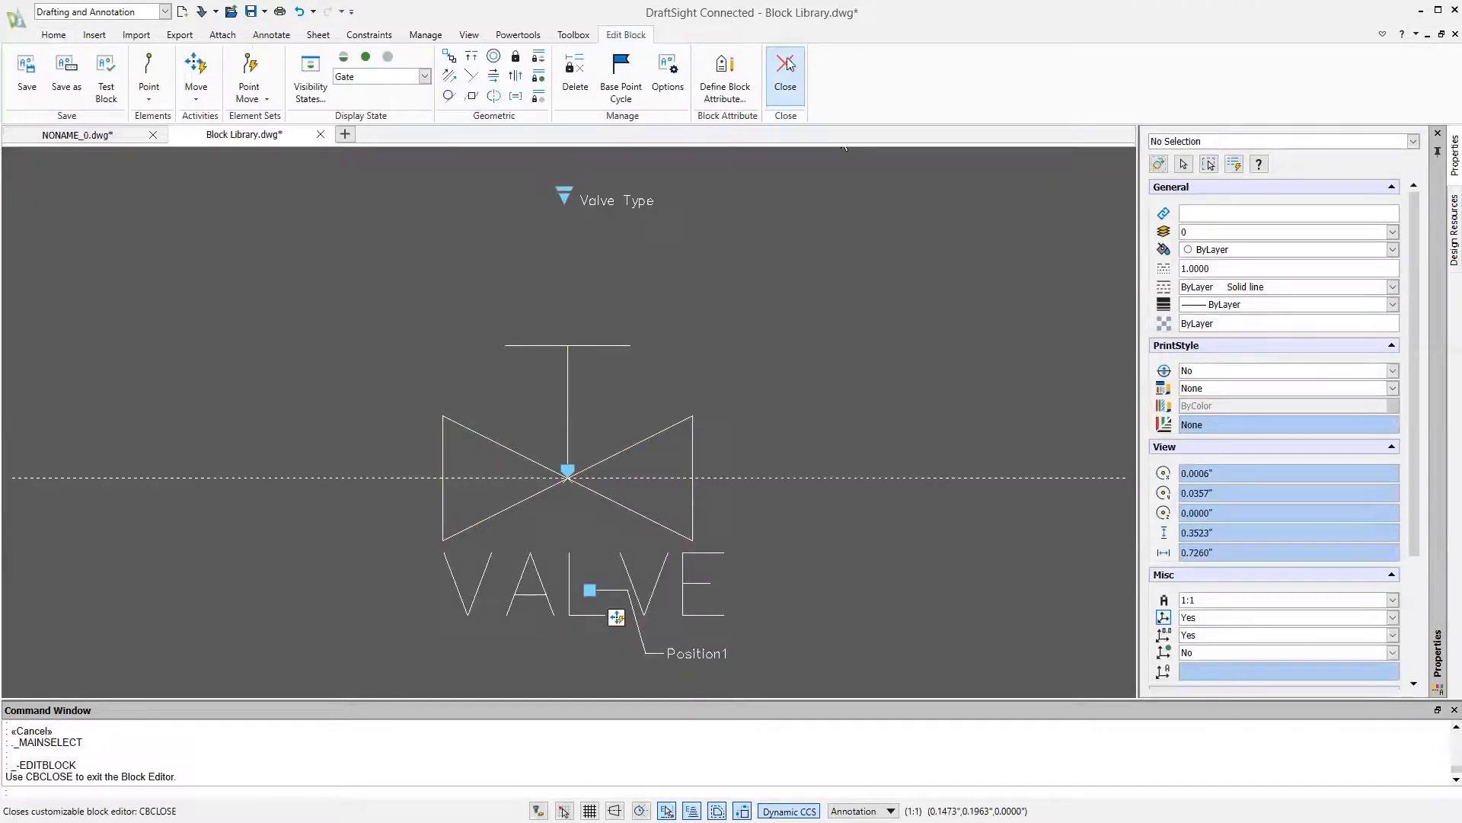
left_click(786, 69)
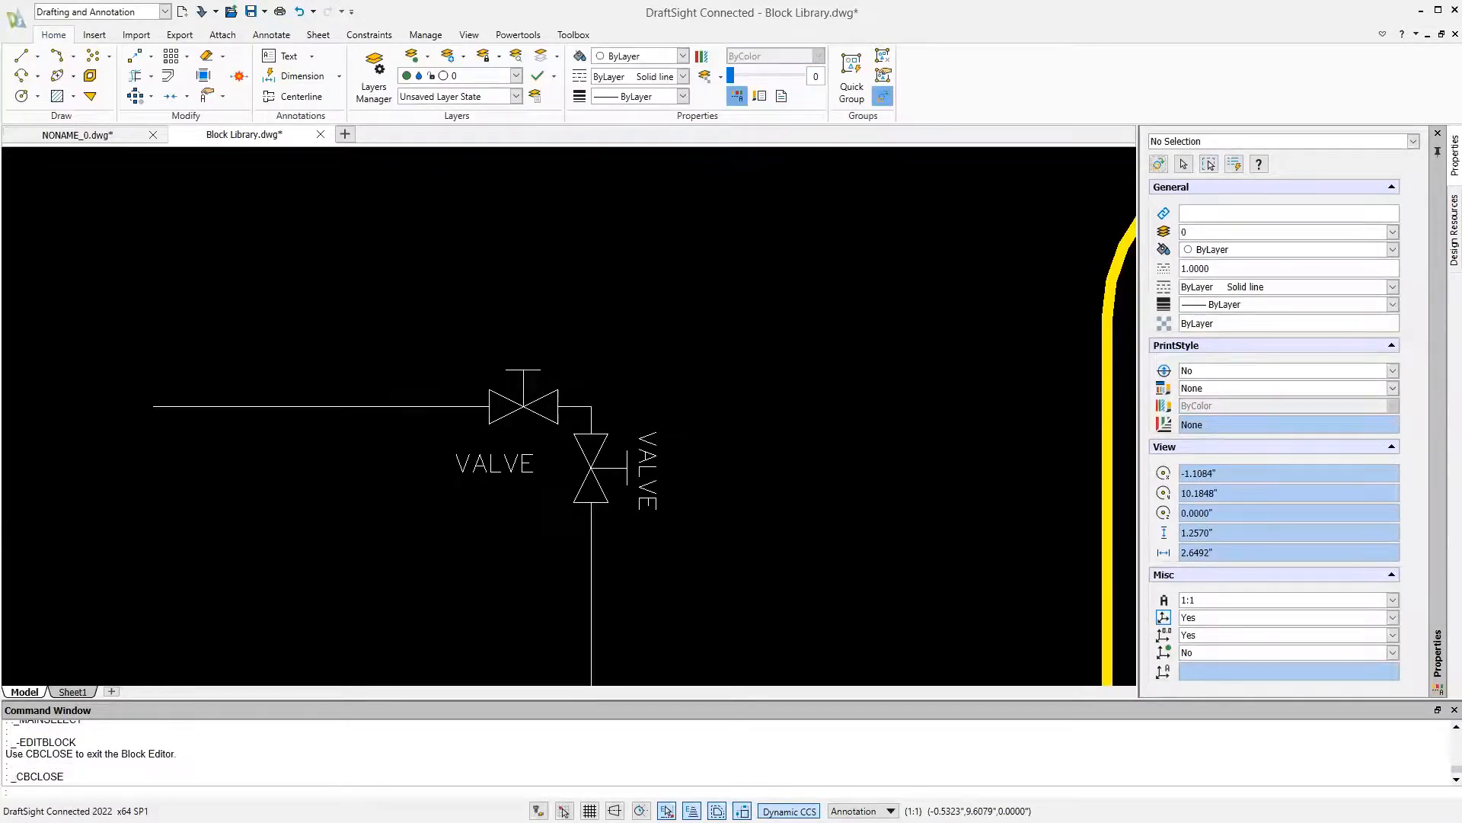
Insert the _Valve block at scale 1 and rotation 0 in the empty space right of the piping
type("INSER")
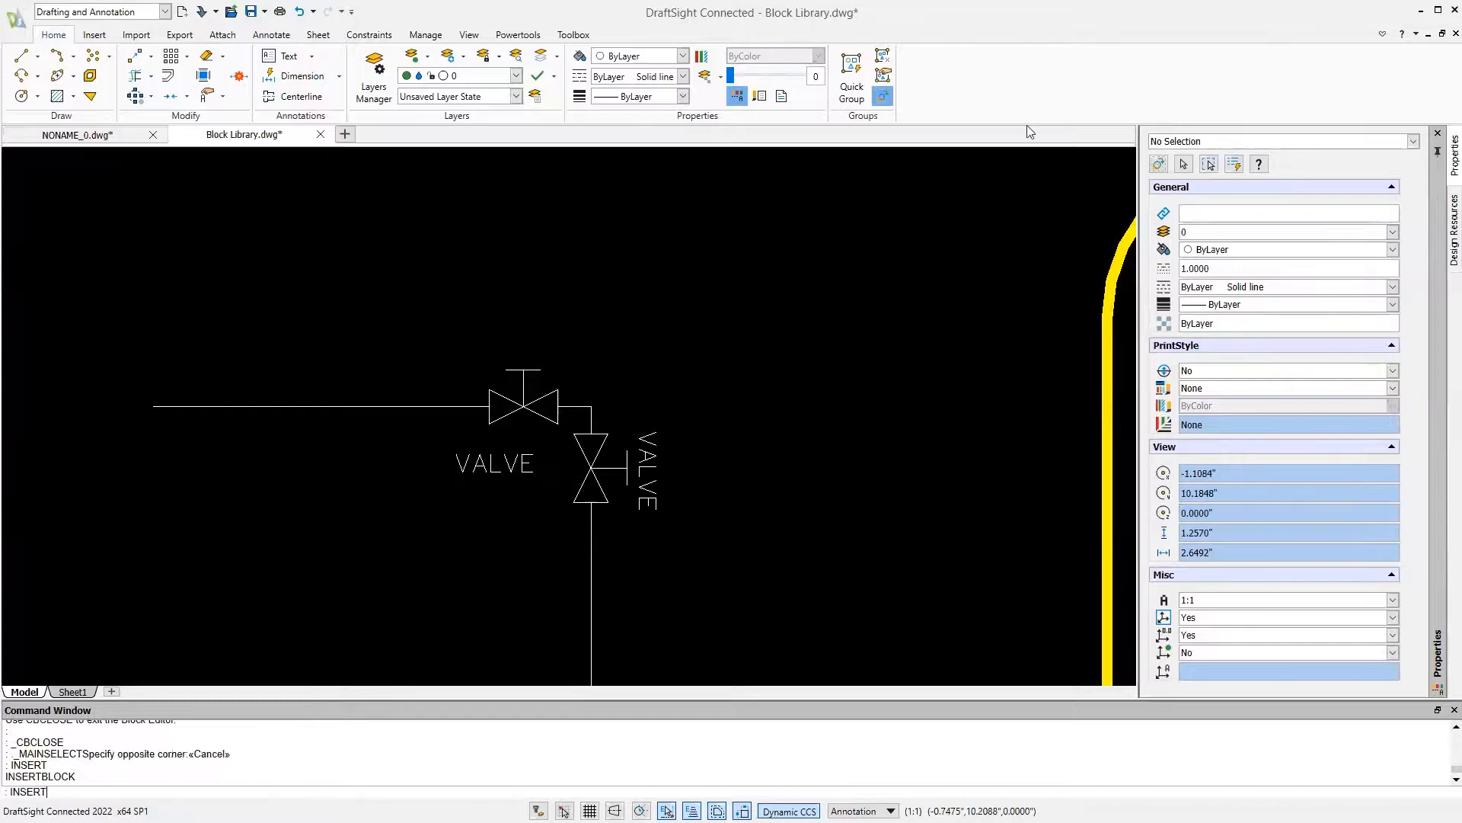
type("T")
key("Return")
left_click(872, 181)
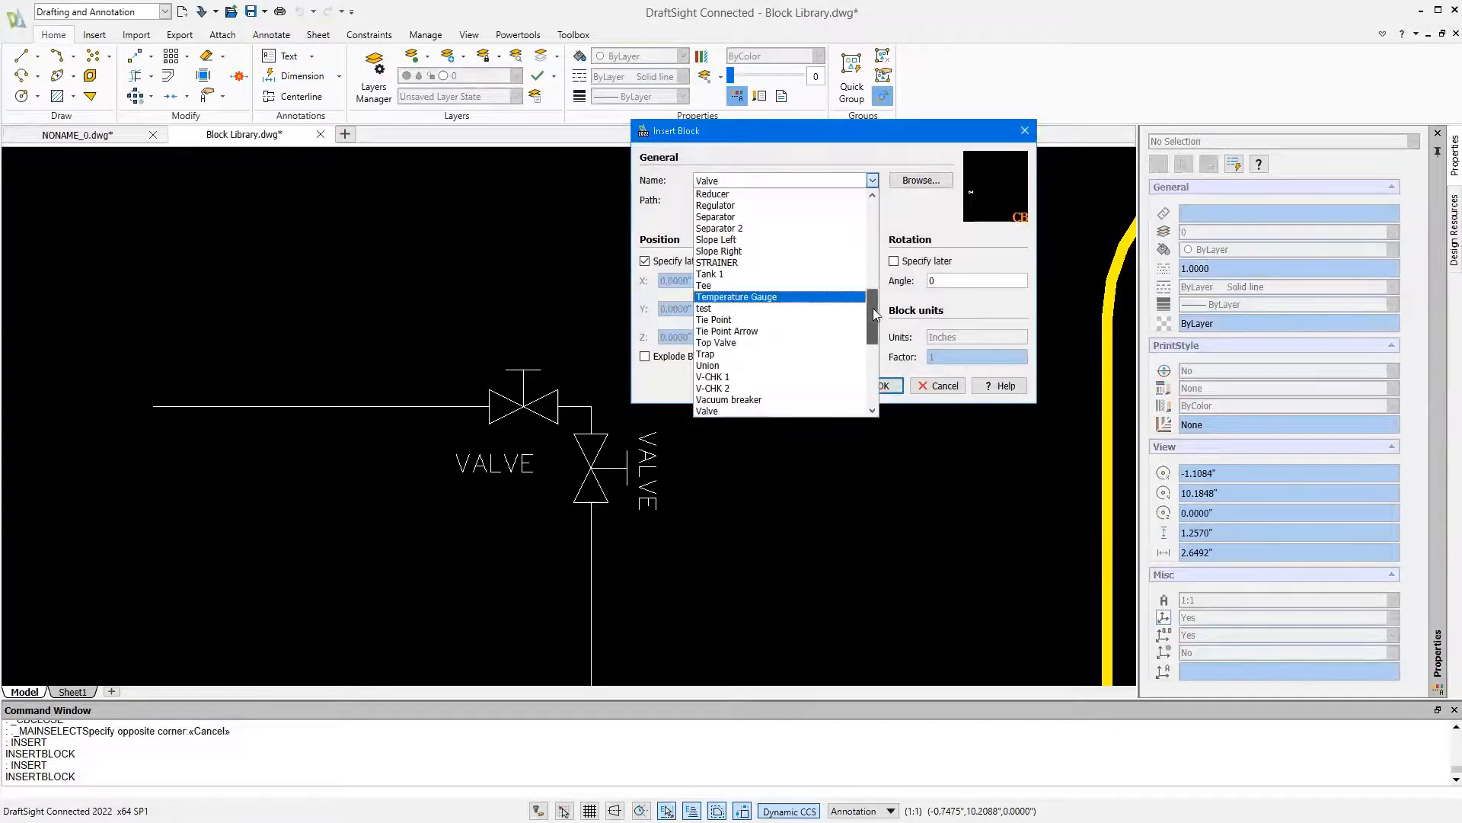
scroll(875, 315, "down", 7)
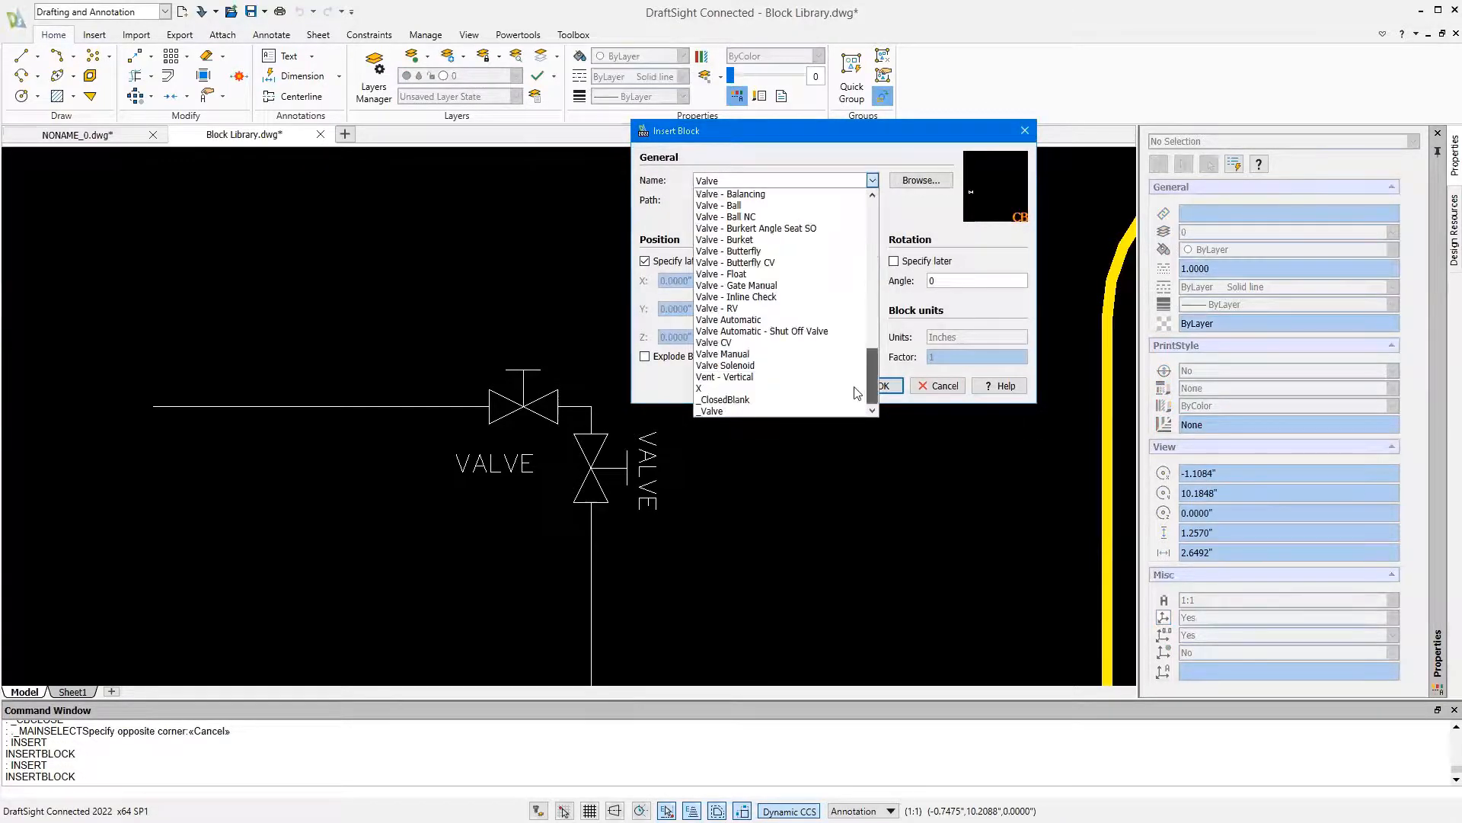
left_click(788, 410)
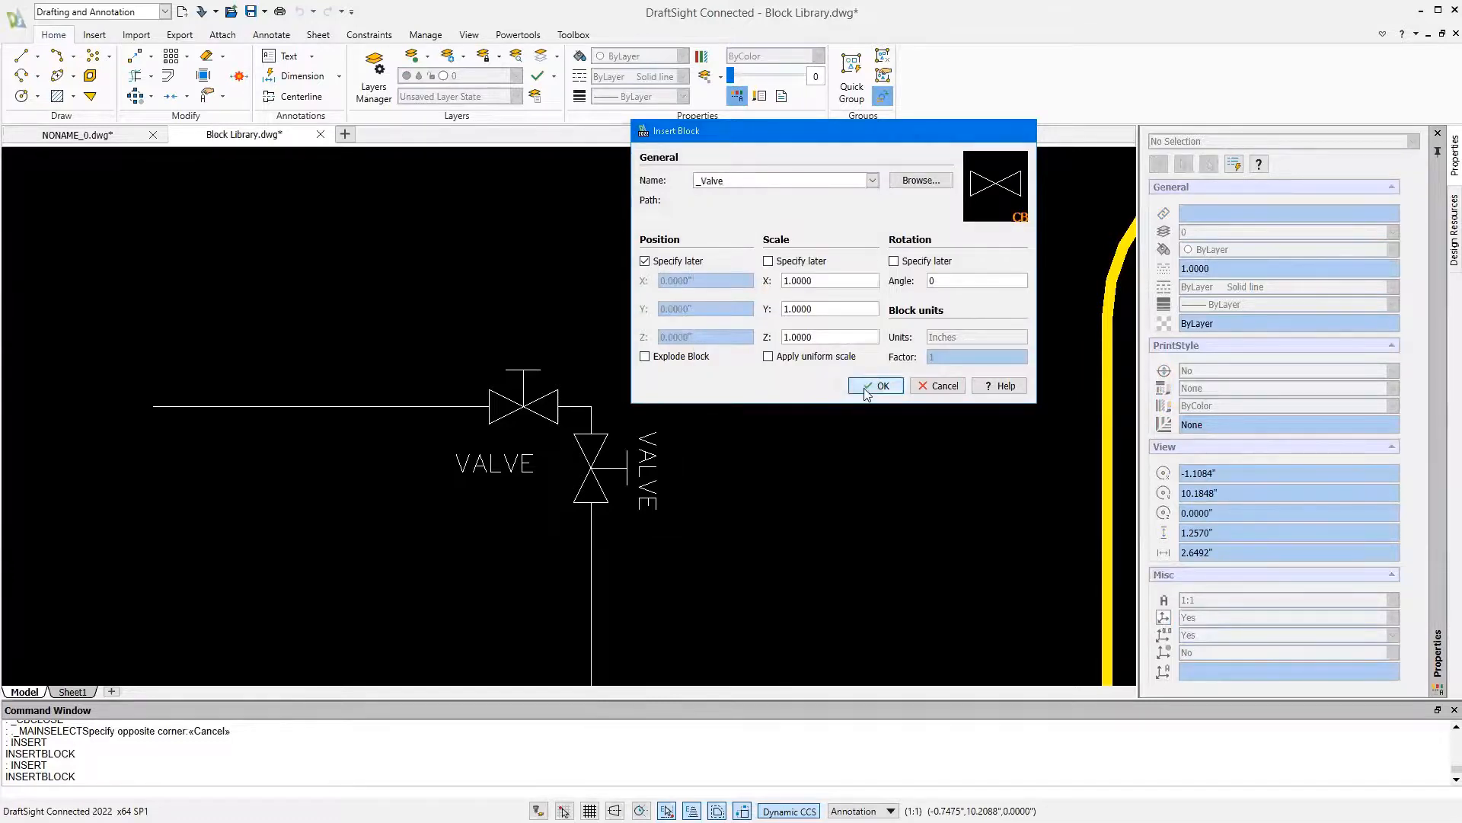
left_click(875, 385)
left_click(784, 436)
Switch the inserted _Valve block to the Butterfly type and move it onto the vertical line below the labelled valve
left_click(798, 436)
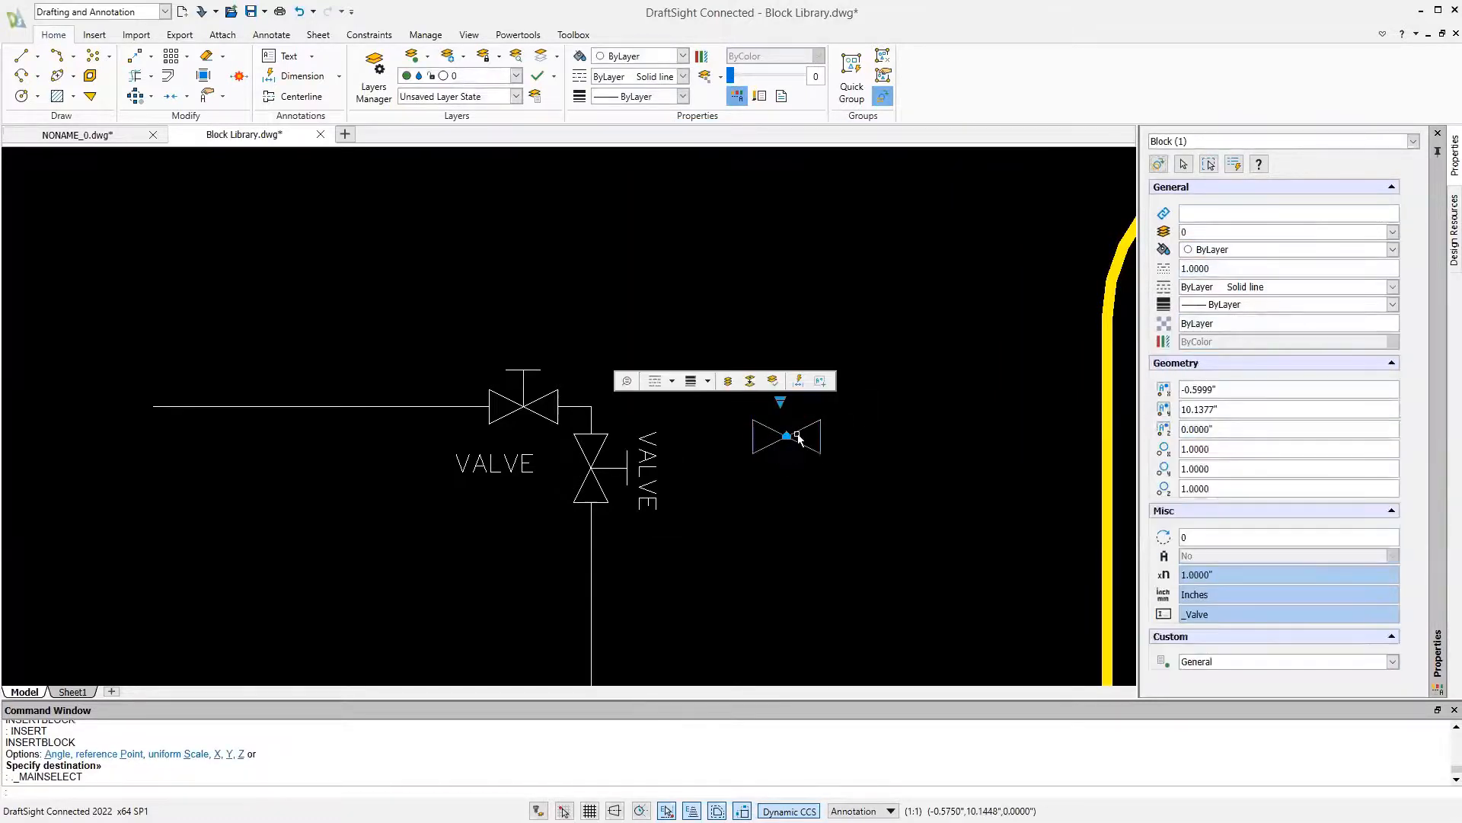
left_click(780, 401)
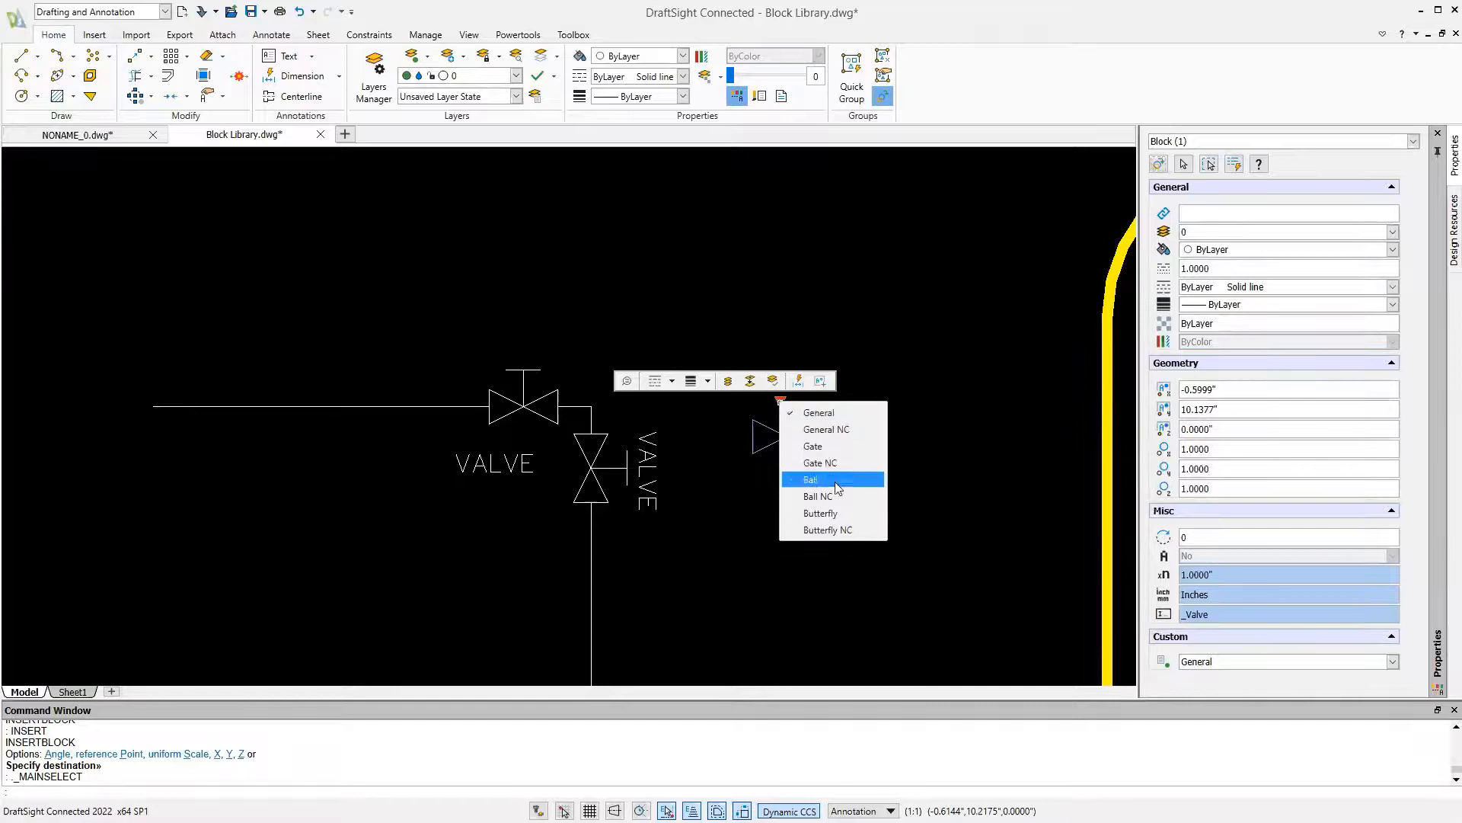
left_click(835, 511)
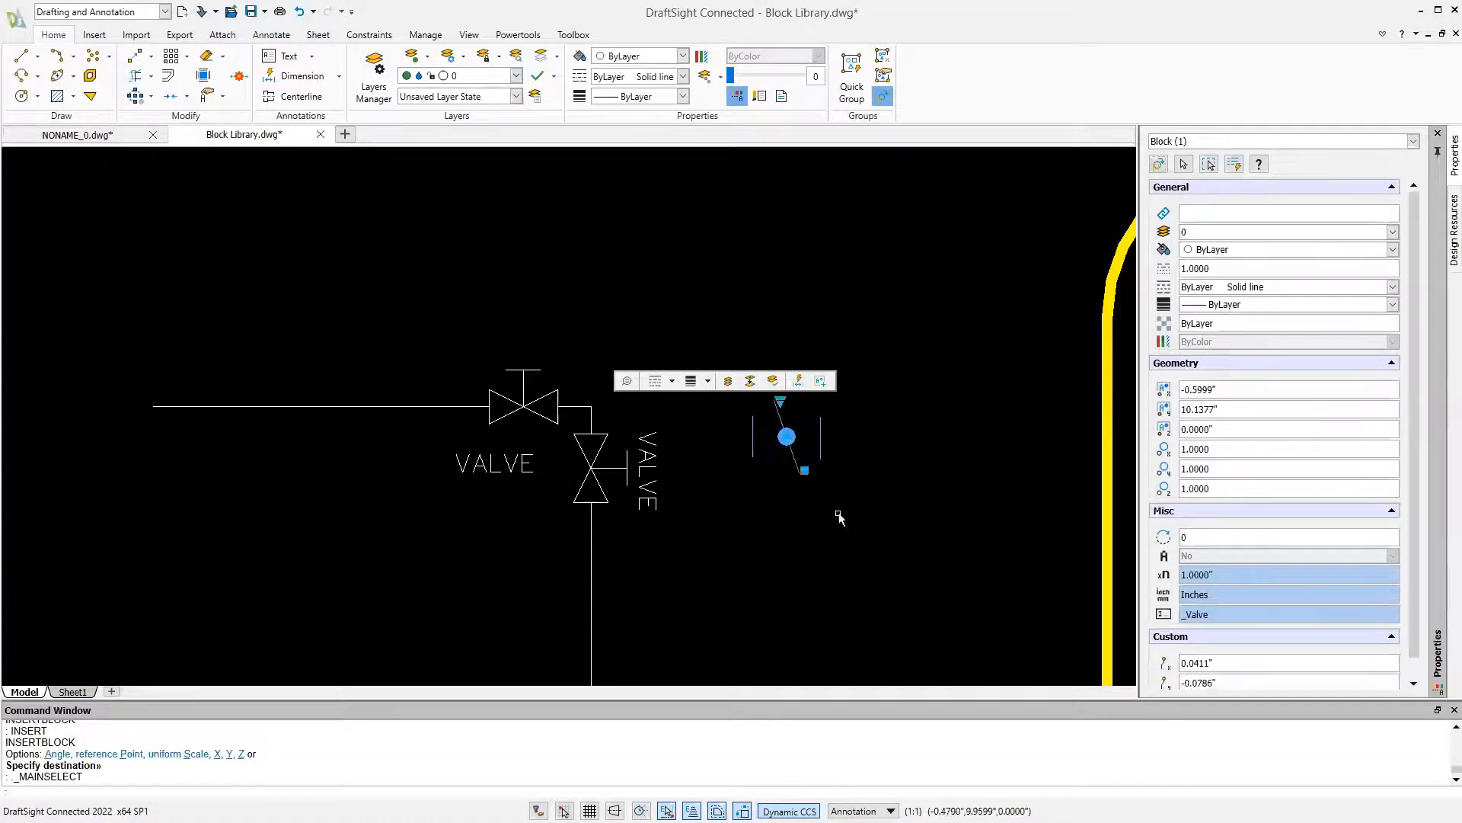
left_click(786, 436)
left_click(593, 605)
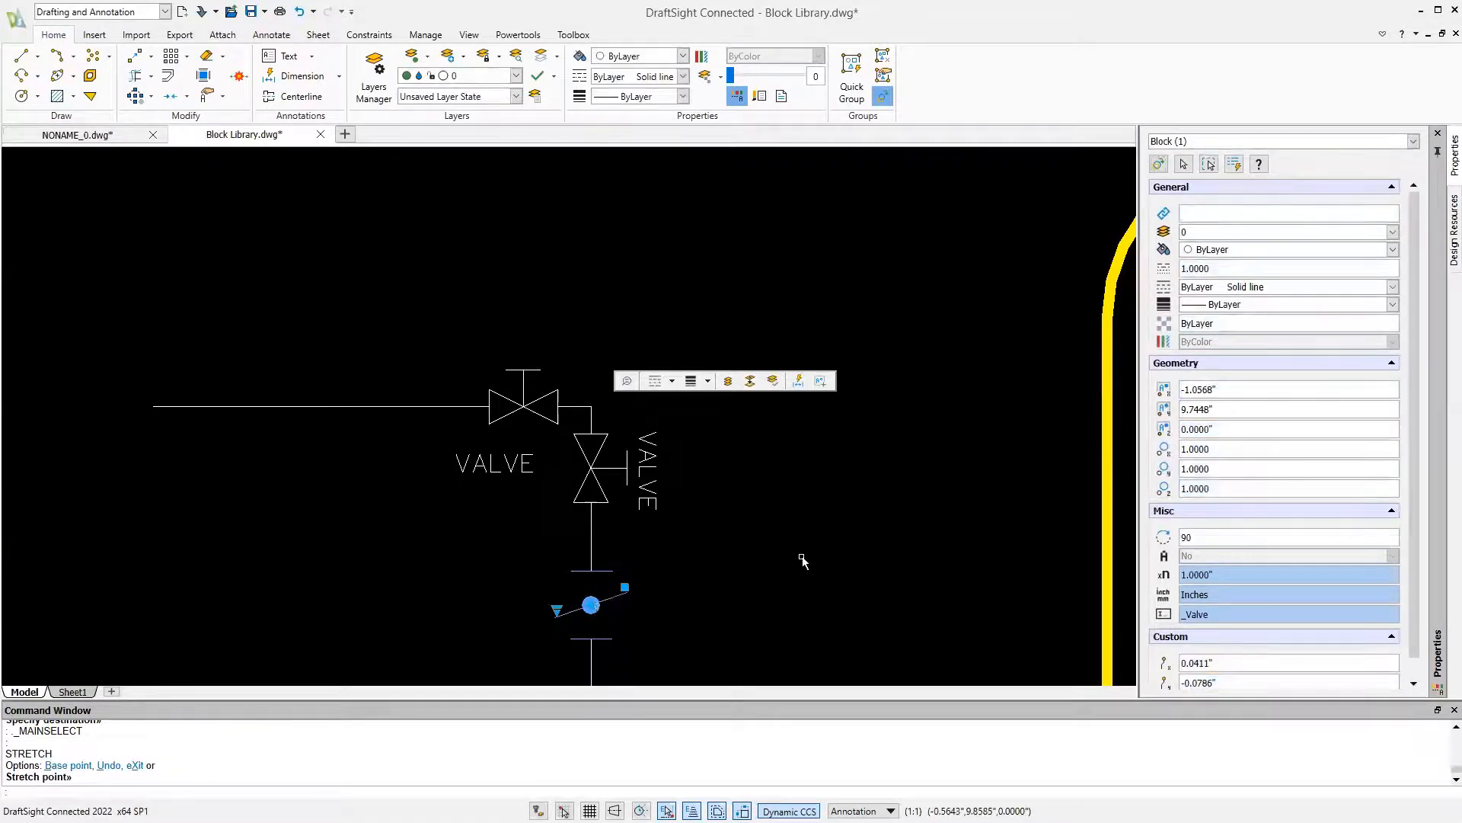